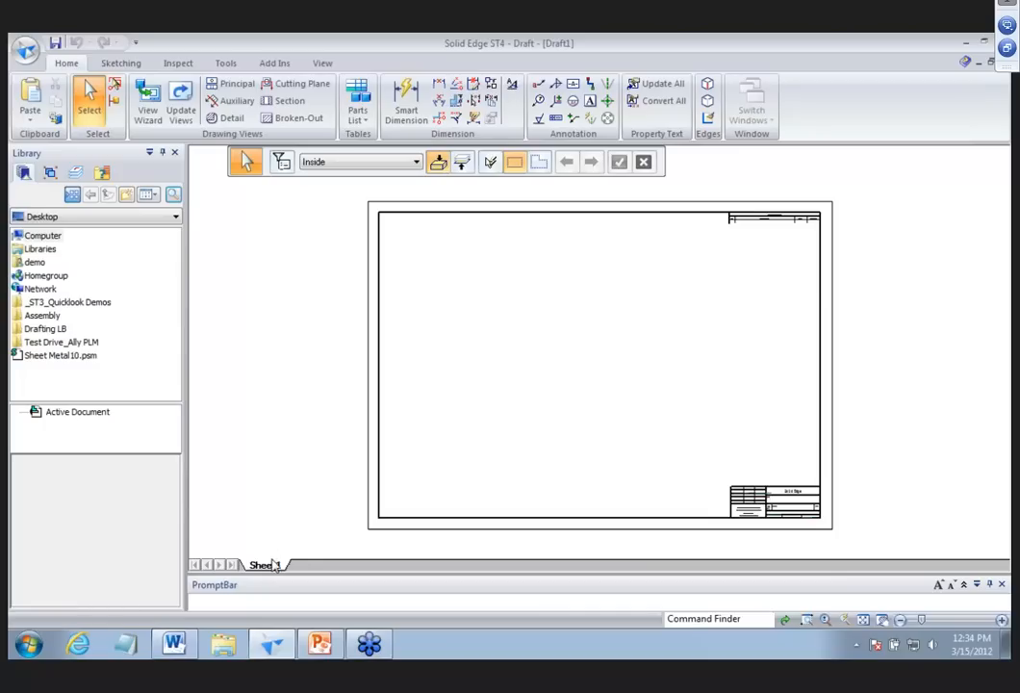
Review Sheet 1's size in its sheet setup and apply A1-Sheet as the background sheet.
right_click(278, 569)
click(322, 551)
click(369, 227)
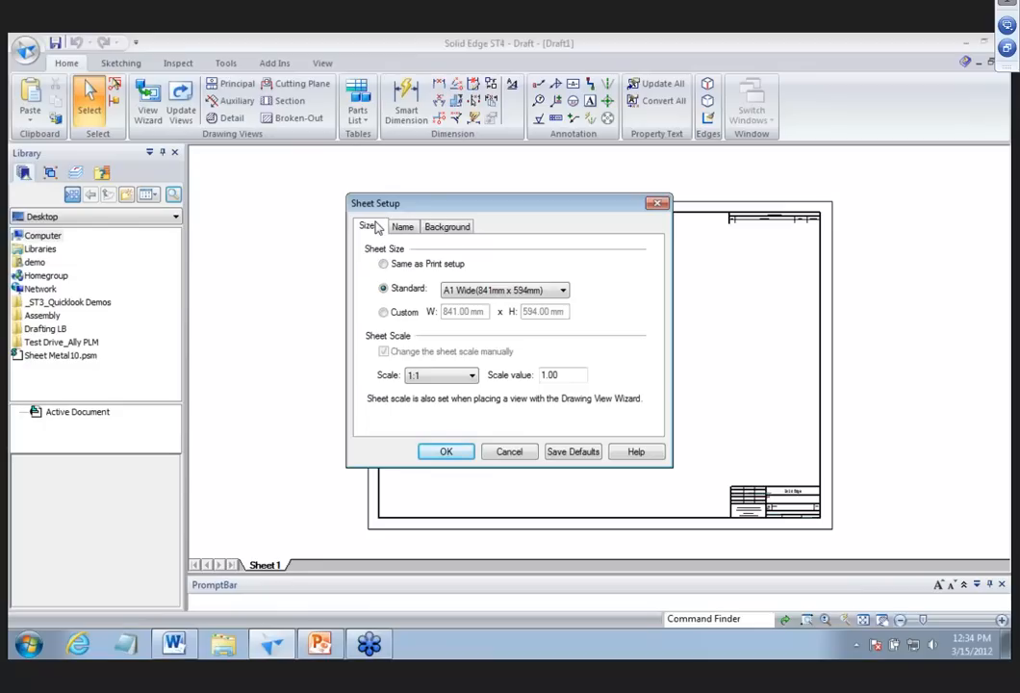
click(444, 226)
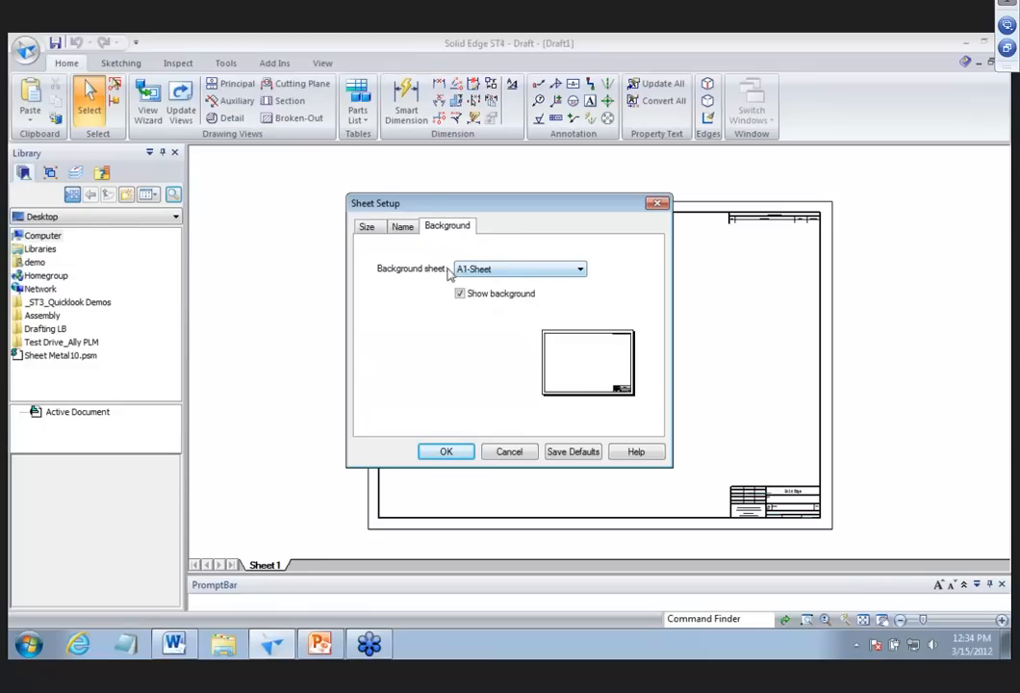
click(494, 274)
click(500, 289)
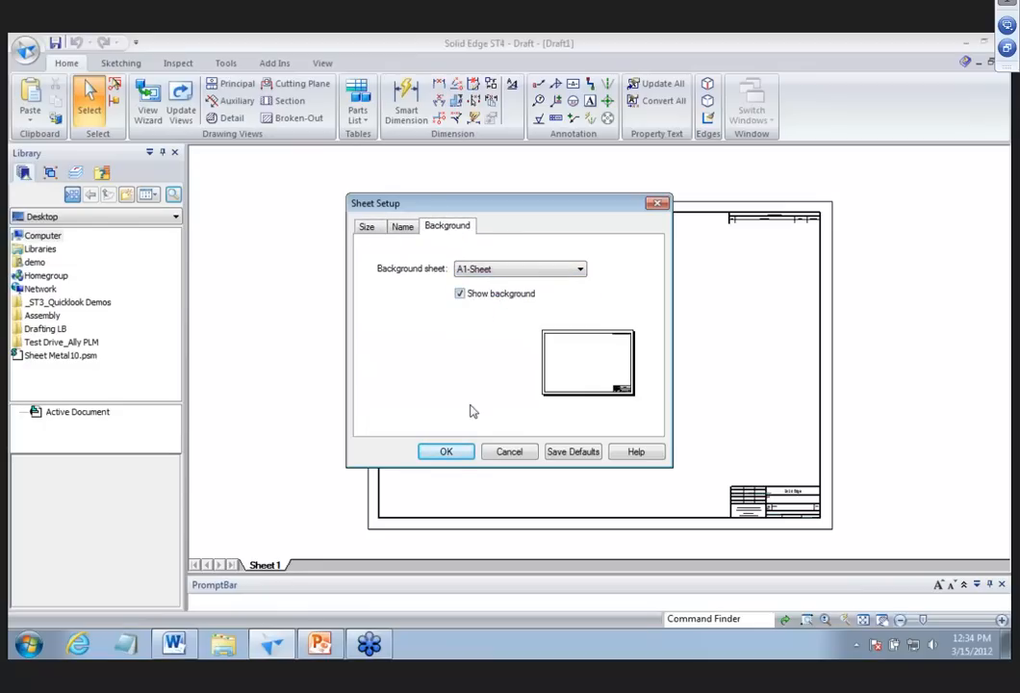
click(455, 460)
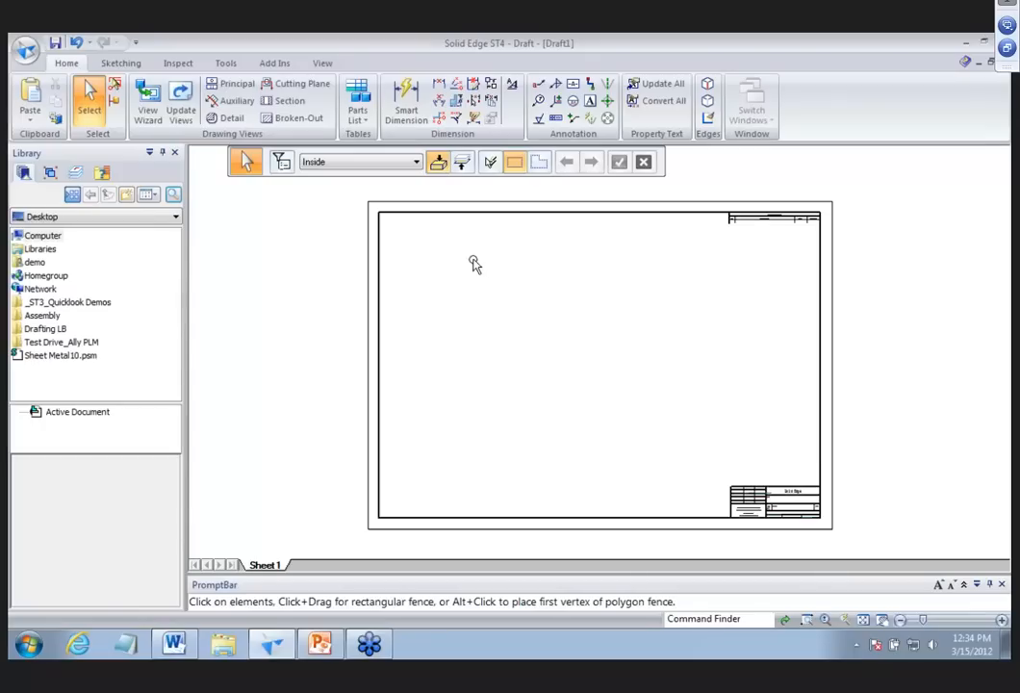
Reopen the sheet setup from the application commands to view the background settings, and close it.
click(23, 50)
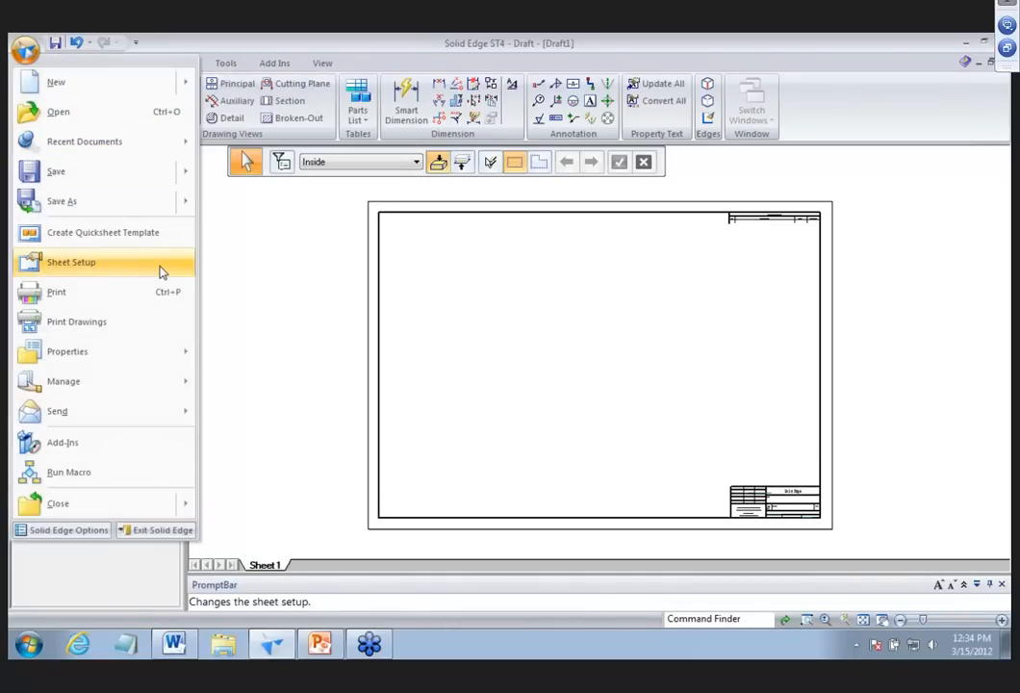
click(161, 273)
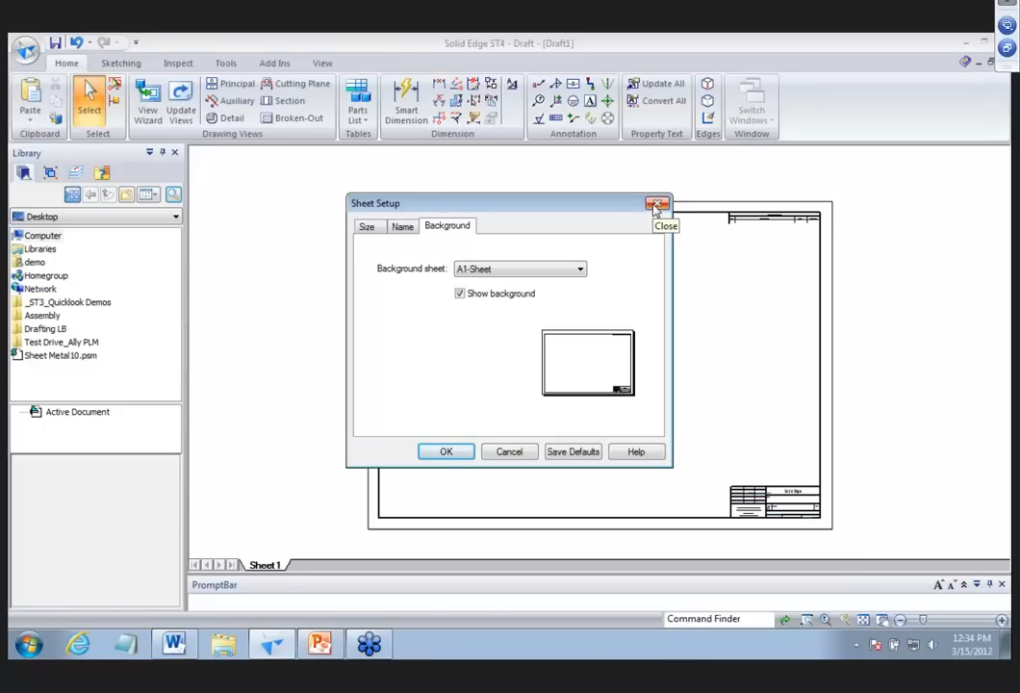
click(656, 206)
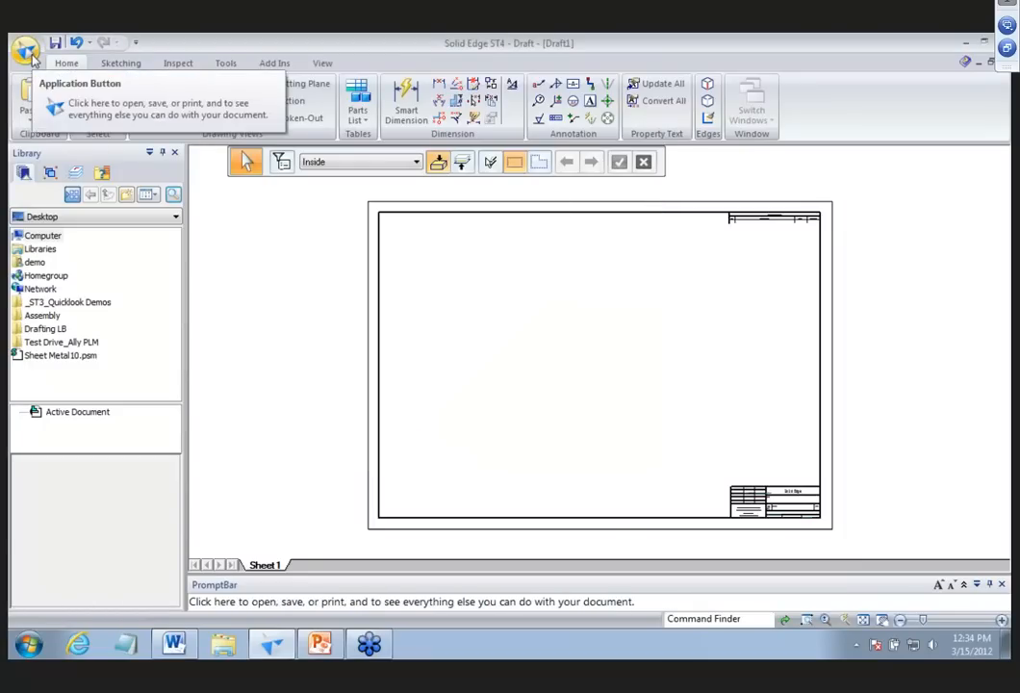
Review the dimension style, drawing view style and drawing standards settings in the Solid Edge options.
click(27, 52)
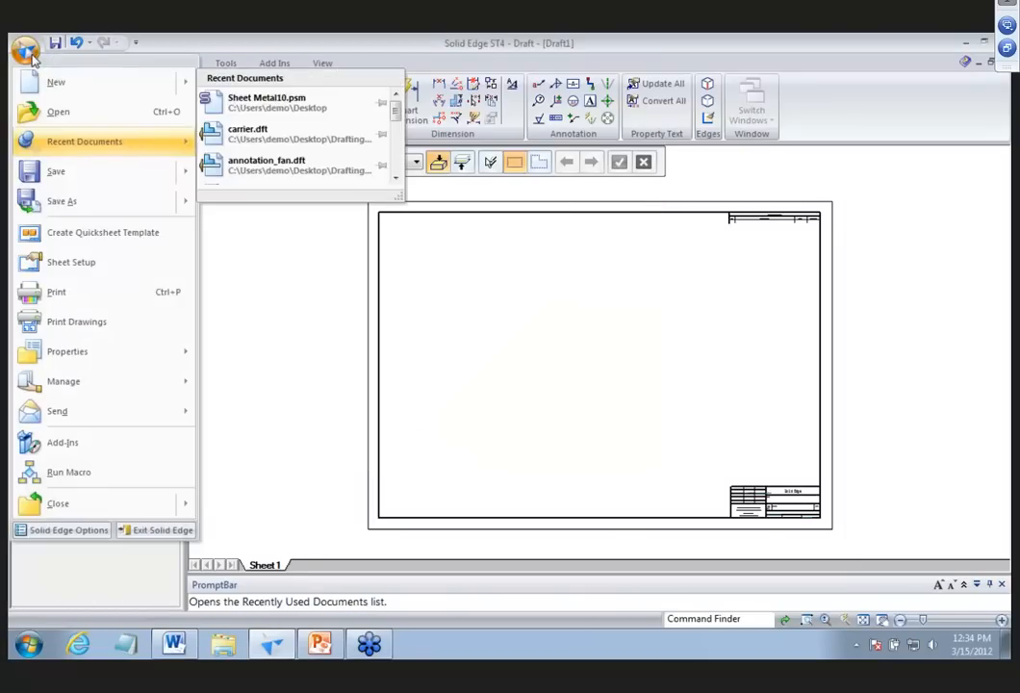
click(65, 531)
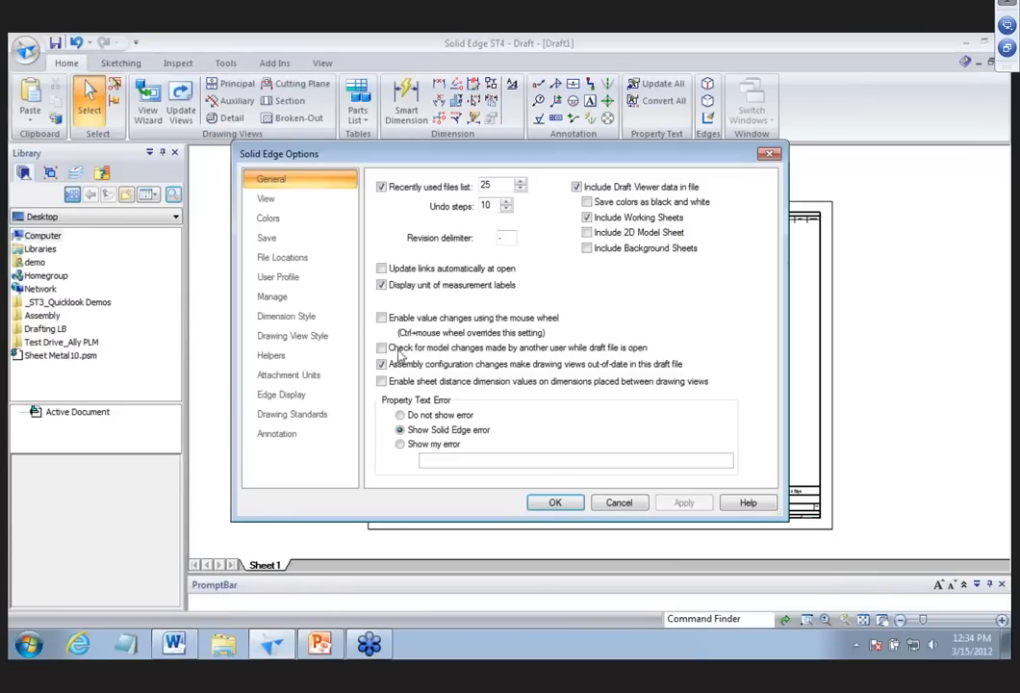
click(325, 321)
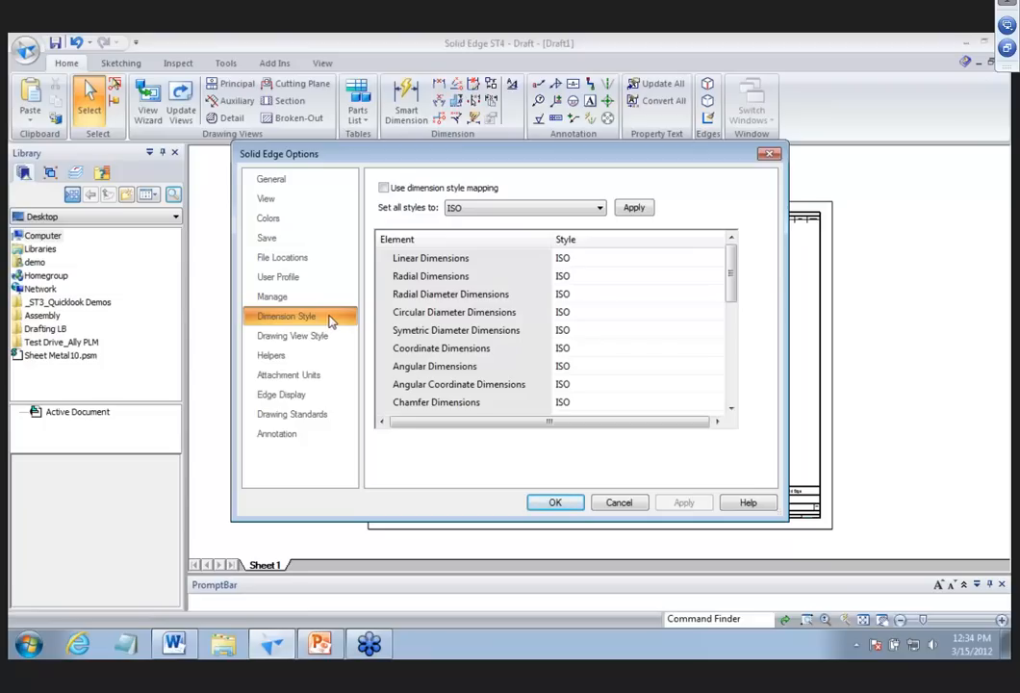
click(349, 335)
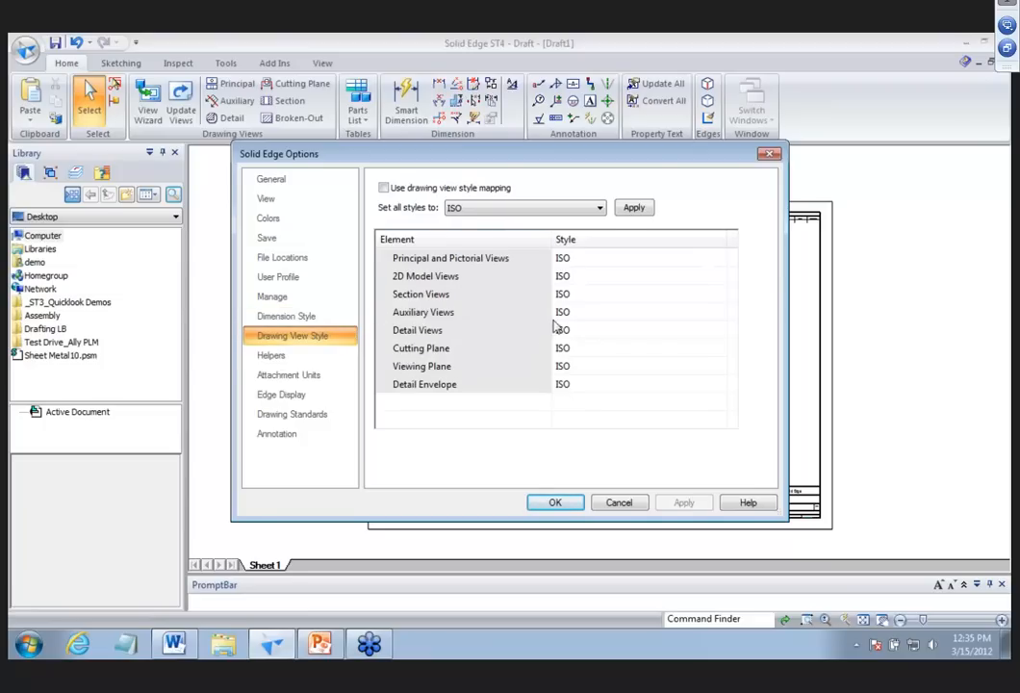
click(328, 416)
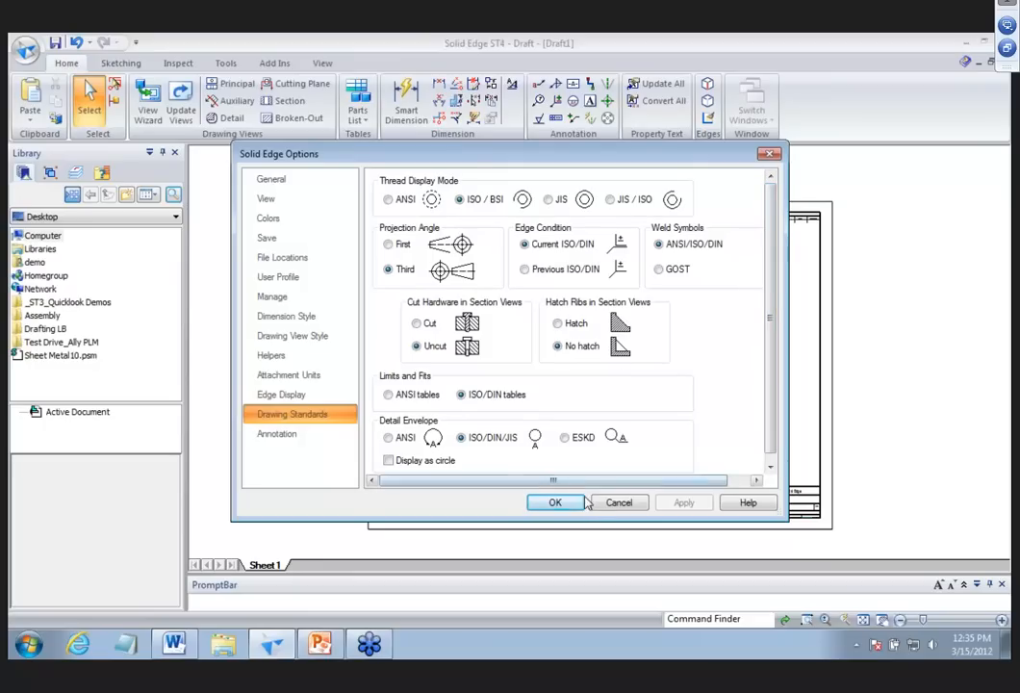
click(555, 502)
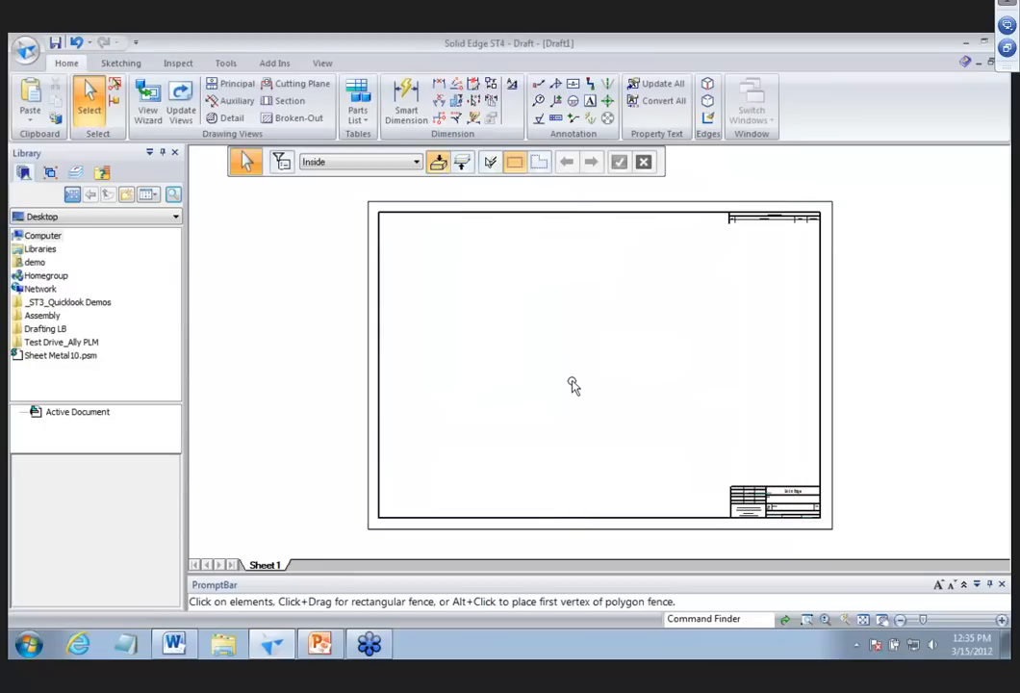
Start the drawing View Wizard with the bearblk.par model from the Drafting LB folder.
click(149, 101)
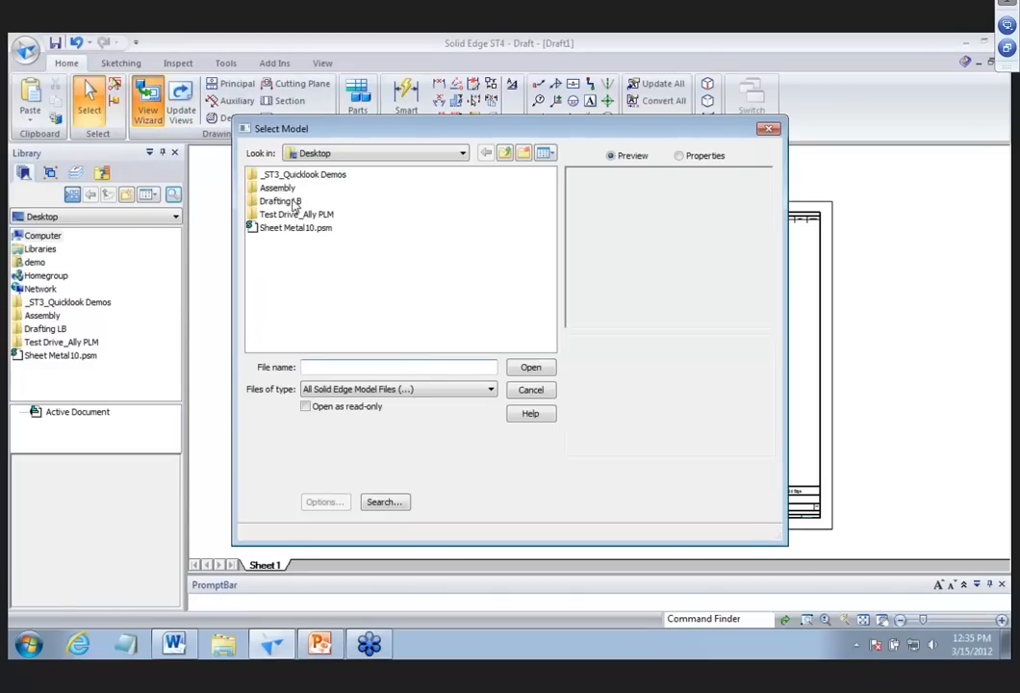
double_click(294, 203)
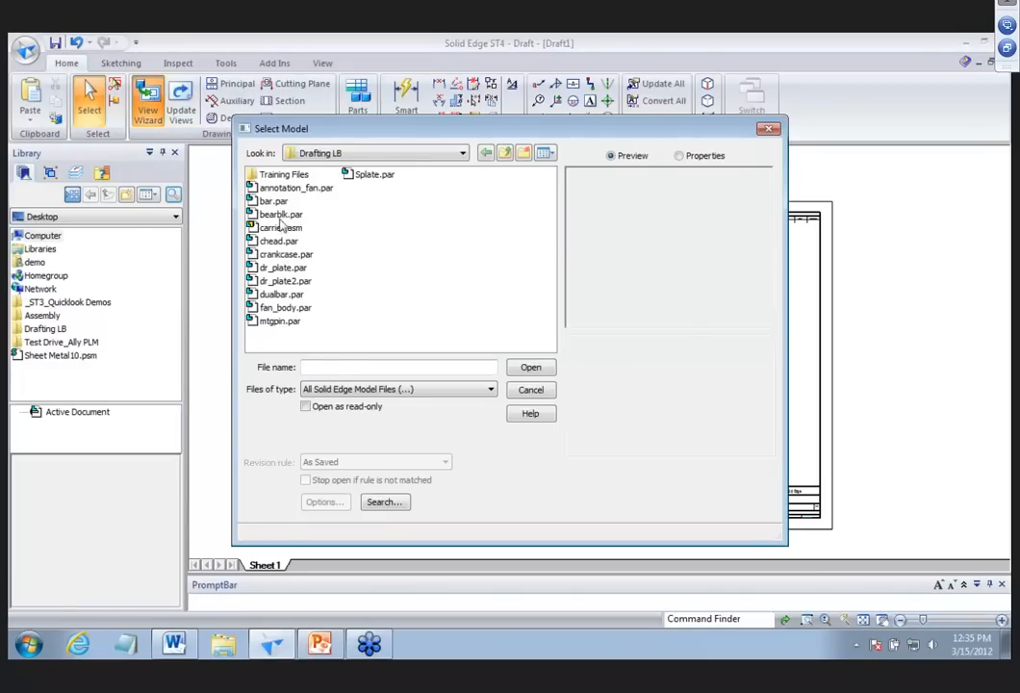
click(280, 214)
click(527, 367)
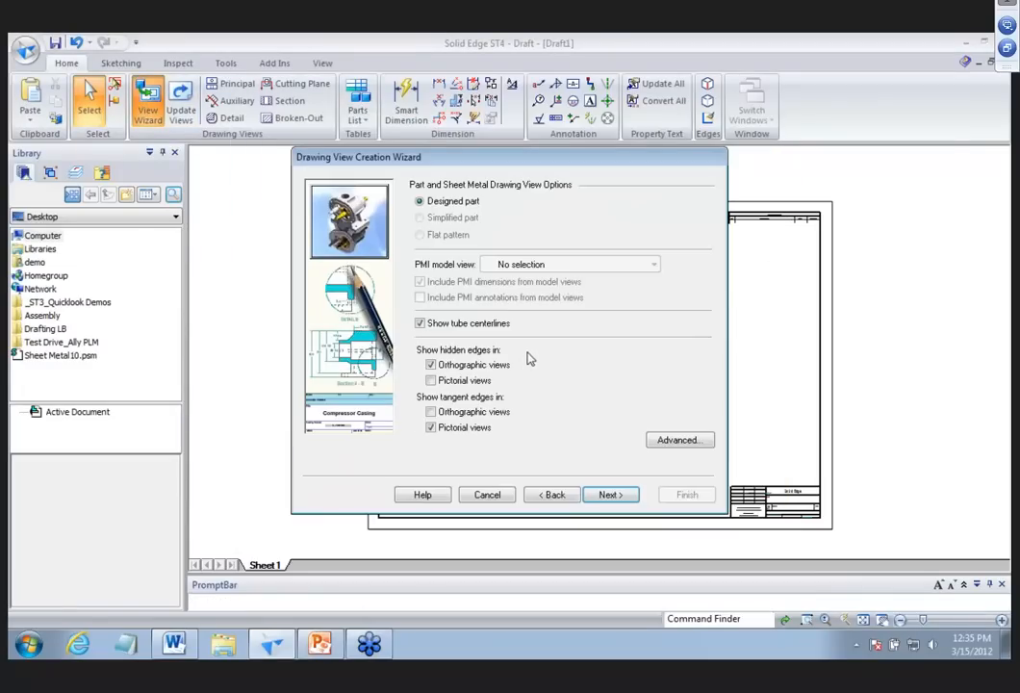
Create a front view of the part with projected top and right views, and place the layout on the sheet.
click(611, 495)
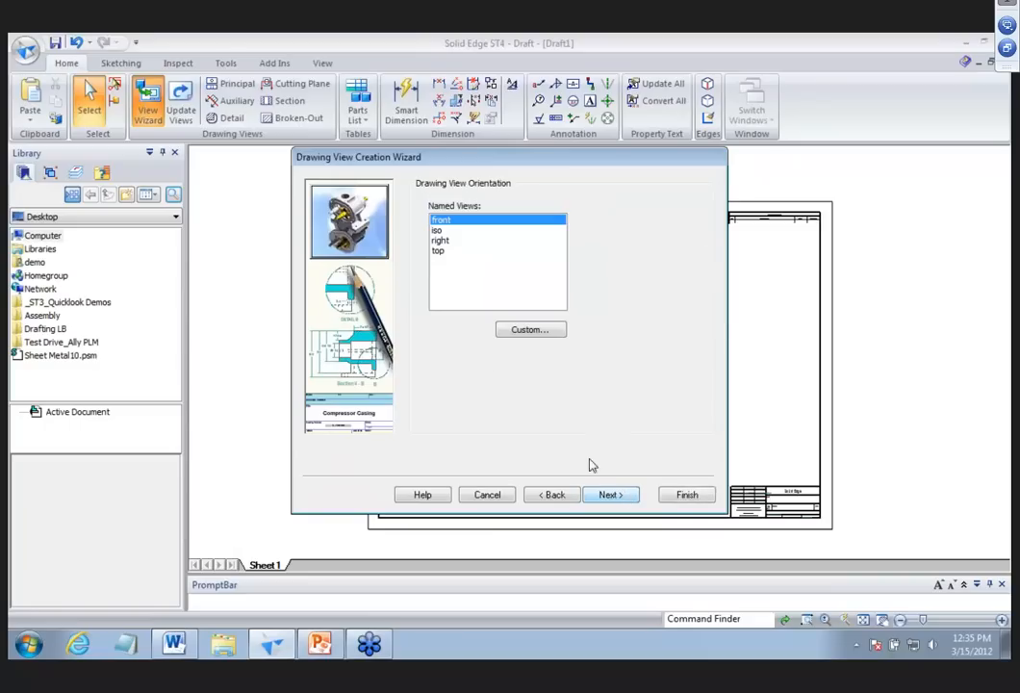
click(612, 495)
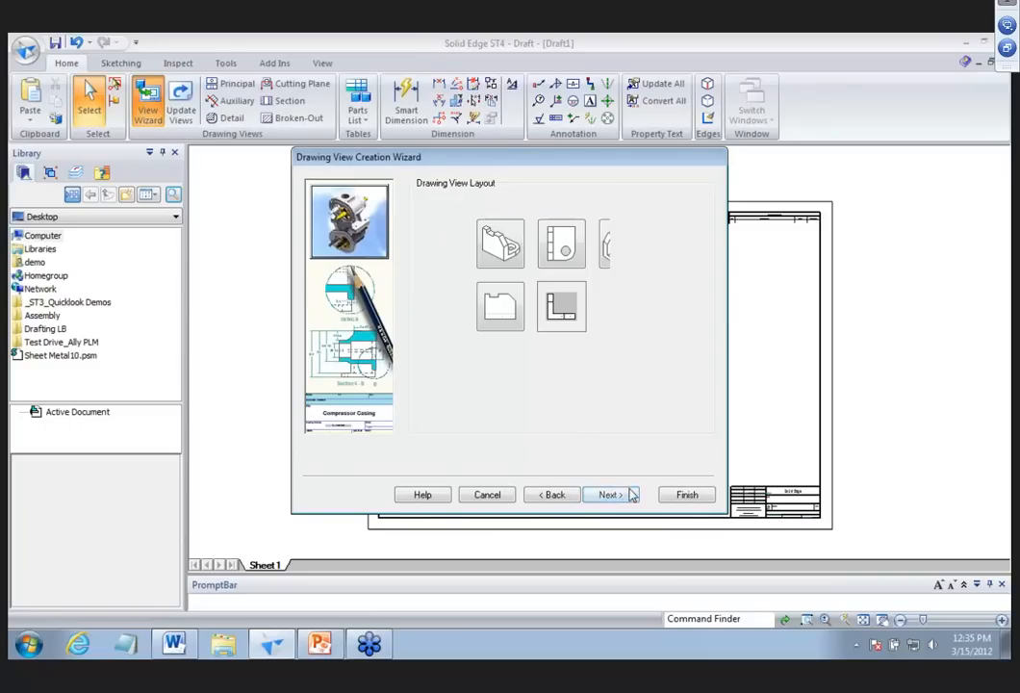
click(566, 248)
click(623, 306)
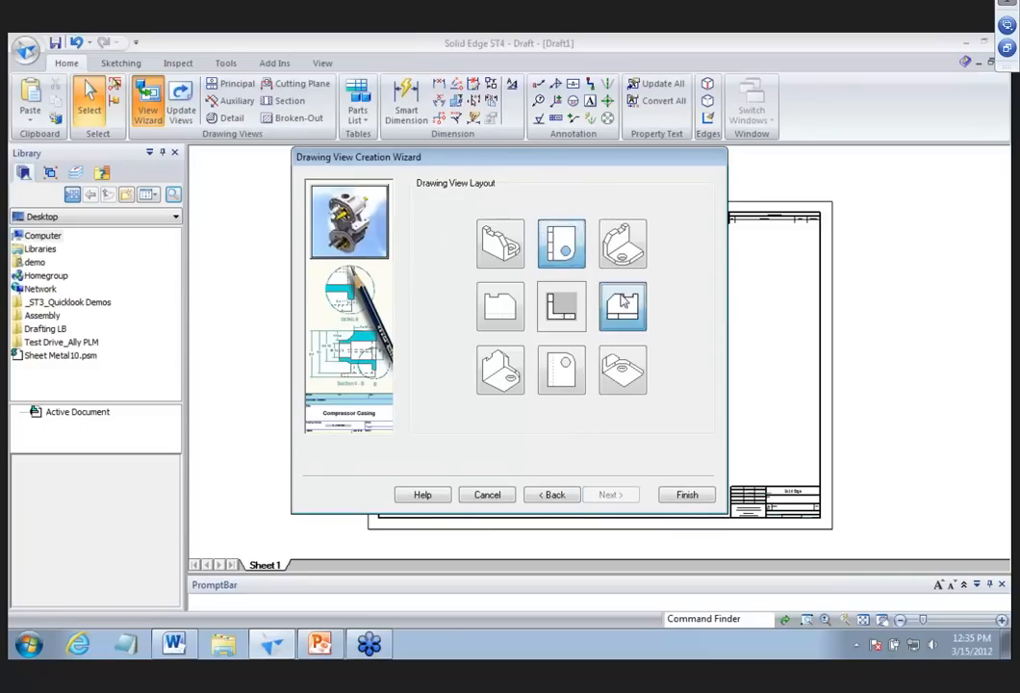
click(687, 495)
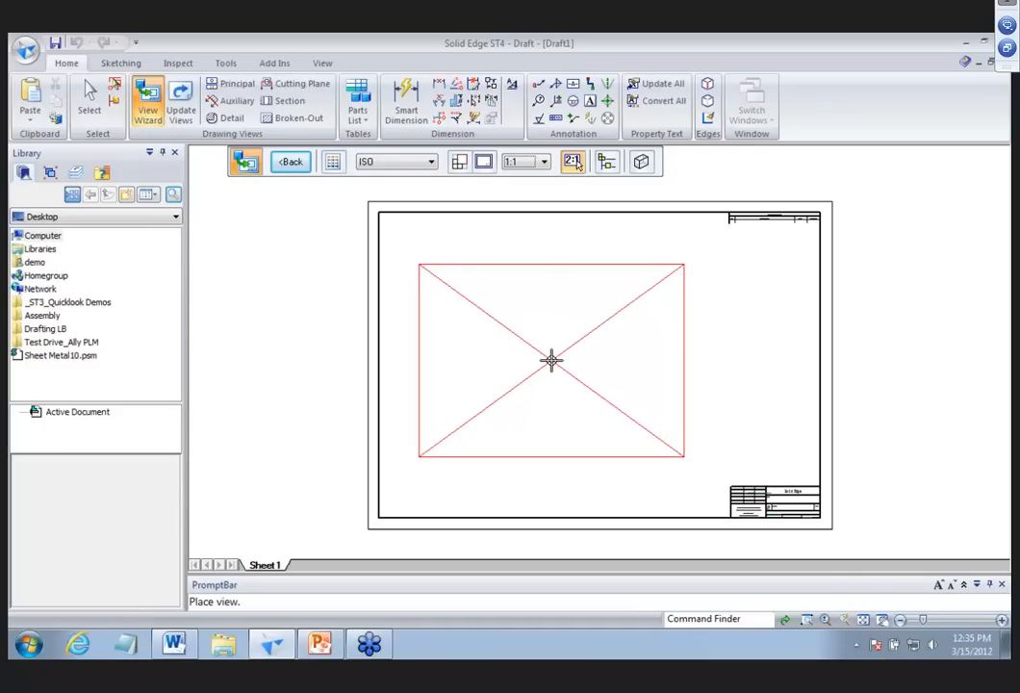
click(547, 378)
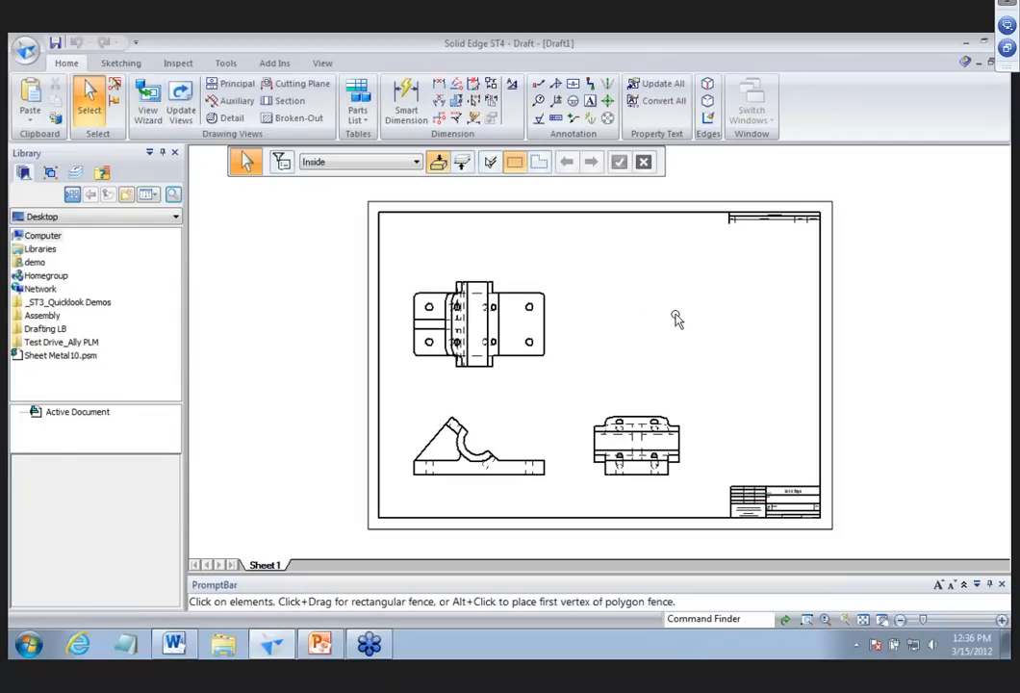
Start another drawing view of bearblk.par with a custom orientation, and set the model to an isometric orientation.
click(157, 117)
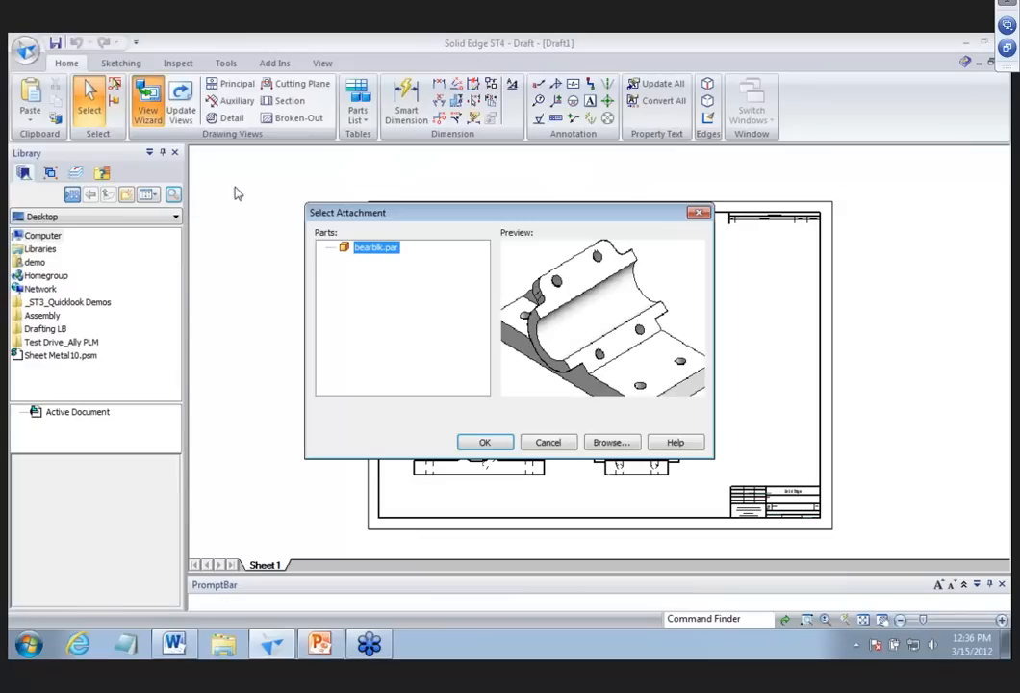
click(486, 444)
click(611, 496)
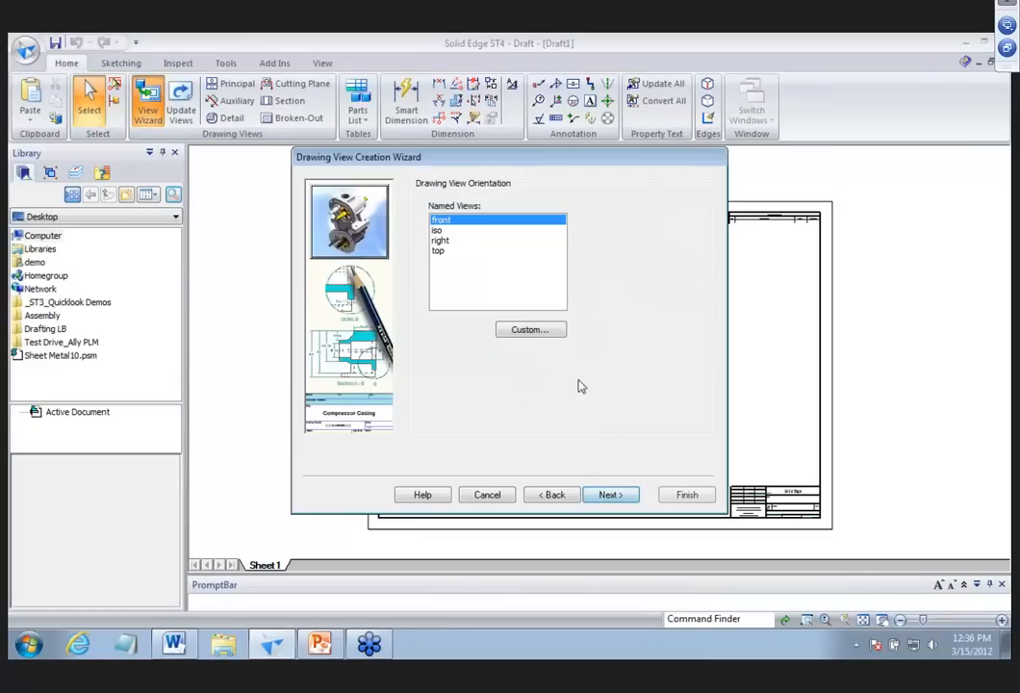
click(528, 330)
drag(495, 48, 560, 89)
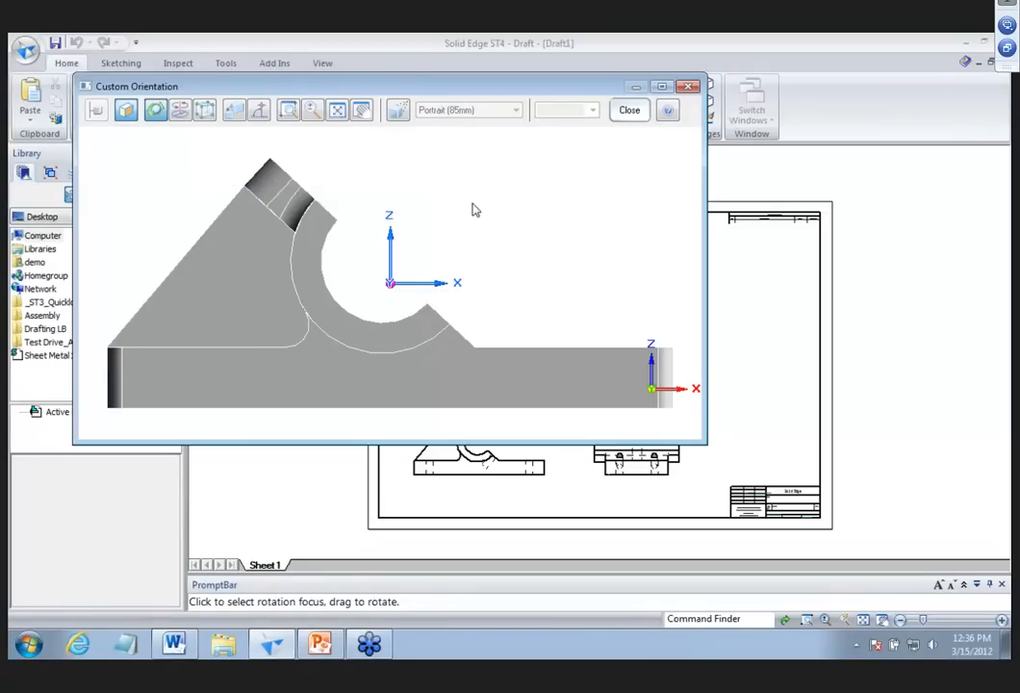
key(ctrl+i)
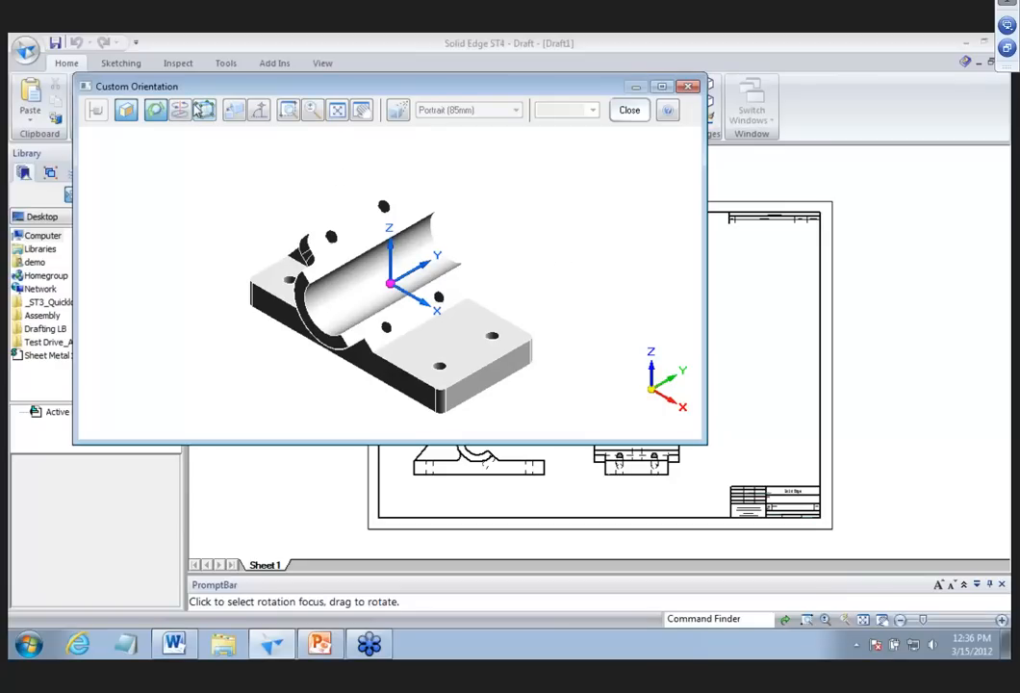
Rotate the custom orientation in 90° increments with Common Views until the bearing saddle opens toward the front.
click(202, 108)
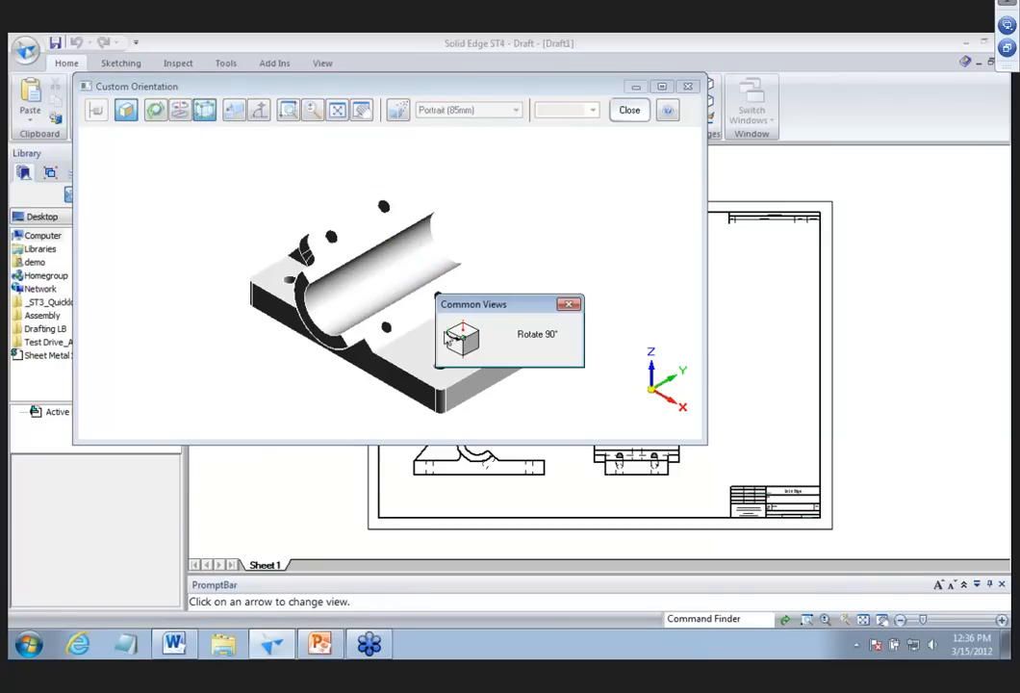
click(451, 338)
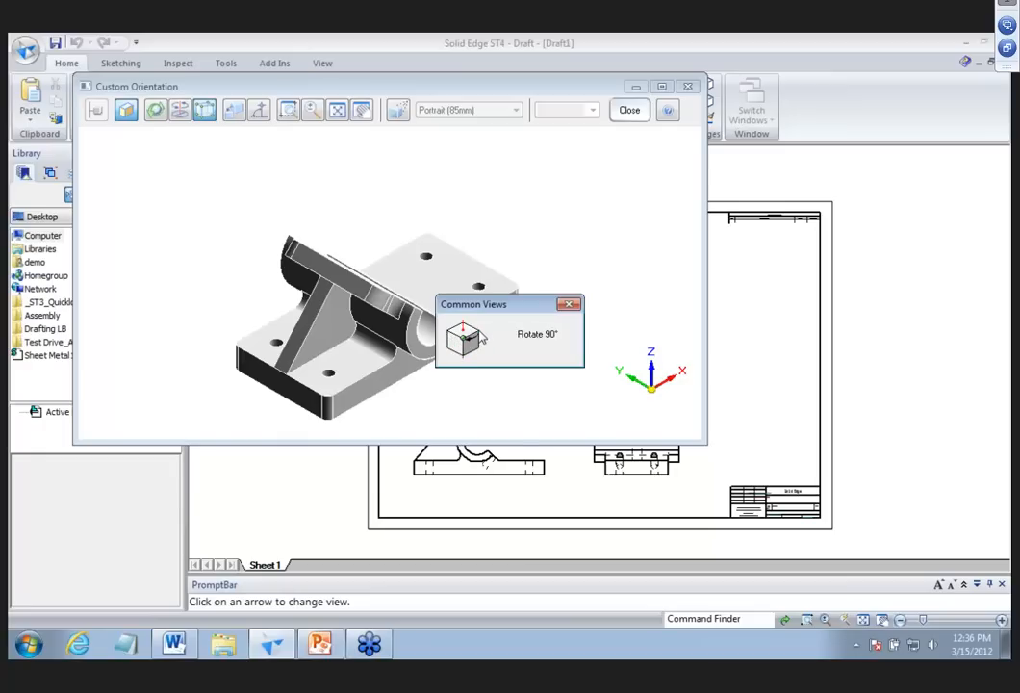
click(481, 333)
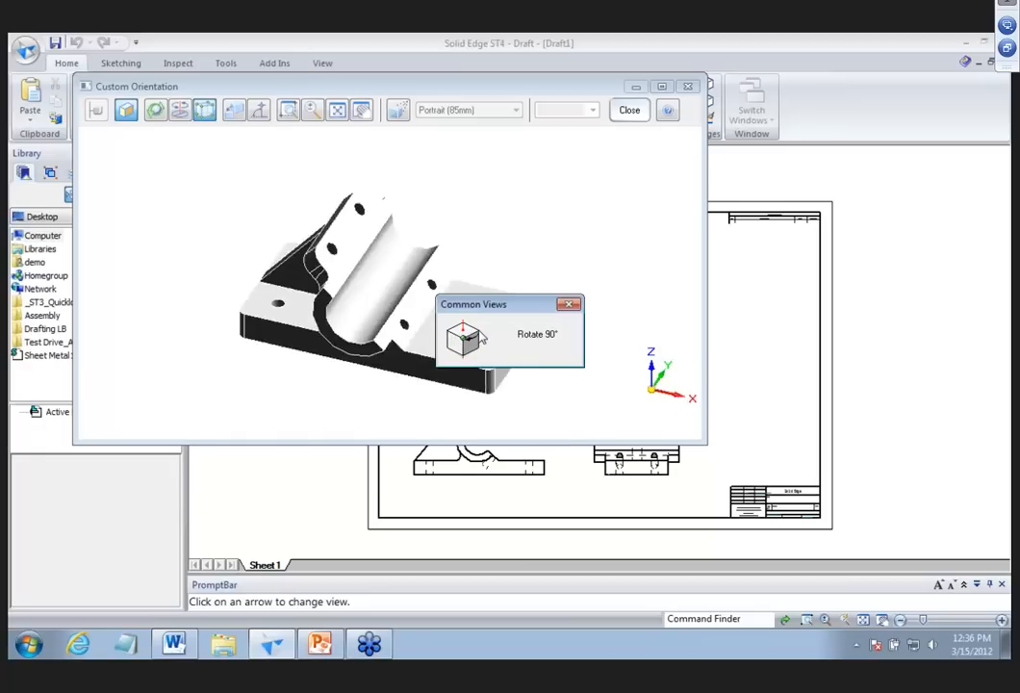
click(569, 304)
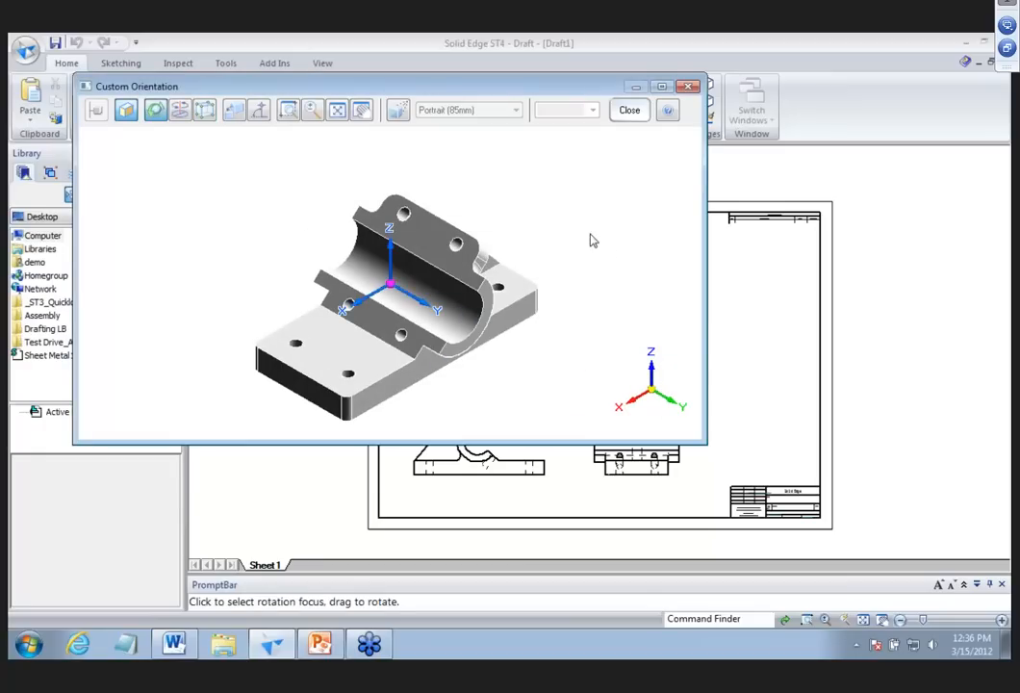
Apply Very Wide (10mm) perspective to the custom orientation and rotate the model slightly.
click(398, 113)
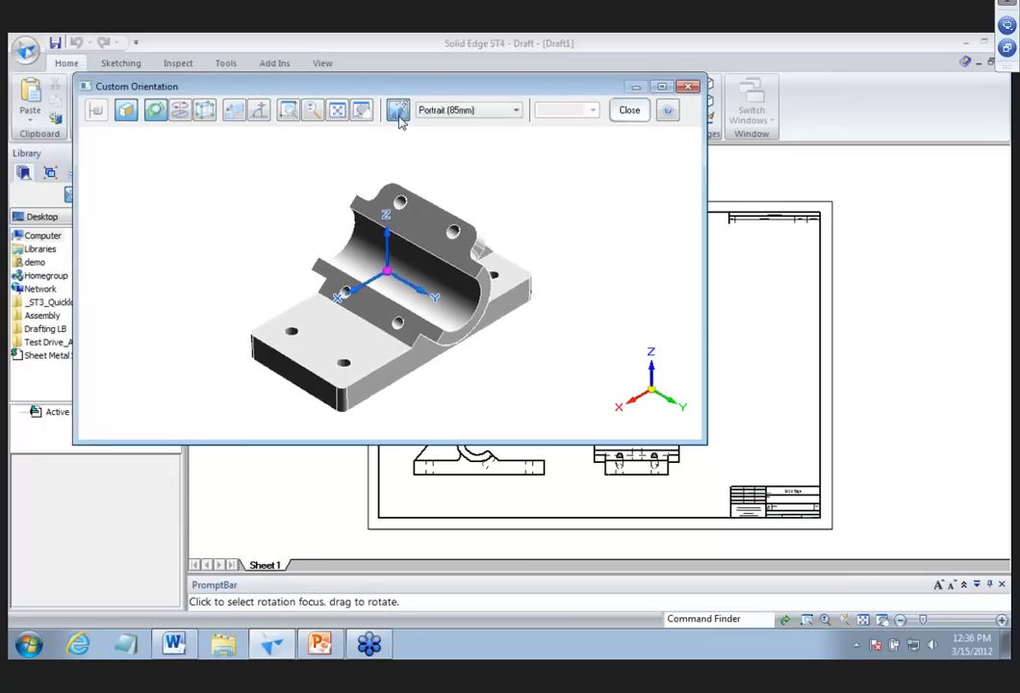
click(517, 111)
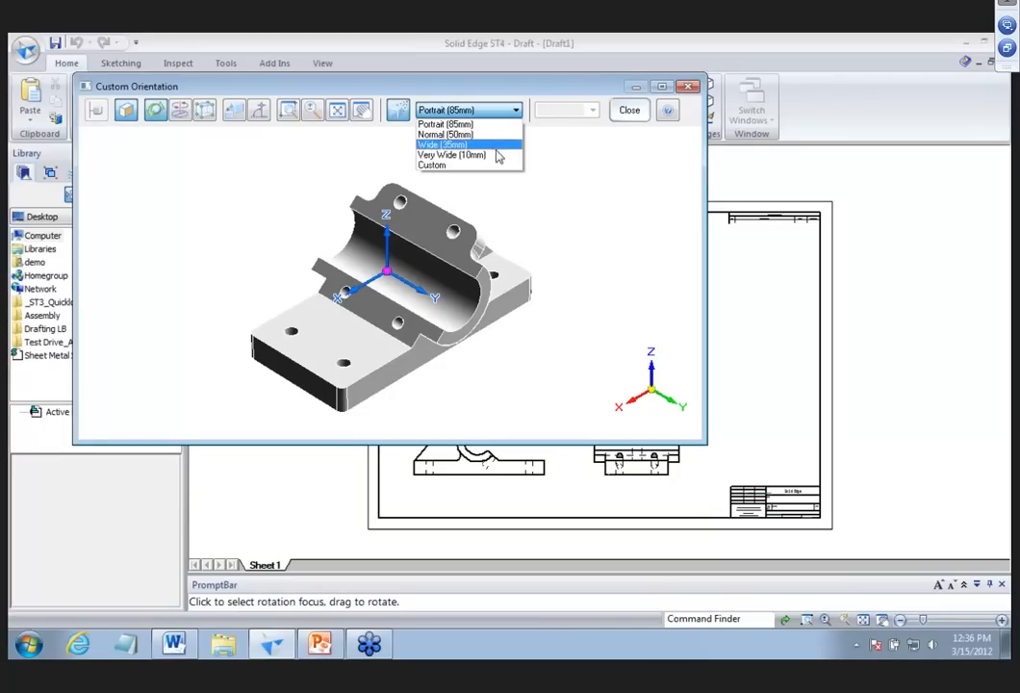
click(496, 162)
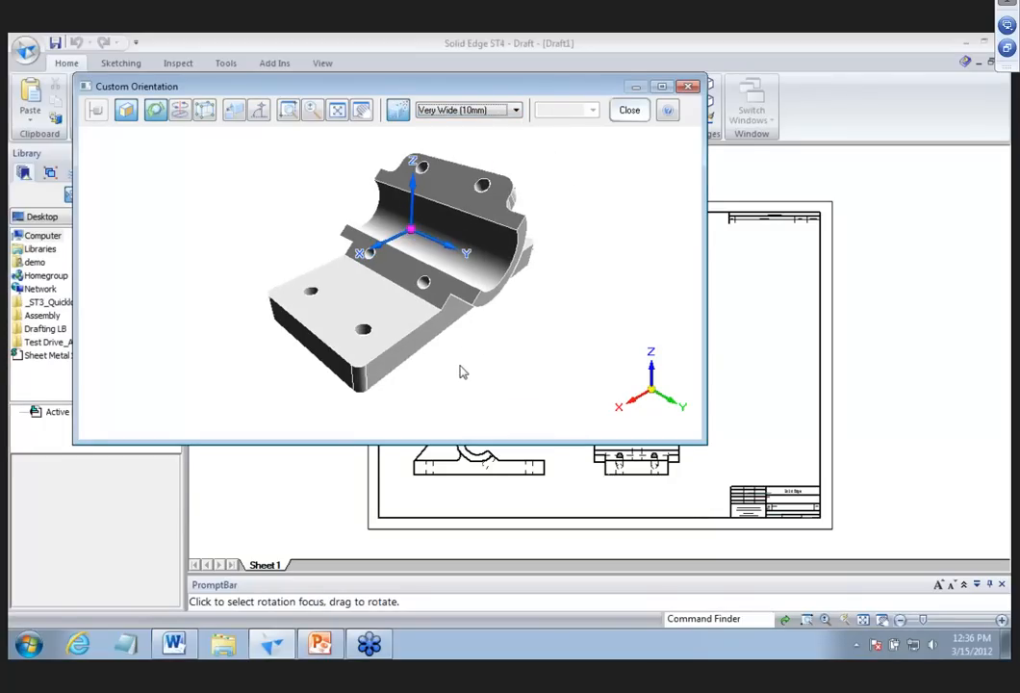
drag(456, 359, 480, 335)
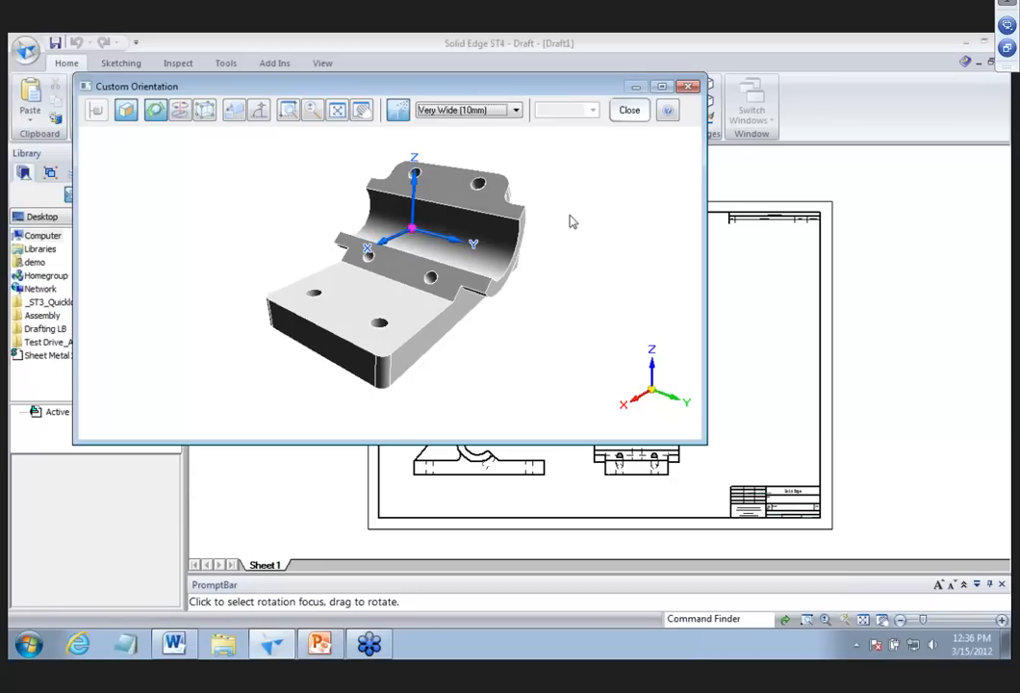
Accept the custom orientation and place the perspective view at 1:1 scale above the right view on the sheet.
click(629, 110)
click(544, 161)
click(524, 234)
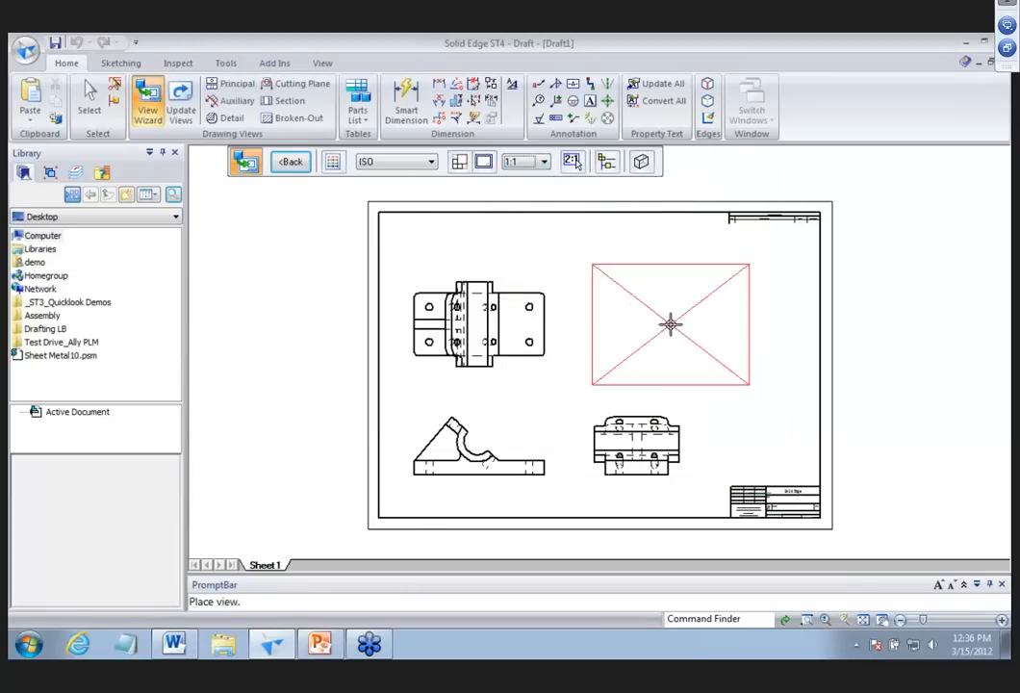
click(666, 311)
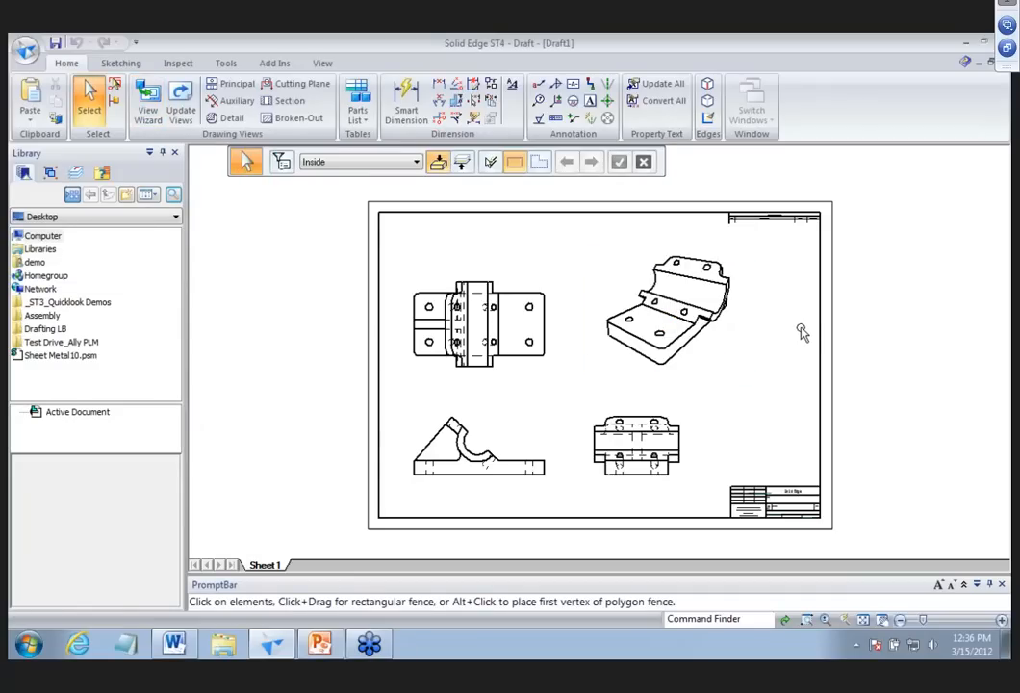
Apply Grayscale Shaded with Edges shading to the perspective view and update the drawing views.
click(723, 272)
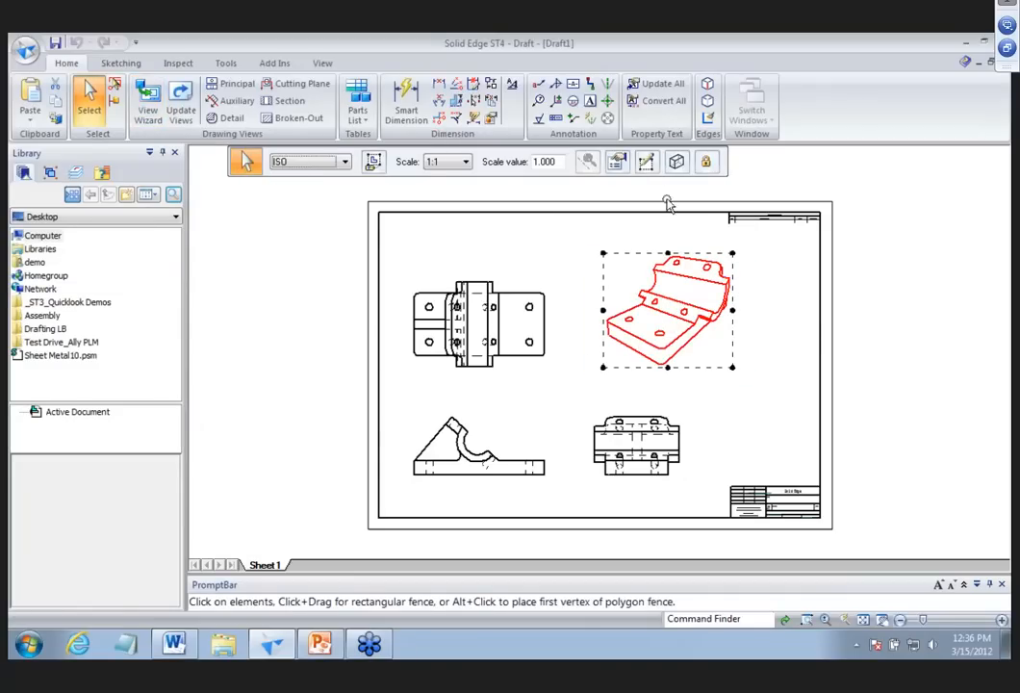
click(676, 162)
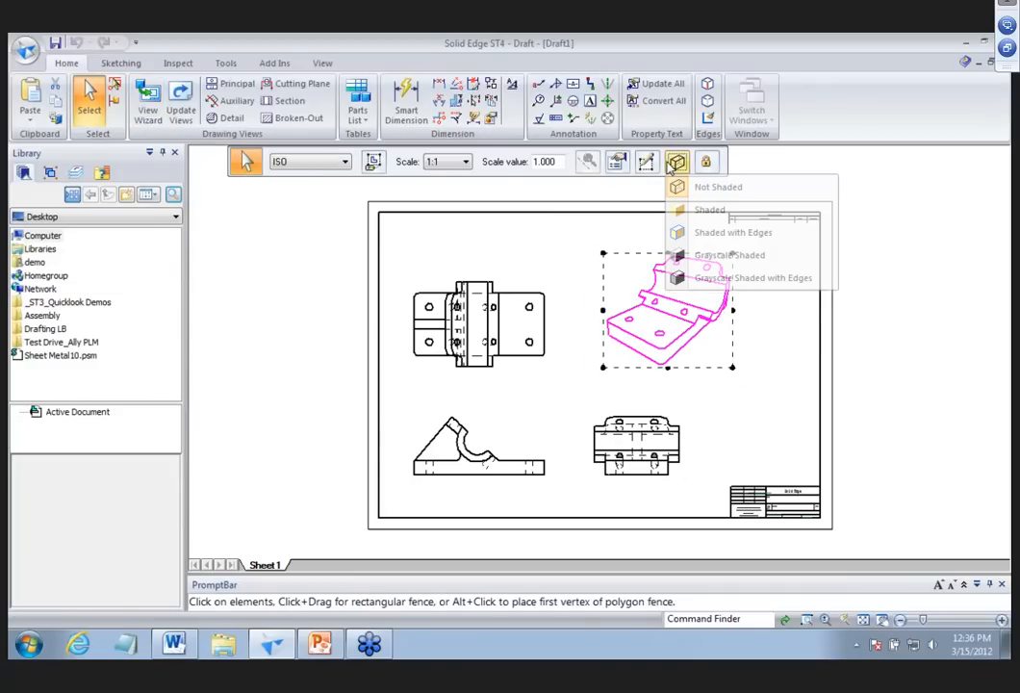
click(775, 258)
click(778, 279)
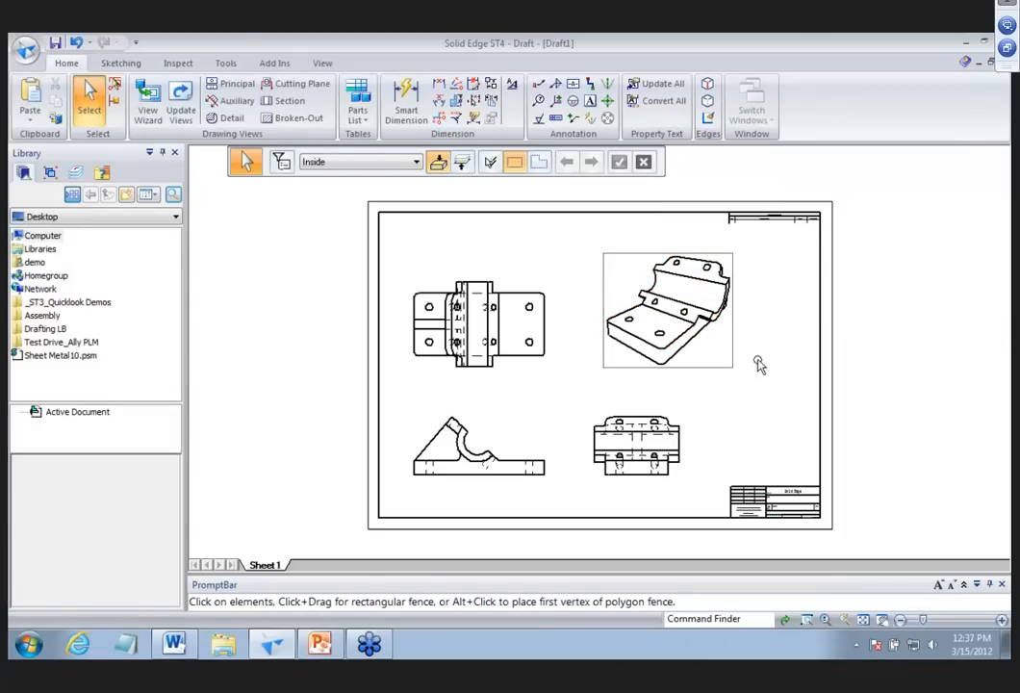
click(180, 96)
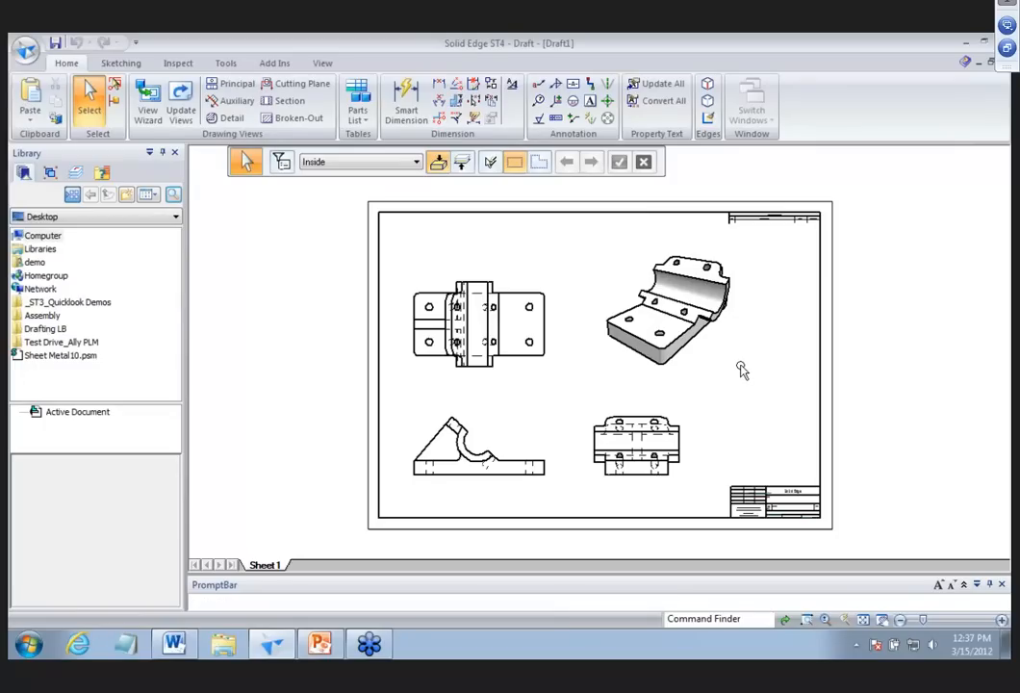
Create an auxiliary view folded from the front view's angled saddle face and place it between the existing views.
key(ctrl+shift+a)
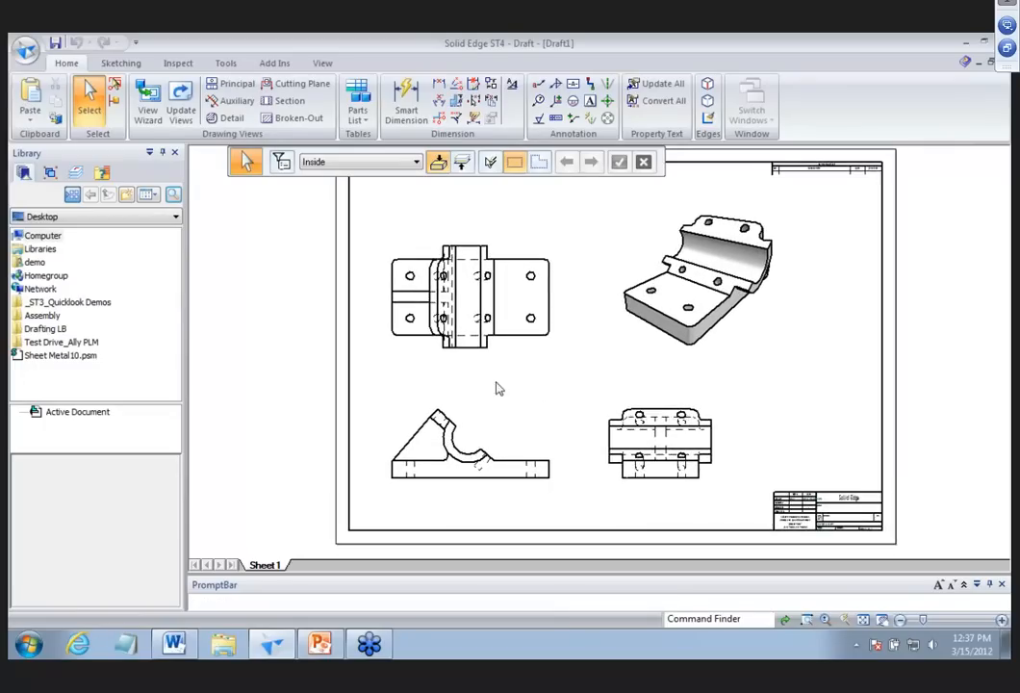
click(219, 100)
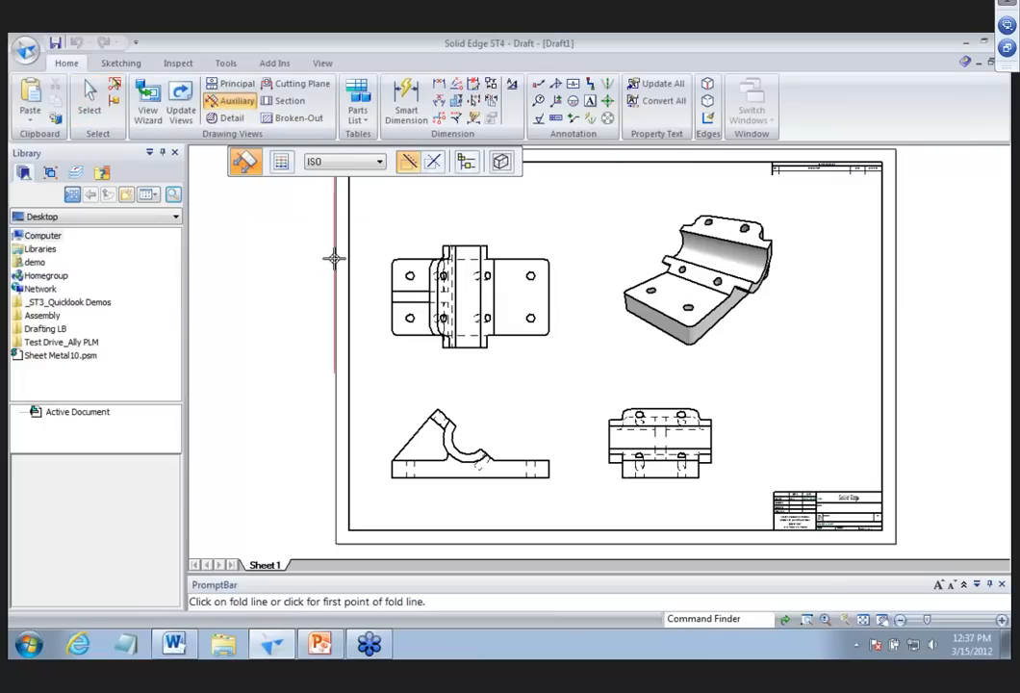
scroll(481, 385, up, 2)
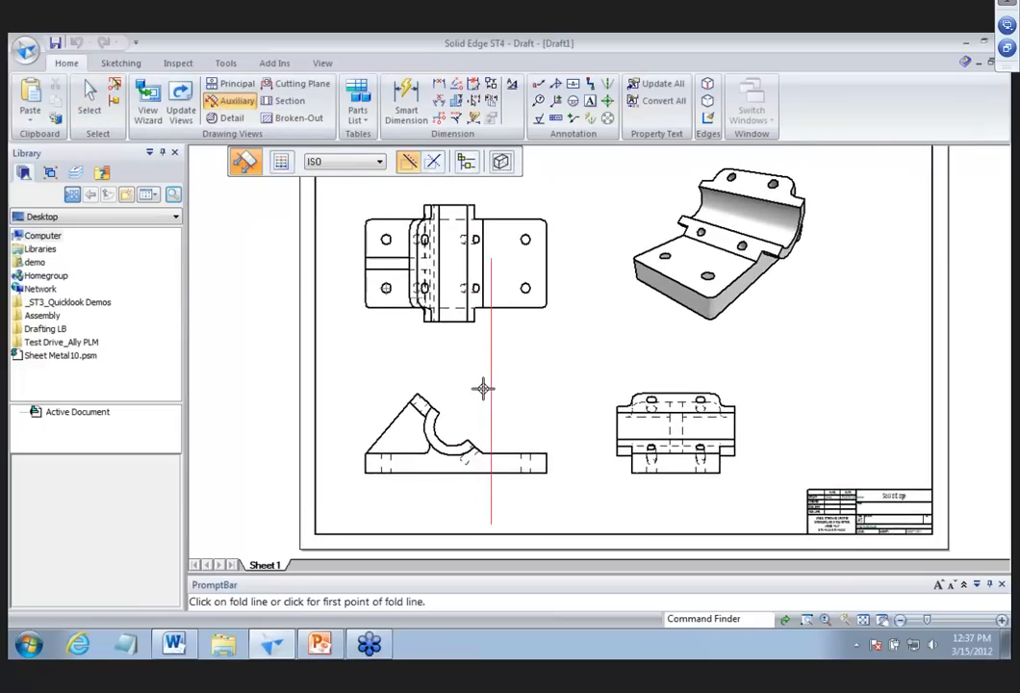
click(429, 394)
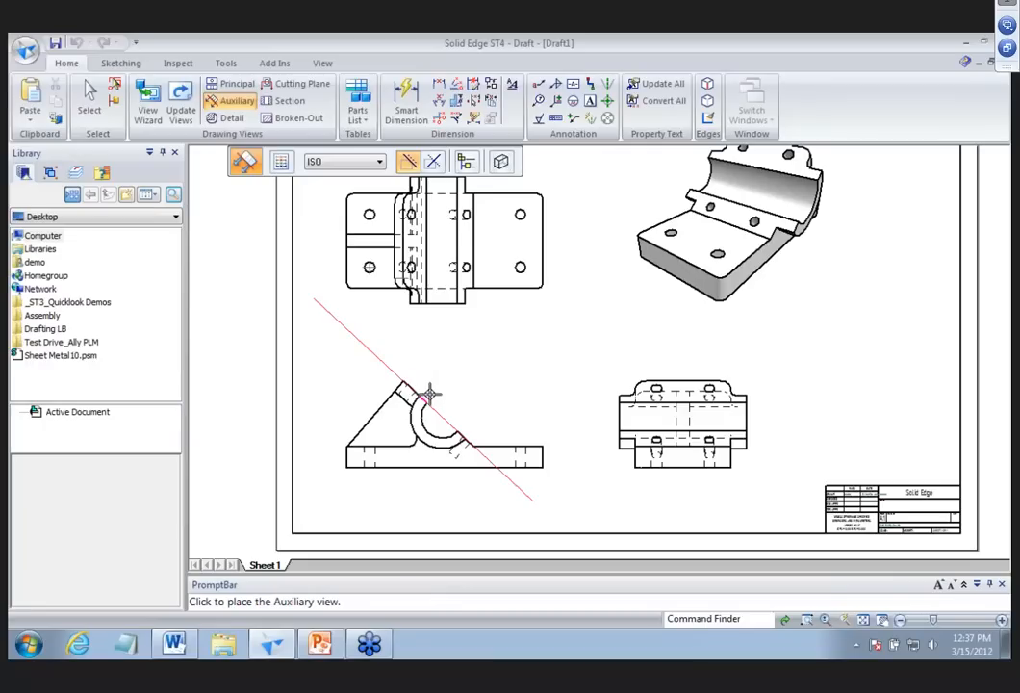
click(555, 358)
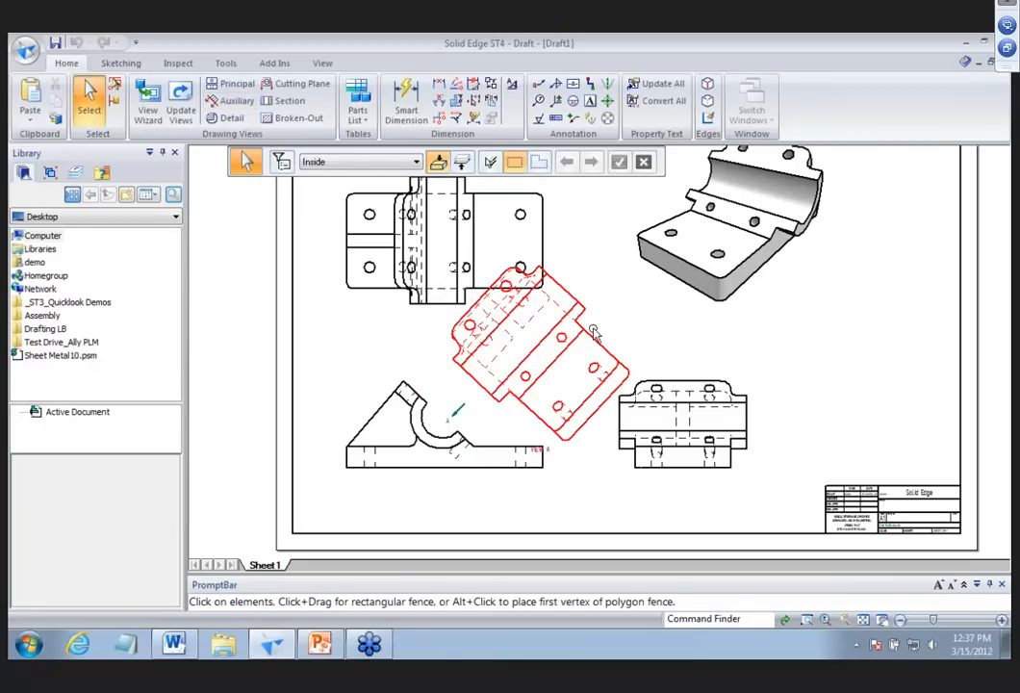
Insert a second drawing sheet and accept its sheet setup with the A1-Sheet background.
right_click(279, 568)
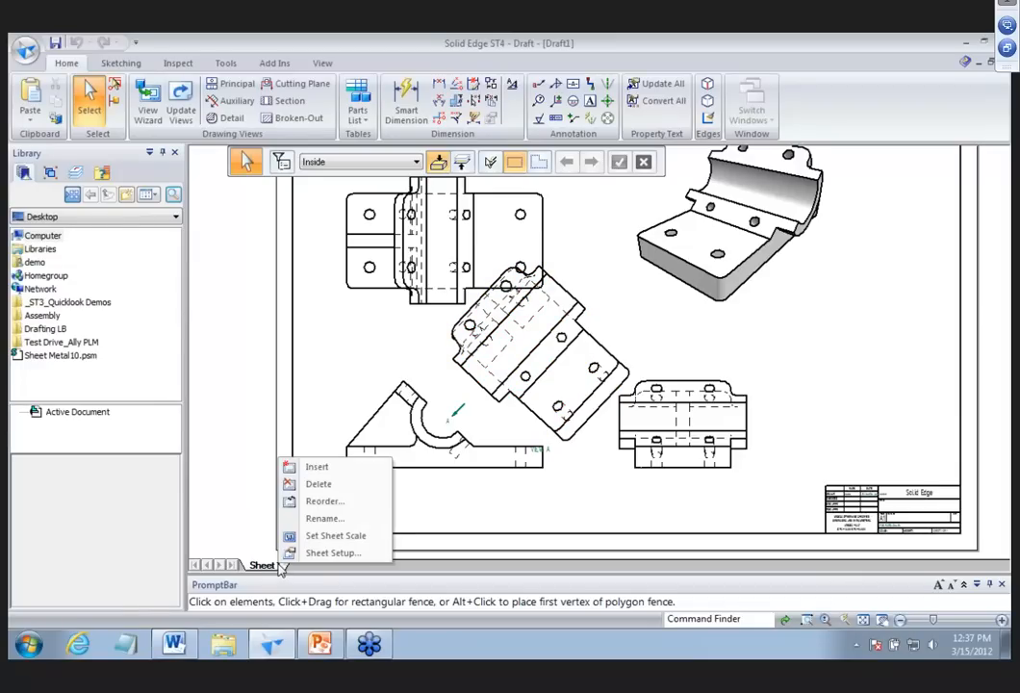
click(291, 466)
scroll(355, 467, down, 4)
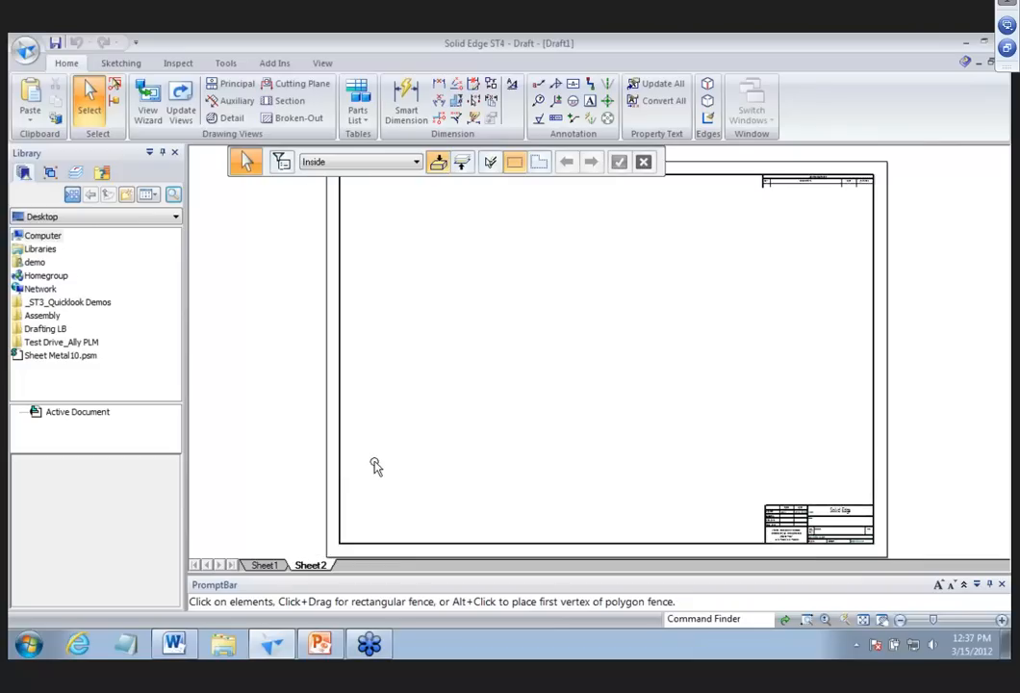
right_click(339, 566)
click(354, 551)
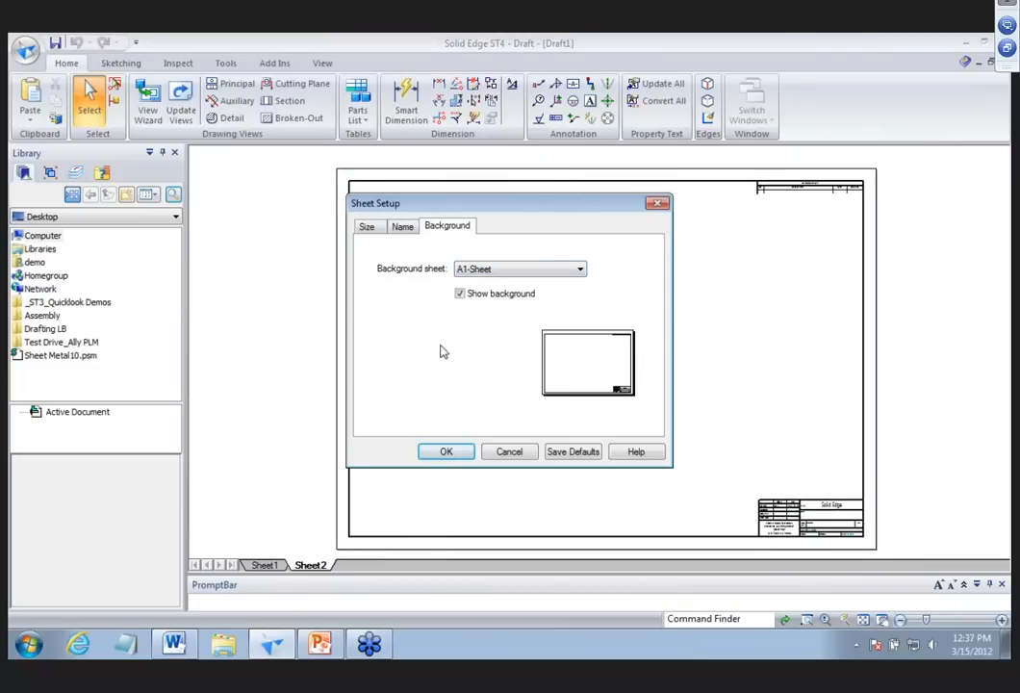
click(456, 451)
Reassign the auxiliary view from Sheet1 to Sheet2 in its general view properties.
click(265, 565)
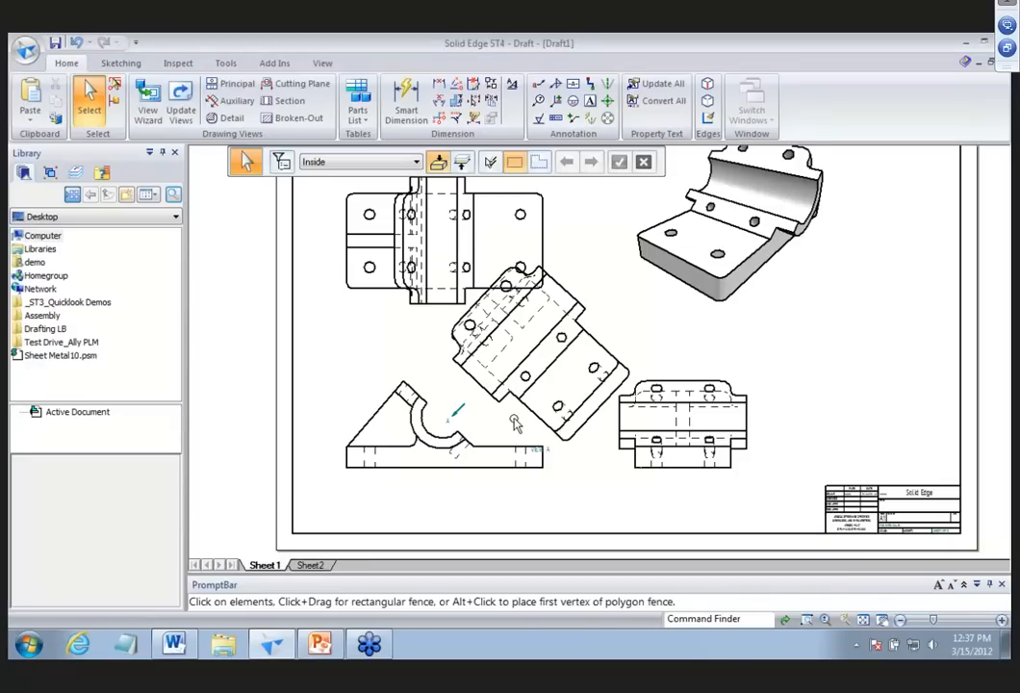
click(510, 398)
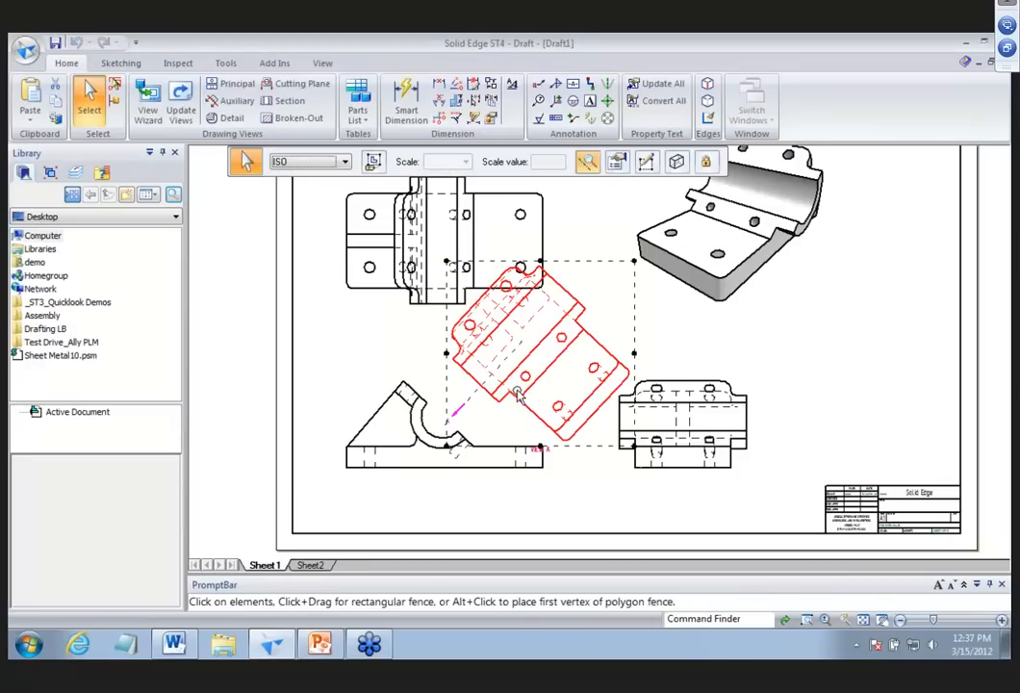
right_click(635, 319)
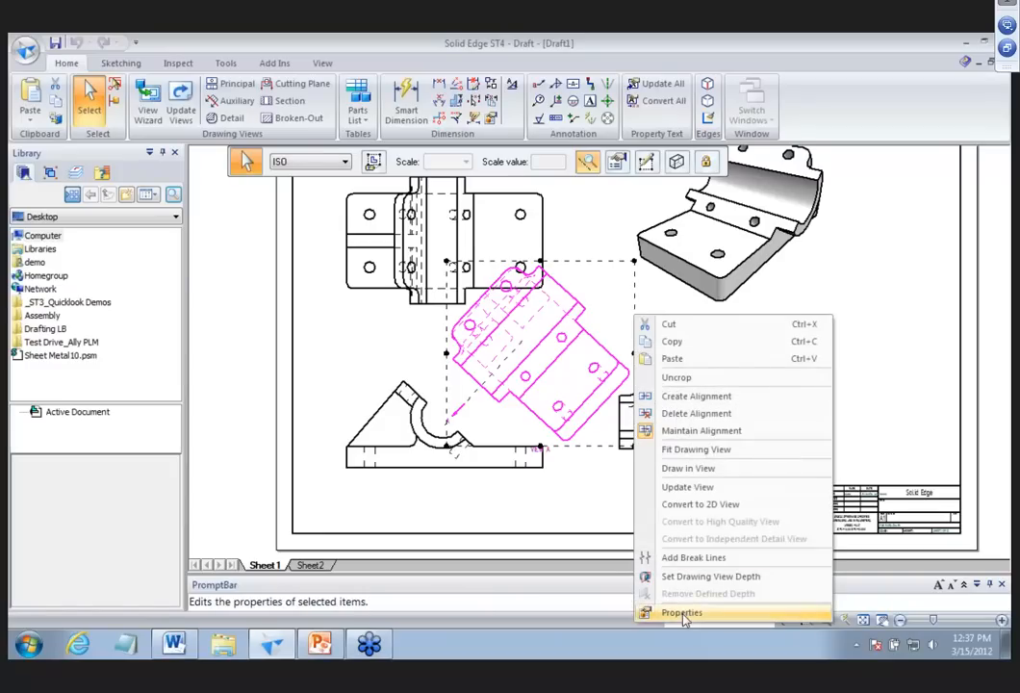
click(683, 614)
click(294, 102)
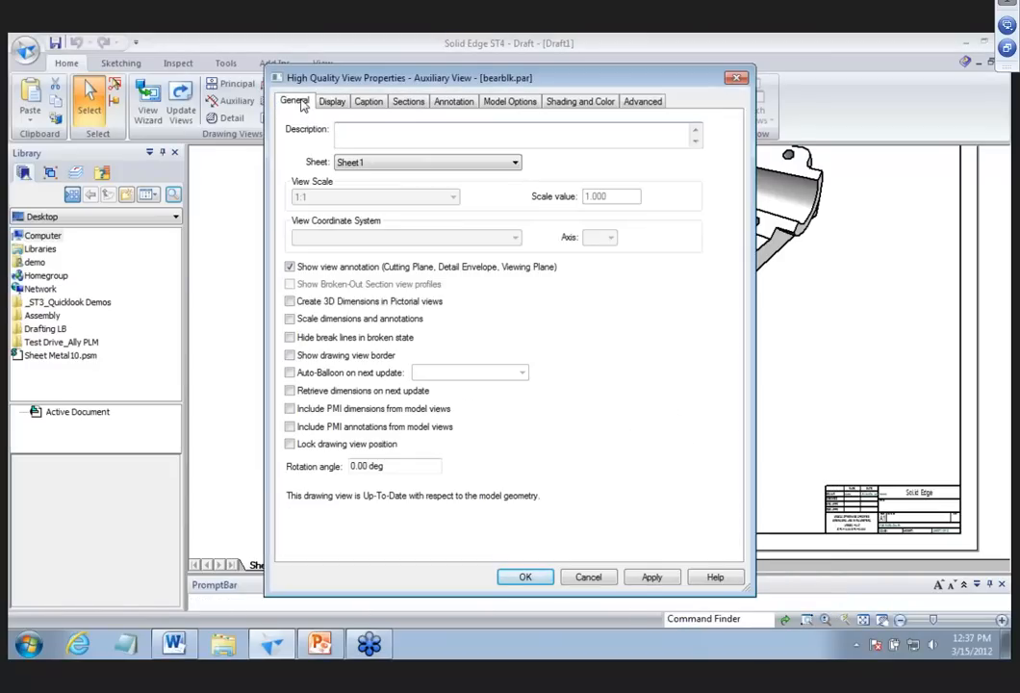
click(407, 164)
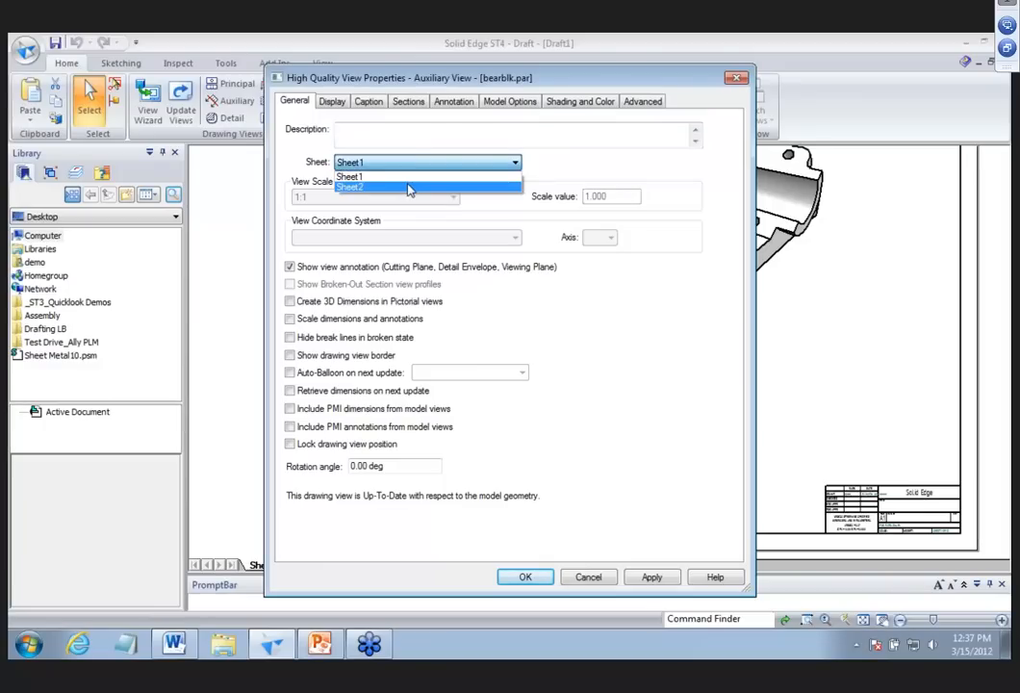
click(409, 188)
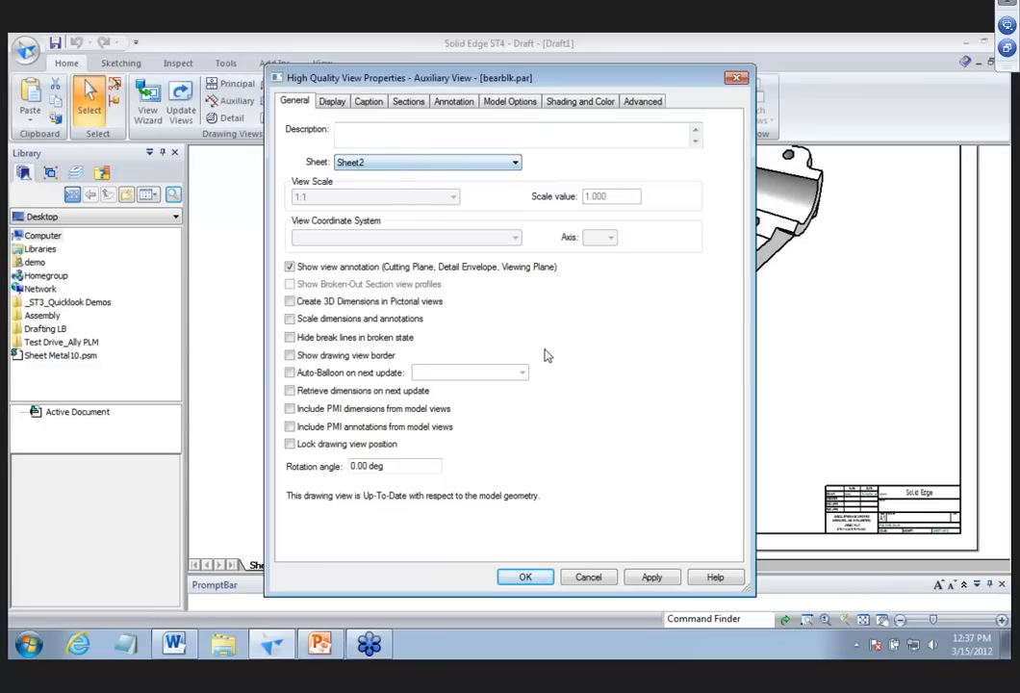
click(527, 577)
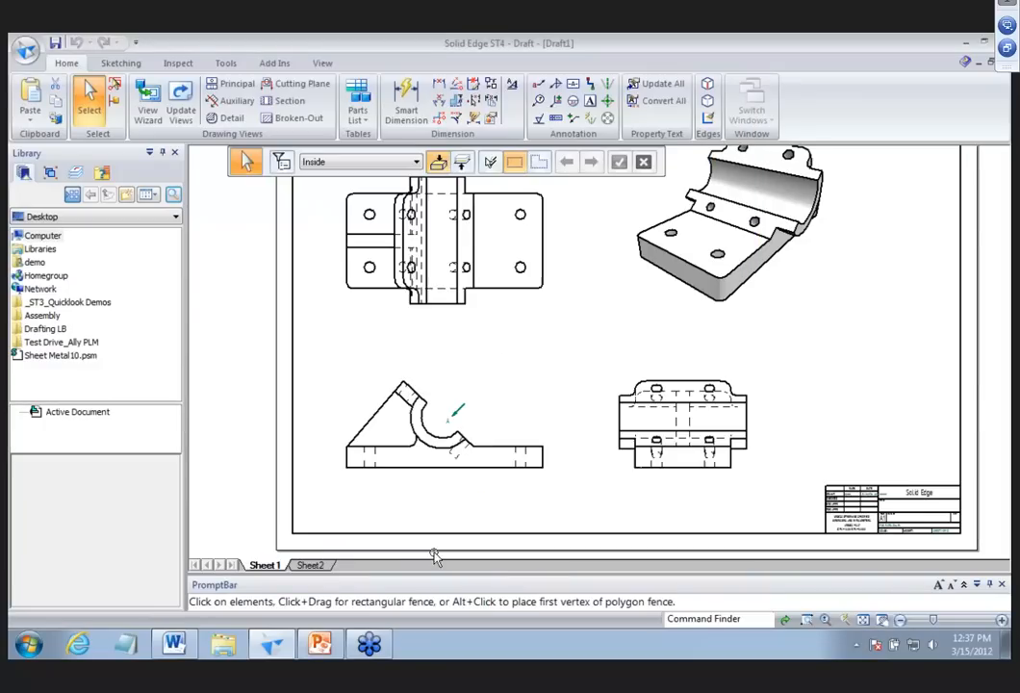
Move the auxiliary view to the upper-left area of Sheet2.
click(310, 565)
click(549, 353)
drag(549, 353, 456, 196)
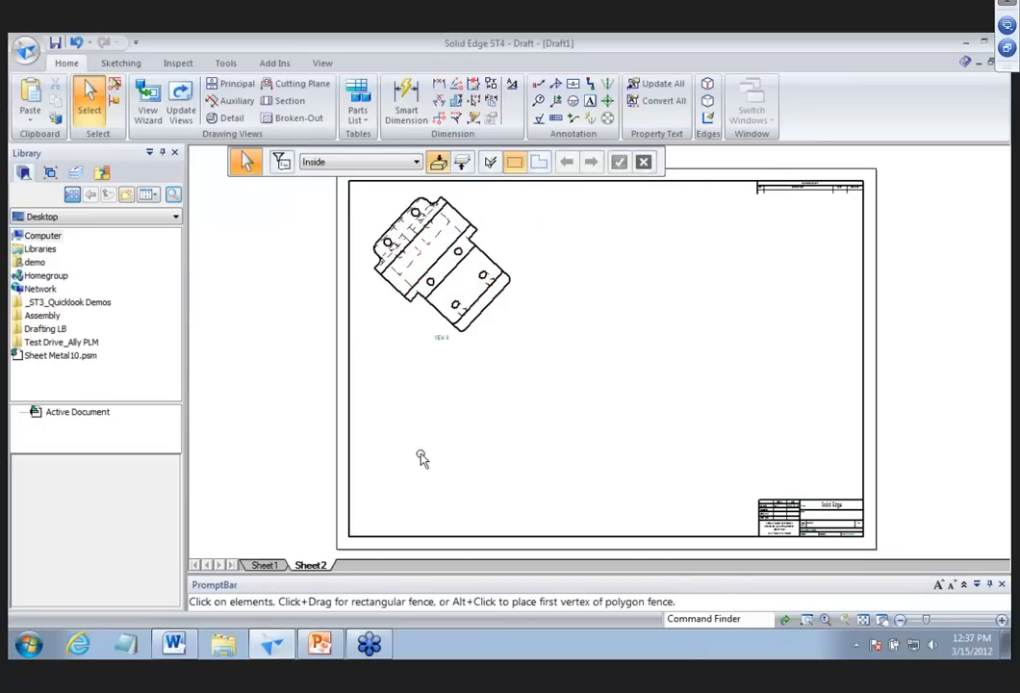
On Sheet1, draw a stepped cutting plane across the top view through the rib and the upper right holes, with the viewing direction upward.
click(275, 566)
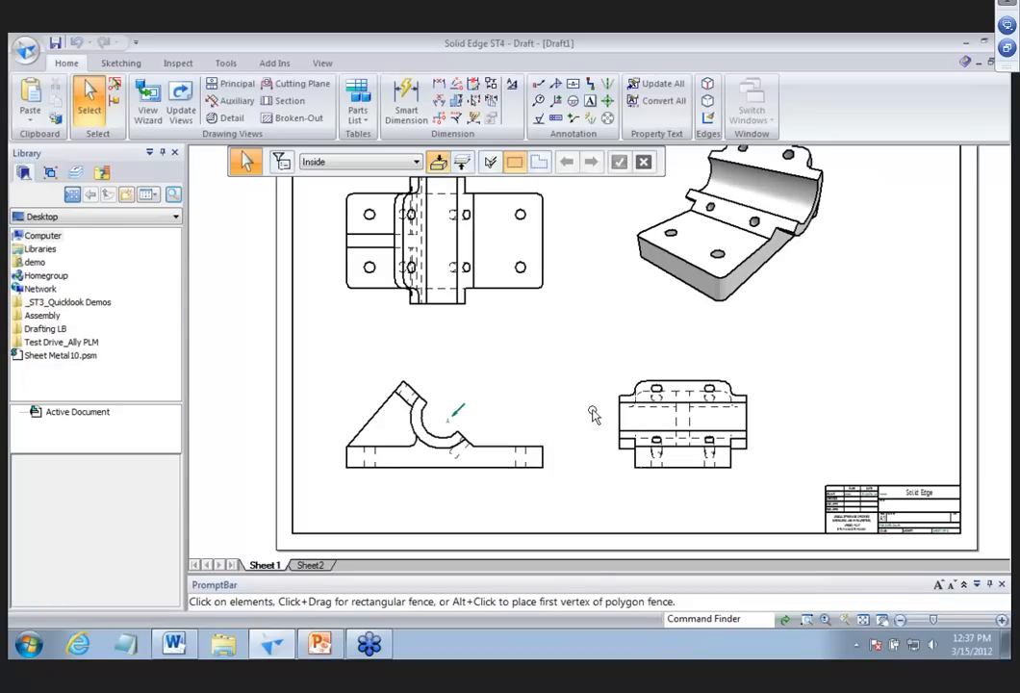
click(296, 84)
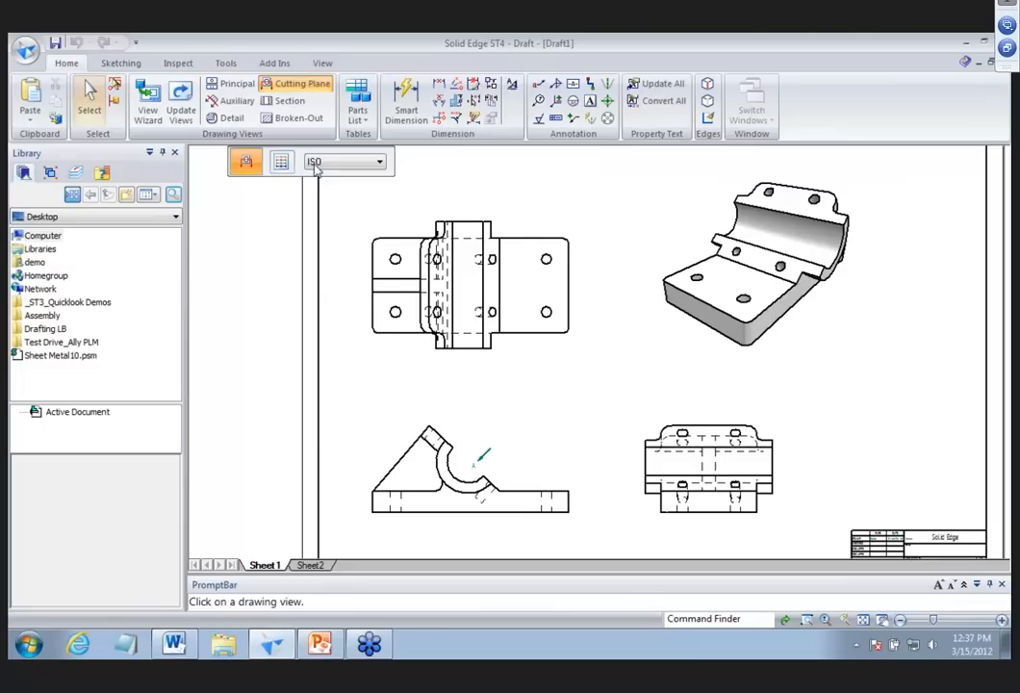
click(408, 237)
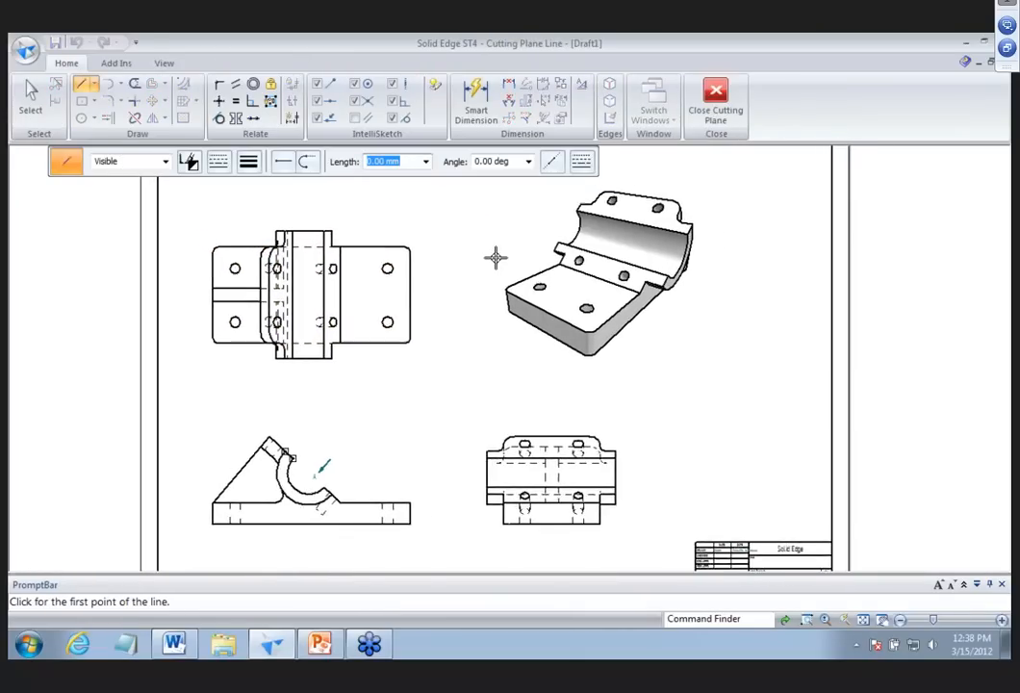
scroll(496, 257, up, 5)
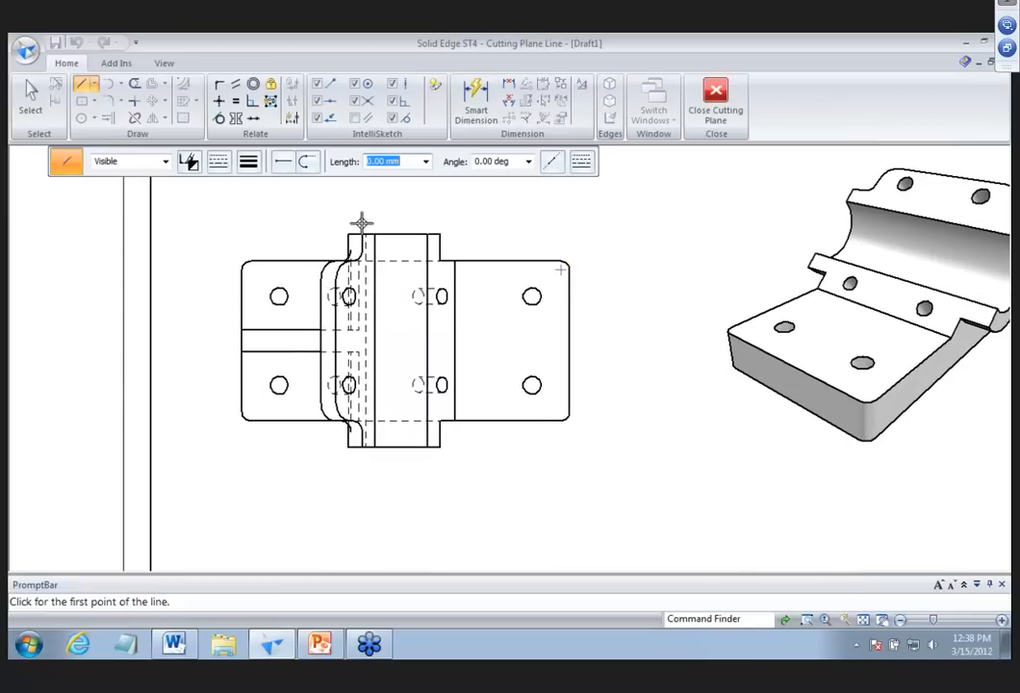
click(213, 340)
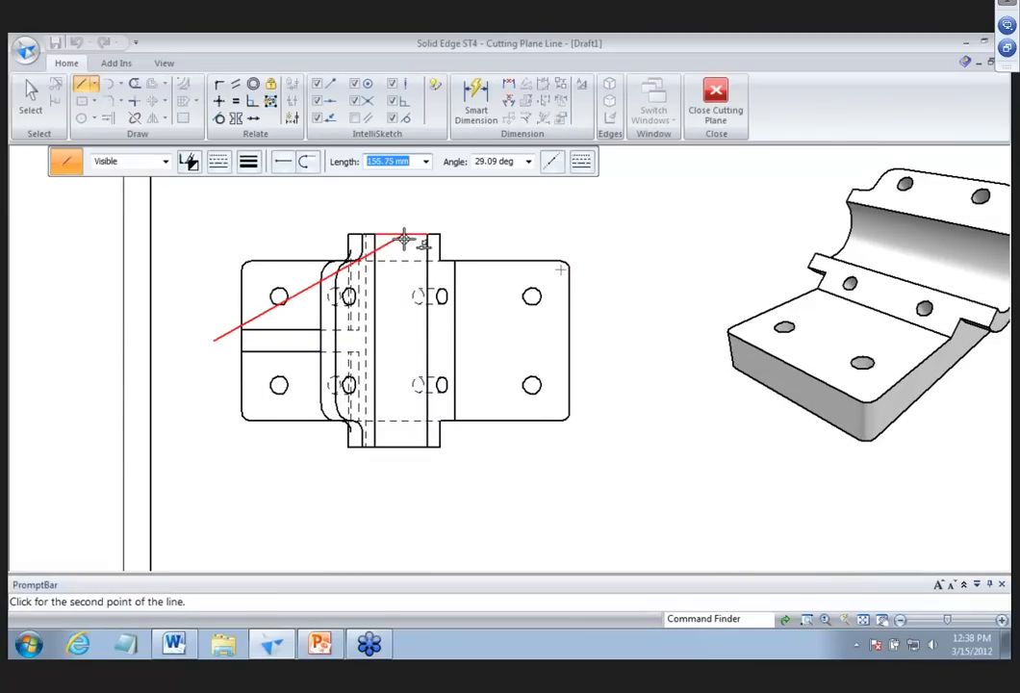
click(396, 340)
click(395, 298)
click(624, 295)
right_click(628, 266)
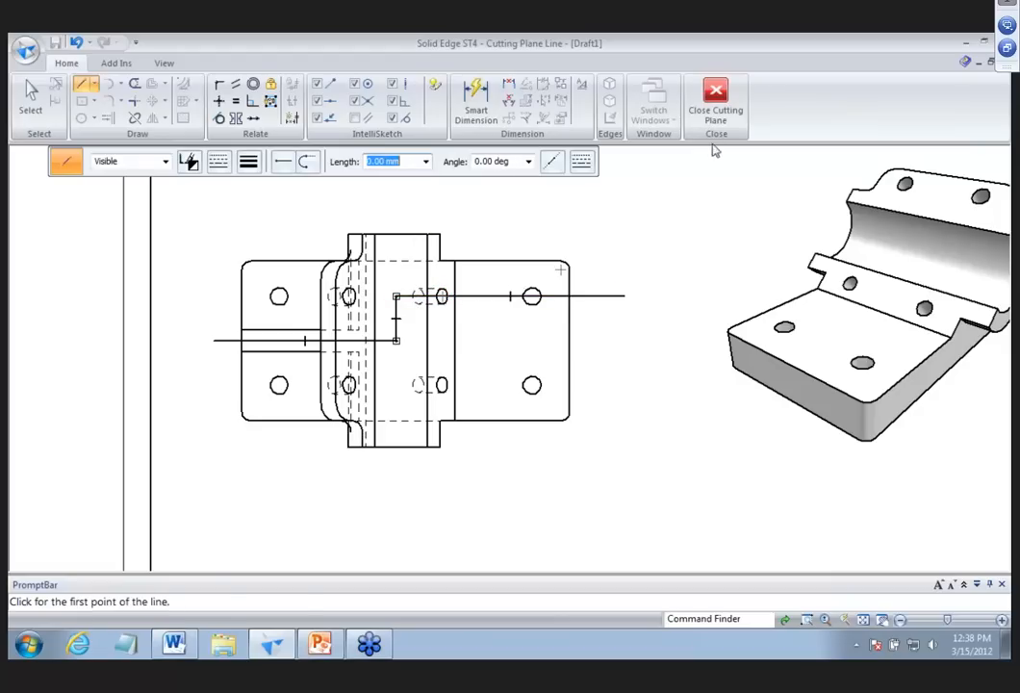
click(715, 96)
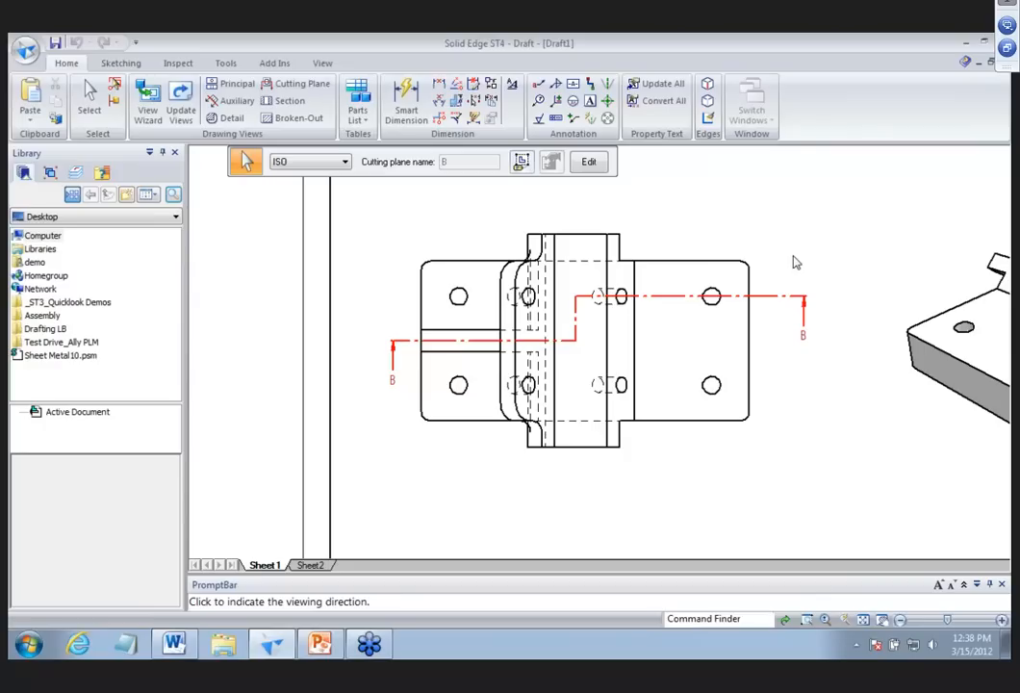
click(796, 260)
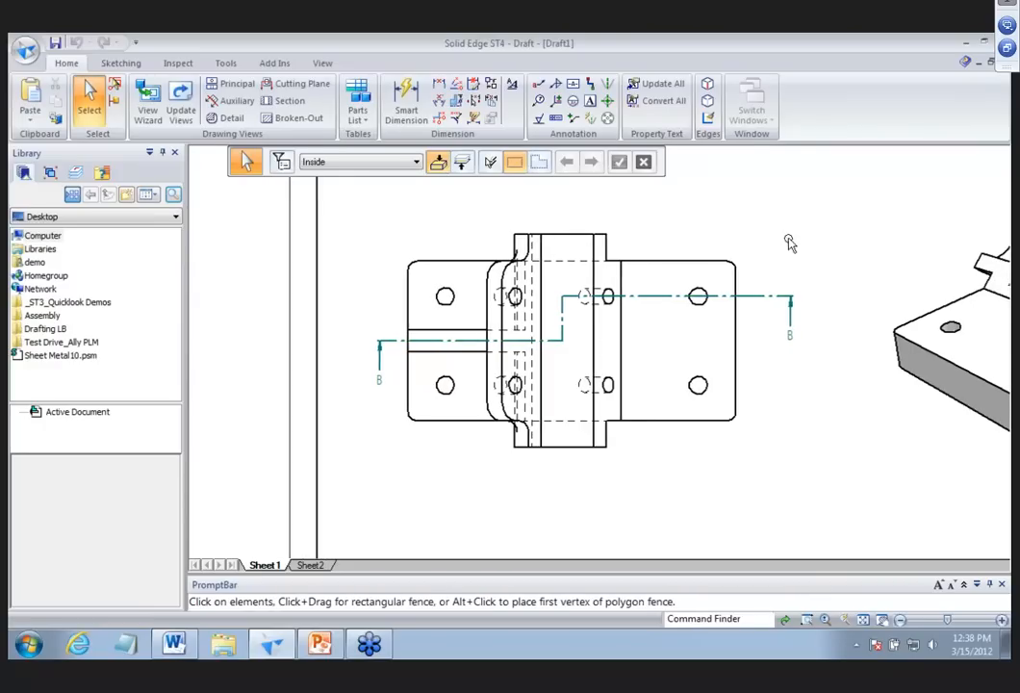
Create a section view from the stepped cutting plane with hidden edges turned off, and place it directly above the top view.
click(290, 100)
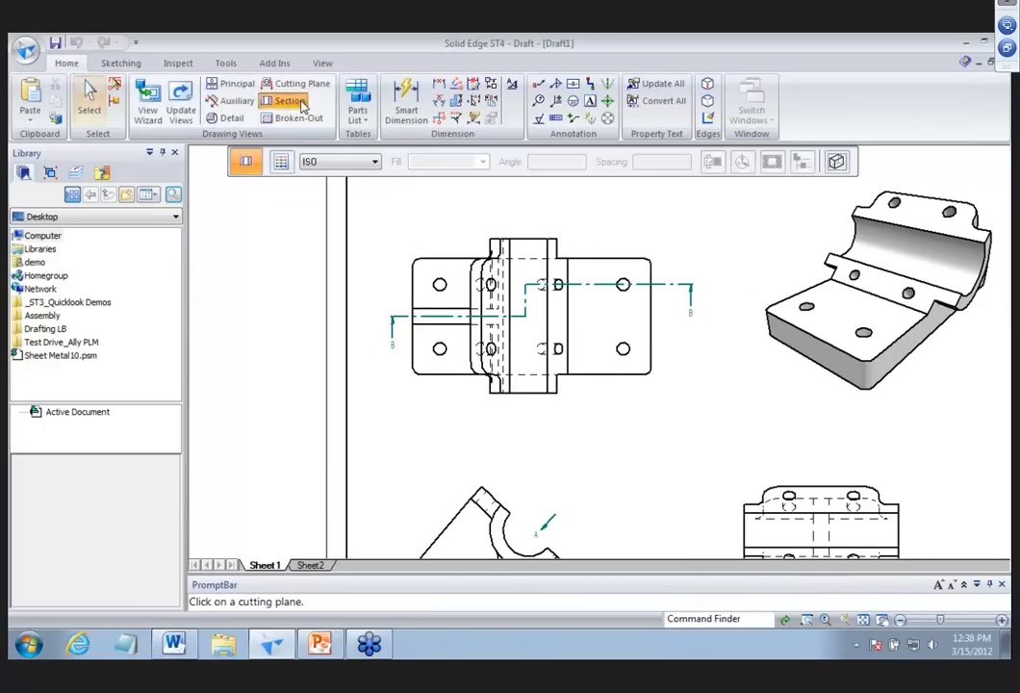
click(684, 279)
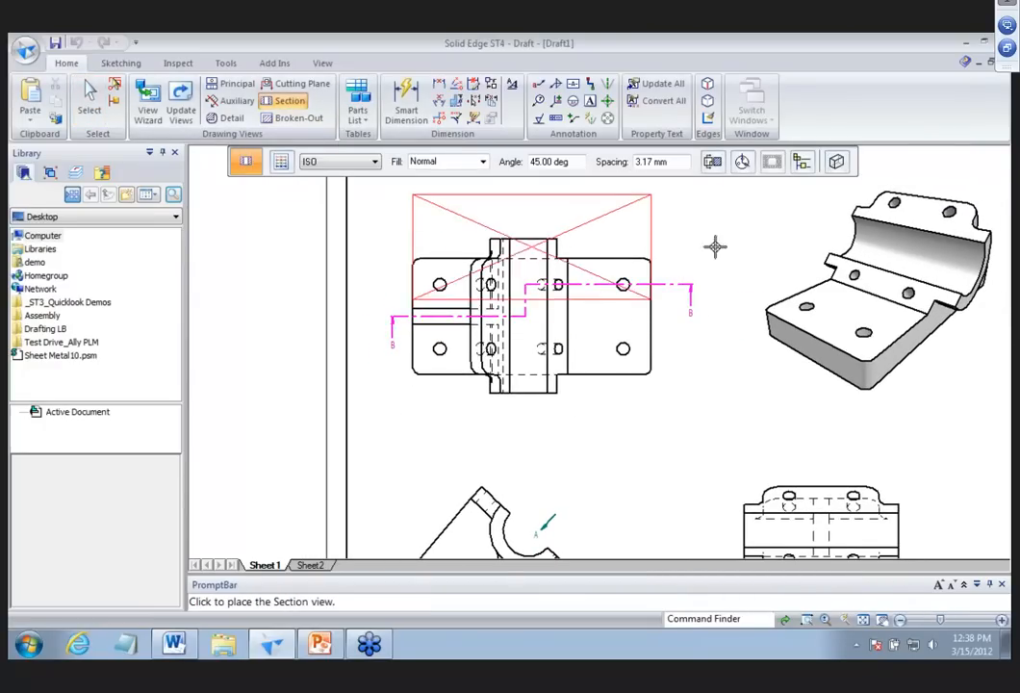
click(803, 162)
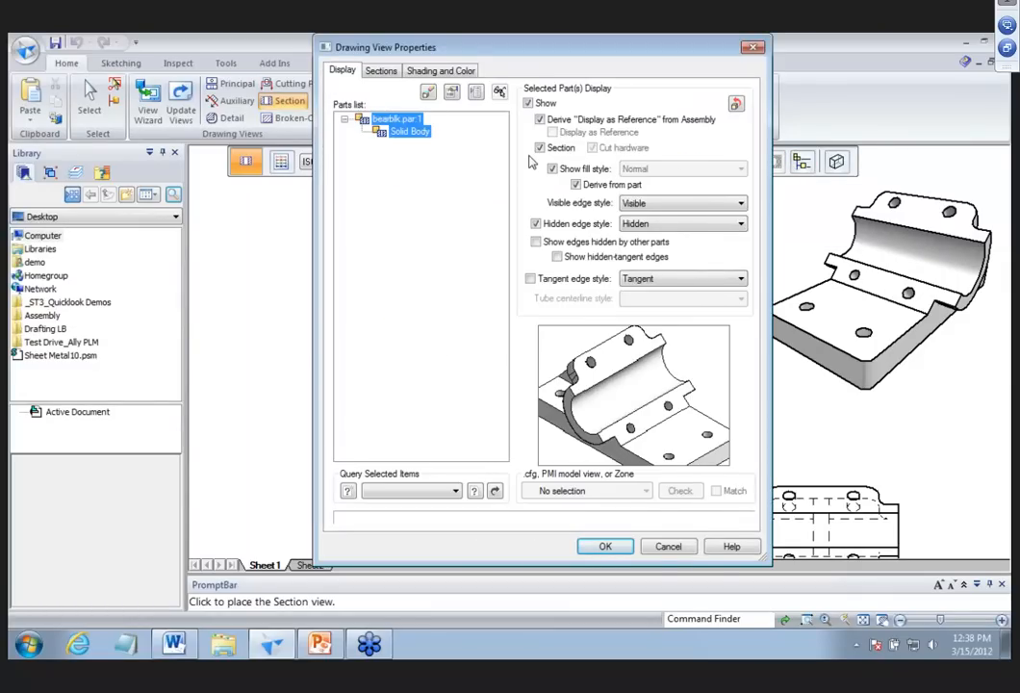
click(535, 224)
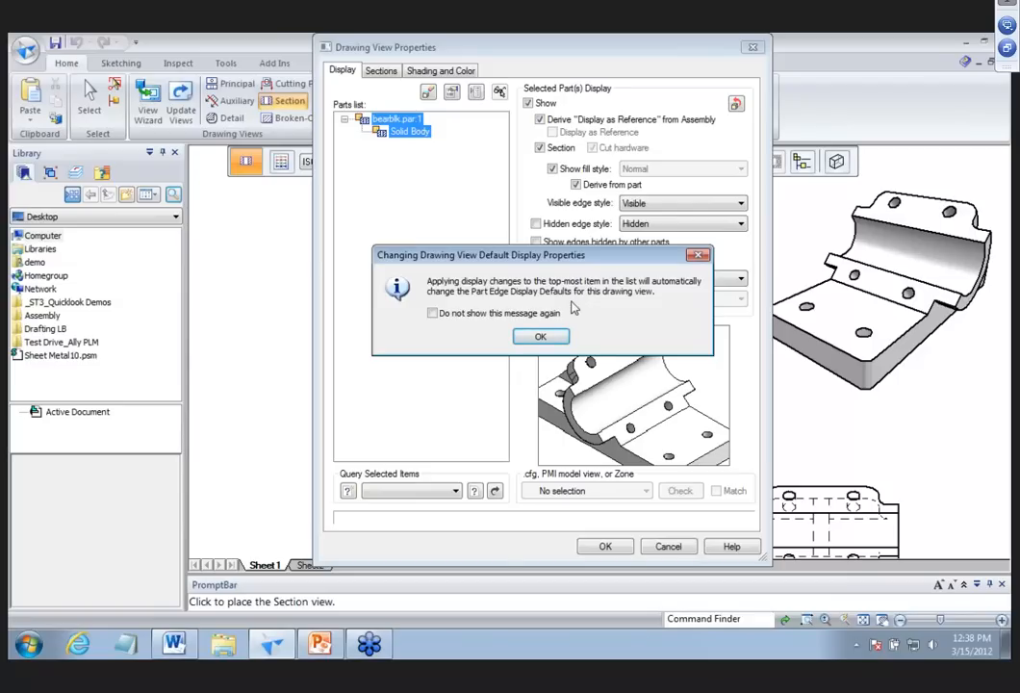
click(540, 336)
click(605, 546)
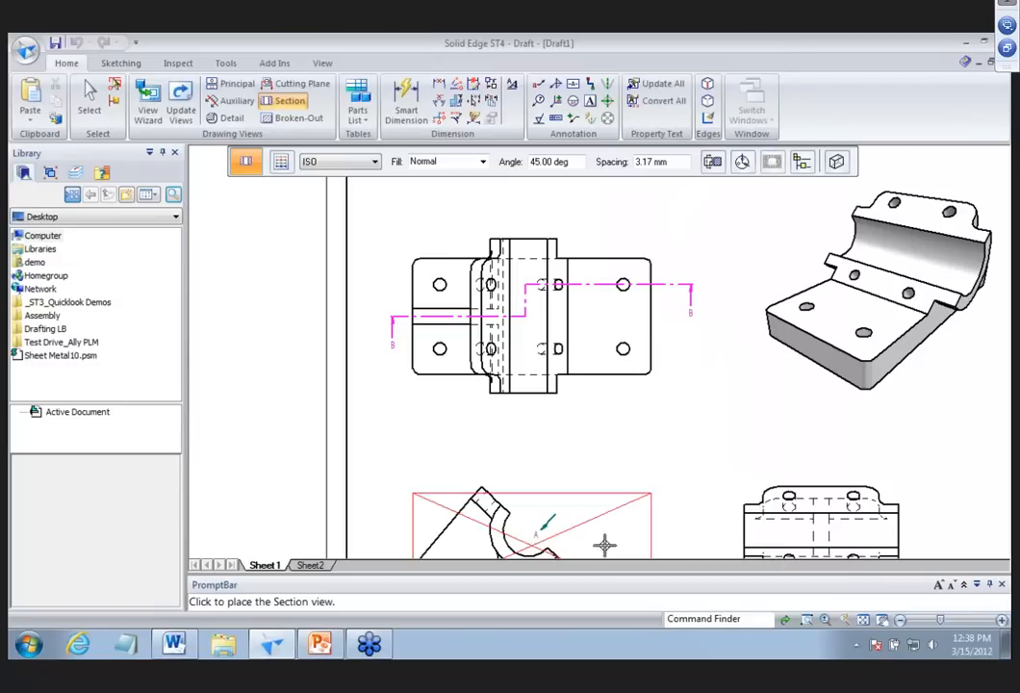
click(583, 244)
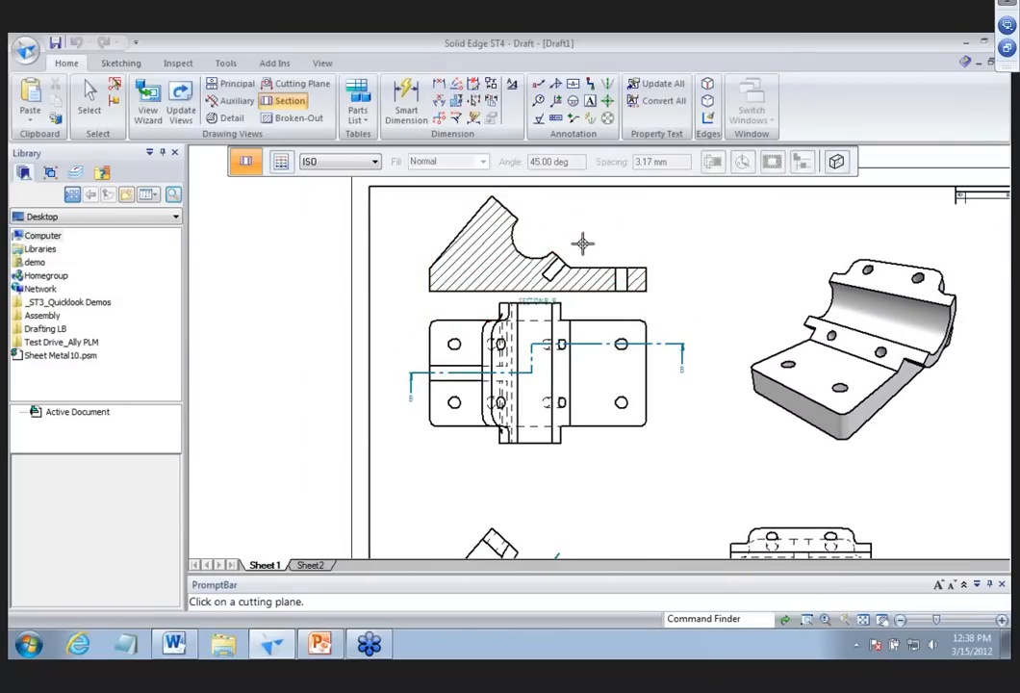
click(89, 96)
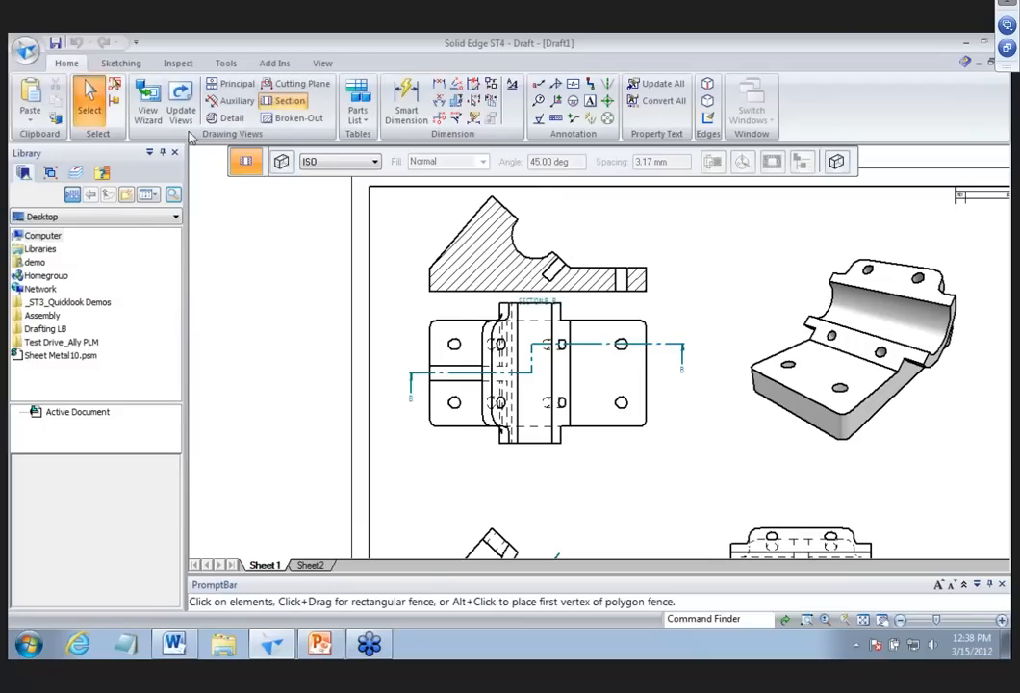
Reassign the section view above the top view from Sheet1 to Sheet2 in its general view properties.
click(443, 255)
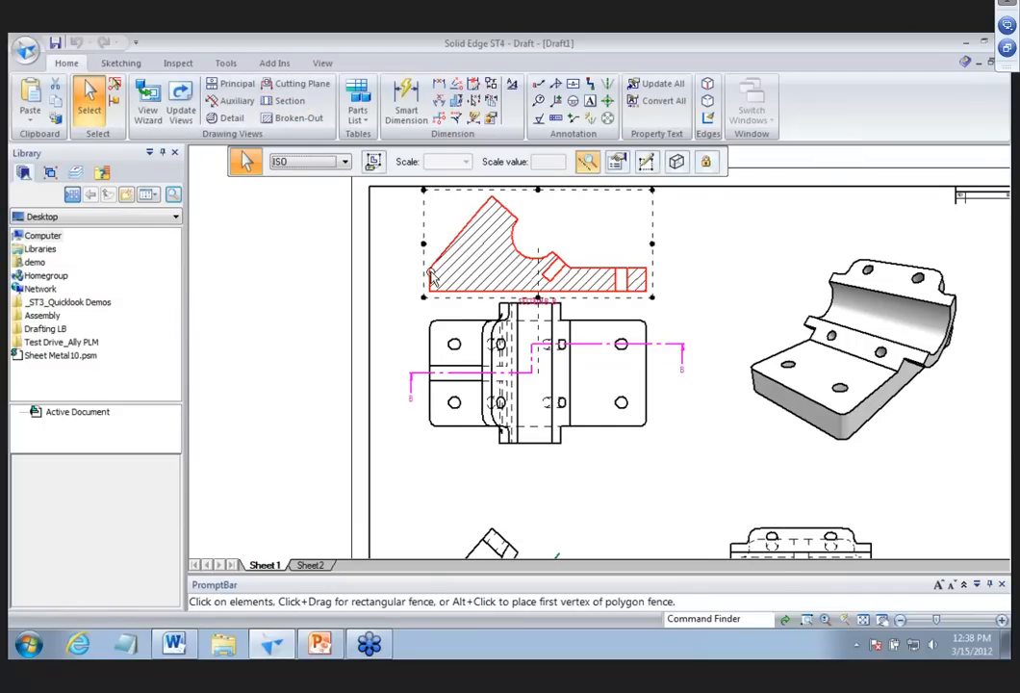
right_click(428, 275)
click(486, 569)
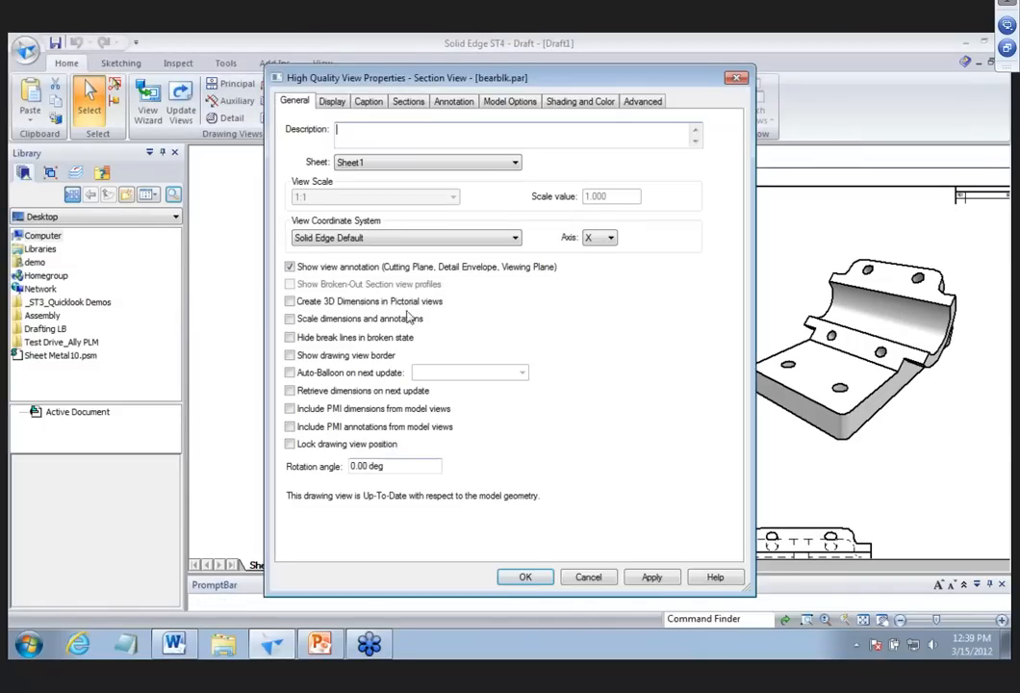
click(332, 101)
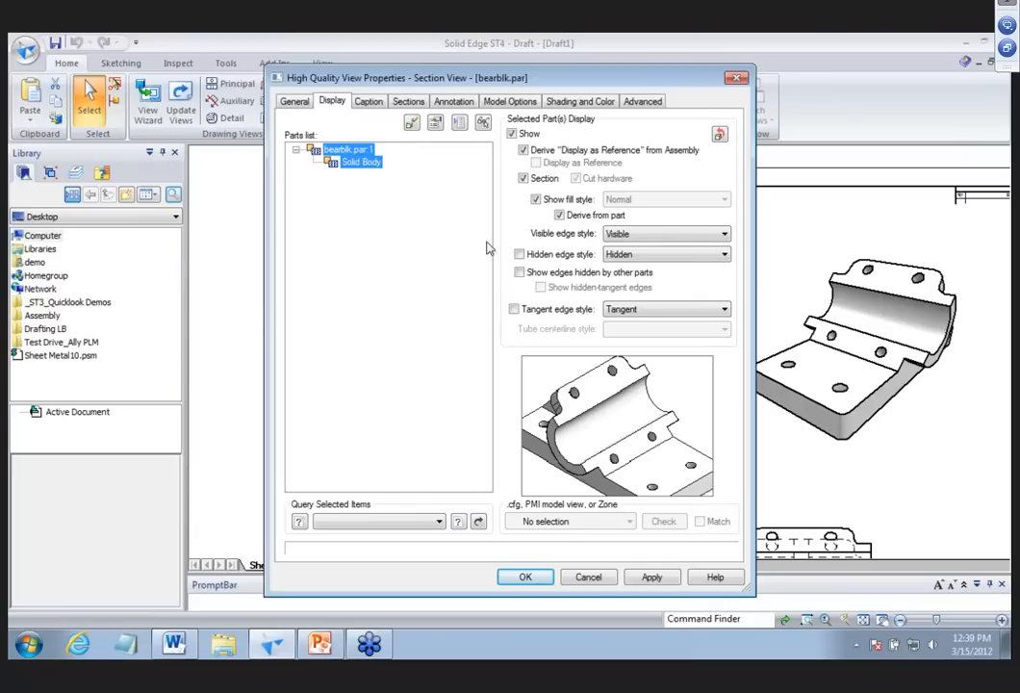
click(294, 101)
click(380, 163)
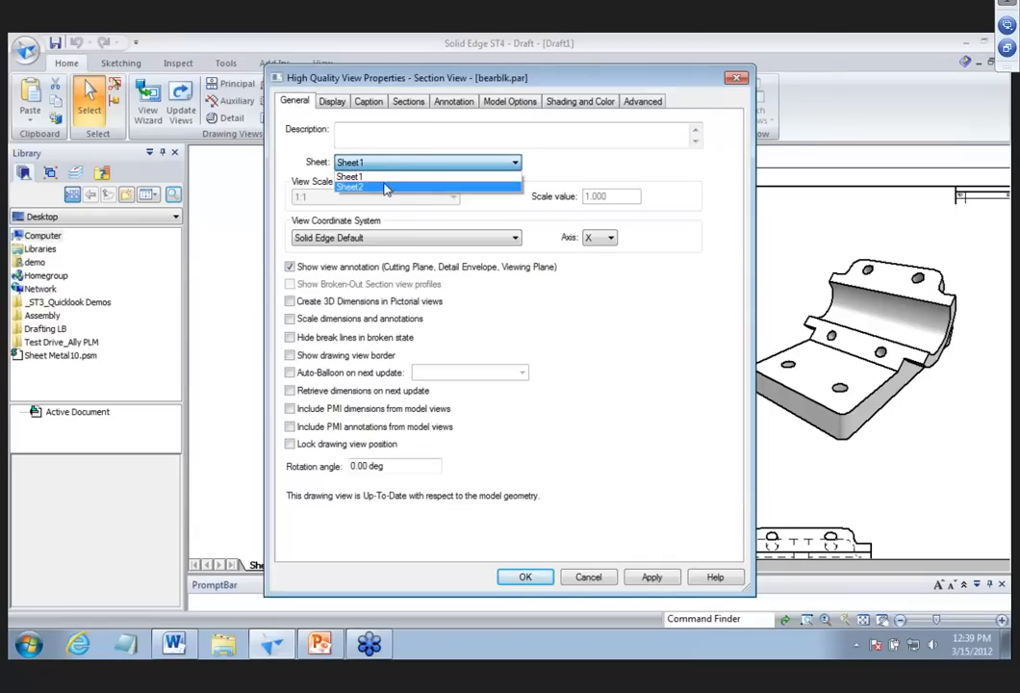
click(384, 189)
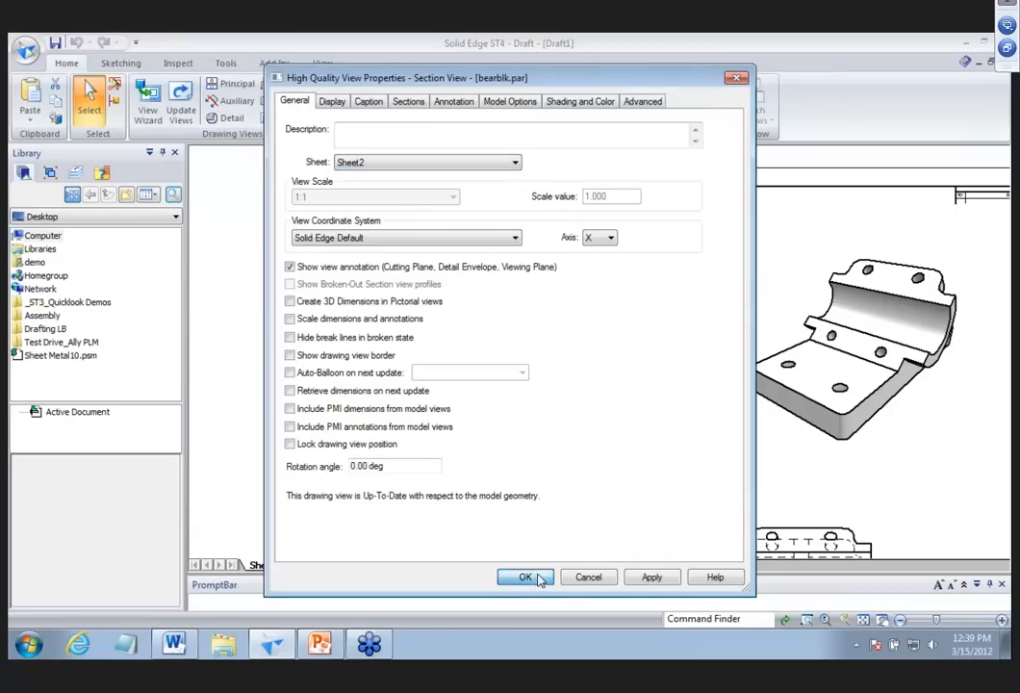
click(524, 576)
On Sheet2, move the section view off the auxiliary view and place it beside it on the right.
click(312, 565)
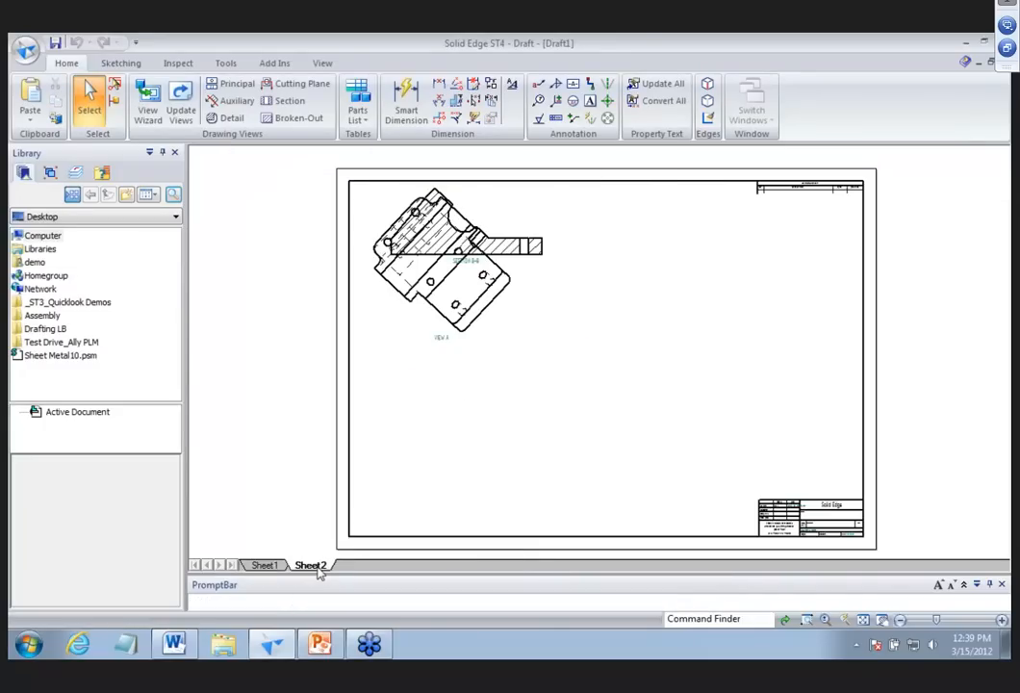
click(539, 249)
drag(527, 195, 679, 223)
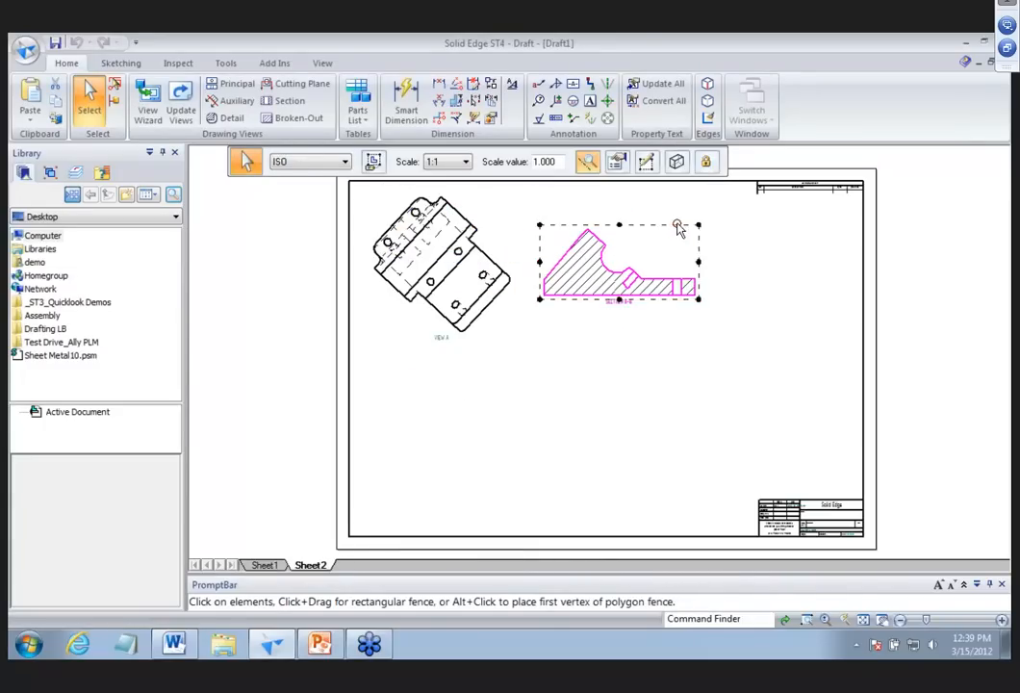
click(680, 400)
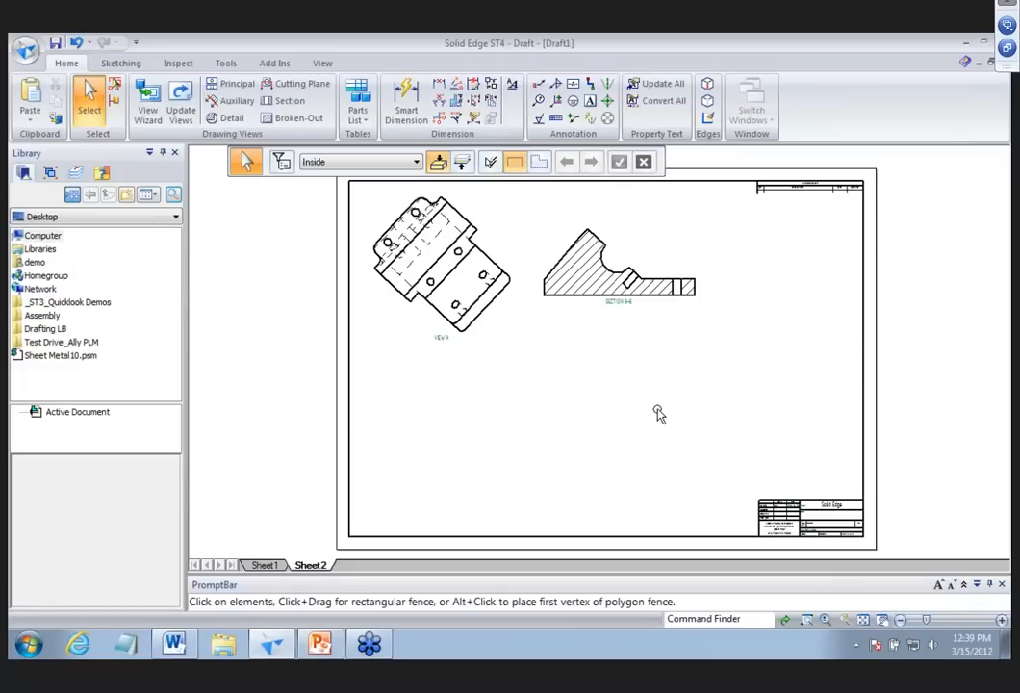
Stop deriving the section view's fill style from the part and set it to ANSI32(Steel) in the view's display properties.
click(675, 298)
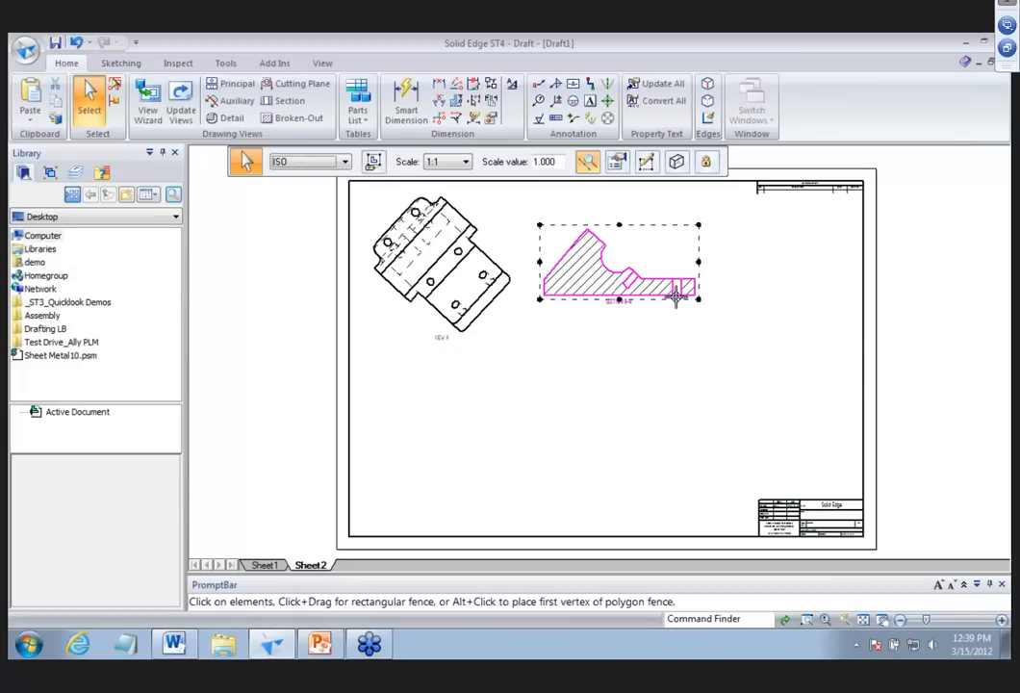
right_click(676, 295)
click(724, 599)
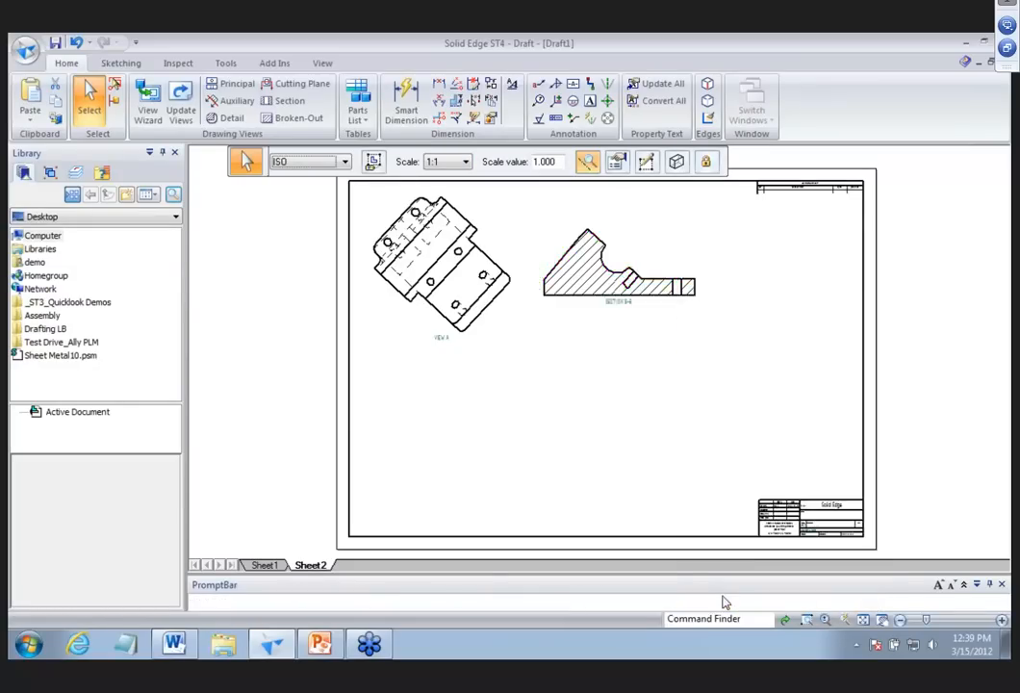
click(333, 101)
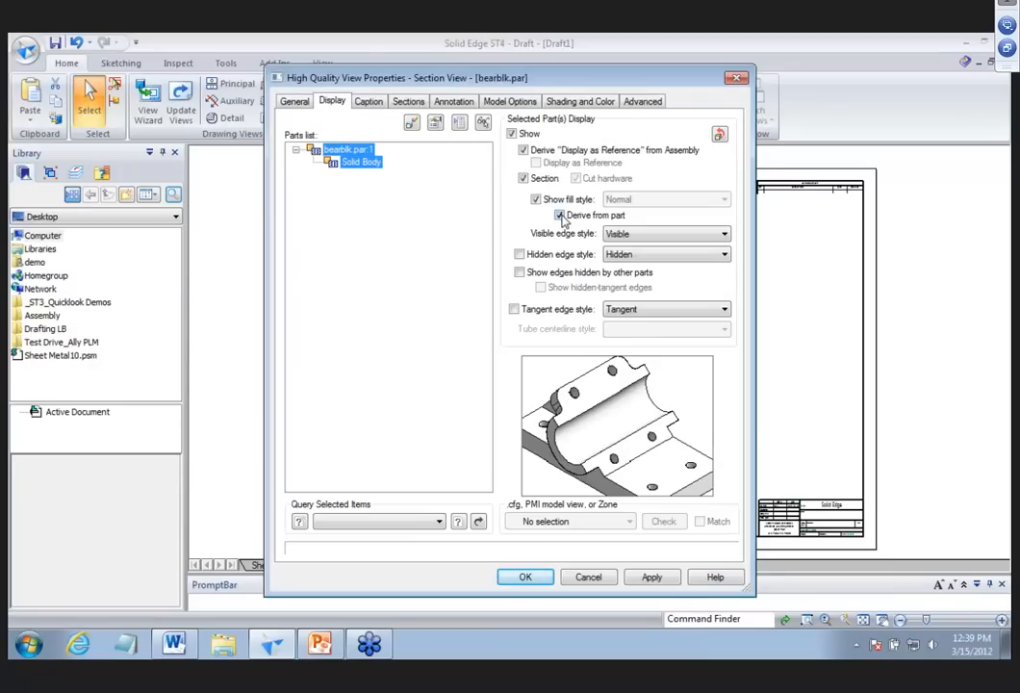
click(560, 215)
click(492, 365)
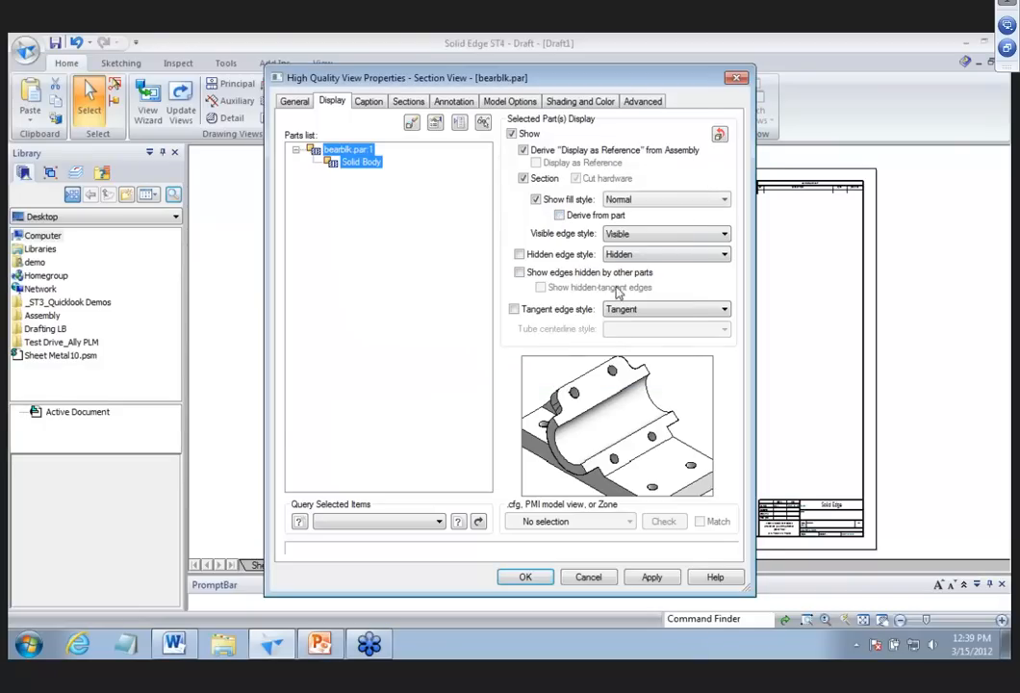
click(681, 206)
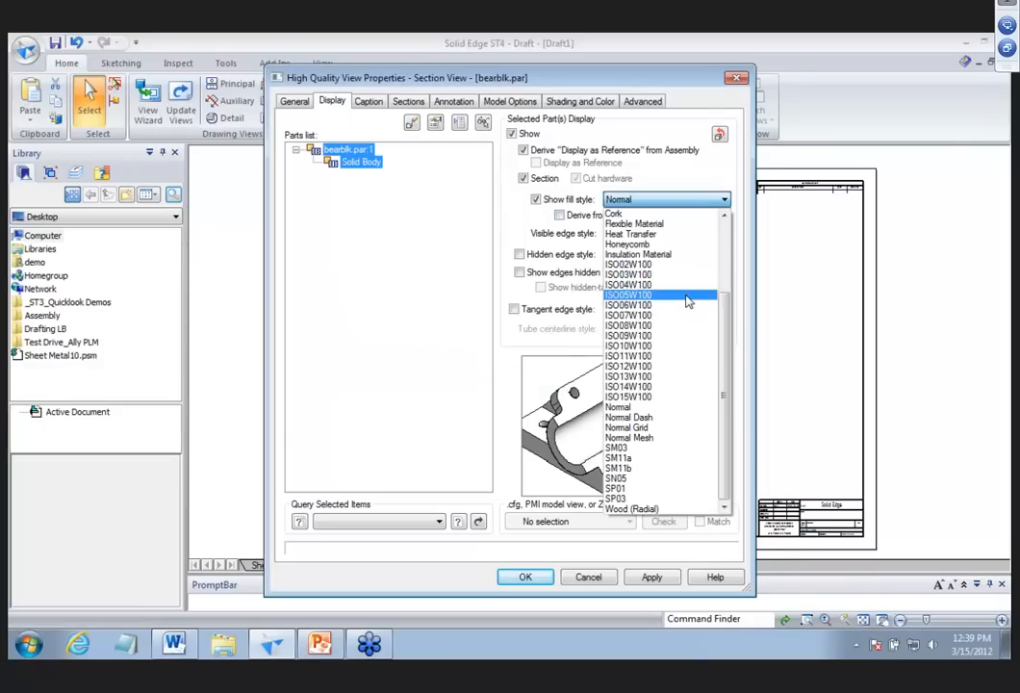
scroll(687, 301, up, 3)
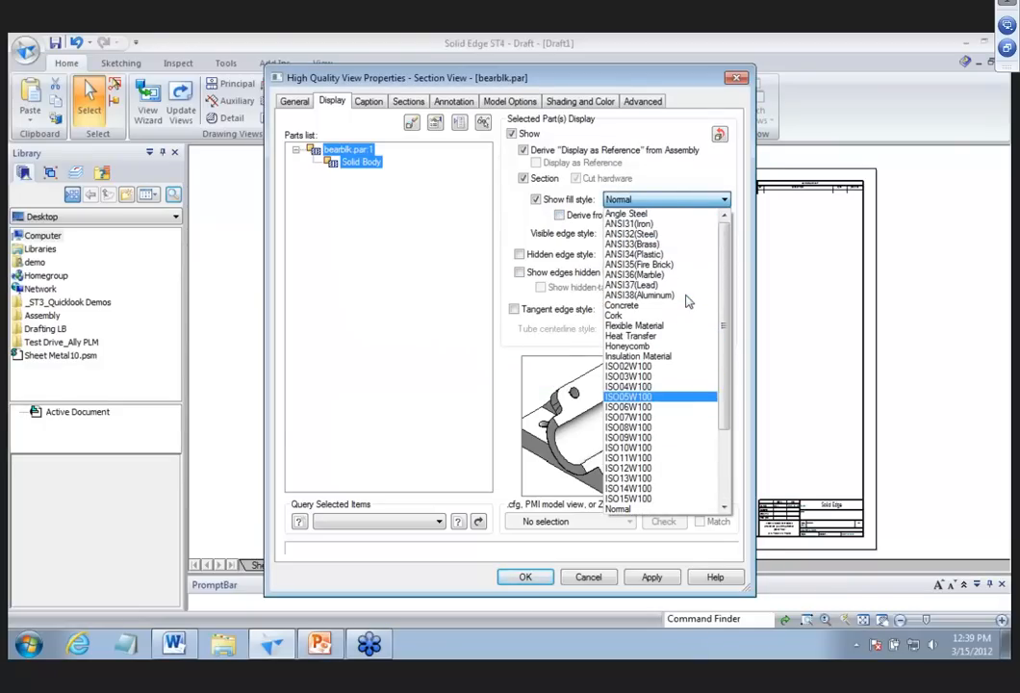
click(647, 236)
click(508, 368)
click(527, 578)
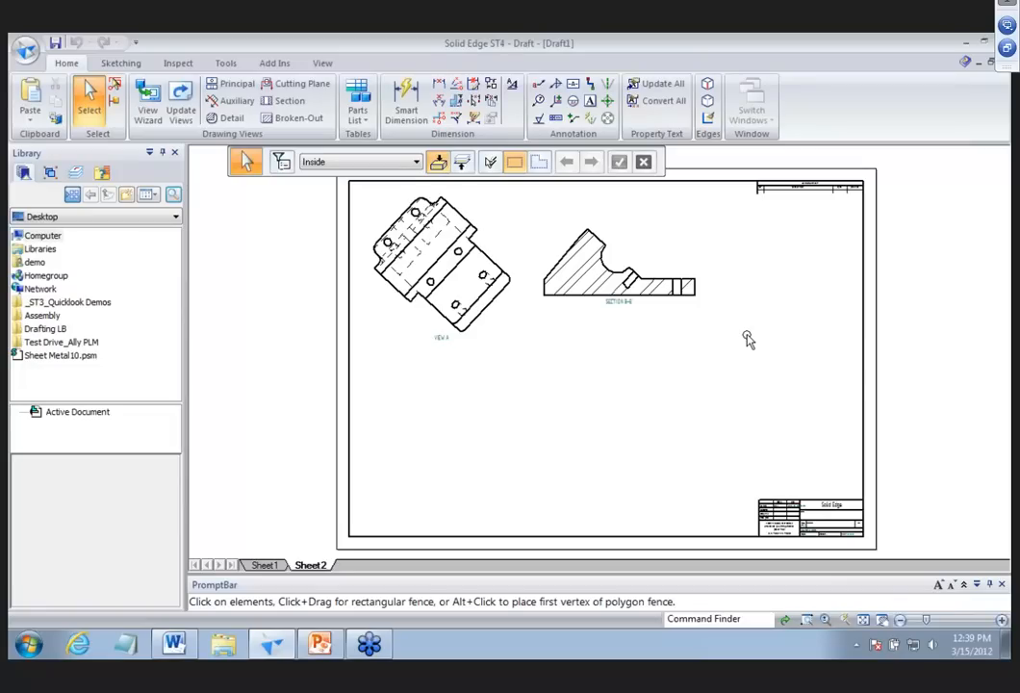
On Sheet1, create a 2:1 circular detail view around the front view's lower angled hole and place it above and to the right.
click(265, 565)
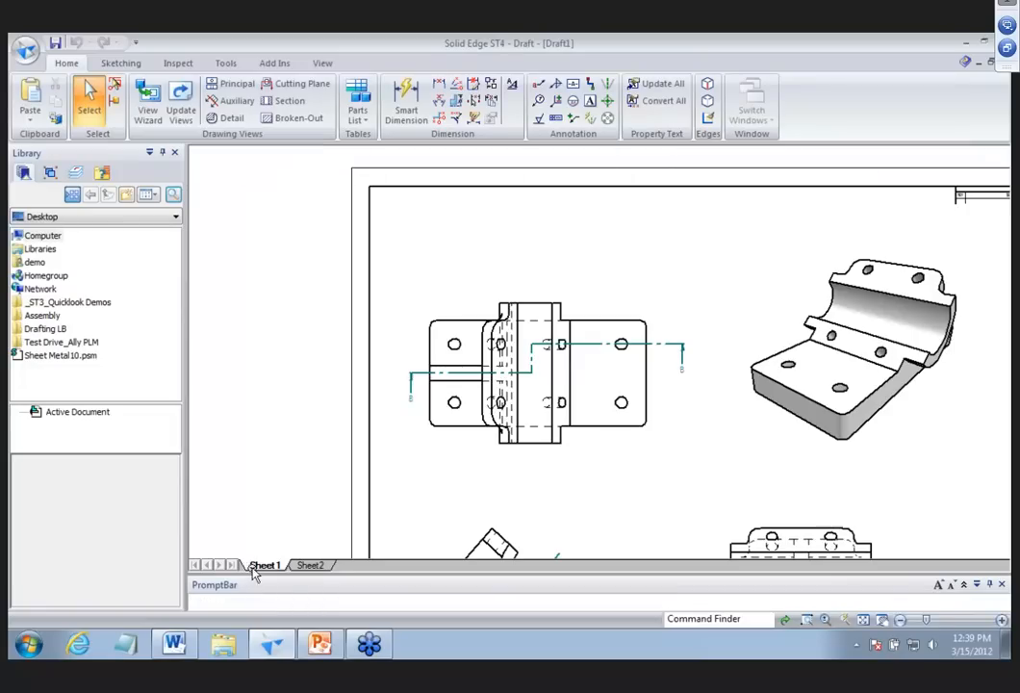
scroll(482, 470, down, 2)
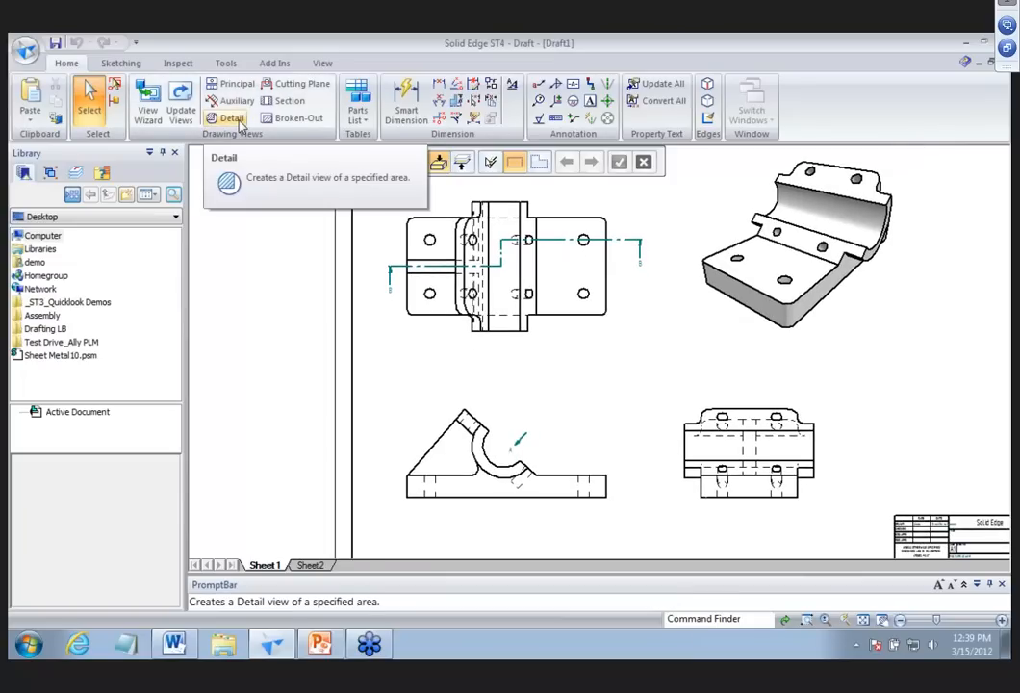
click(240, 125)
scroll(563, 395, up, 2)
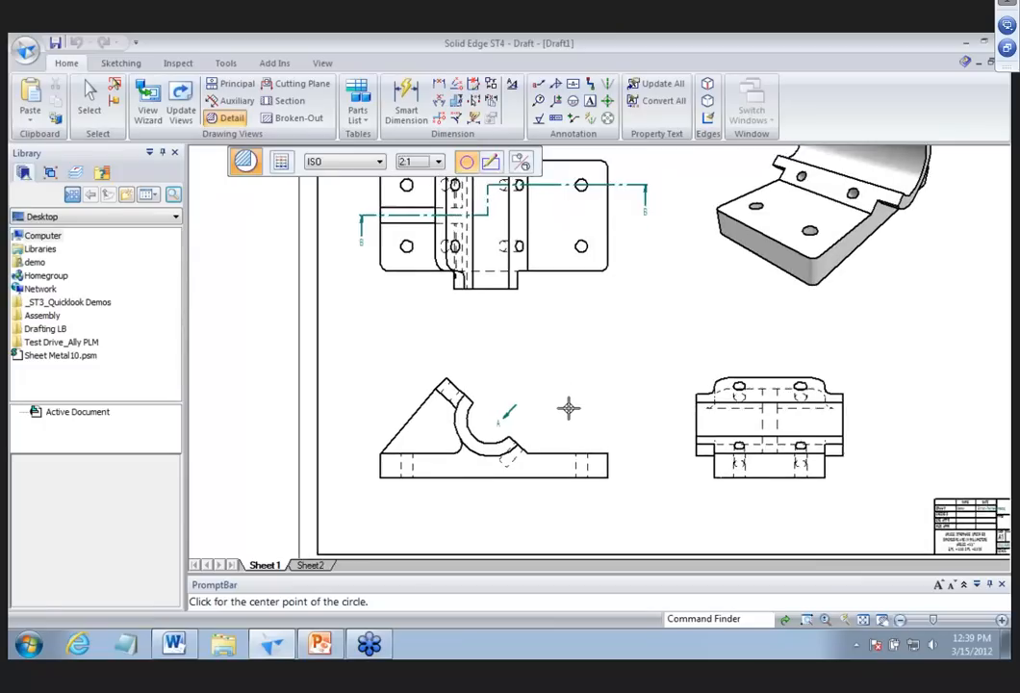
scroll(563, 408, up, 3)
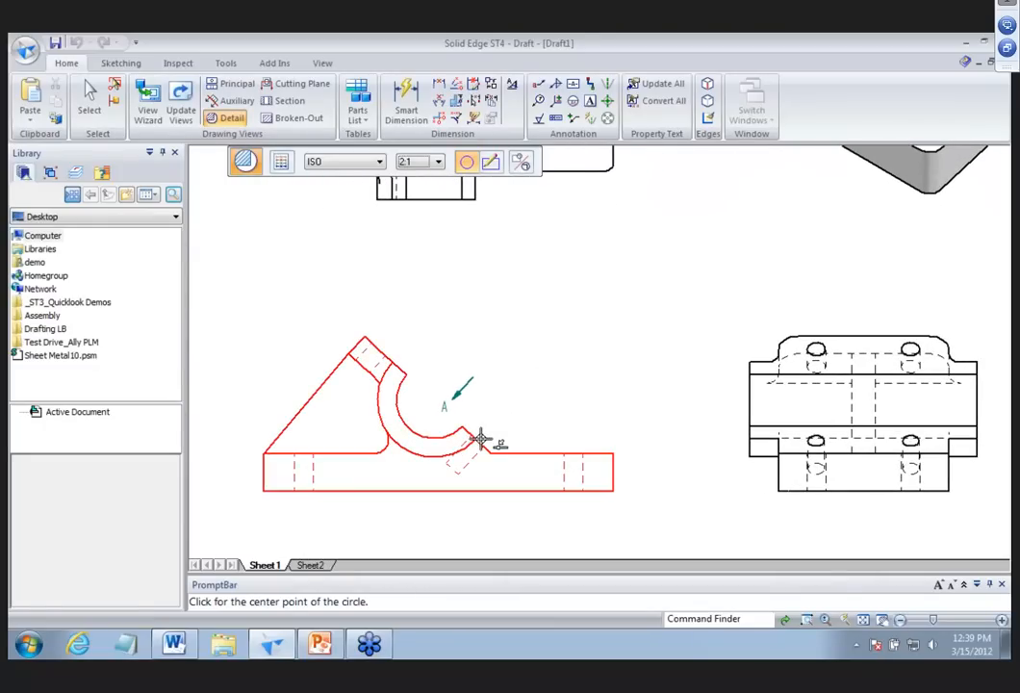
click(481, 440)
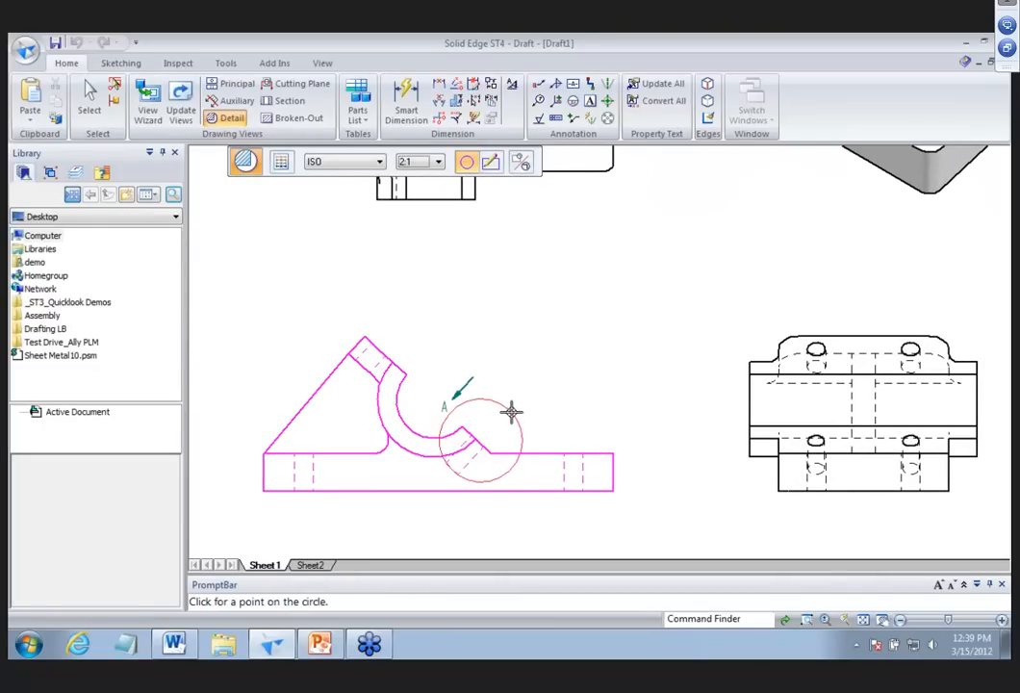
click(521, 397)
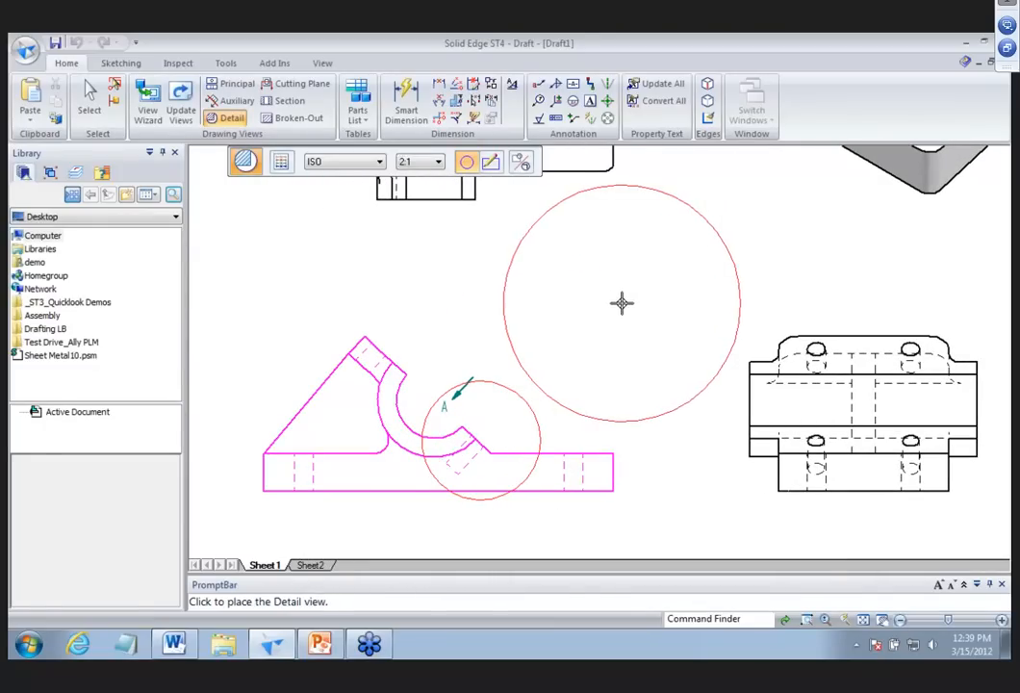
click(620, 286)
Reassign the detail view from Sheet1 to Sheet2 in its general view properties.
click(504, 300)
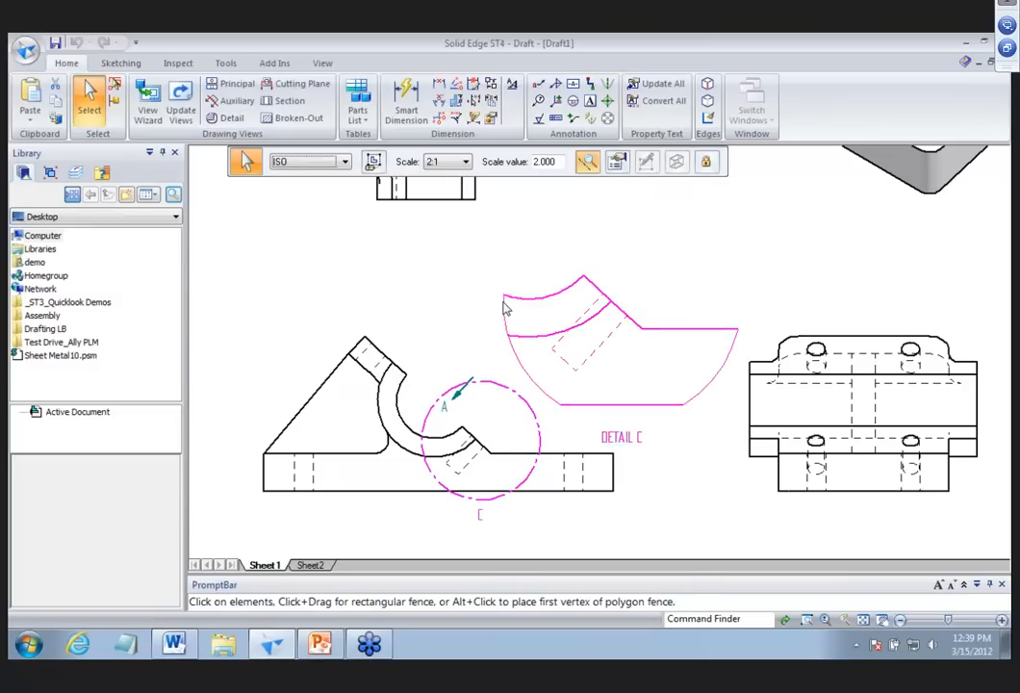
right_click(504, 302)
click(554, 601)
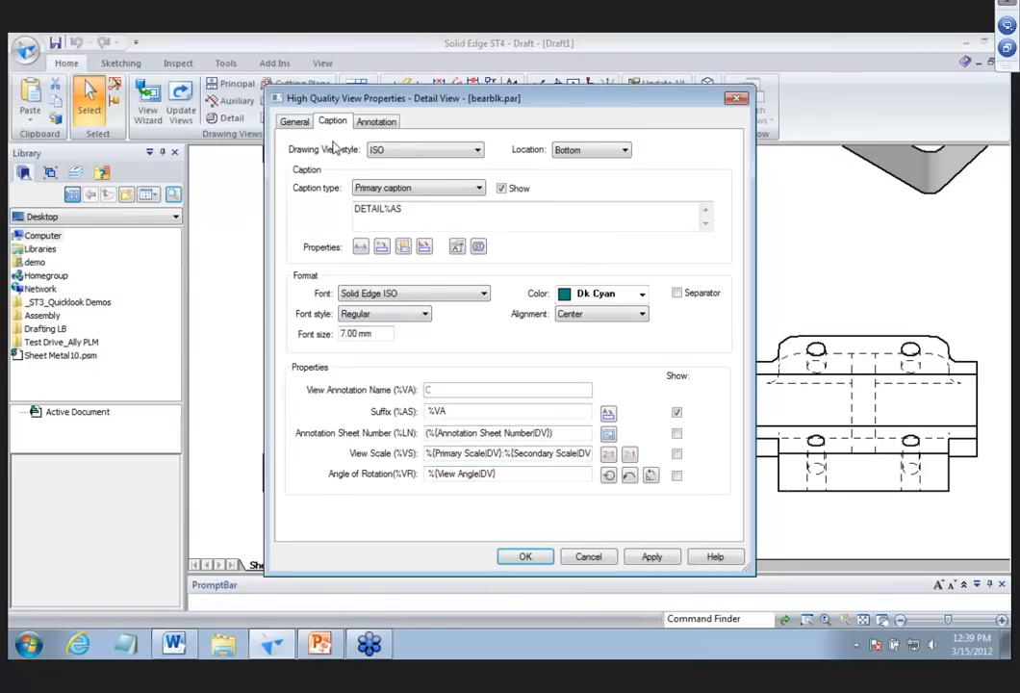
click(291, 120)
click(382, 182)
click(385, 207)
click(526, 556)
Move the detail view to the lower-left area of Sheet2, below the auxiliary view.
click(308, 566)
mouse_move(522, 404)
mouse_down()
mouse_move(473, 416)
mouse_move(460, 445)
mouse_up()
click(566, 354)
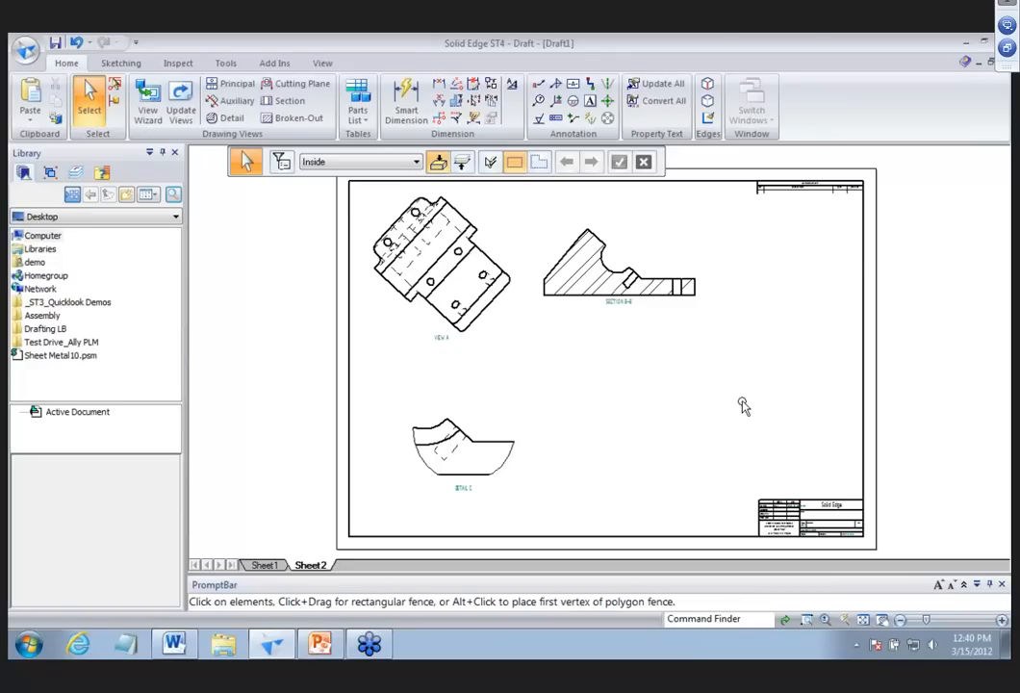
Create a new draft document.
click(25, 48)
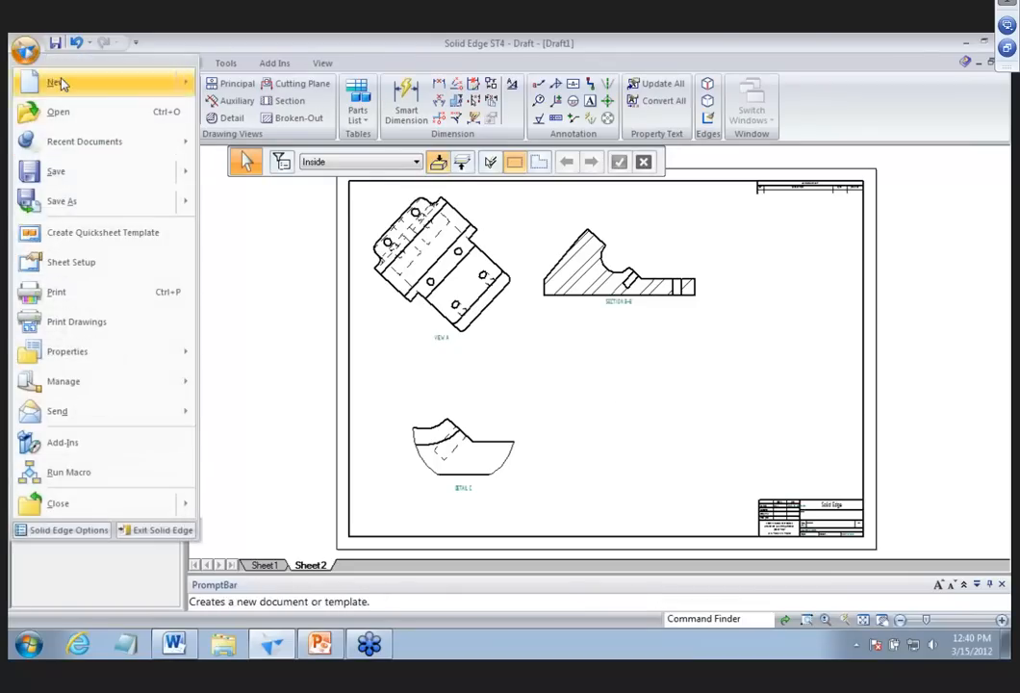
mouse_move(106, 82)
click(346, 260)
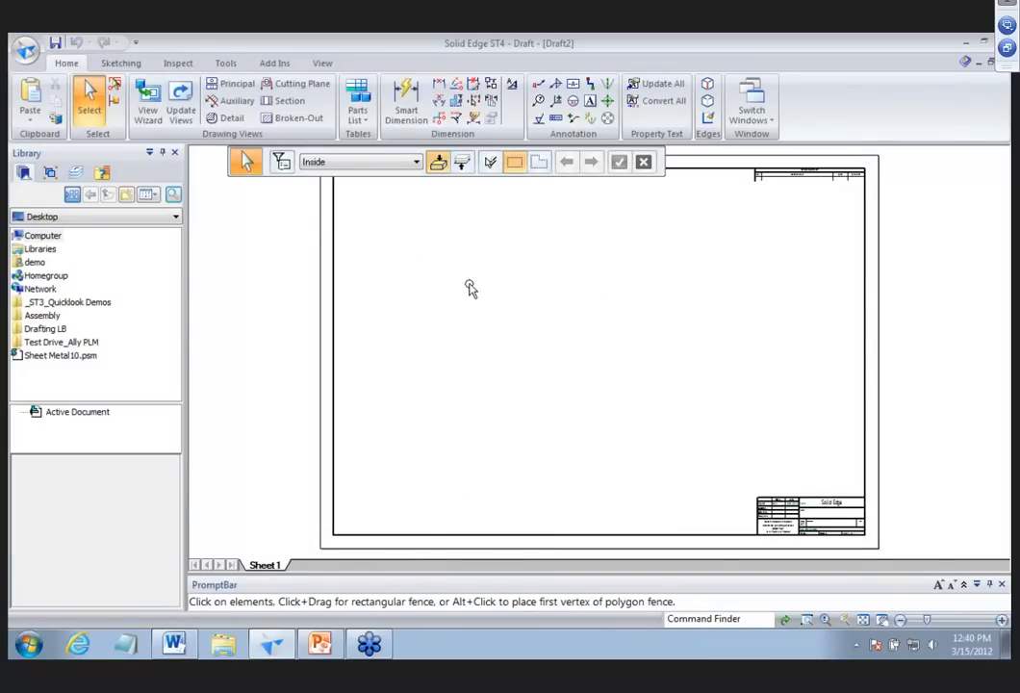
Create a drawing view of carrier.asm using the exploded view configuration and place it in the middle of Sheet1.
click(149, 117)
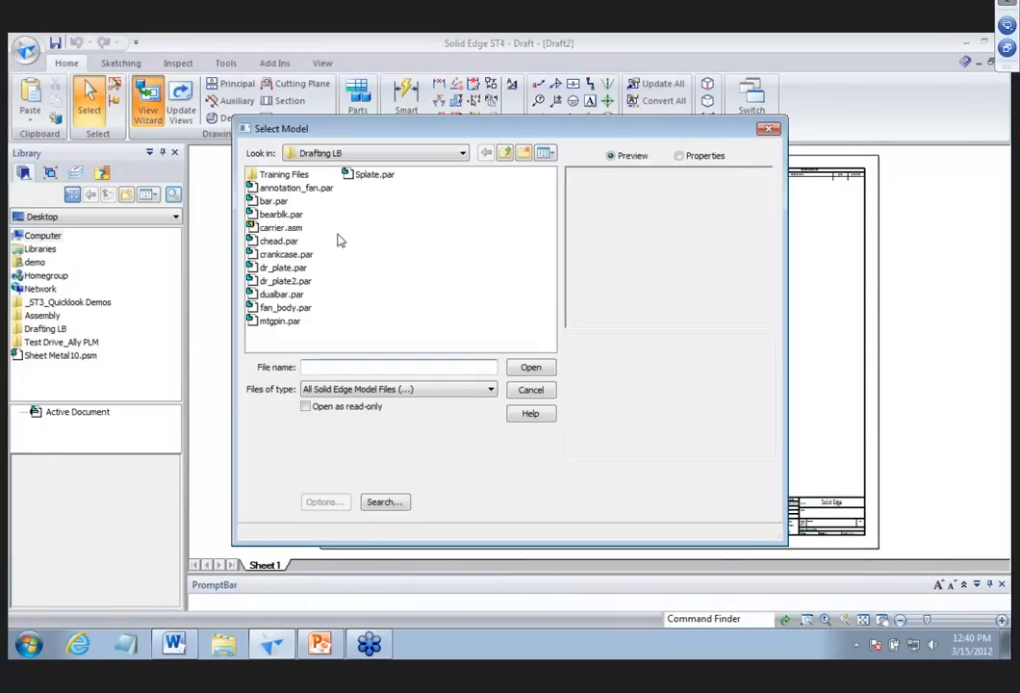
click(281, 228)
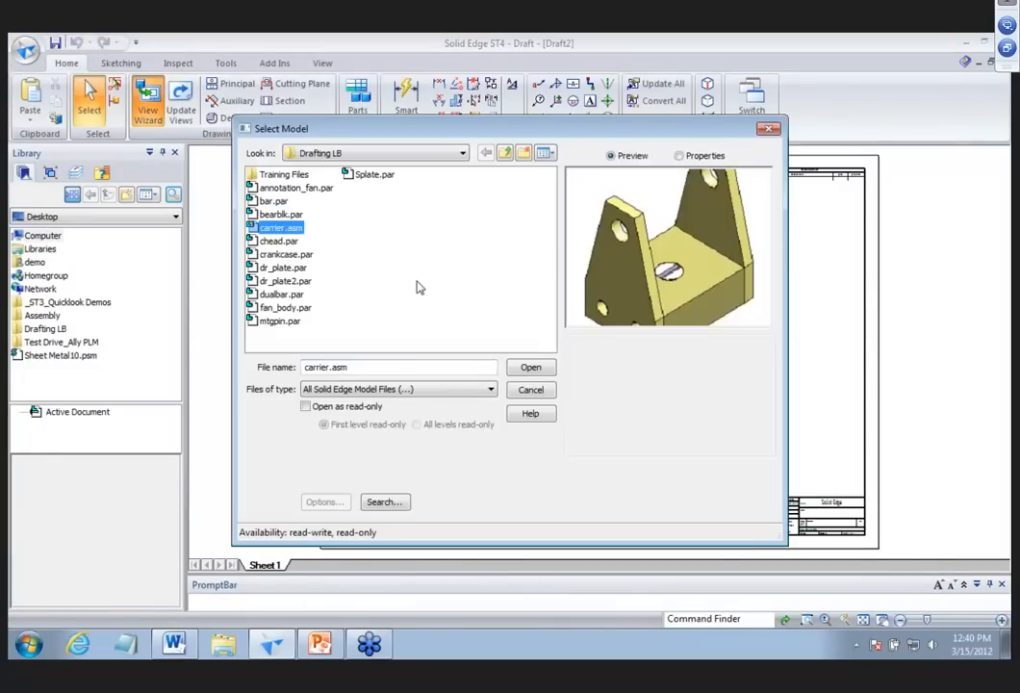
click(529, 367)
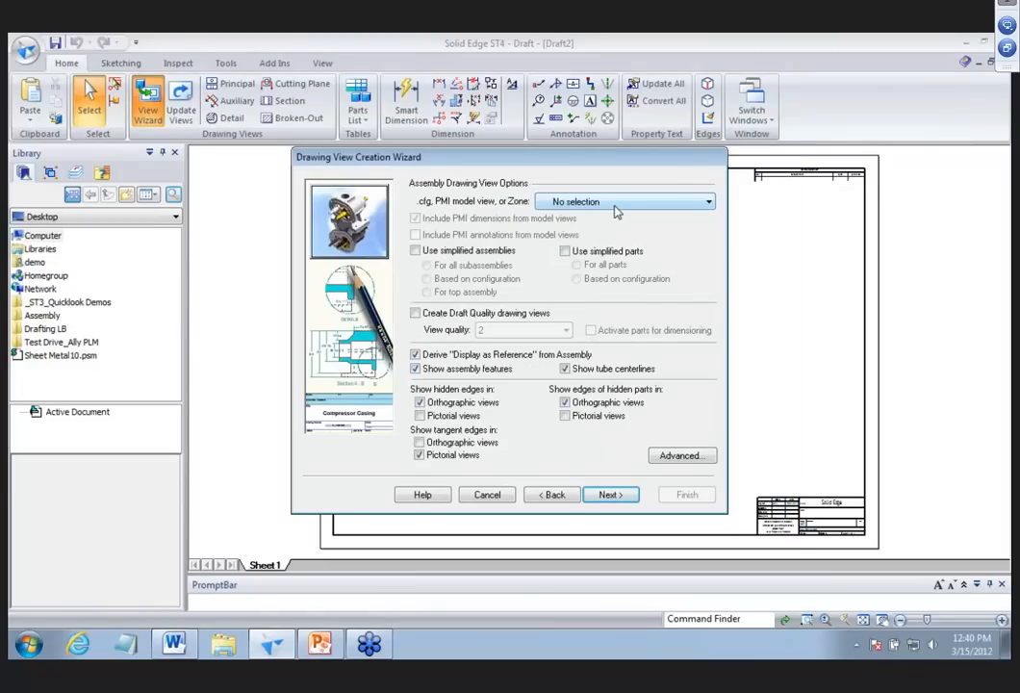
click(617, 203)
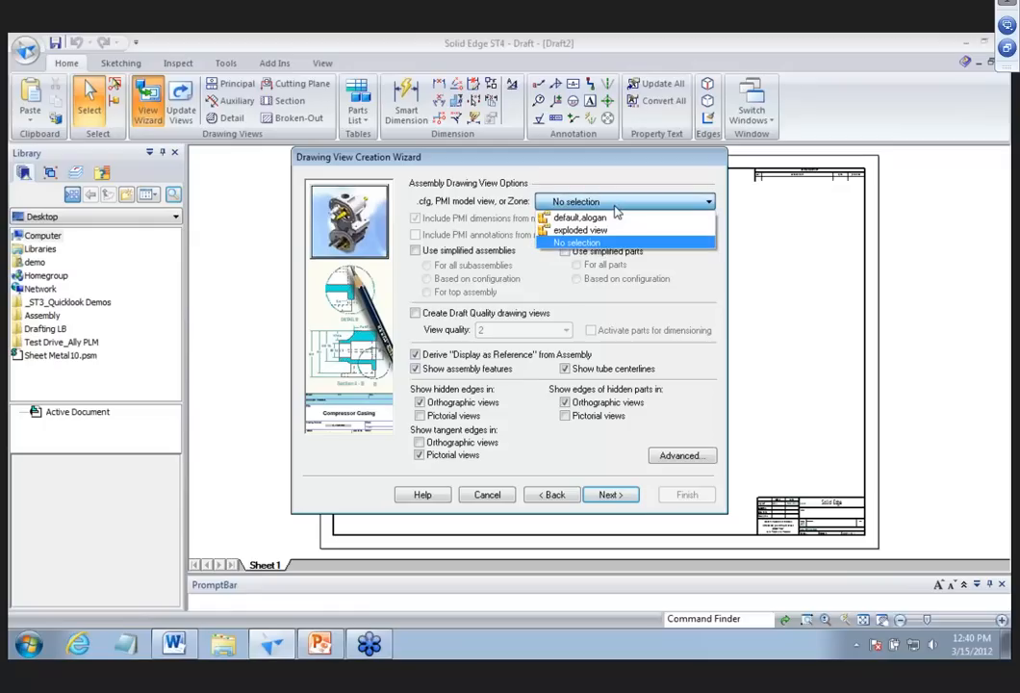
click(624, 231)
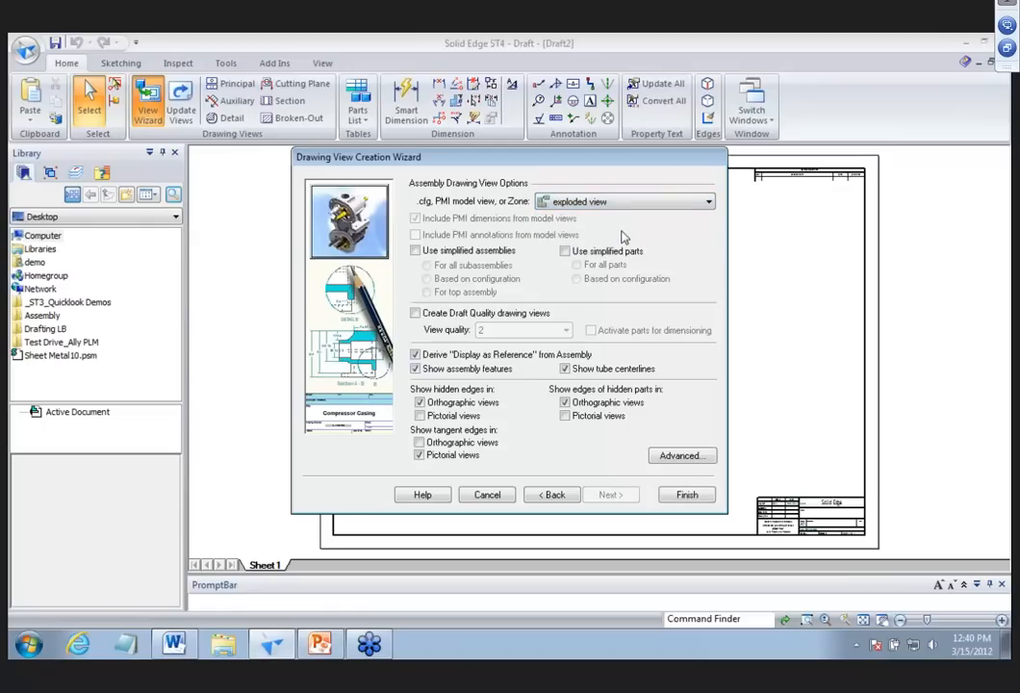
click(686, 495)
click(565, 348)
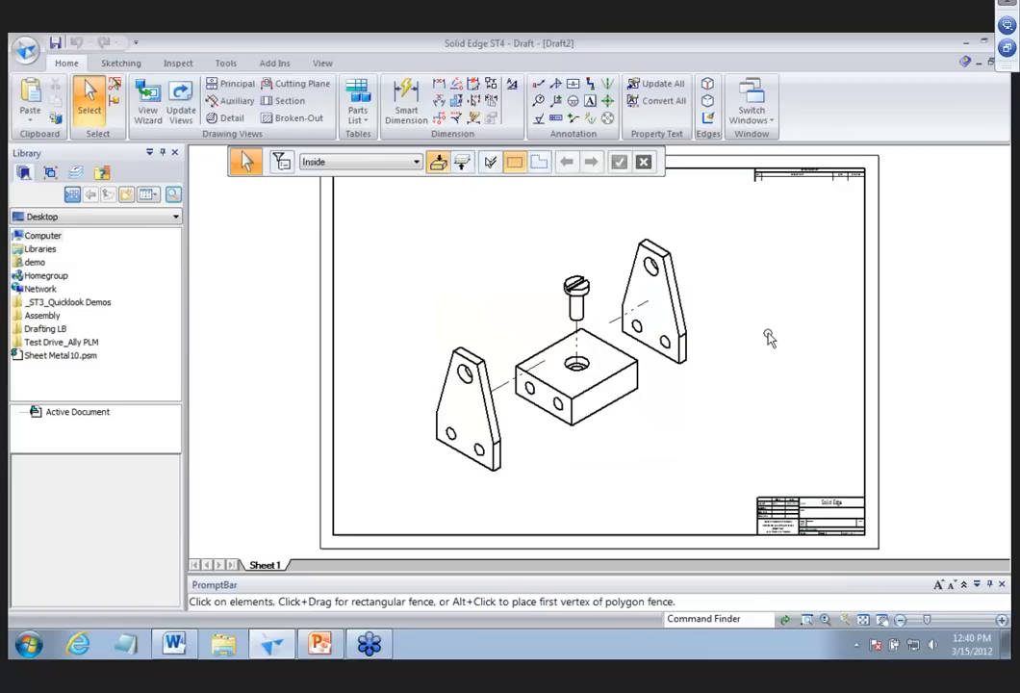
Insert a new sheet and start a drawing view of carrier.asm with no configuration selected, keeping the default assembly view options.
right_click(277, 566)
click(306, 469)
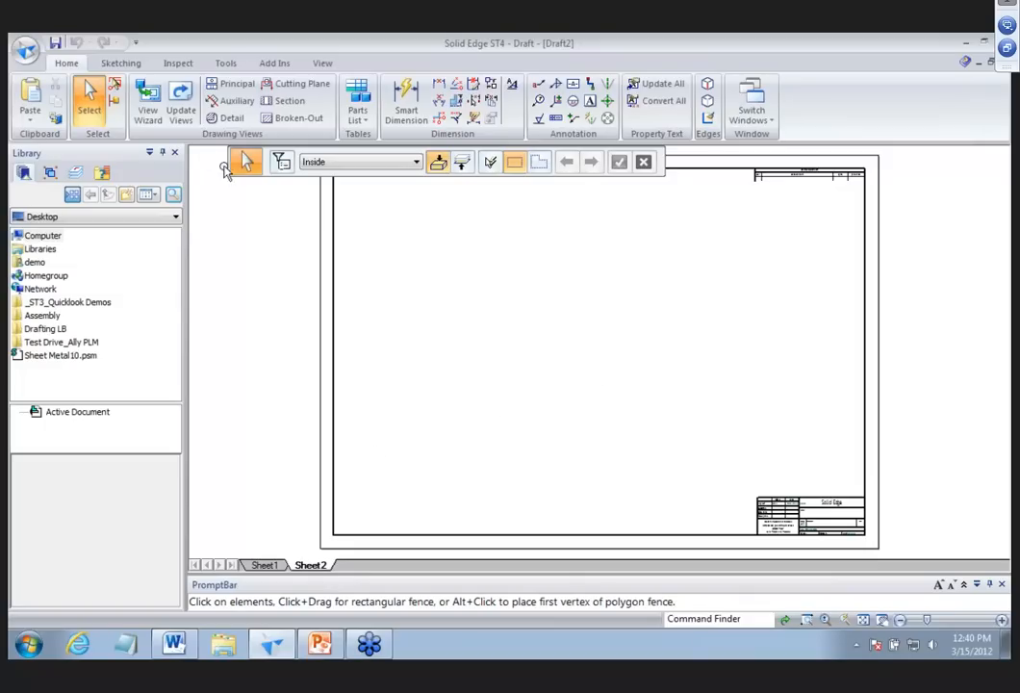
click(148, 101)
click(486, 443)
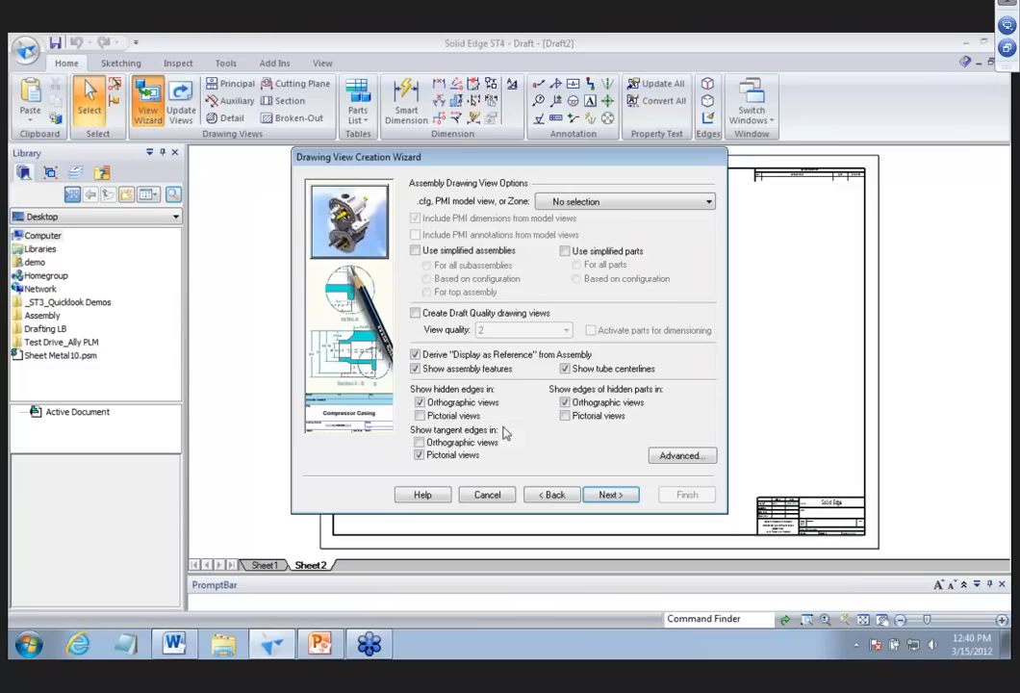
click(607, 495)
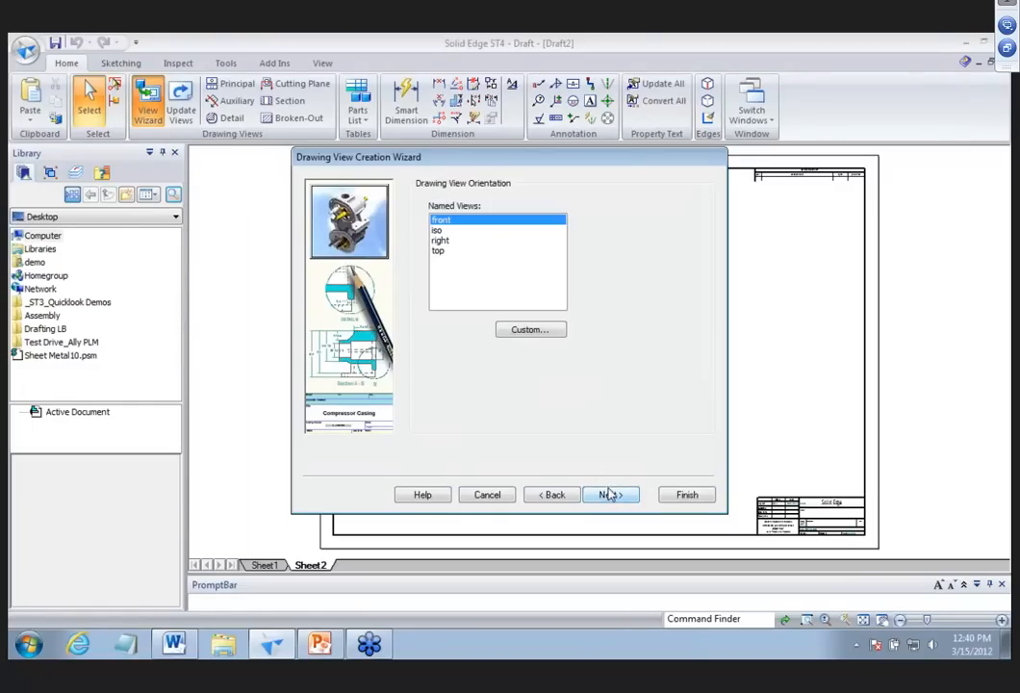
Orient the carrier view as a custom top view rotated 90° so the side plates stand left and right, and place it mid-sheet.
click(535, 331)
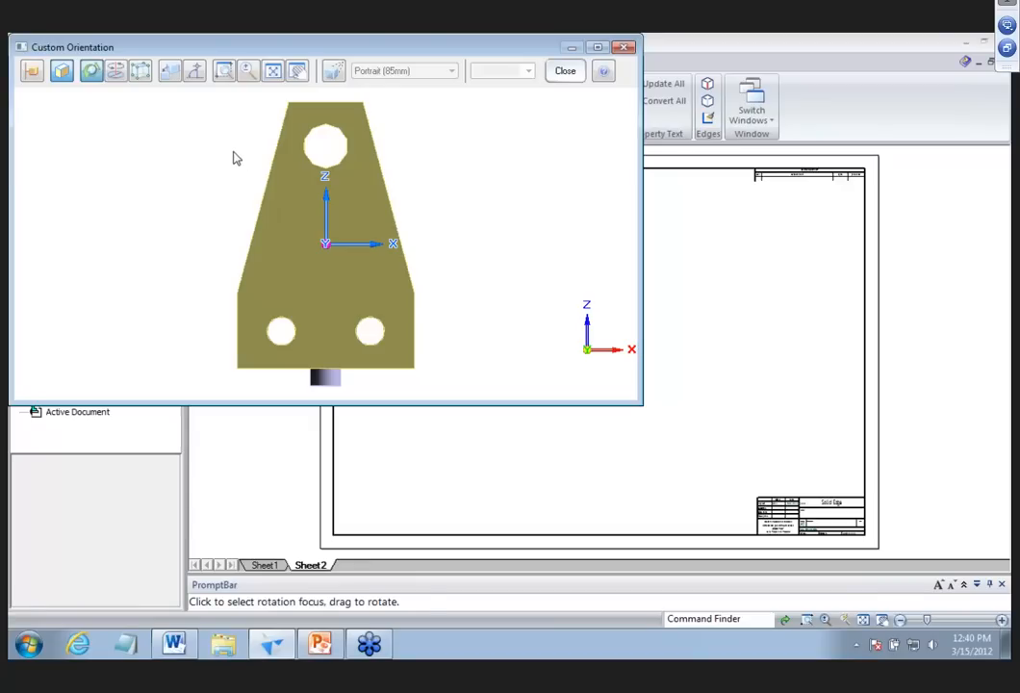
drag(232, 157, 230, 155)
key(ctrl+i)
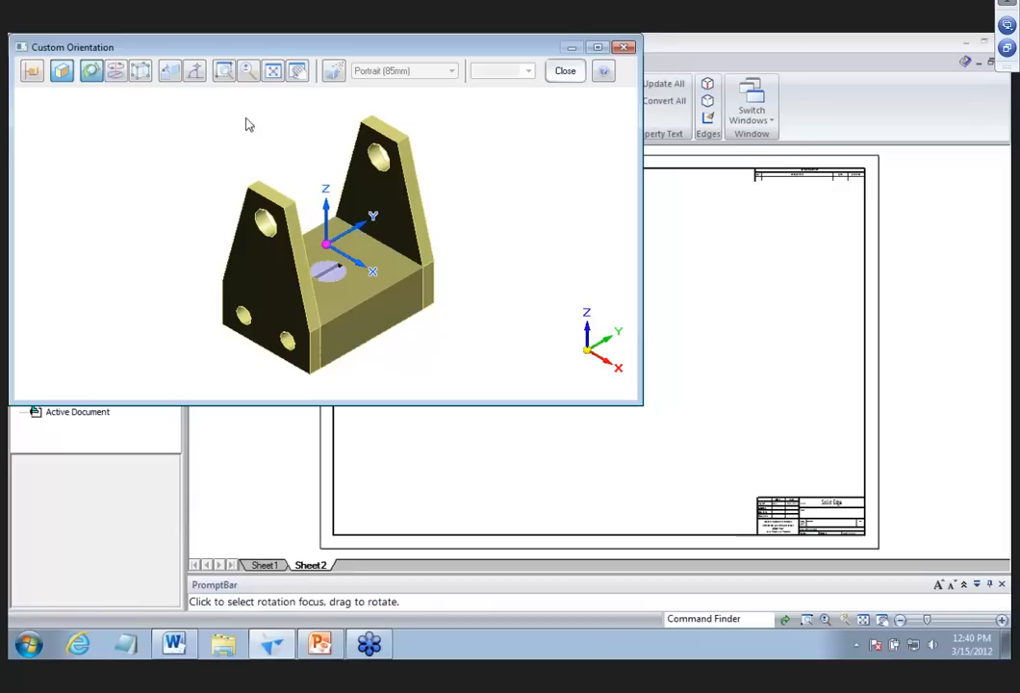
click(61, 73)
click(140, 70)
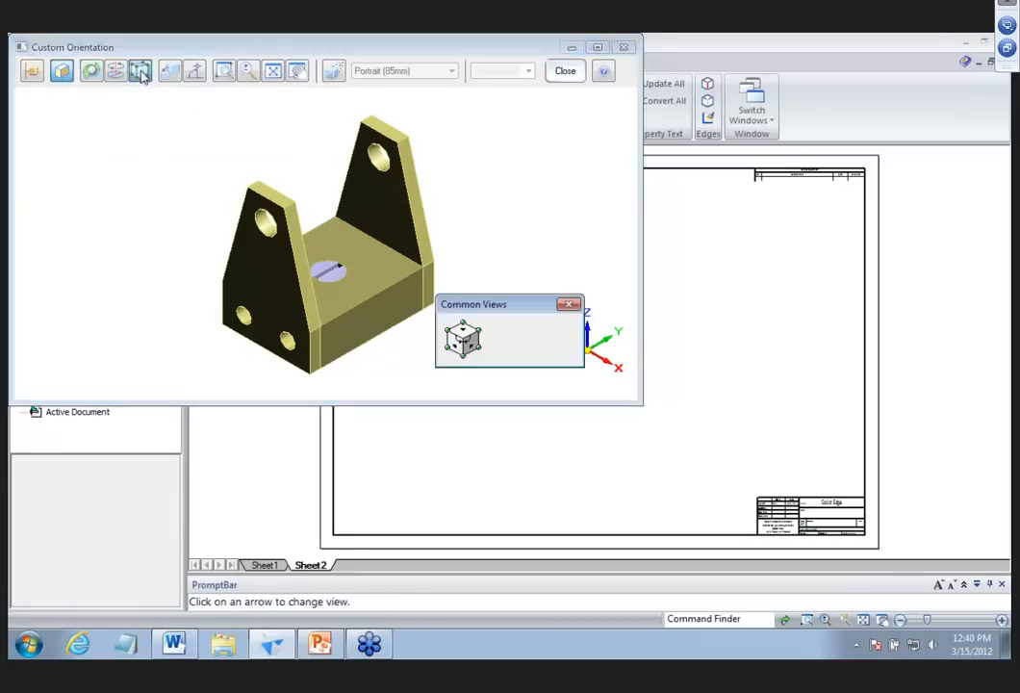
click(464, 335)
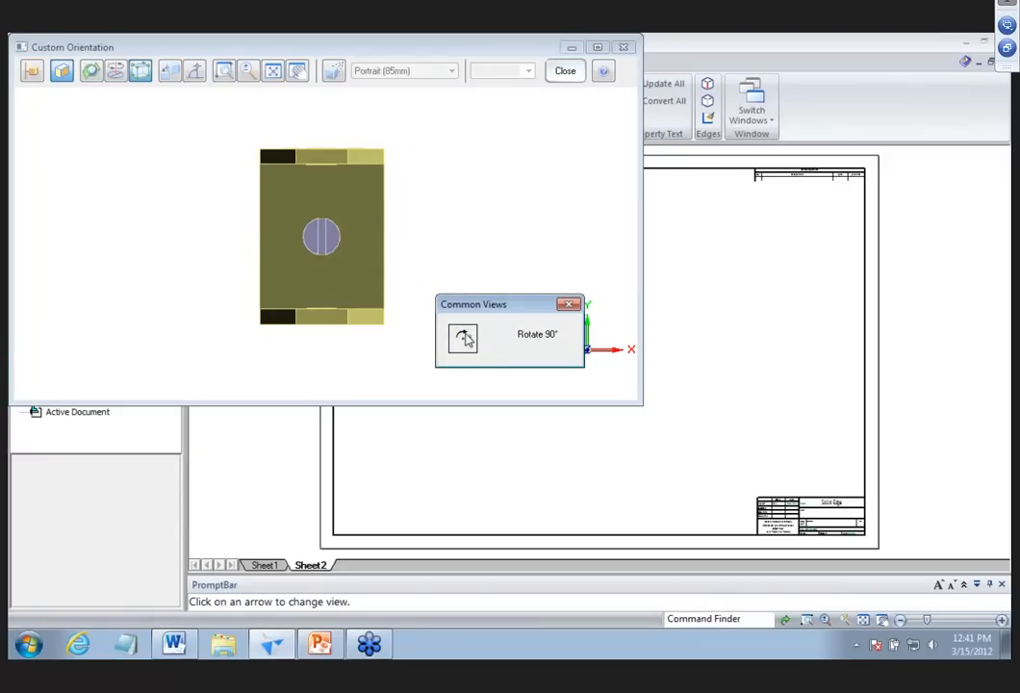
click(464, 336)
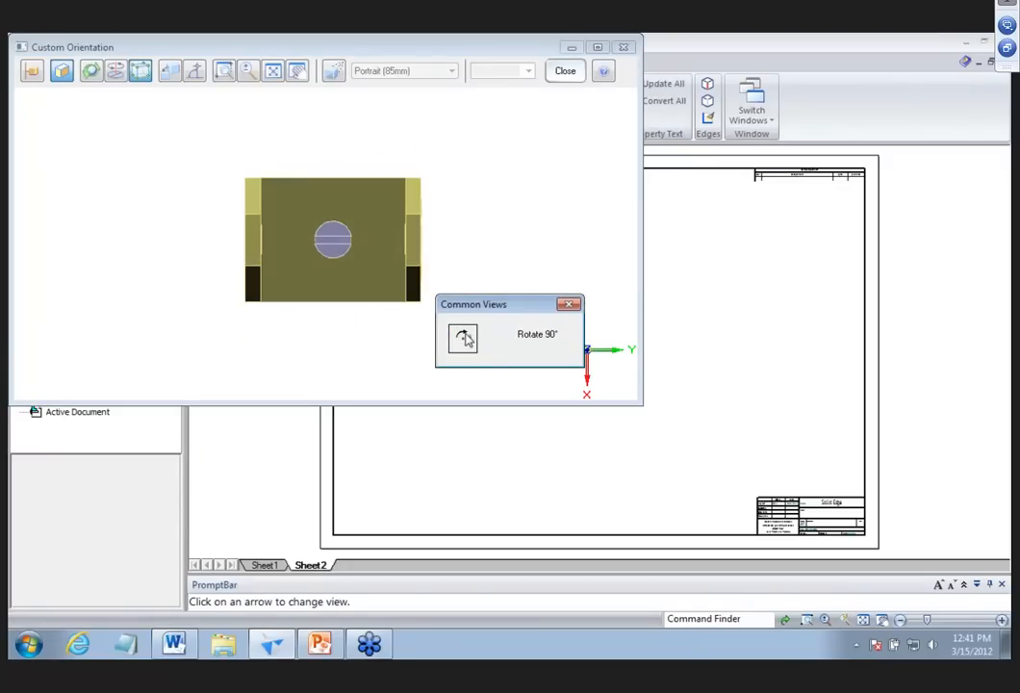
click(568, 304)
click(565, 72)
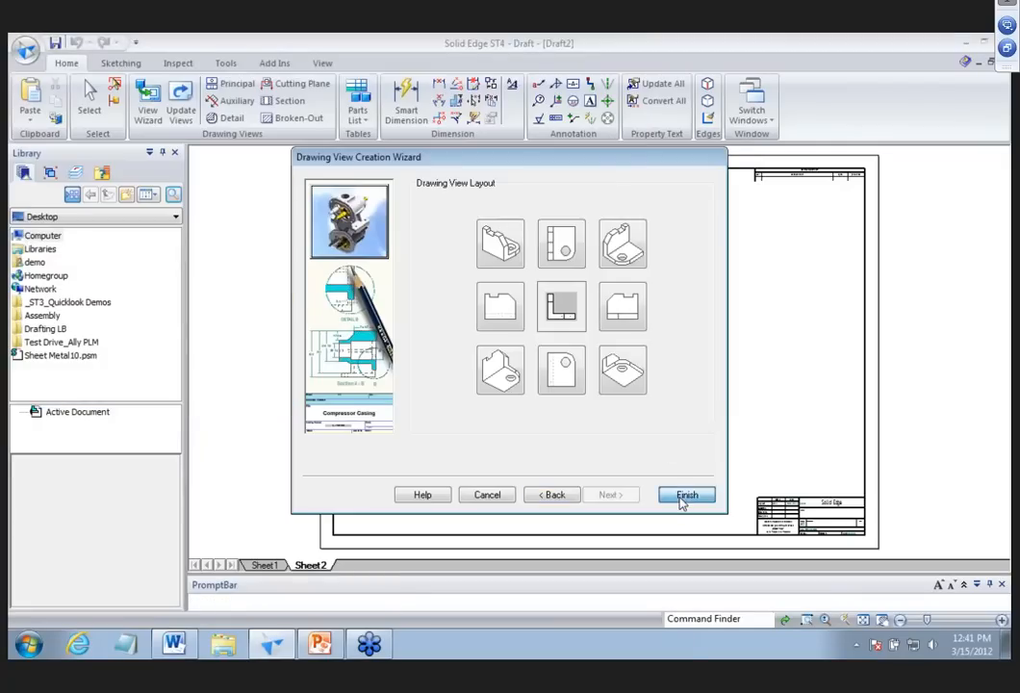
click(685, 496)
click(625, 359)
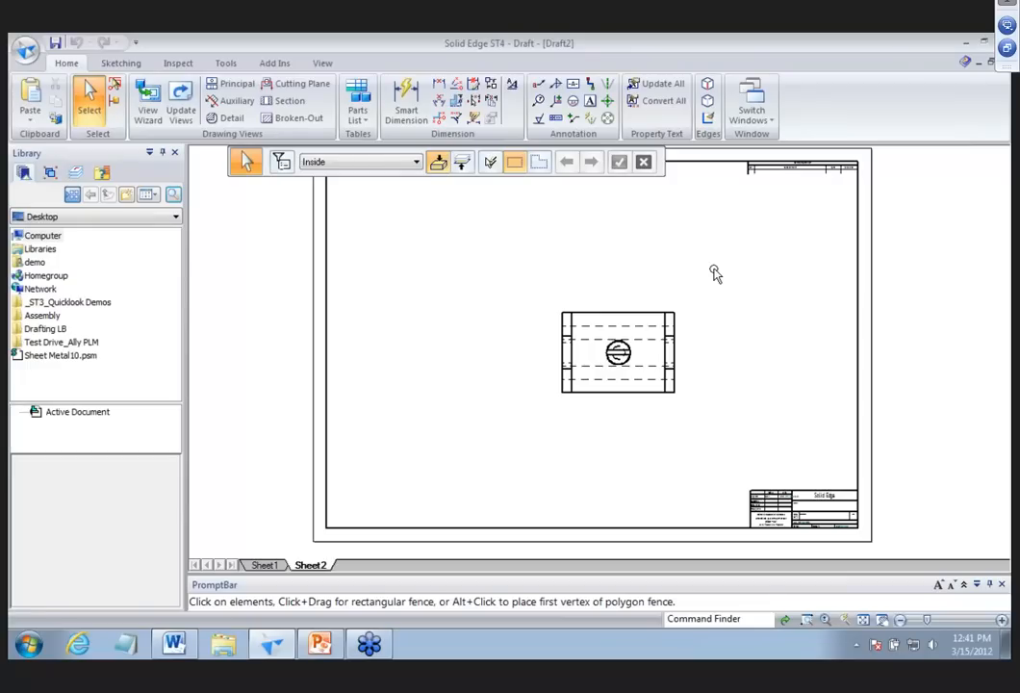
Draw a horizontal cutting plane through the screw's center, extending past both sides of the top view, with the viewing direction upward.
scroll(717, 272, up, 1)
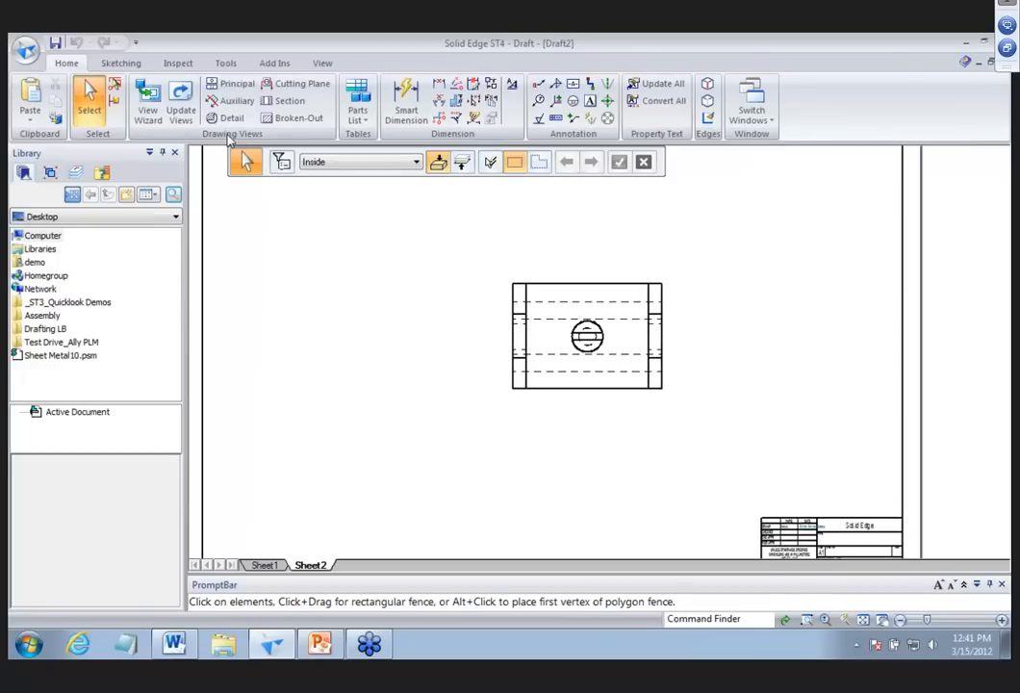
click(294, 84)
click(547, 285)
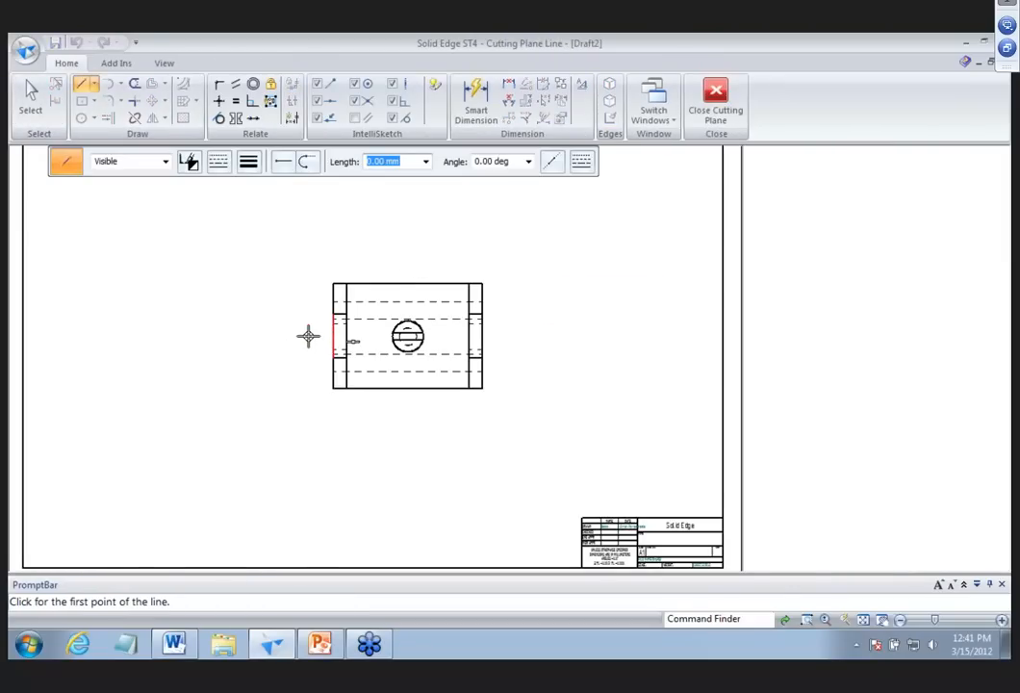
click(309, 335)
click(532, 334)
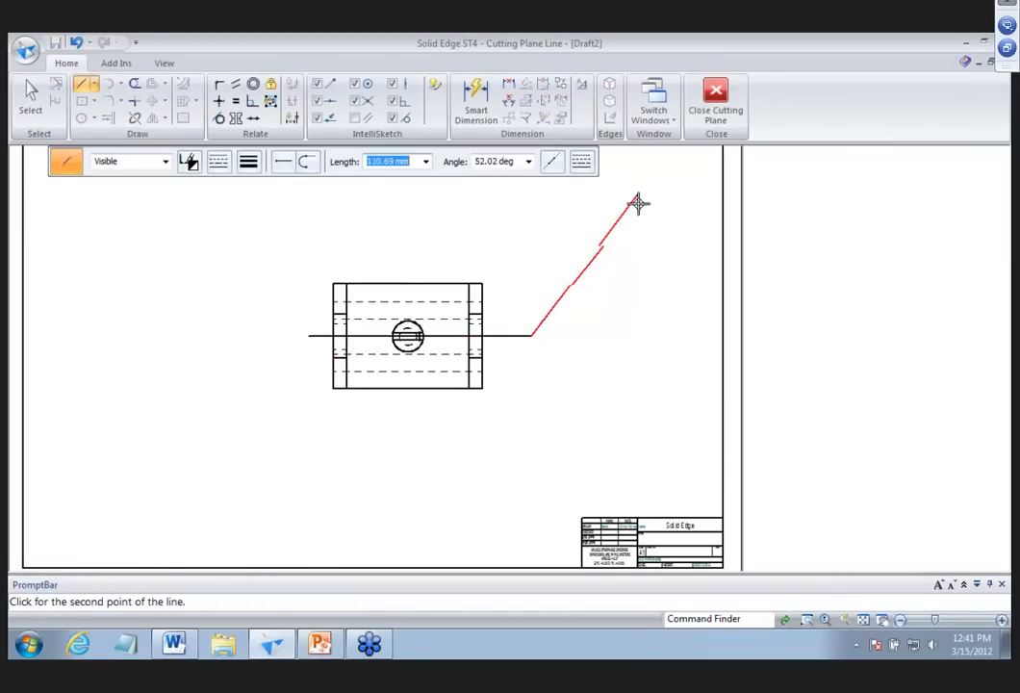
click(715, 102)
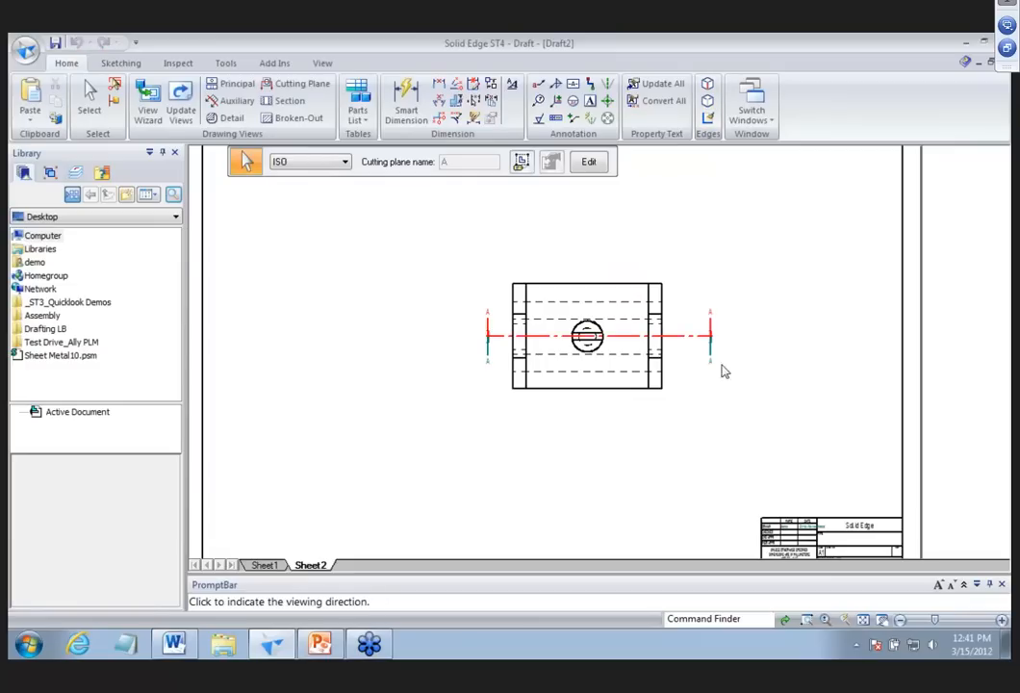
click(762, 258)
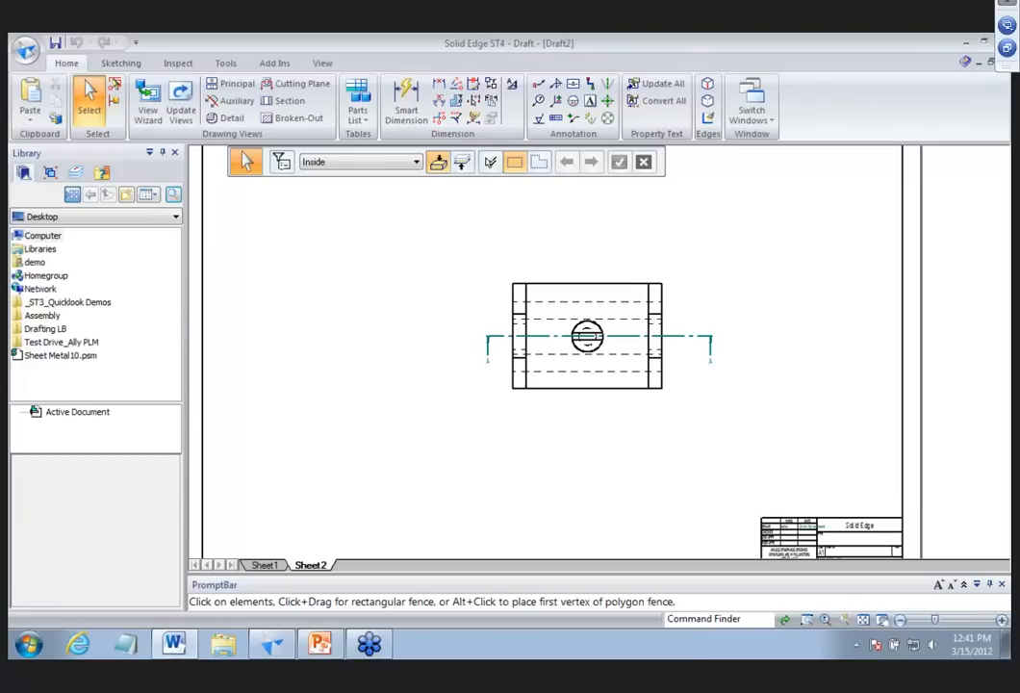
Create a section view from cutting plane A with mtgpin.par:1 hidden, and place it directly below the top view.
click(288, 101)
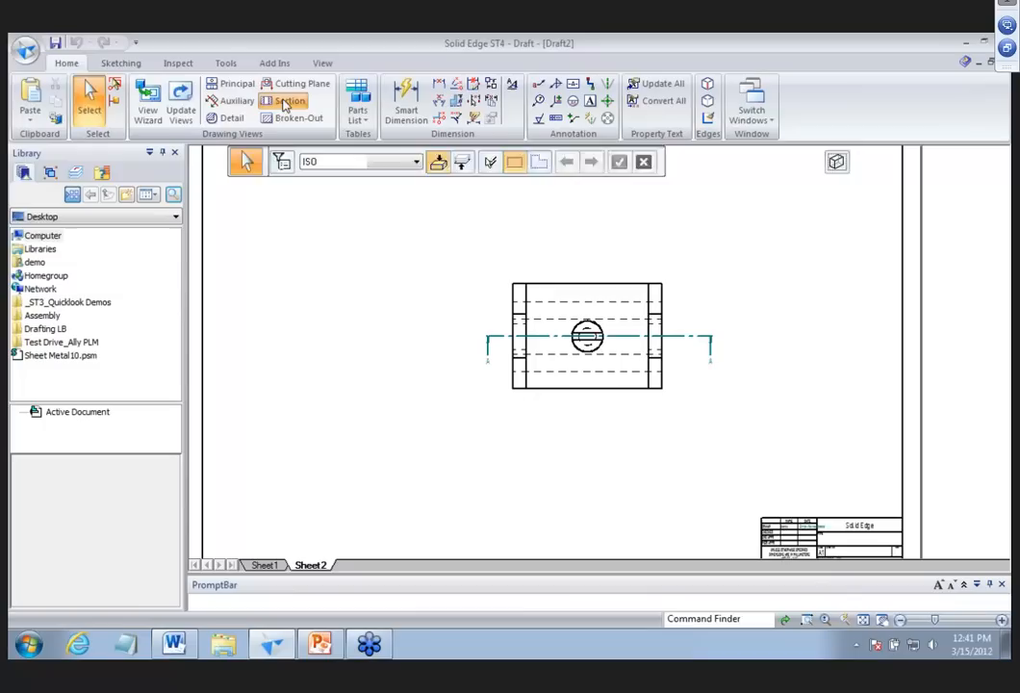
click(492, 337)
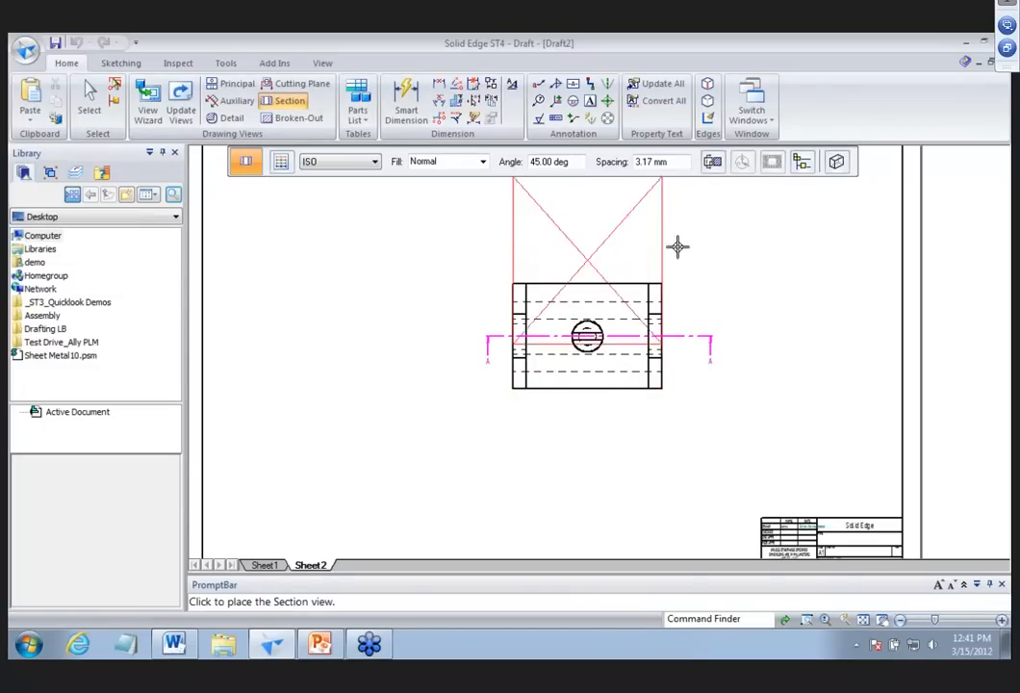
click(802, 161)
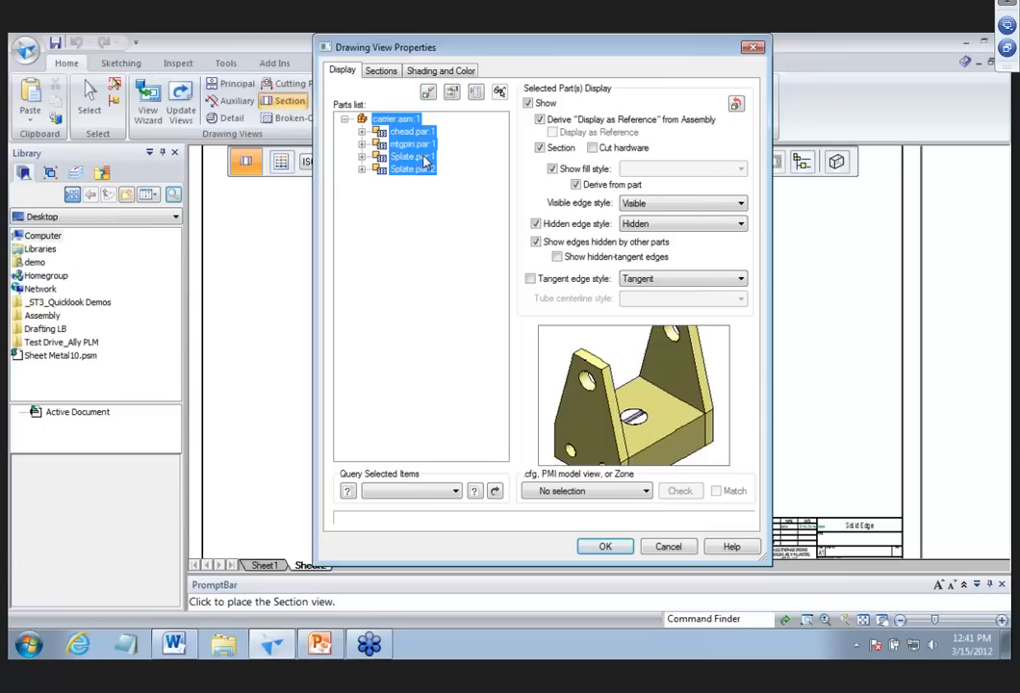
click(412, 144)
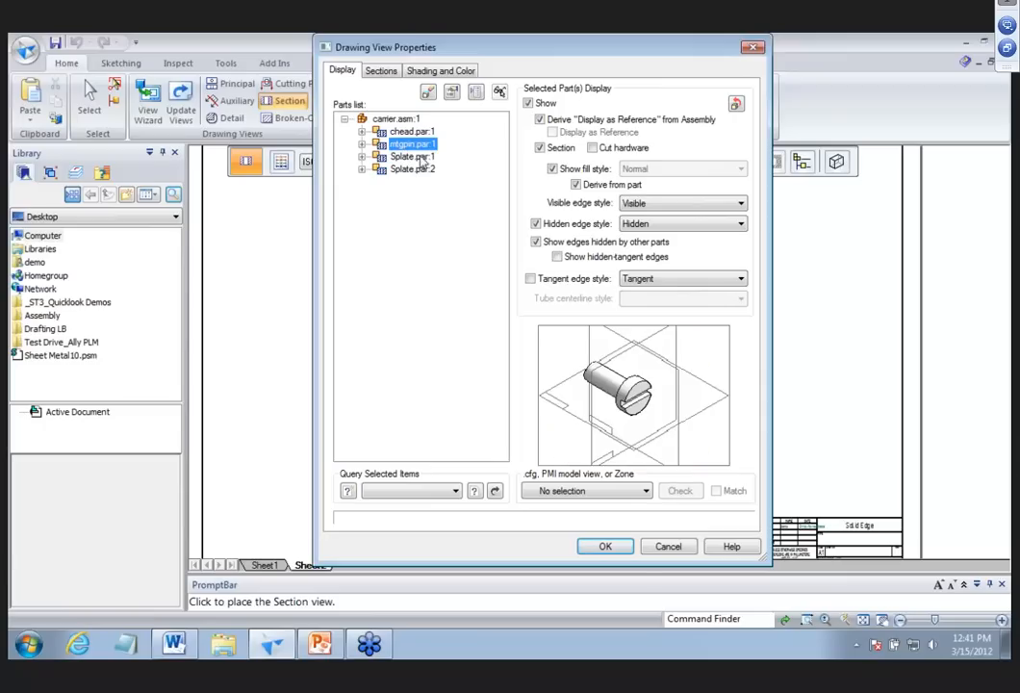
click(528, 103)
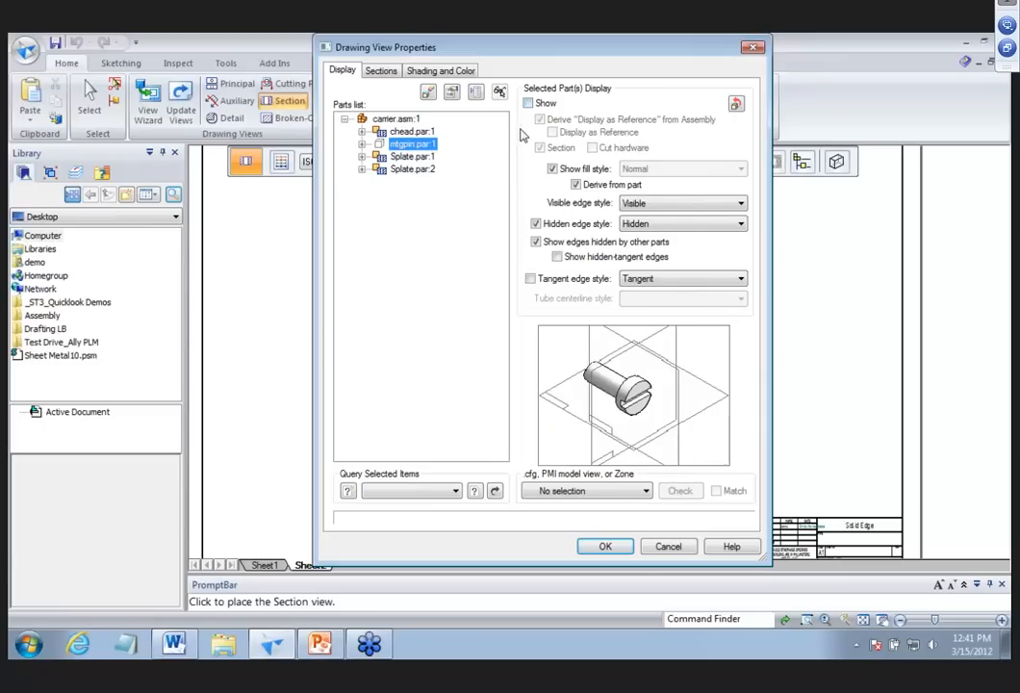
click(604, 546)
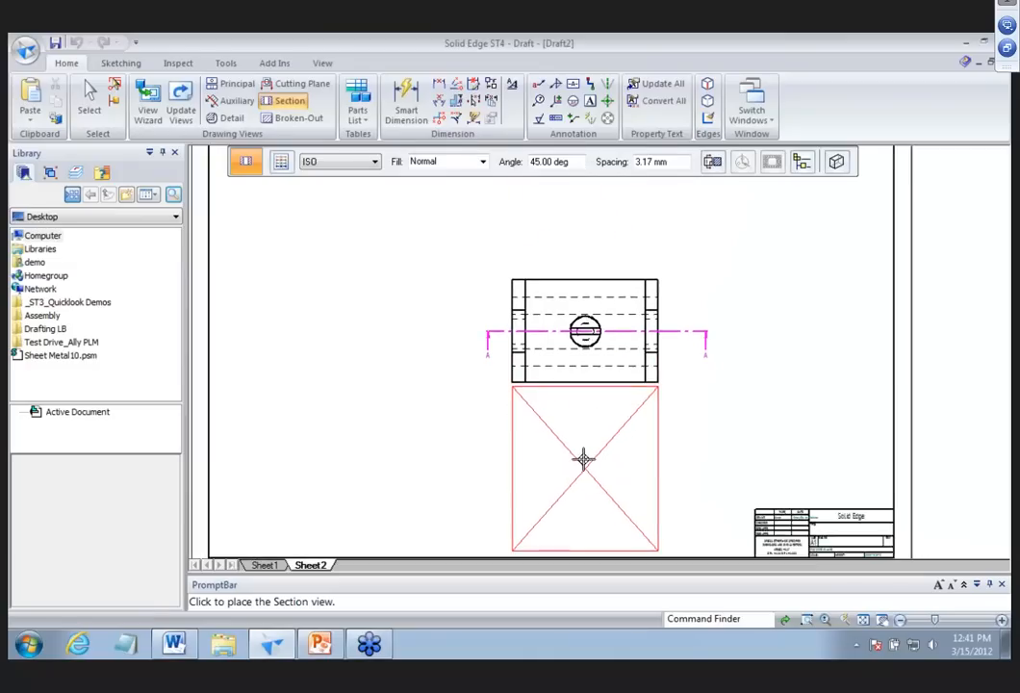
scroll(583, 460, down, 1)
click(583, 412)
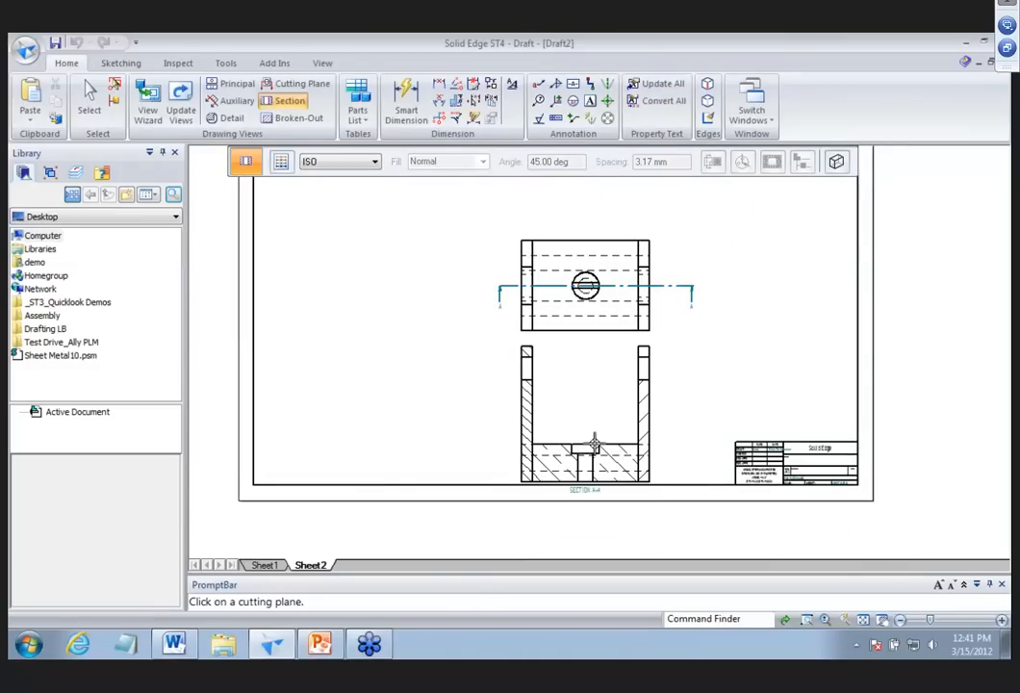
click(89, 97)
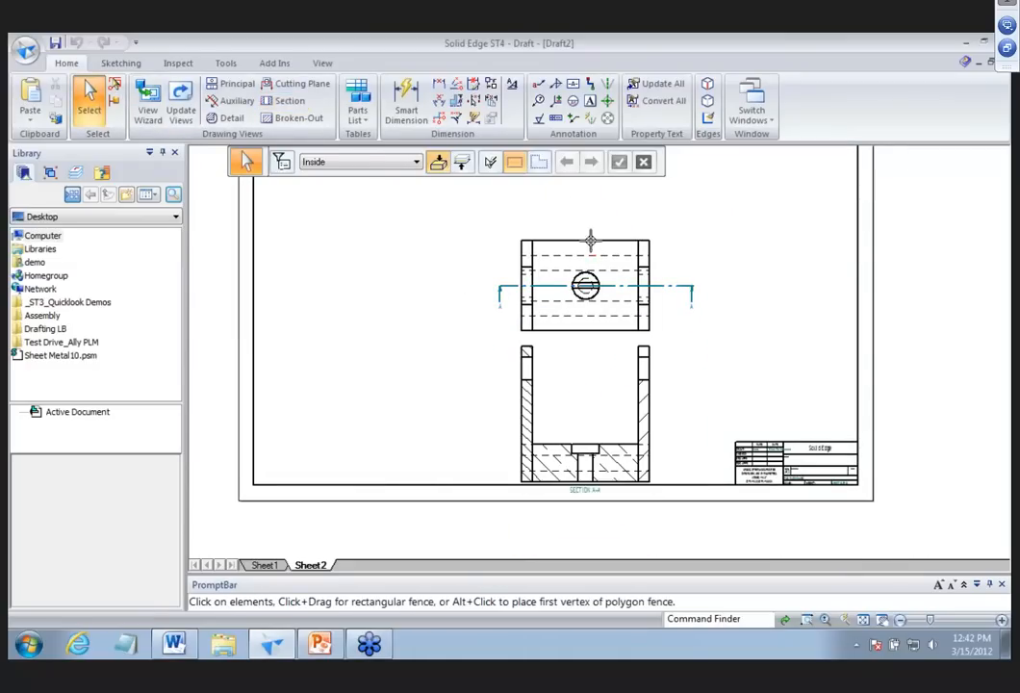
Move the top view and the section view up the sheet, leaving a wider gap between them.
click(591, 239)
drag(594, 239, 596, 187)
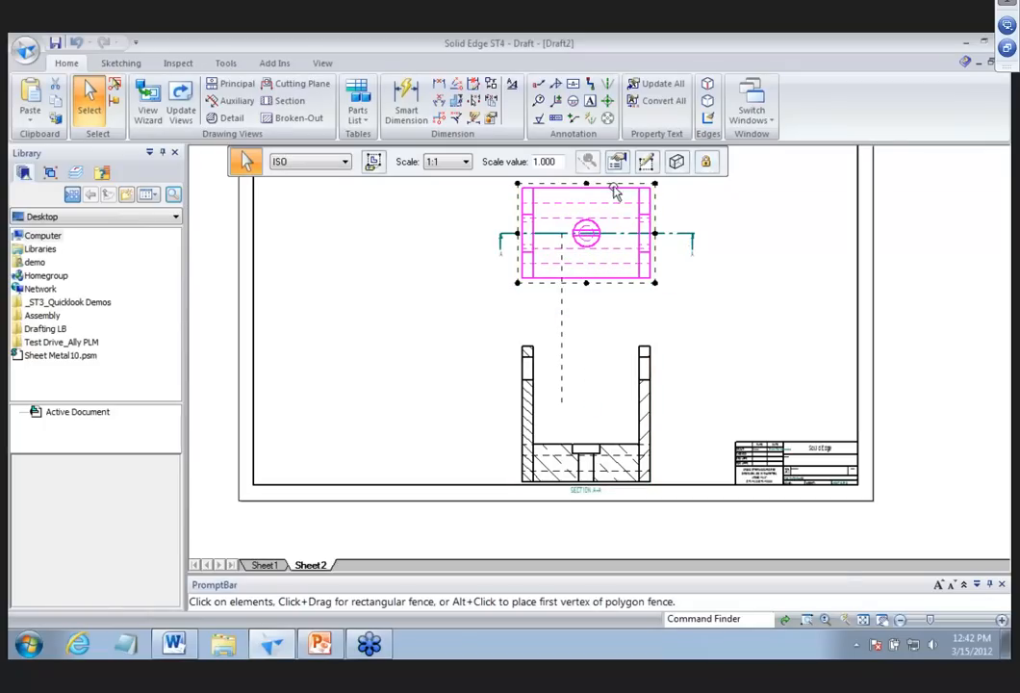
click(641, 342)
drag(622, 344, 708, 302)
Turn off the display of Splate.par:1 in the section view's properties and update the drawing views.
right_click(616, 305)
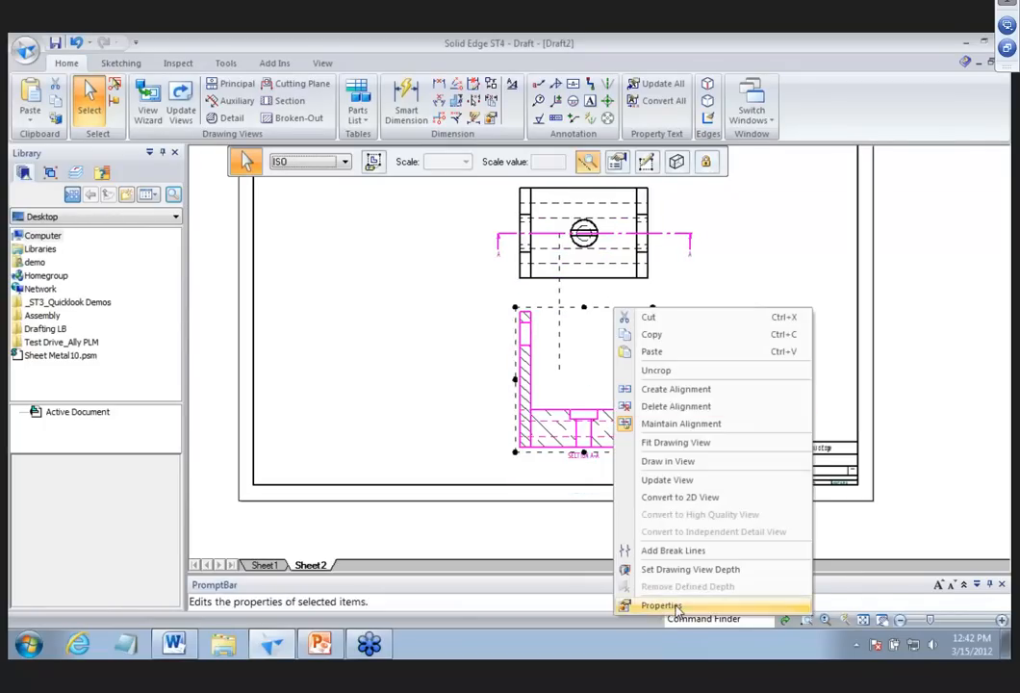
click(650, 603)
click(332, 102)
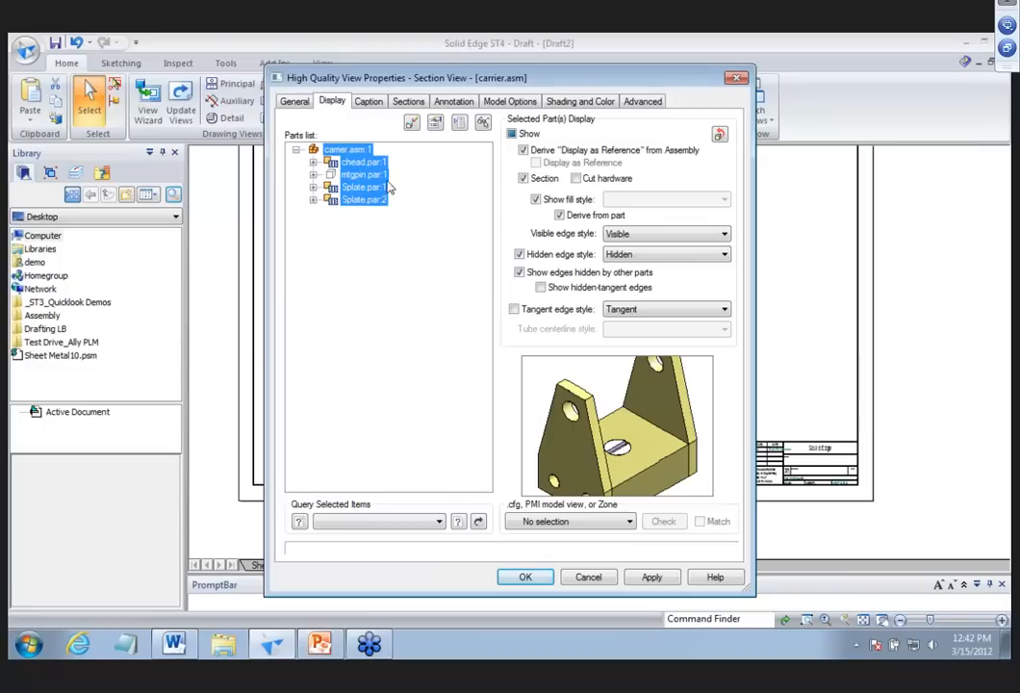
click(367, 200)
click(365, 187)
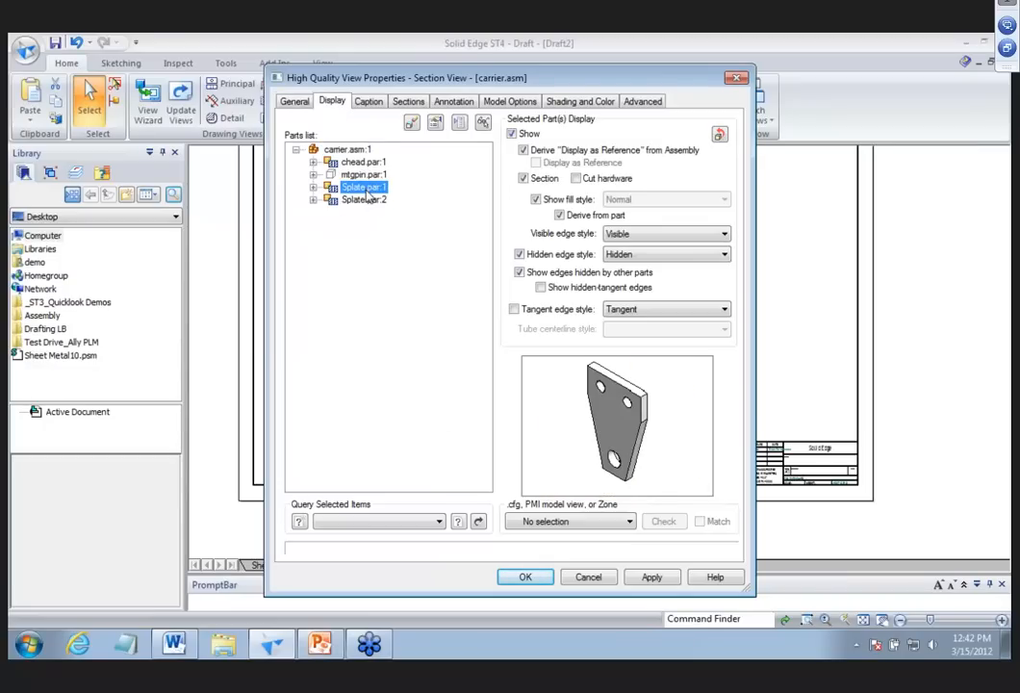
click(512, 134)
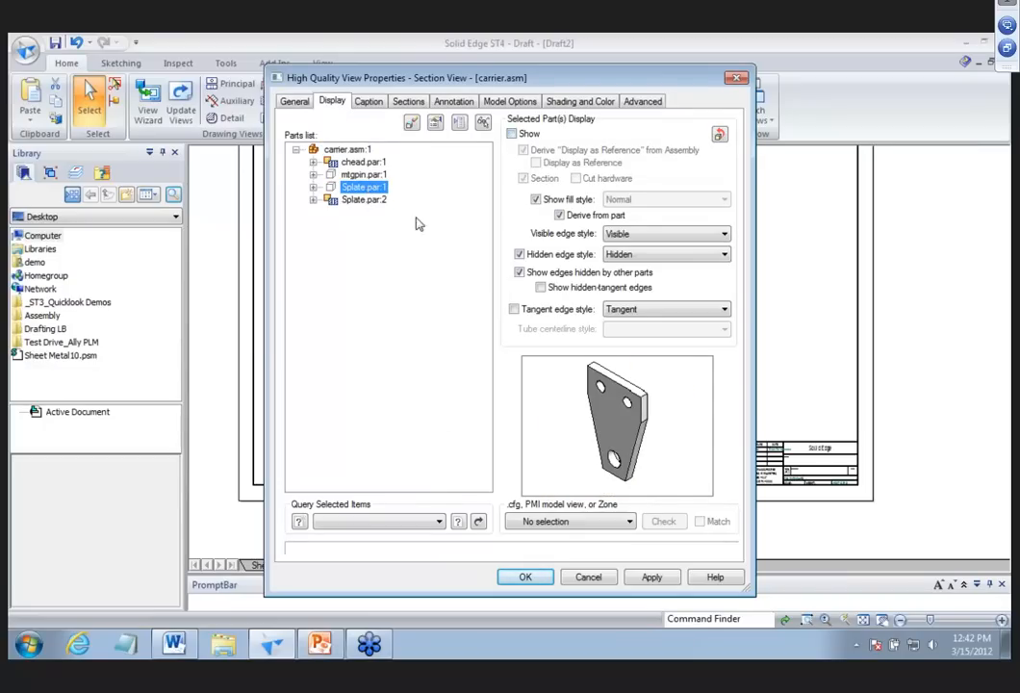
click(549, 575)
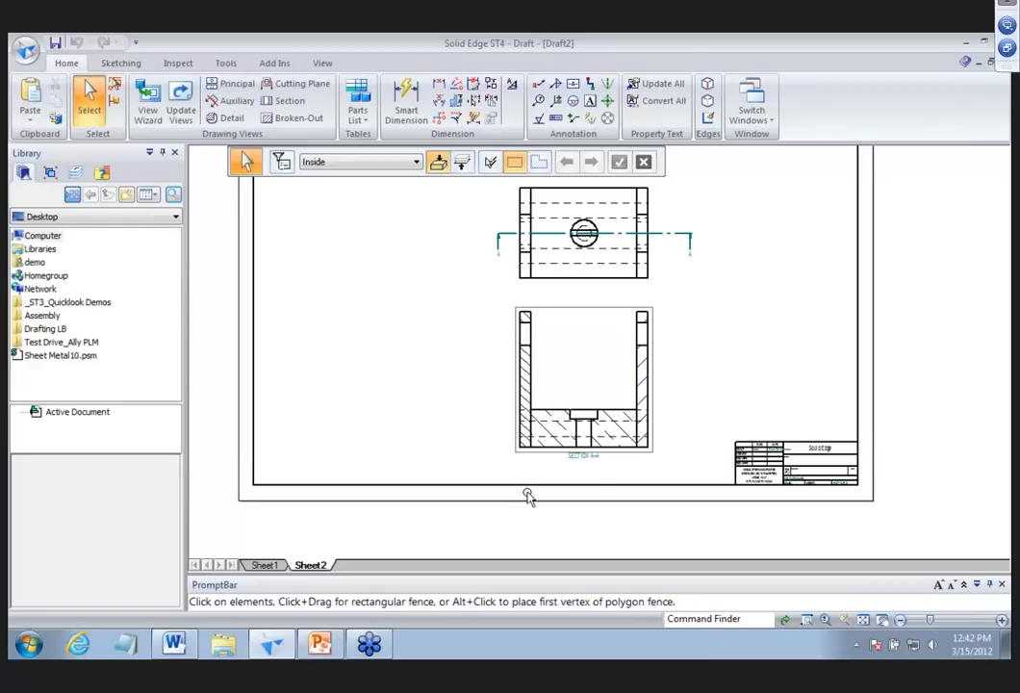
click(181, 104)
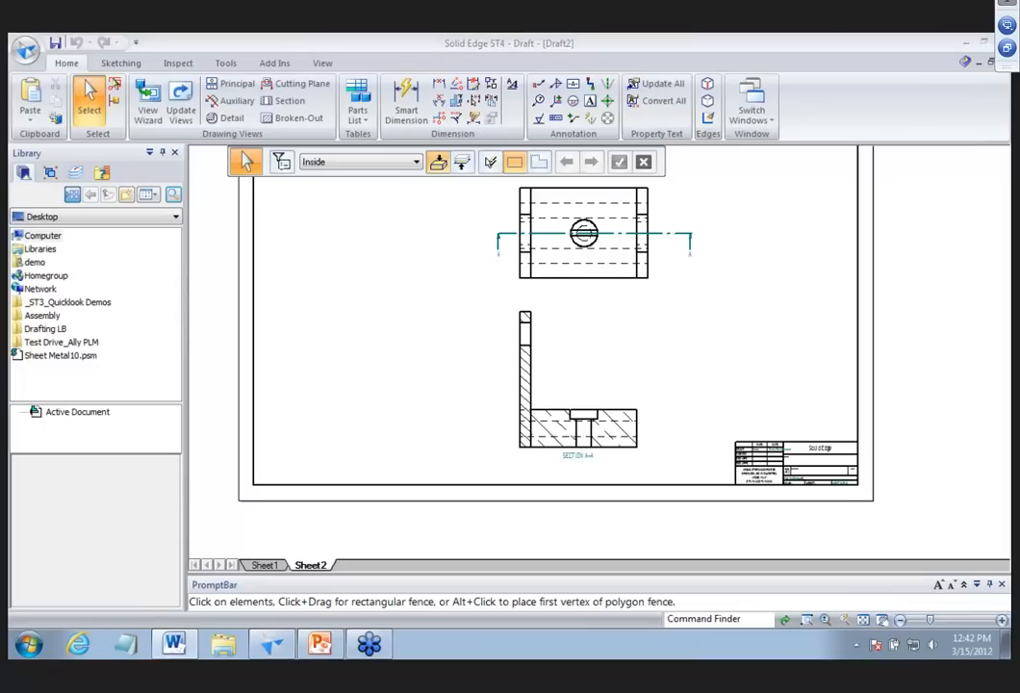
Create another new draft document.
click(25, 48)
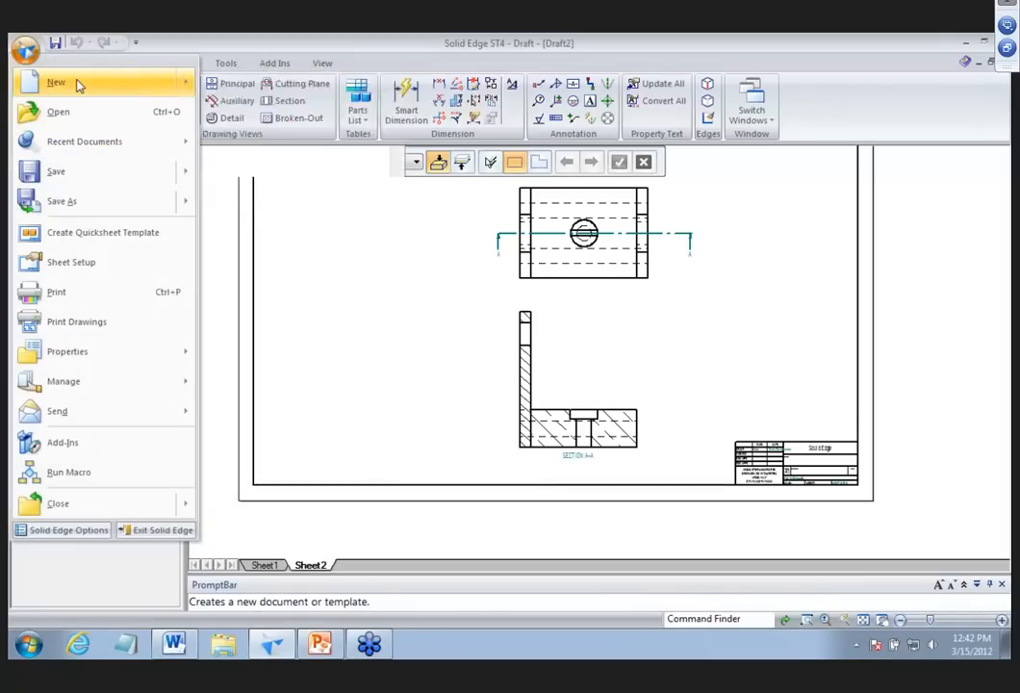
mouse_move(57, 82)
click(327, 268)
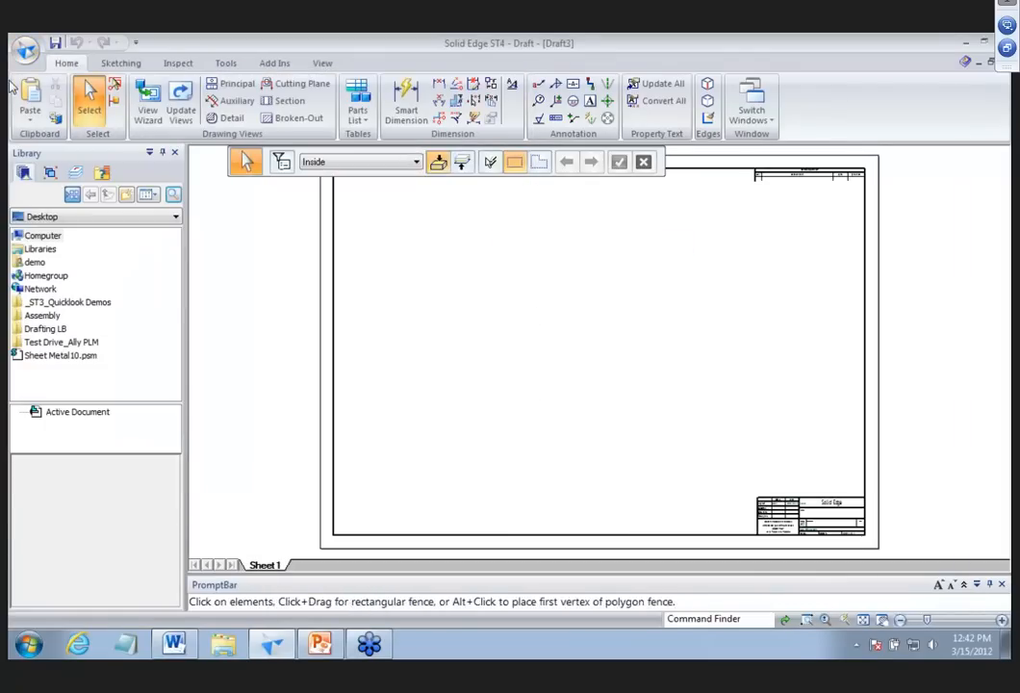
Place a top view of dualbar.par, as the designed part, in the middle of the sheet.
click(148, 100)
click(282, 294)
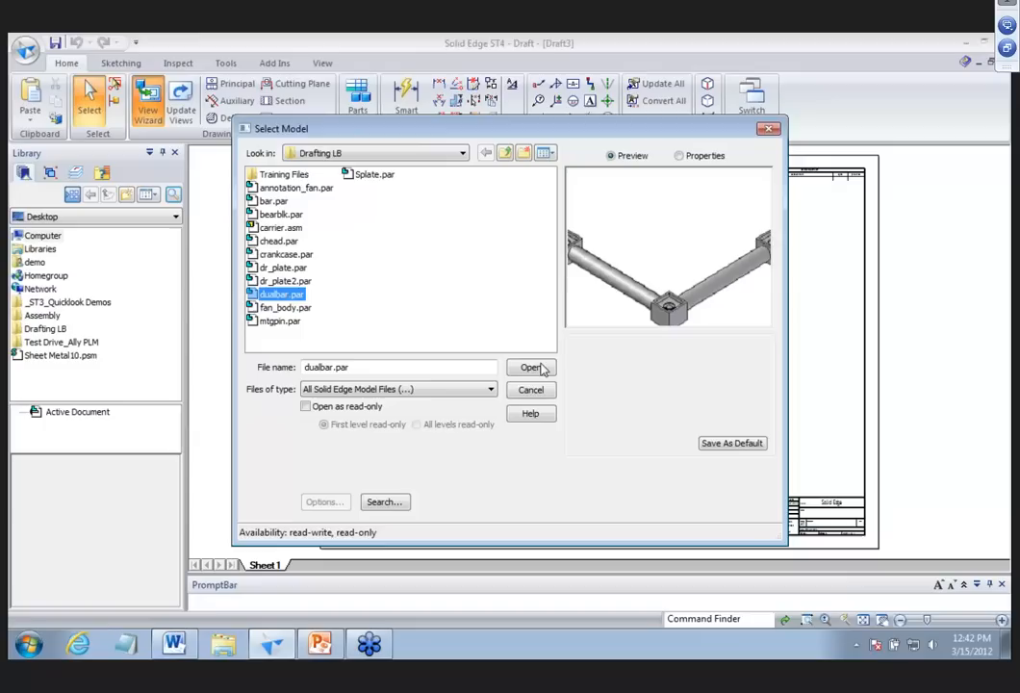
click(530, 367)
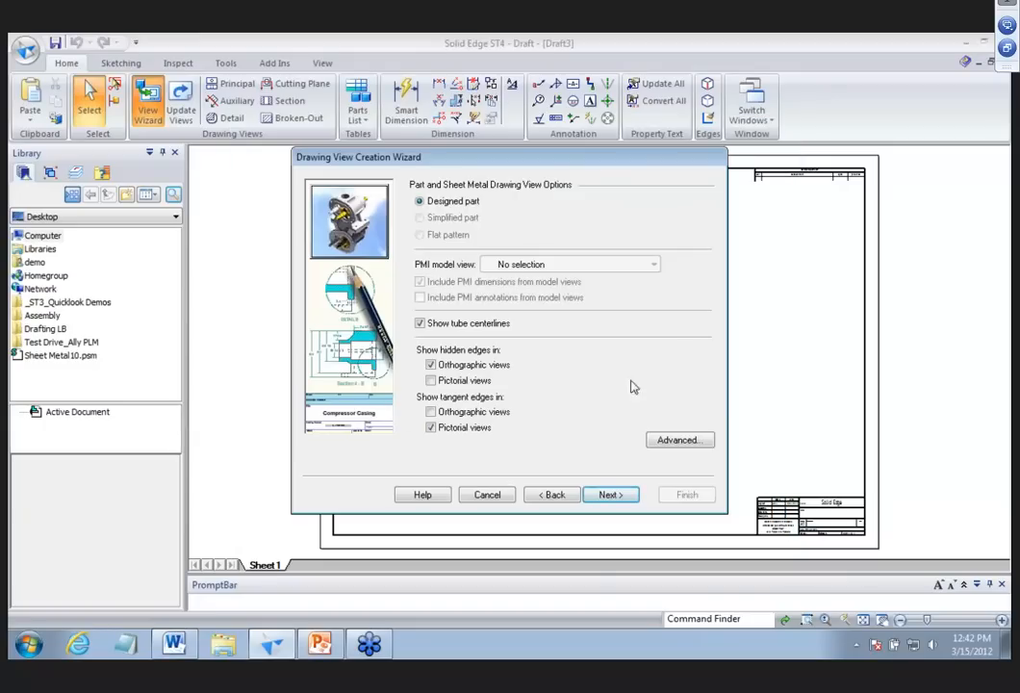
click(601, 494)
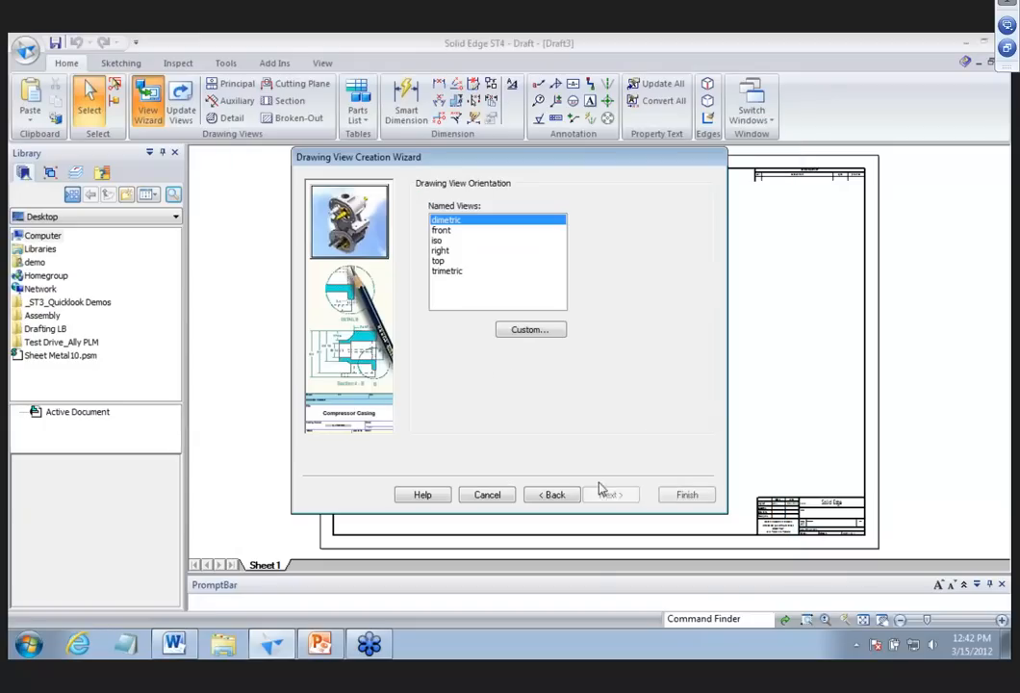
click(445, 260)
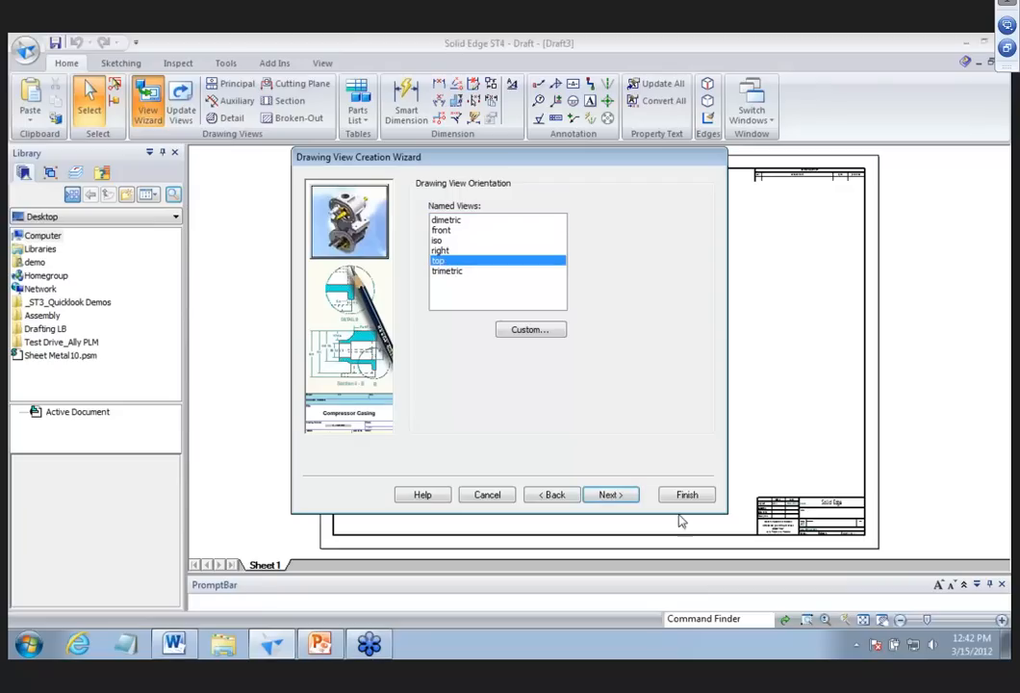
click(685, 497)
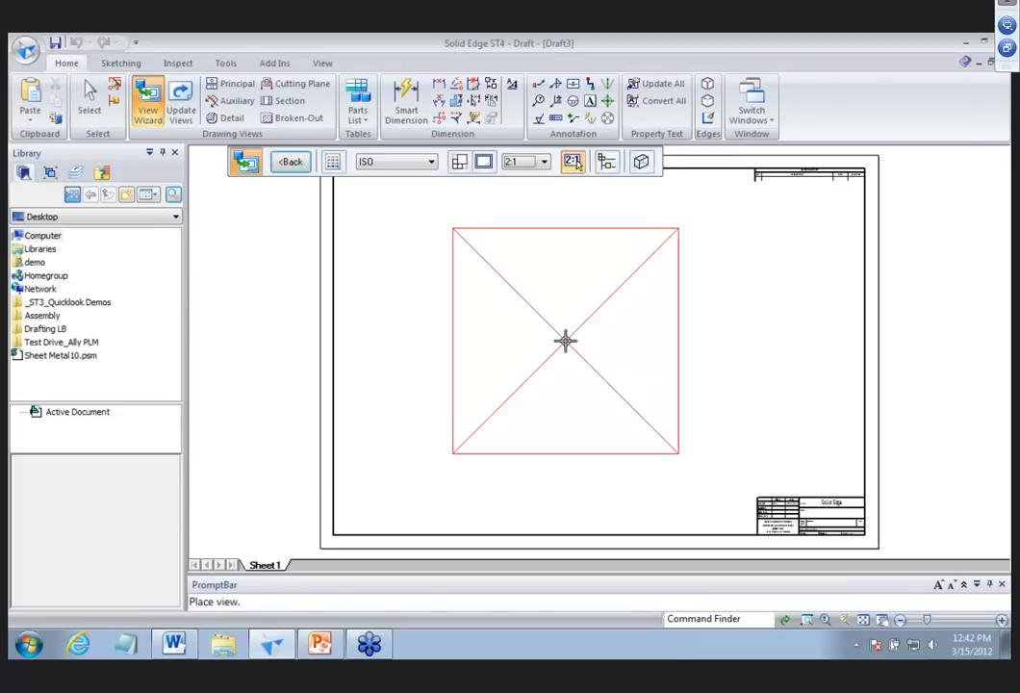
click(565, 341)
Add a pair of vertical straight break lines across the horizontal bar of the dualbar view, with a 15 mm gap.
click(648, 347)
right_click(649, 343)
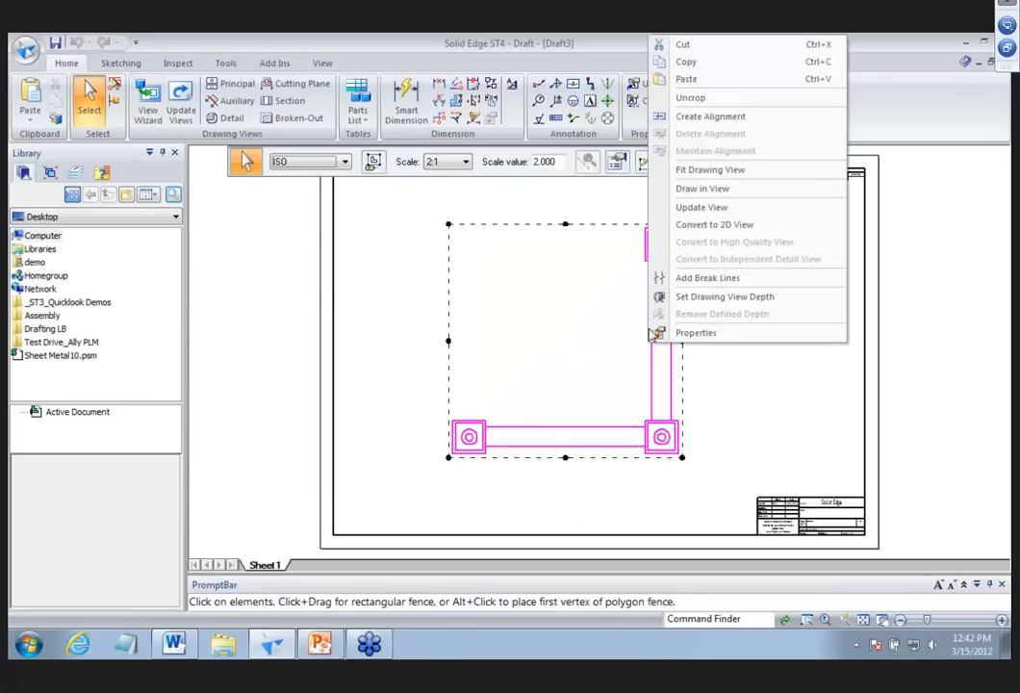
click(703, 281)
click(427, 161)
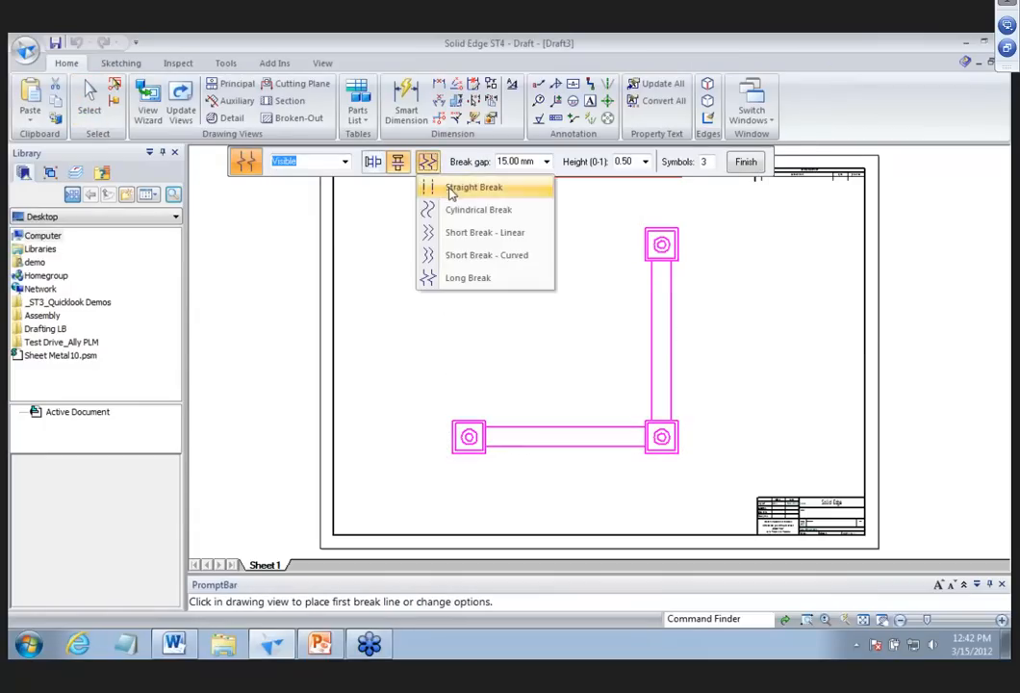
click(437, 187)
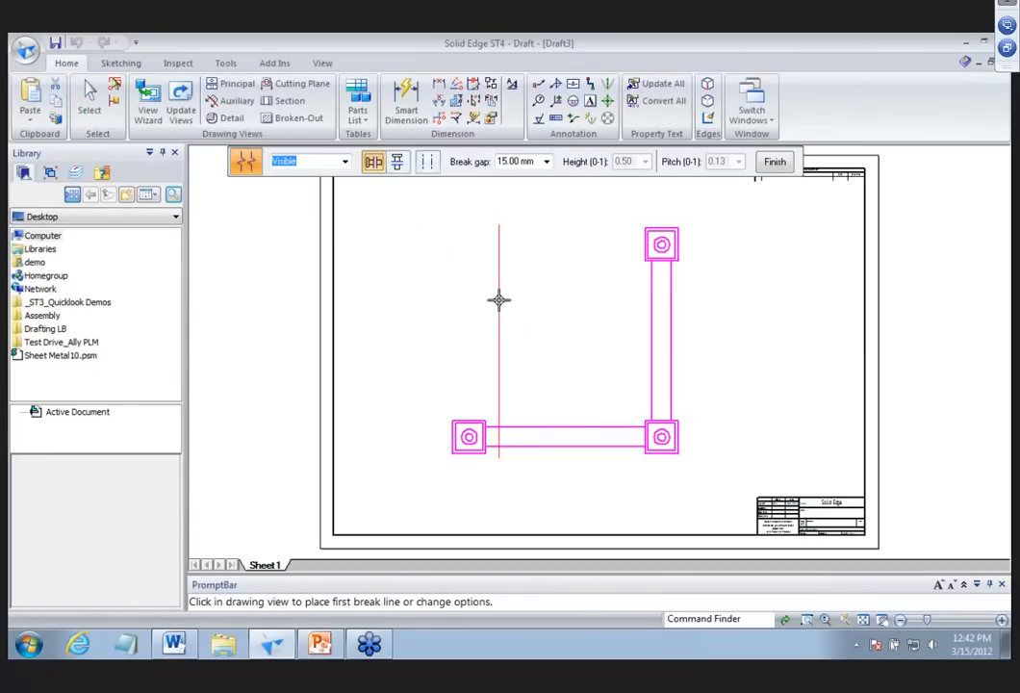
click(499, 300)
click(627, 303)
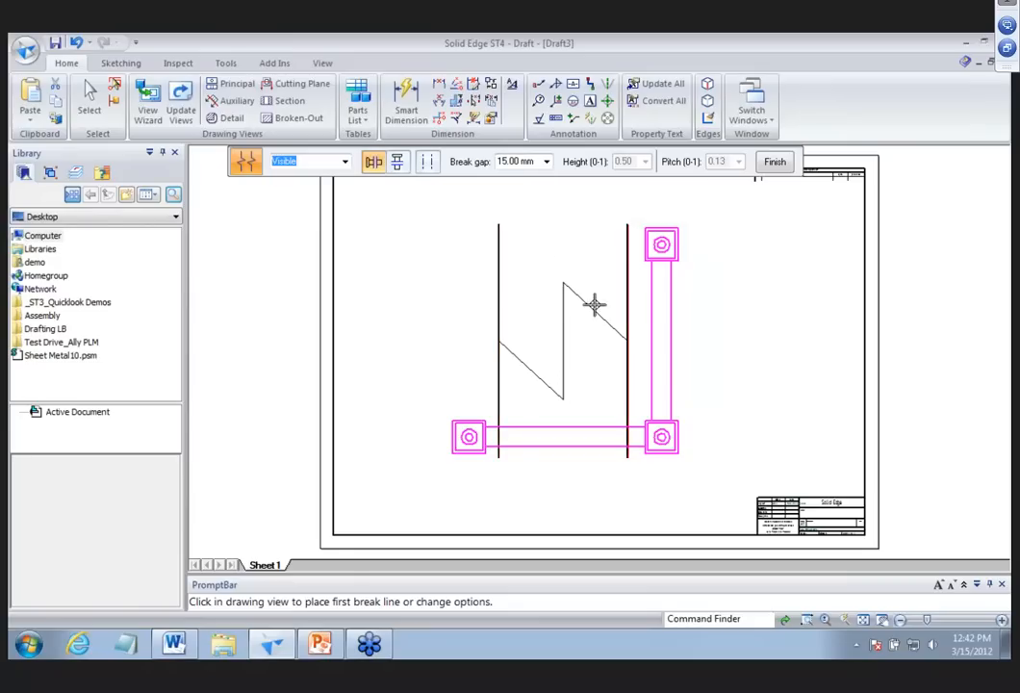
click(775, 162)
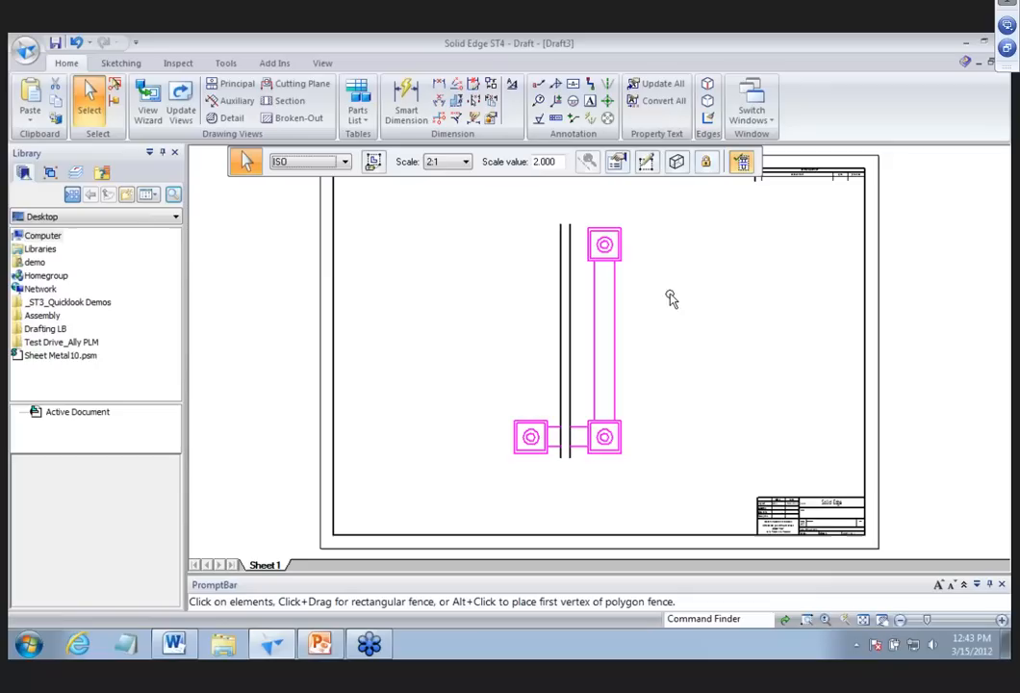
Add a pair of horizontal straight break lines across the vertical bar of the same view, with a 15 mm gap.
right_click(619, 281)
click(641, 517)
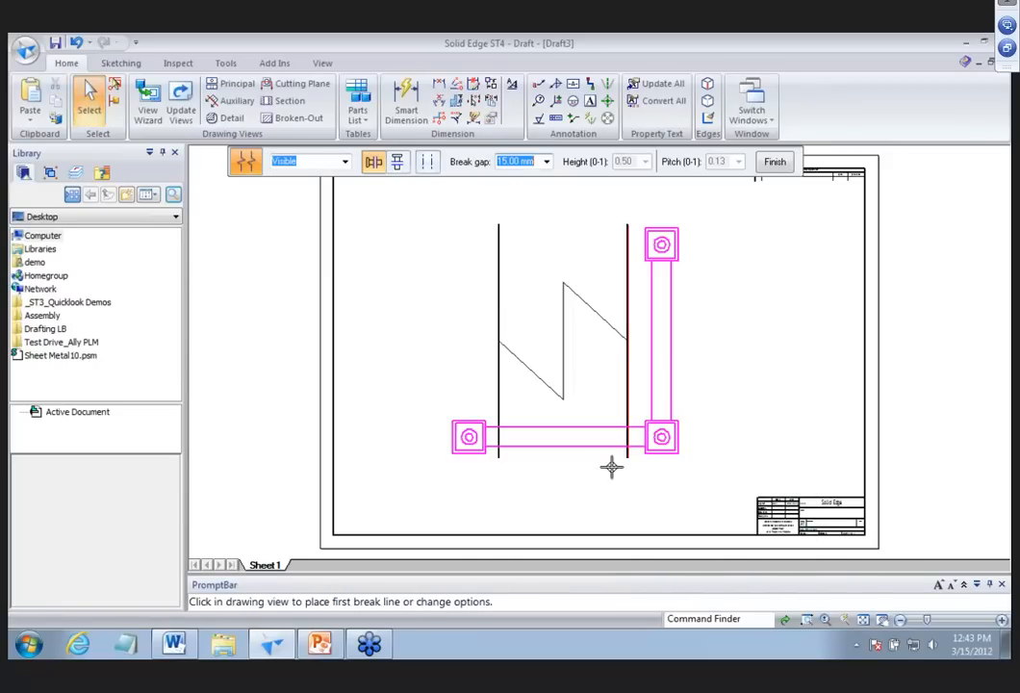
click(399, 163)
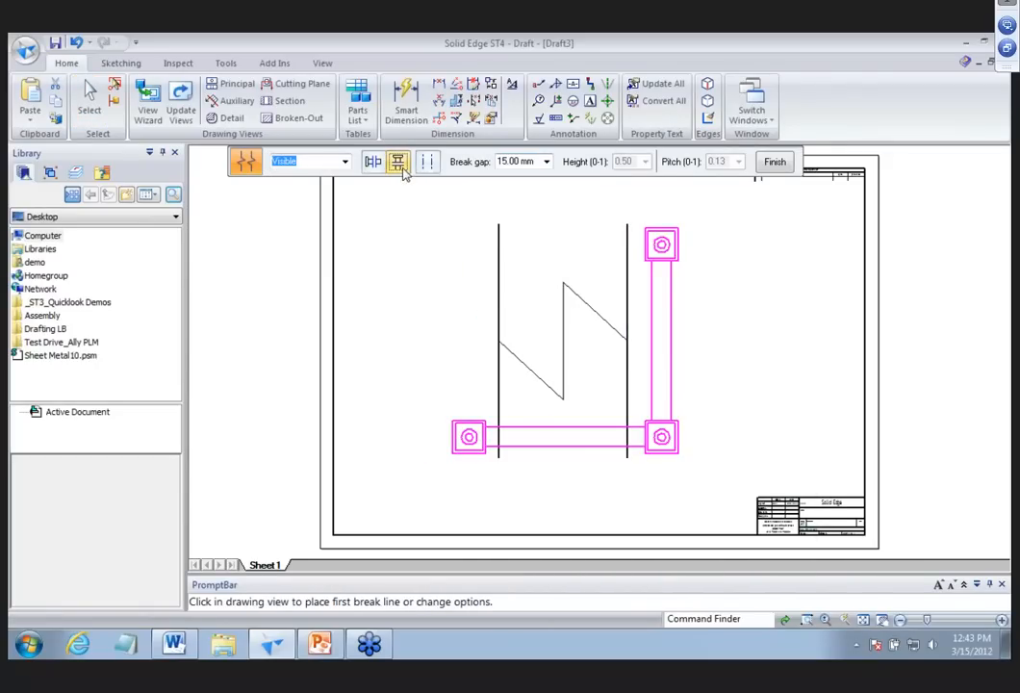
click(505, 270)
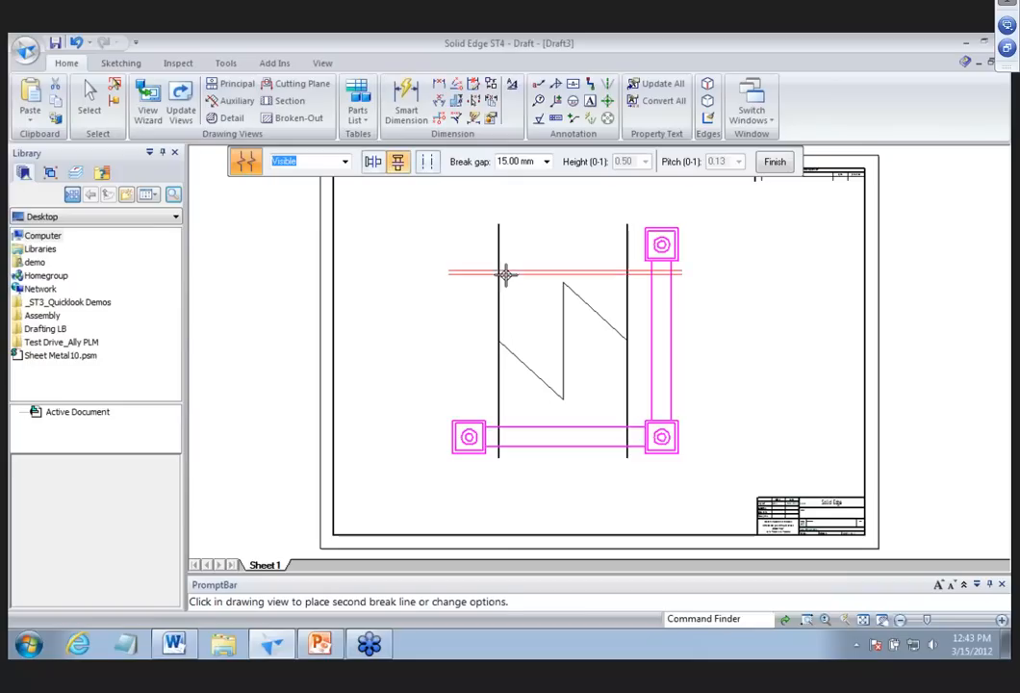
click(525, 398)
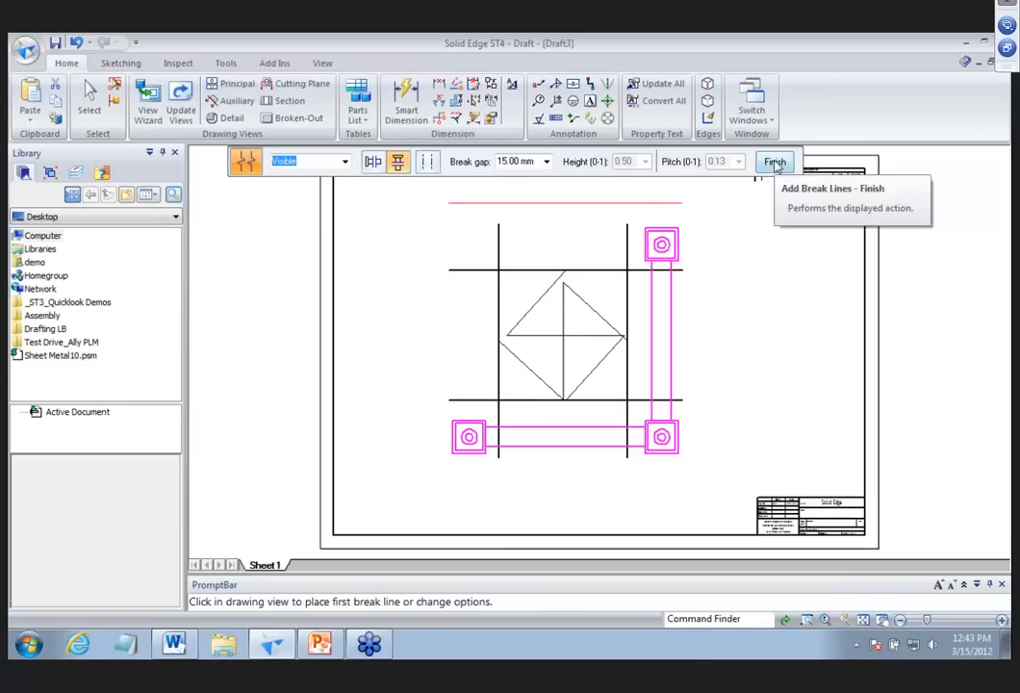
click(776, 163)
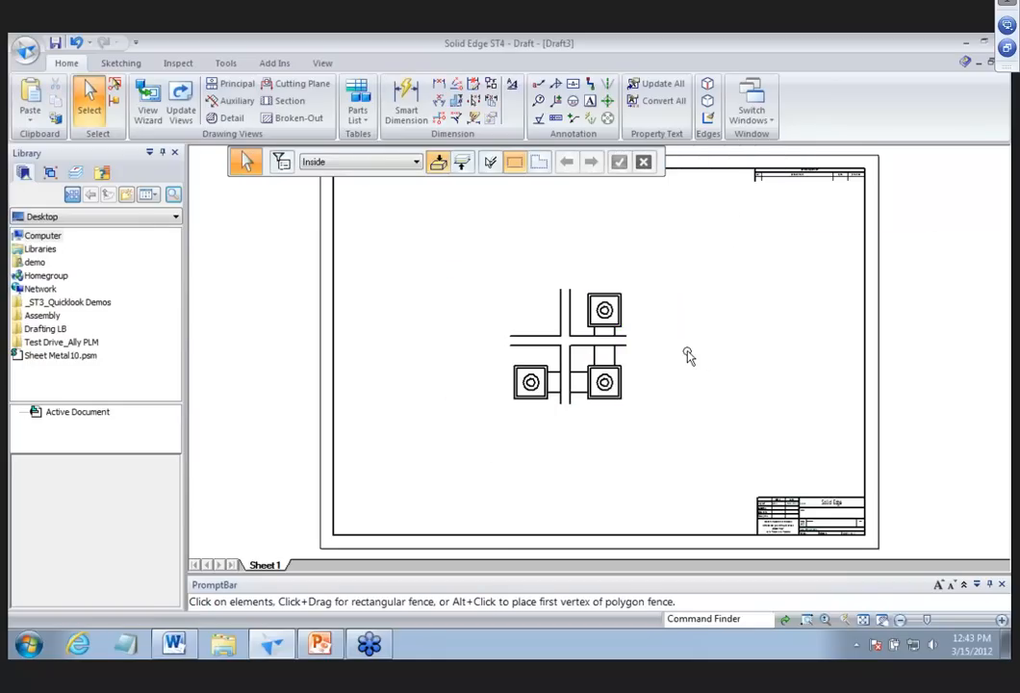
Insert a second sheet and place a top view of bar.par in the middle of it.
right_click(284, 563)
click(328, 467)
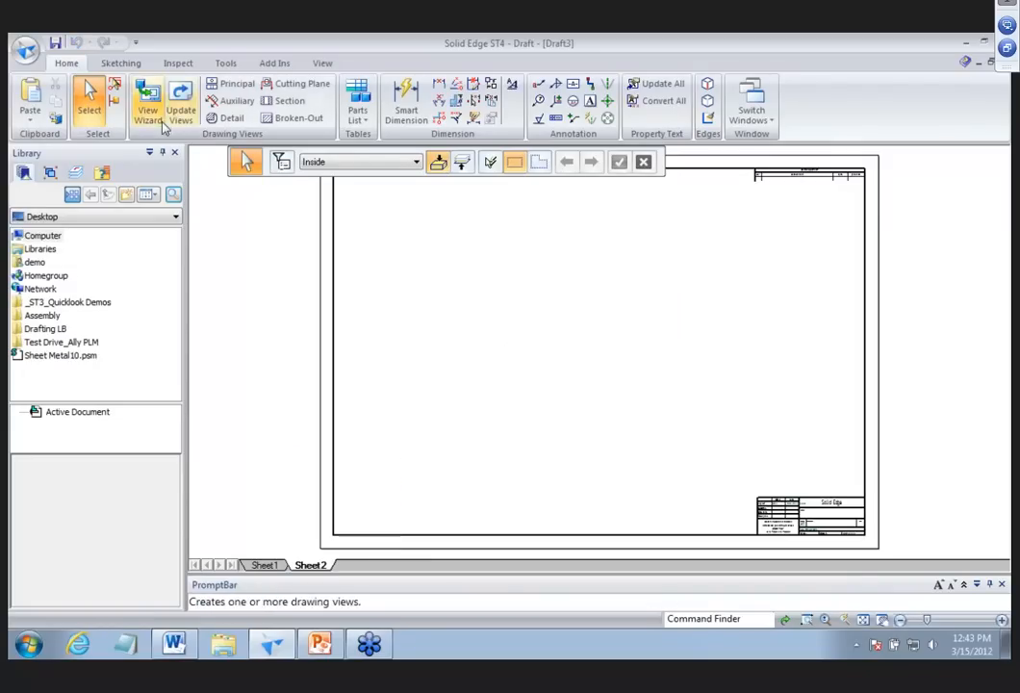
click(149, 104)
click(601, 444)
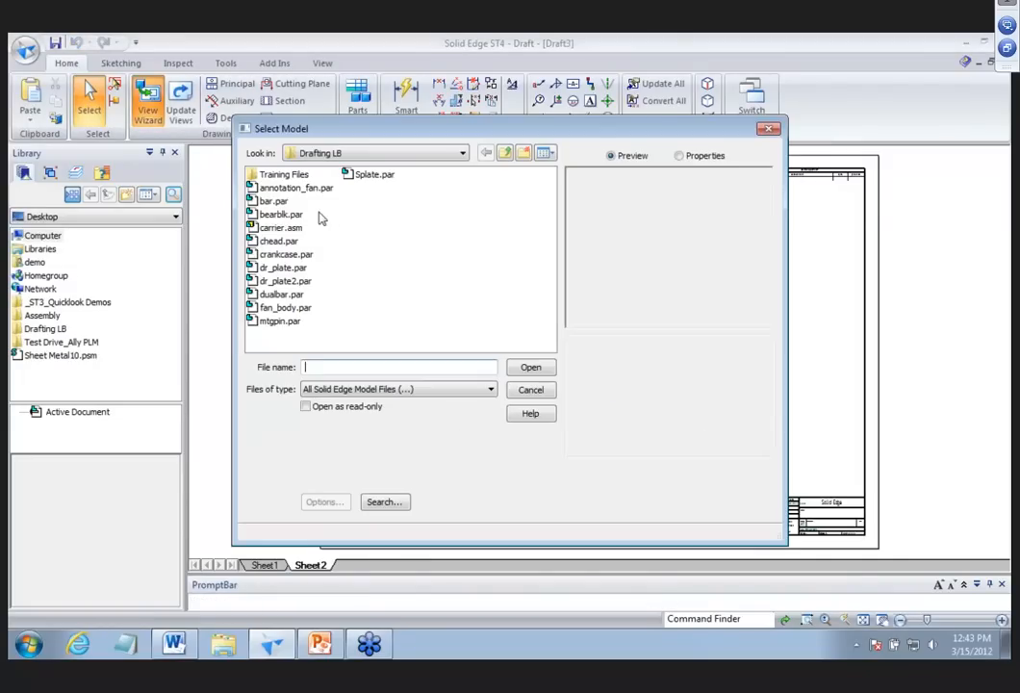
click(274, 201)
click(531, 368)
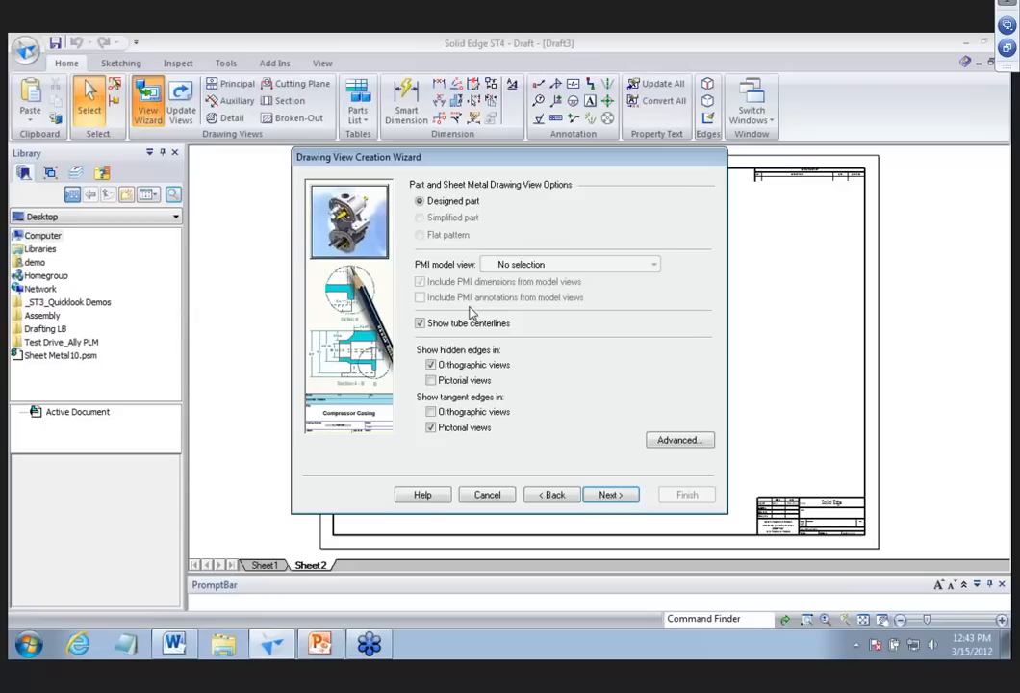
click(610, 495)
click(440, 250)
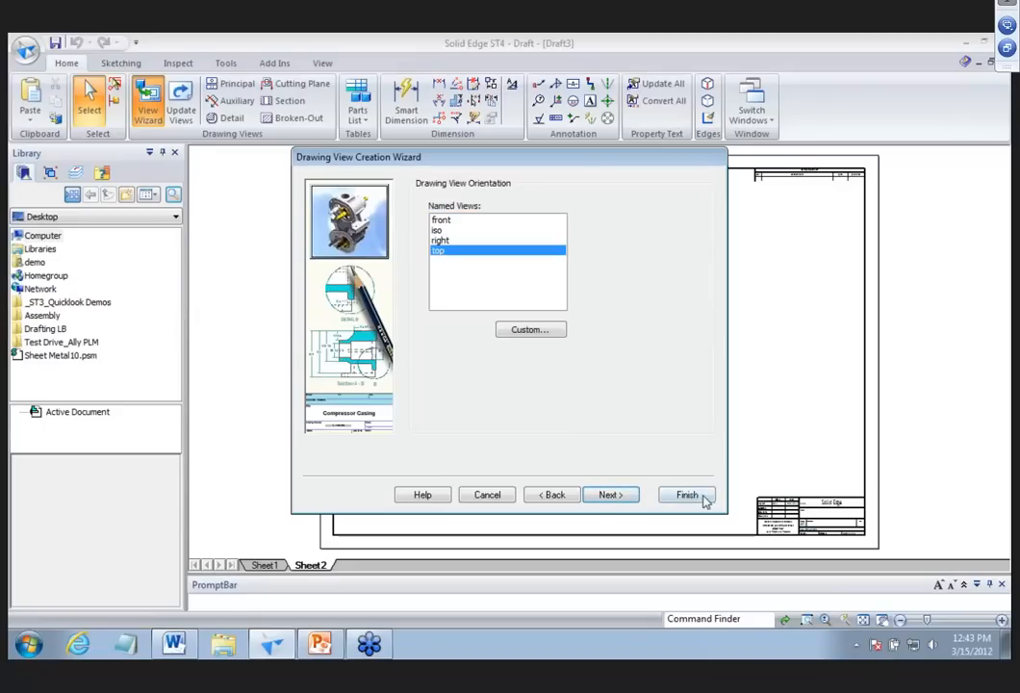
click(687, 495)
click(583, 361)
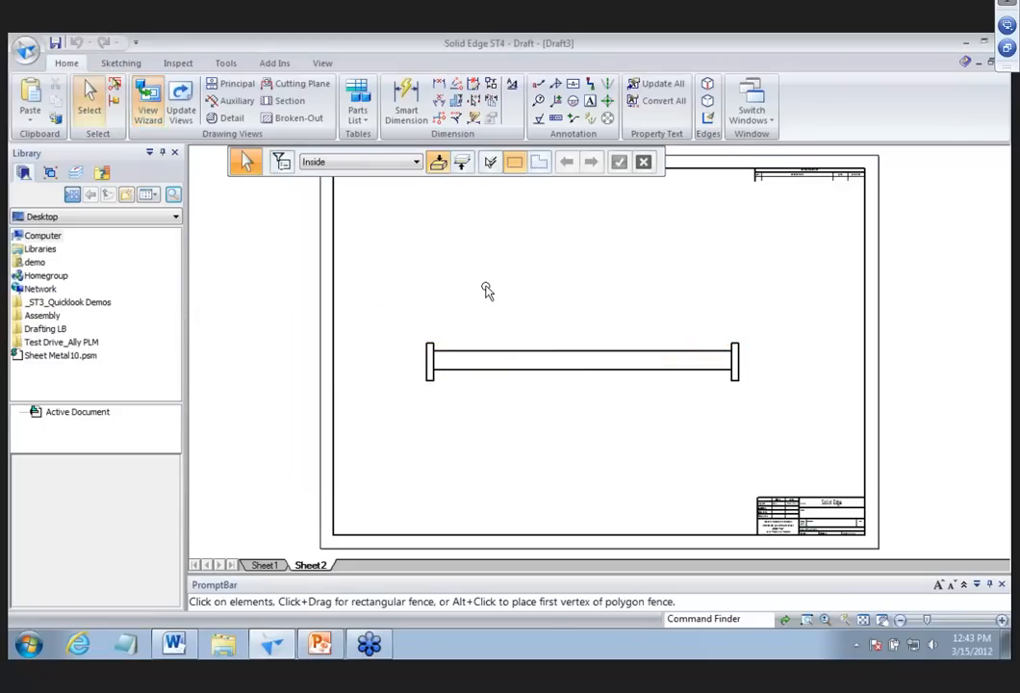
Start adding vertical break lines to the bar view and place a narrow Straight Break pair near its left end.
click(553, 359)
right_click(555, 358)
click(587, 287)
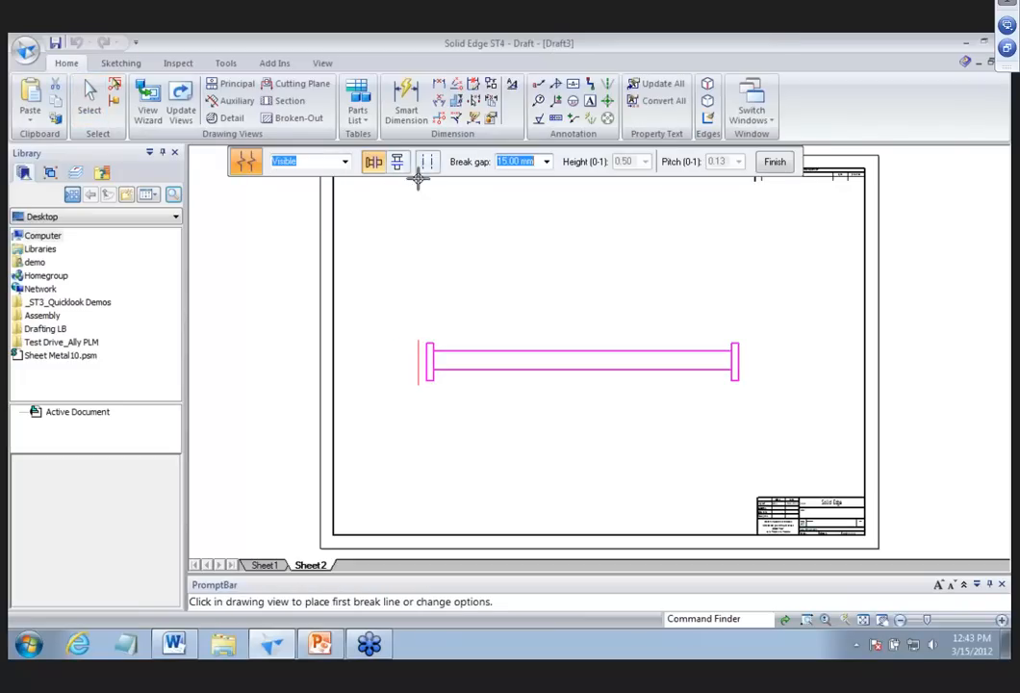
click(427, 162)
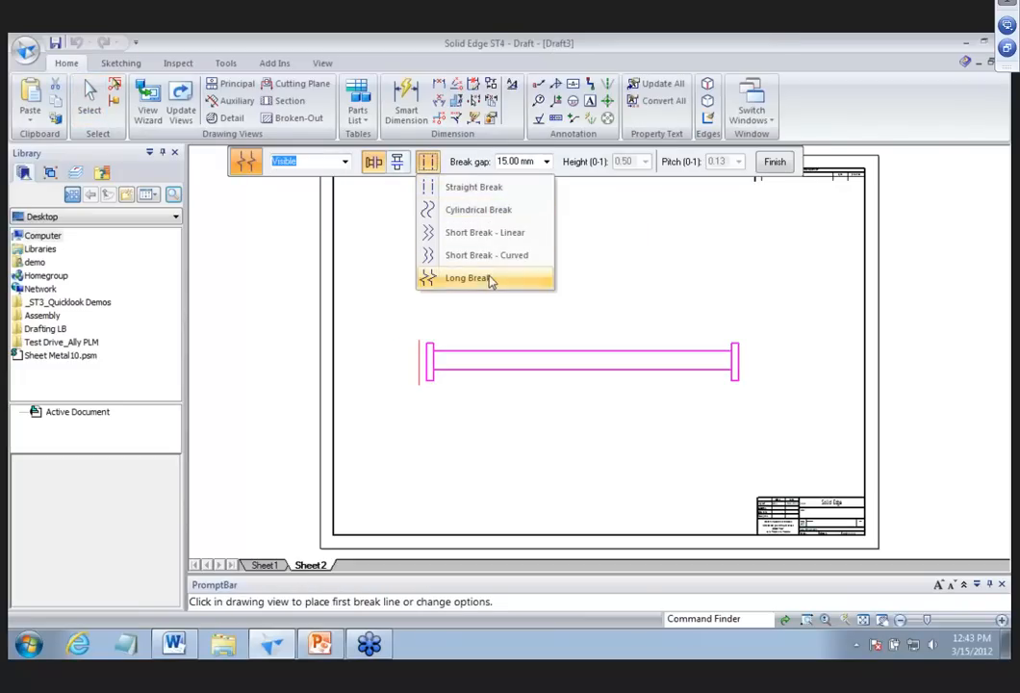
click(469, 210)
click(454, 323)
click(463, 324)
Place a Cylindrical Break pair on the bar just right of the straight break.
click(427, 161)
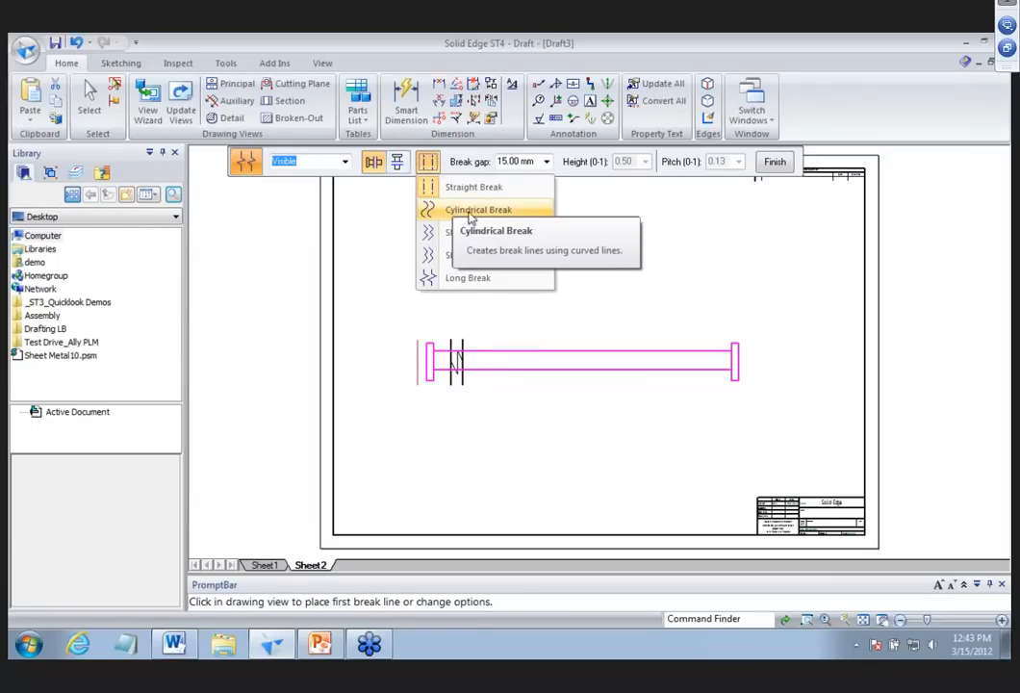
click(478, 210)
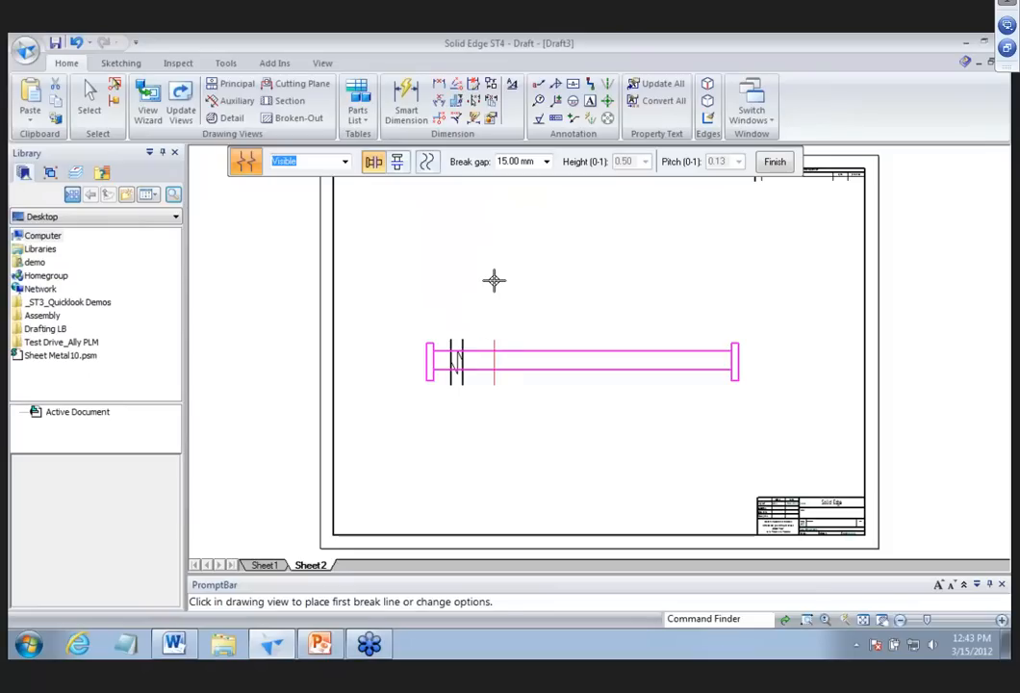
click(494, 281)
click(508, 280)
Place a Short Break - Linear pair right of the cylindrical break, with height 0.50 and pitch 0.13.
click(427, 162)
click(510, 233)
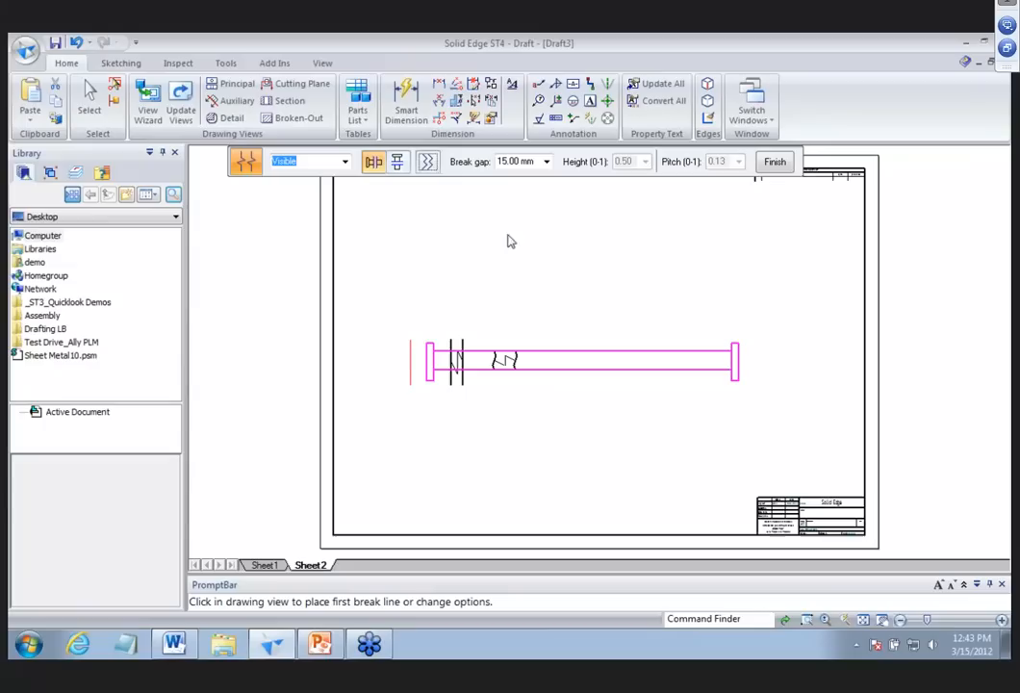
click(433, 166)
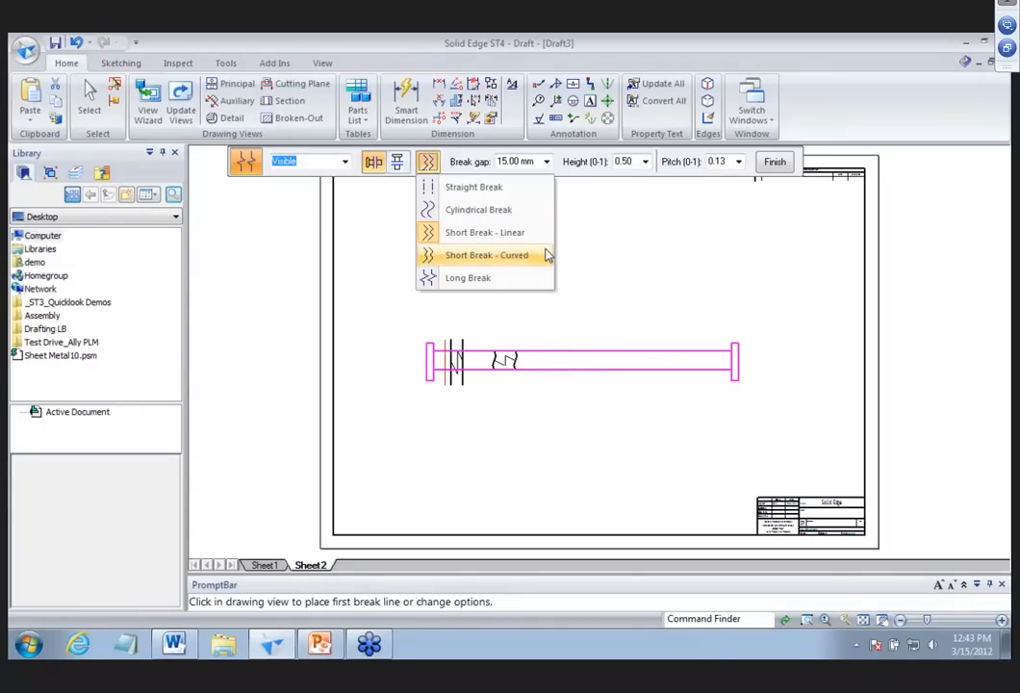
click(505, 234)
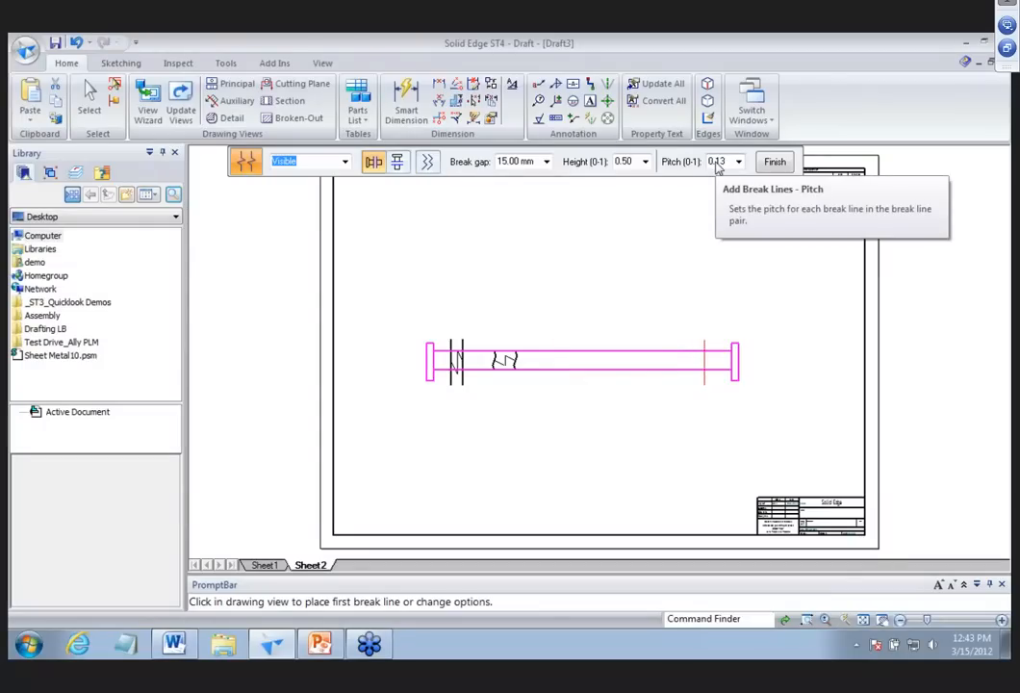
click(546, 226)
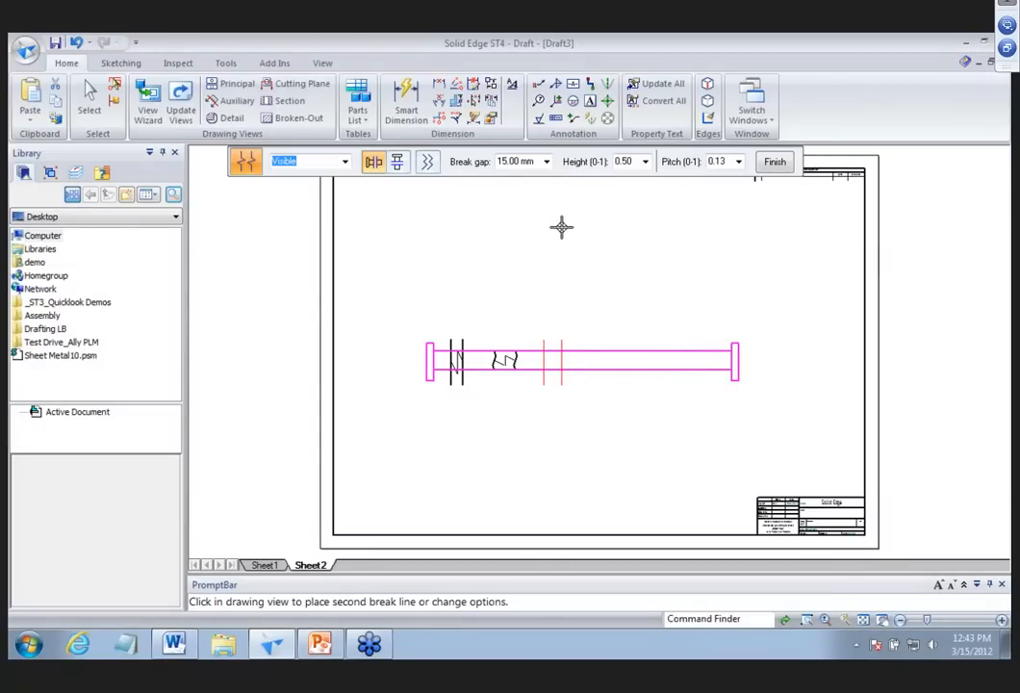
click(563, 227)
Place a Short Break - Curved pair on the bar right of the linear short break.
click(427, 160)
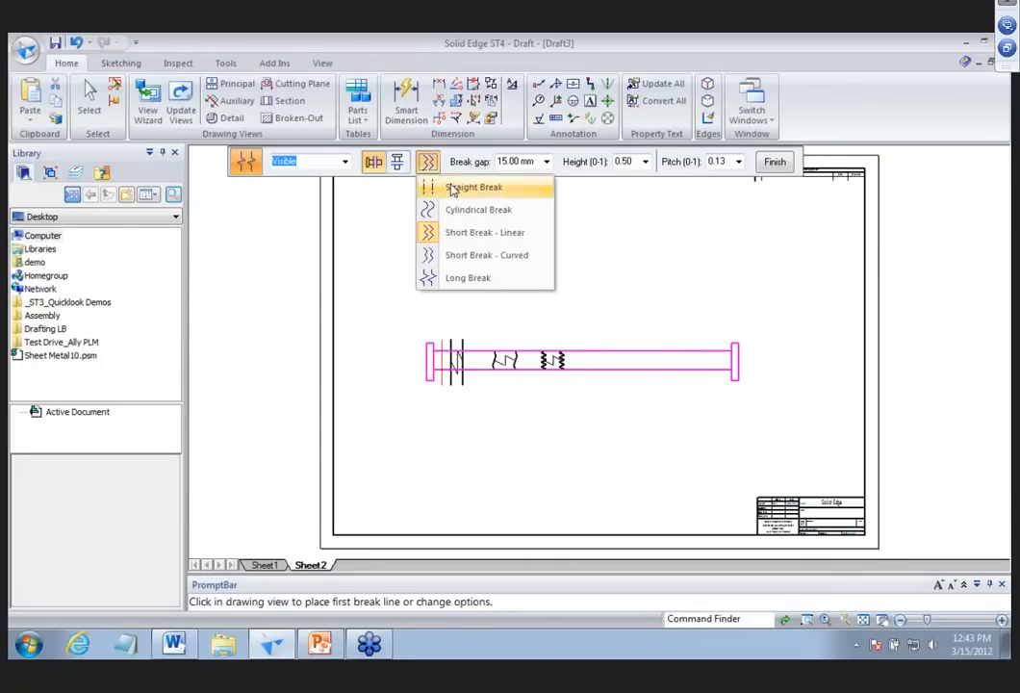
click(508, 255)
click(592, 295)
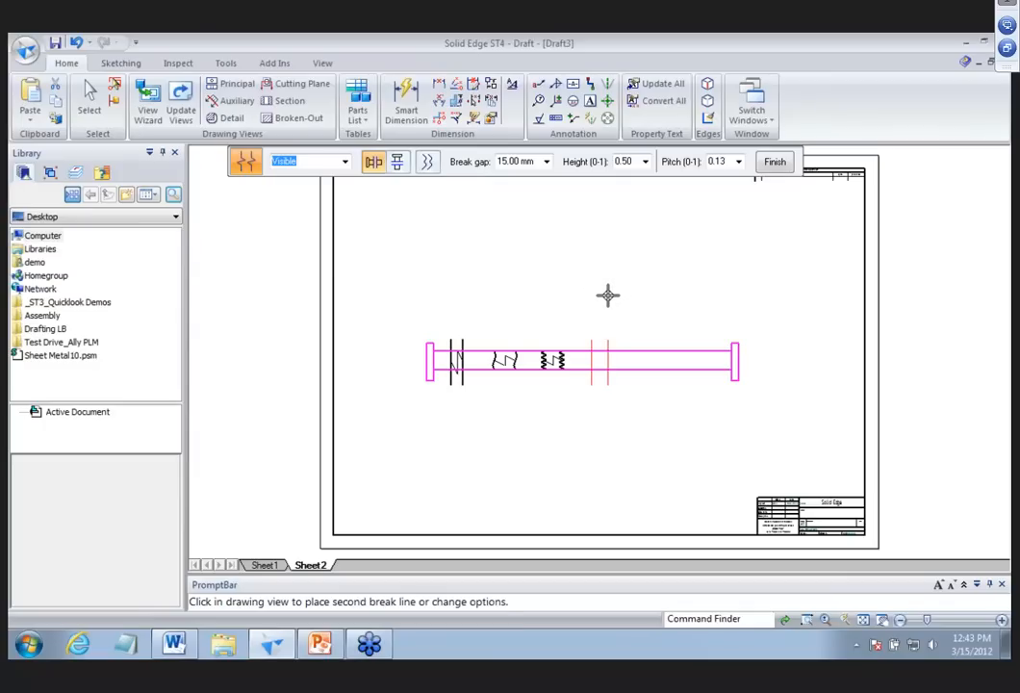
click(607, 294)
Place a Long Break pair with 3 symbols right of the curved break and apply all breaks to the bar view.
click(428, 161)
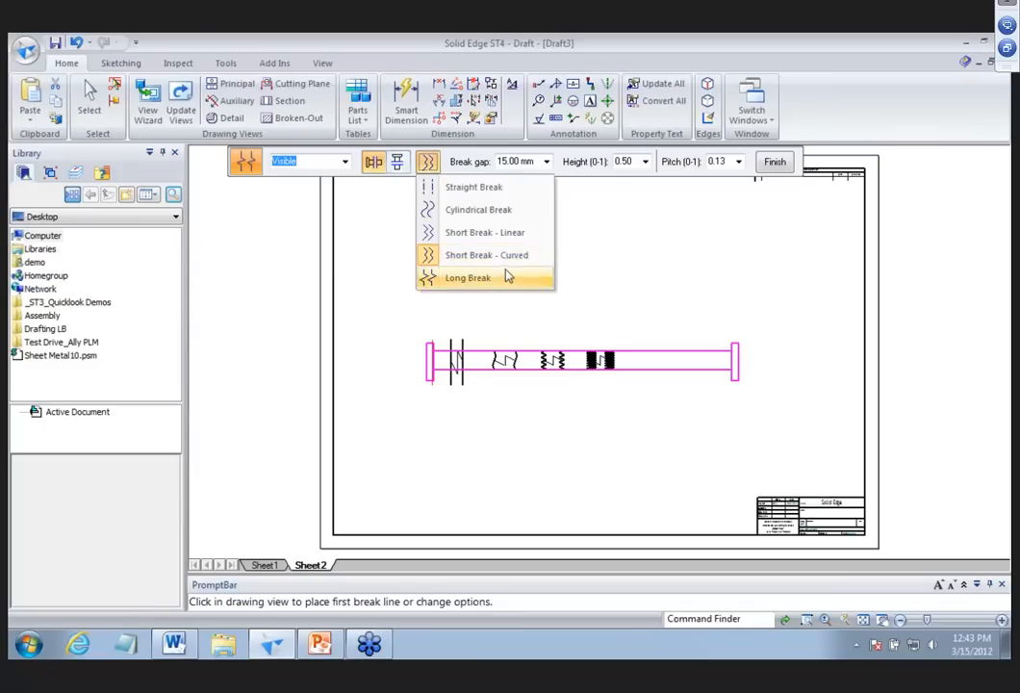
click(510, 277)
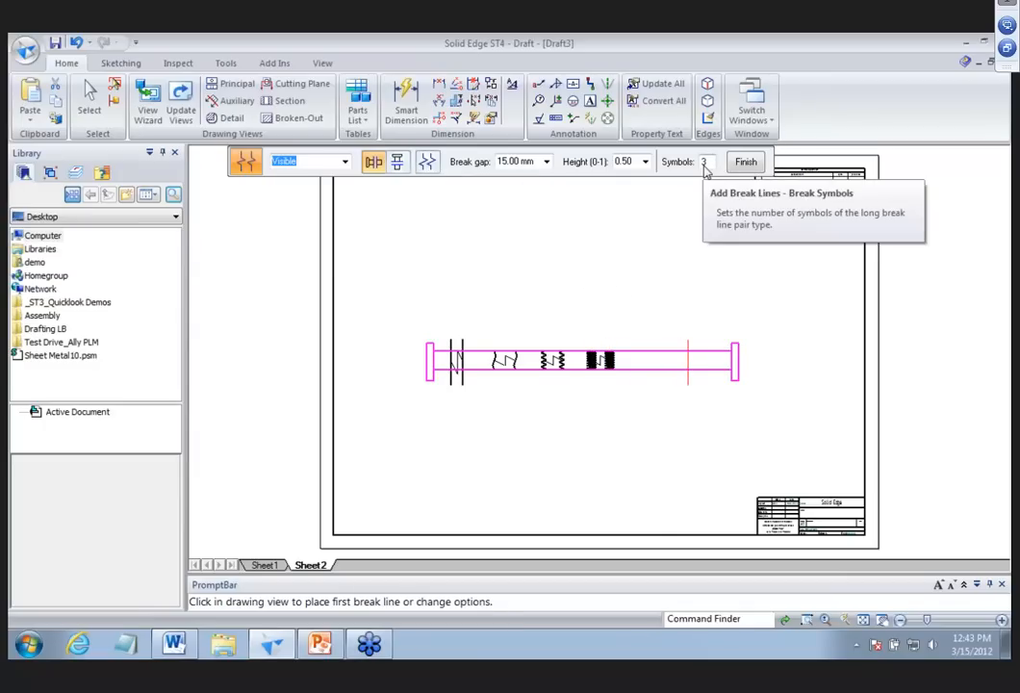
scroll(672, 320, up, 3)
click(623, 325)
click(658, 325)
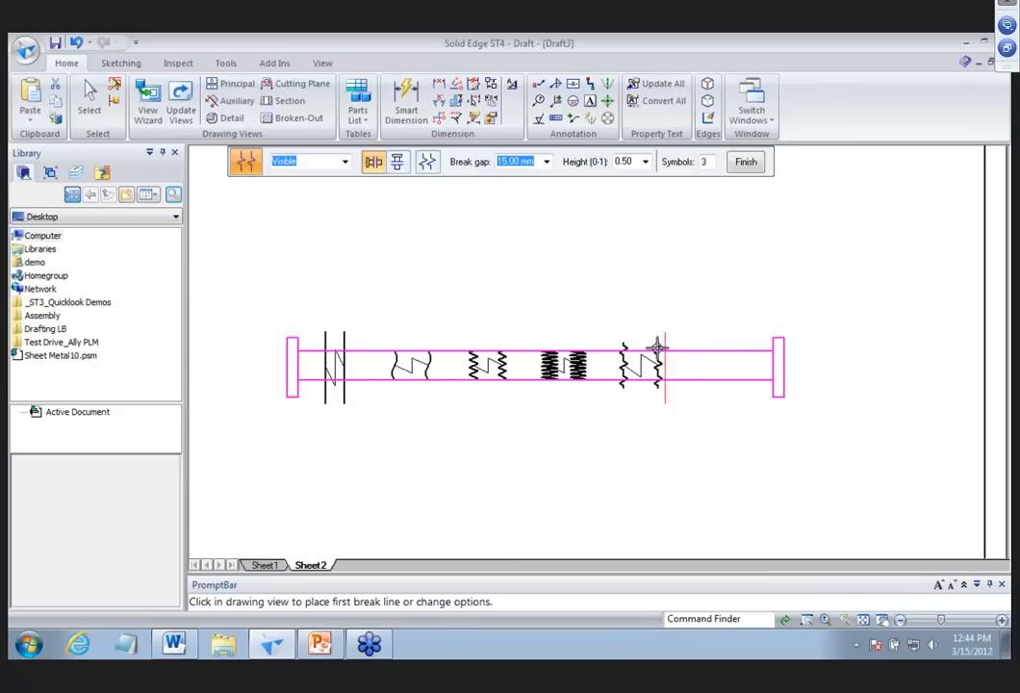
click(744, 162)
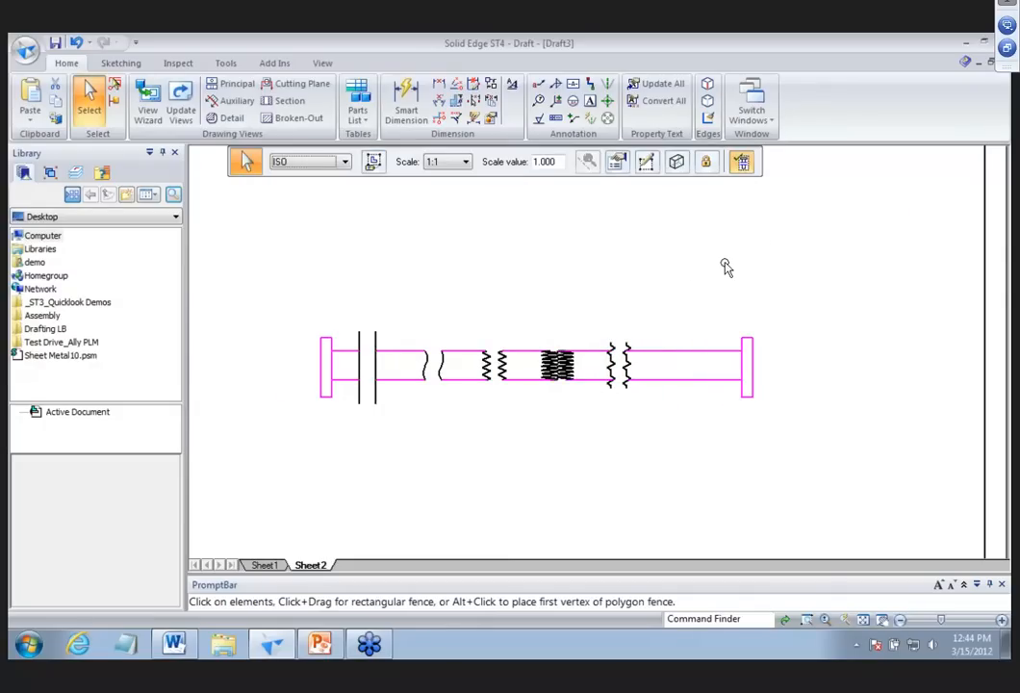
scroll(727, 268, up, 4)
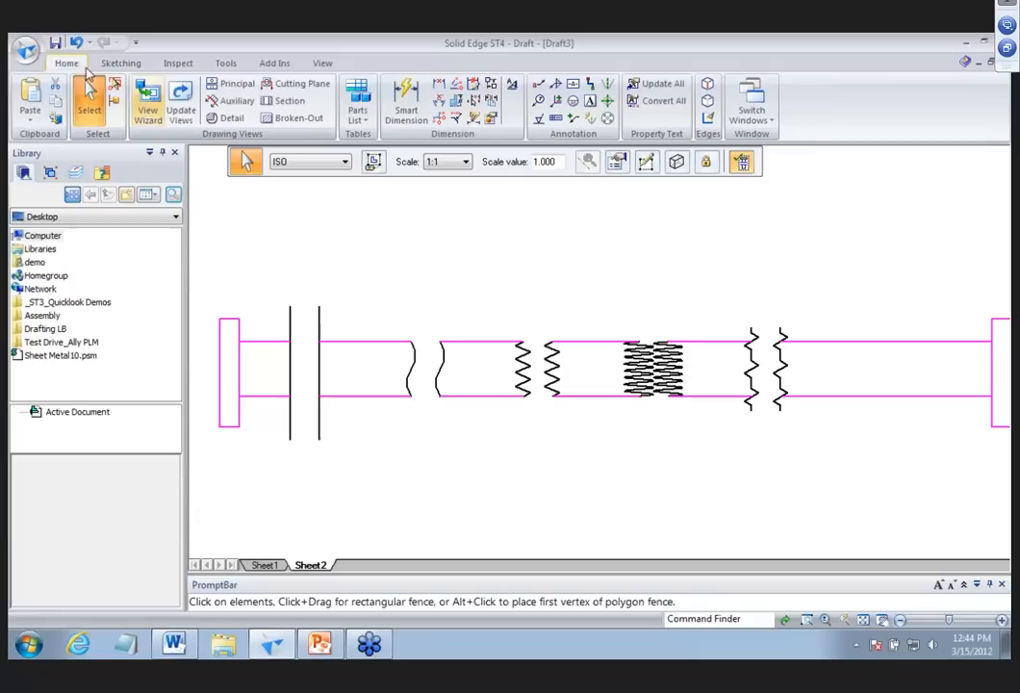
Create a new draft document and open crankcase.par as the model for the drawing views.
click(24, 48)
mouse_move(82, 88)
click(322, 268)
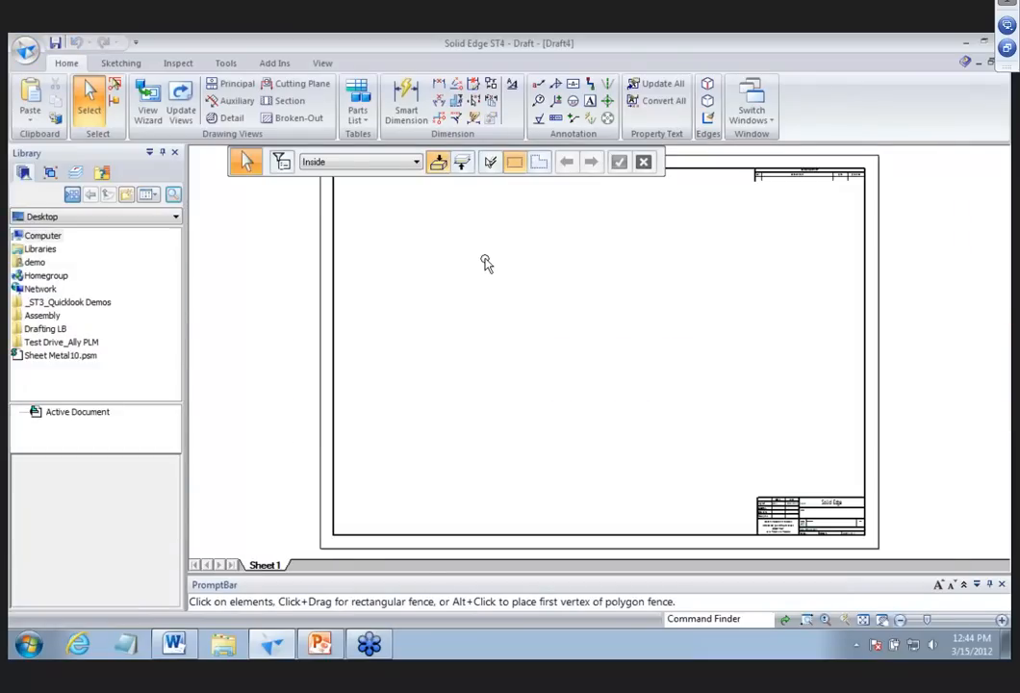
click(147, 100)
click(288, 254)
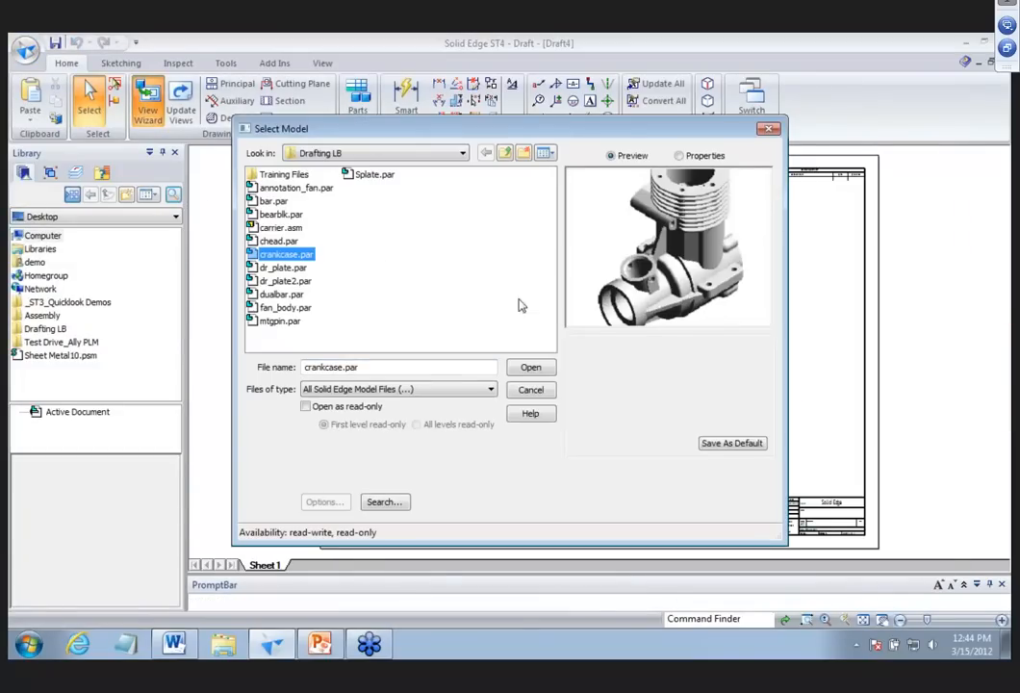
click(532, 368)
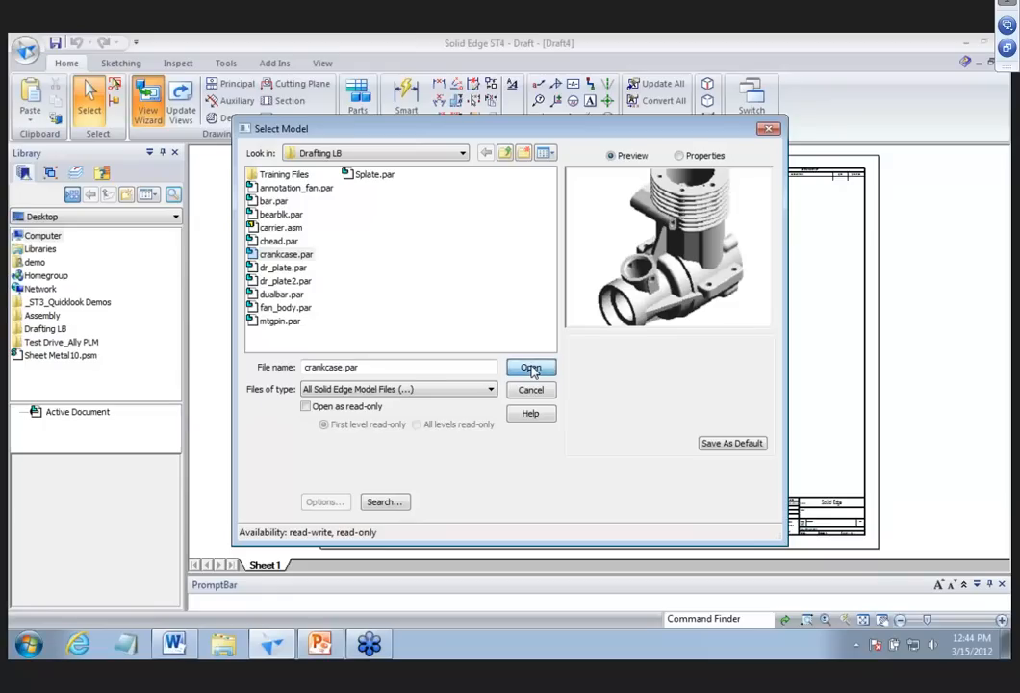
Lay out the crankcase's front view with top, right and isometric views and place them on the sheet at 2:1 scale.
click(607, 494)
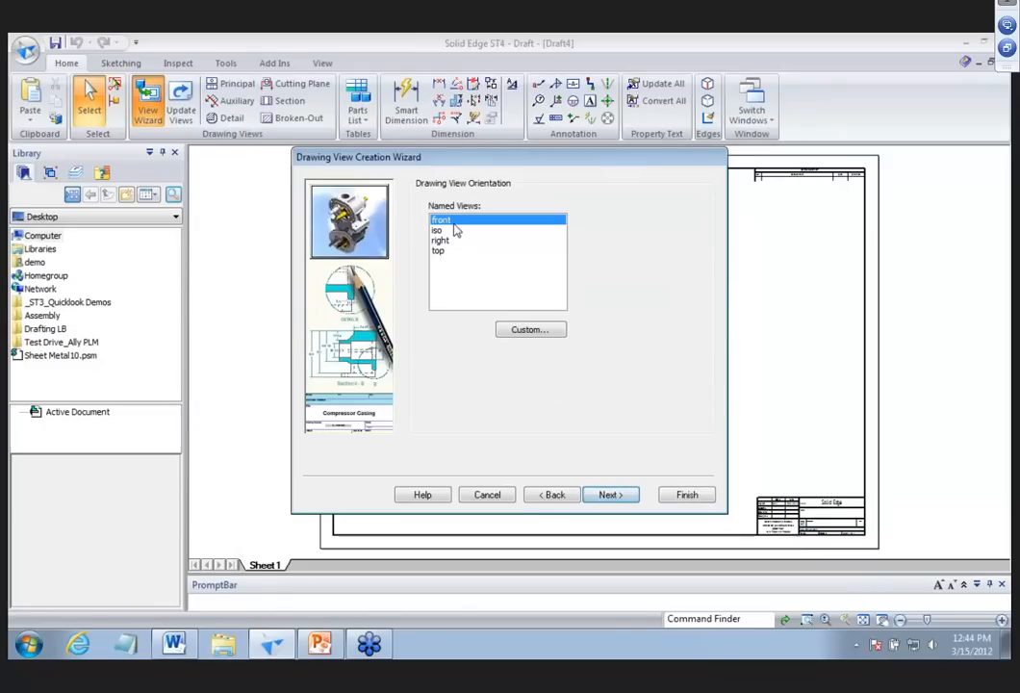
click(610, 495)
click(623, 307)
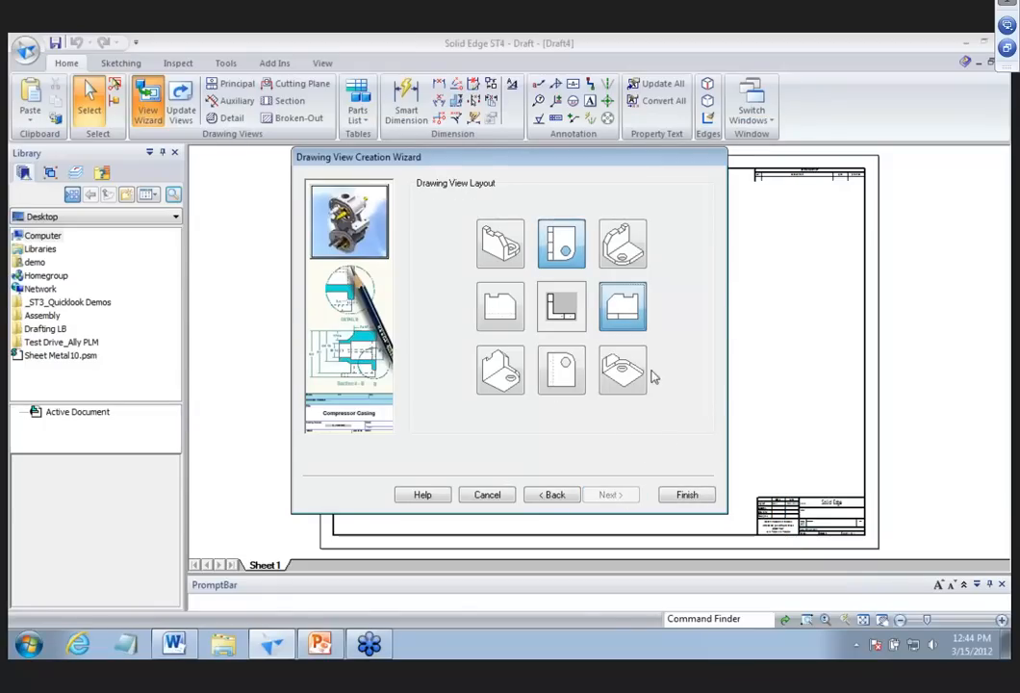
click(623, 243)
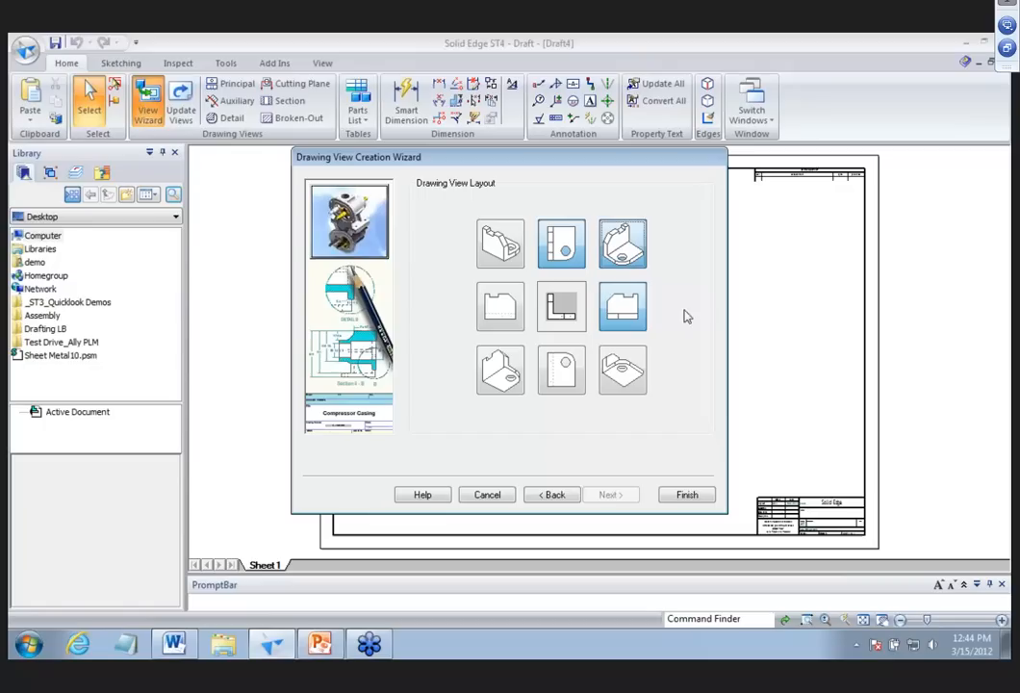
click(702, 495)
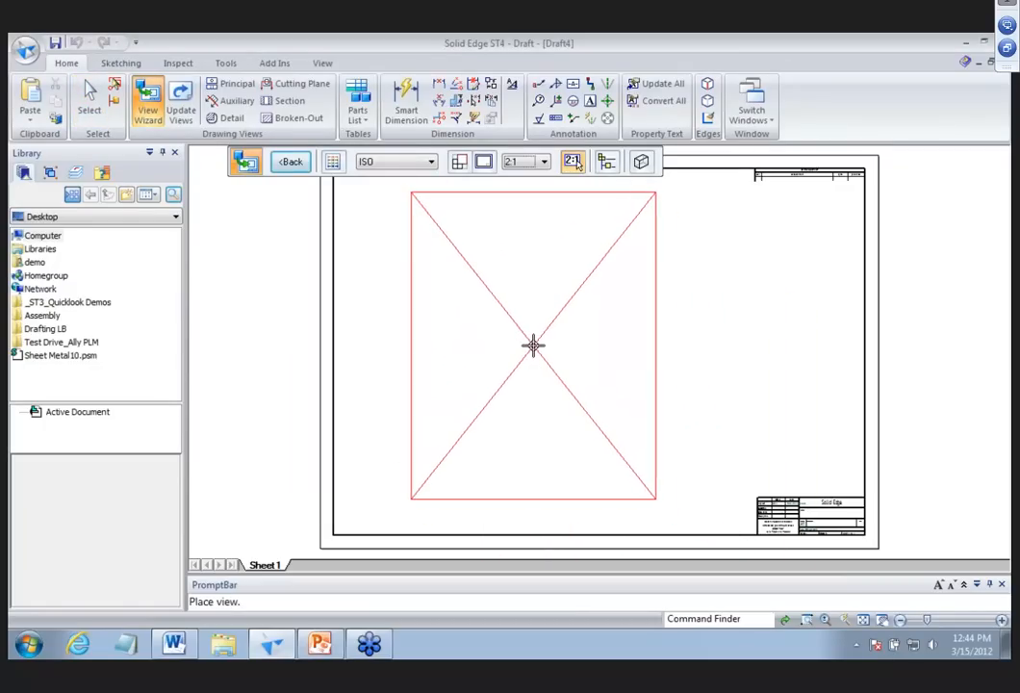
click(533, 345)
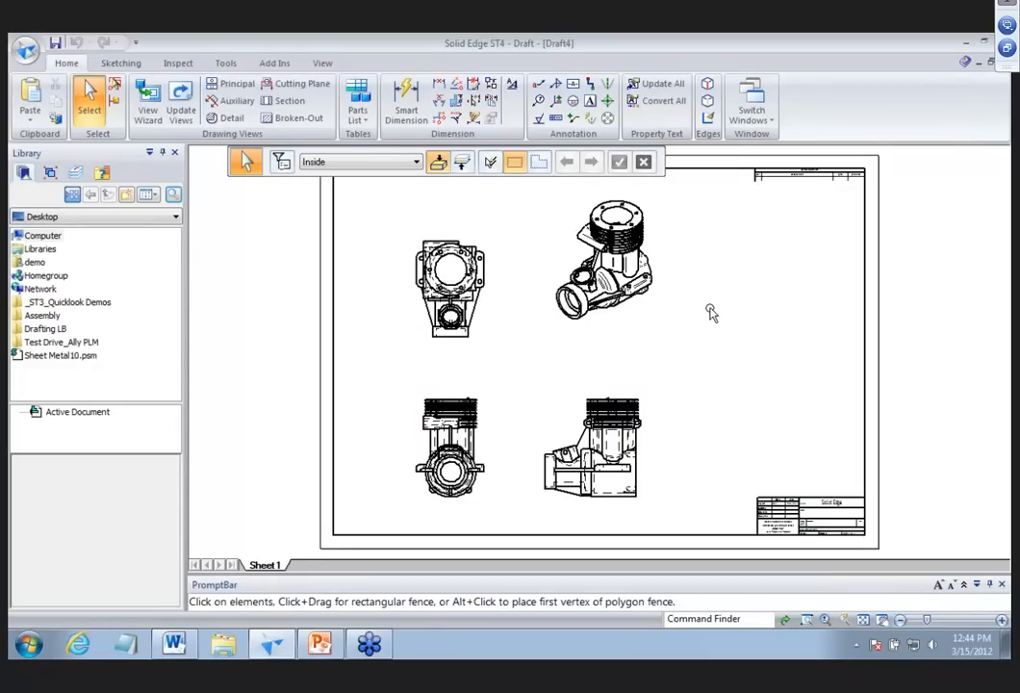
Draw a rectangular broken-out section profile on the front view, from the bore centre to beyond the upper right of the part.
click(299, 119)
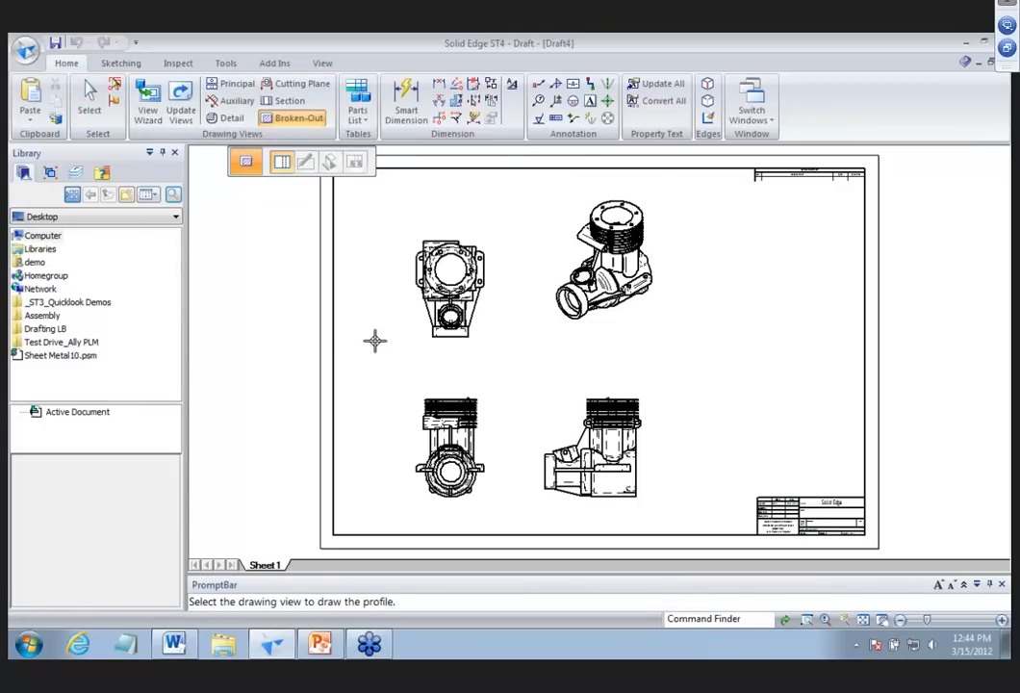
click(417, 412)
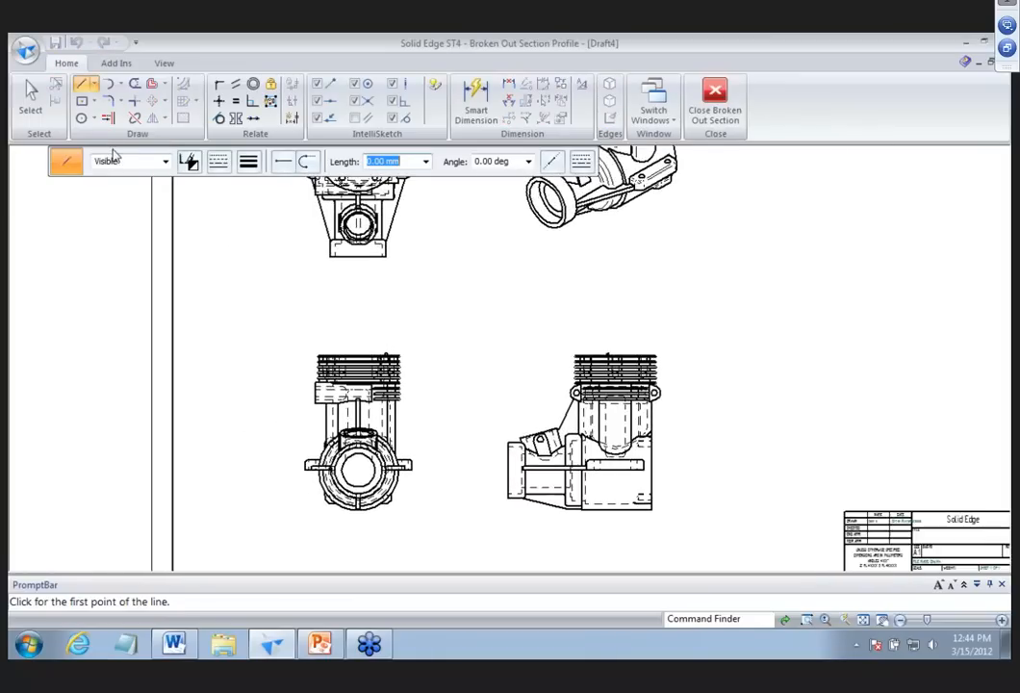
click(94, 100)
click(142, 154)
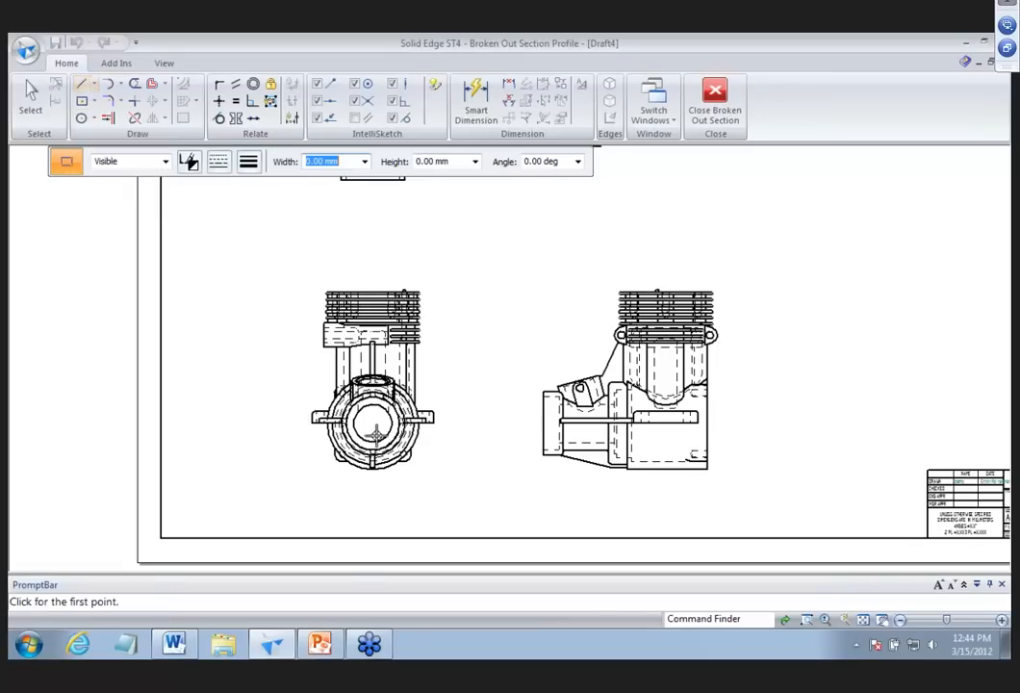
click(374, 421)
click(460, 421)
click(457, 276)
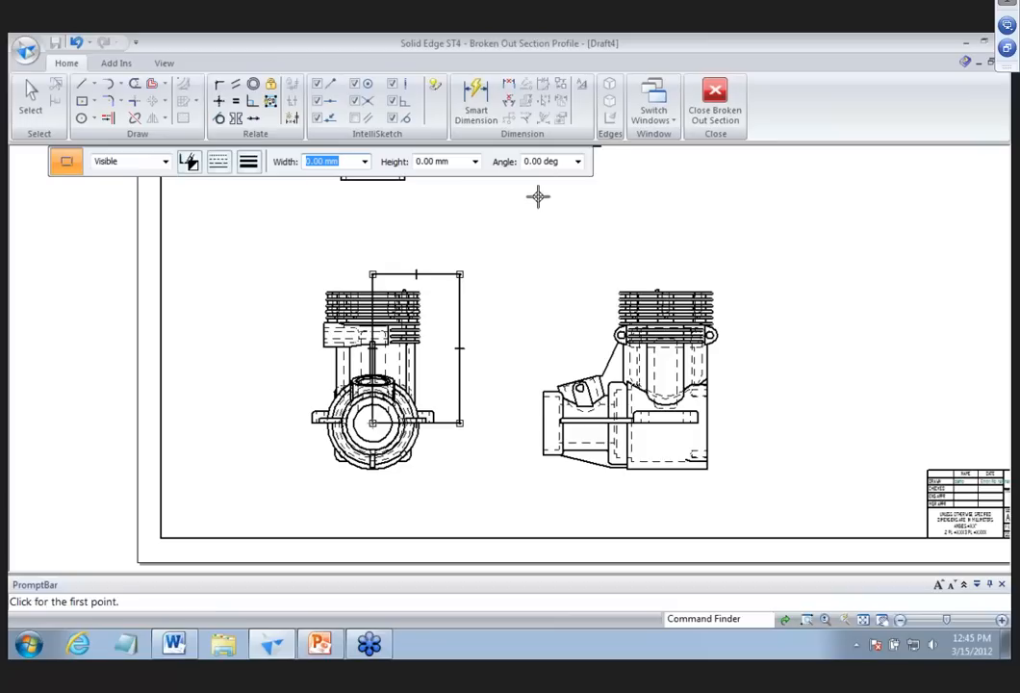
click(729, 101)
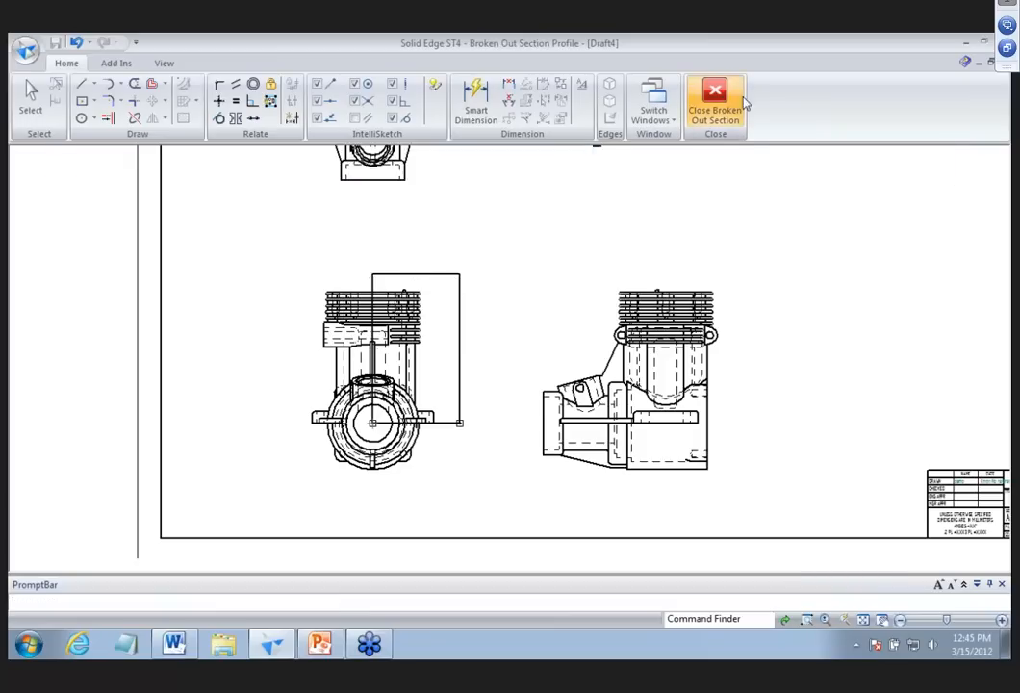
Set the broken-out depth to 50.80 mm in the top view and apply the cutout to the isometric view.
scroll(683, 269, down, 2)
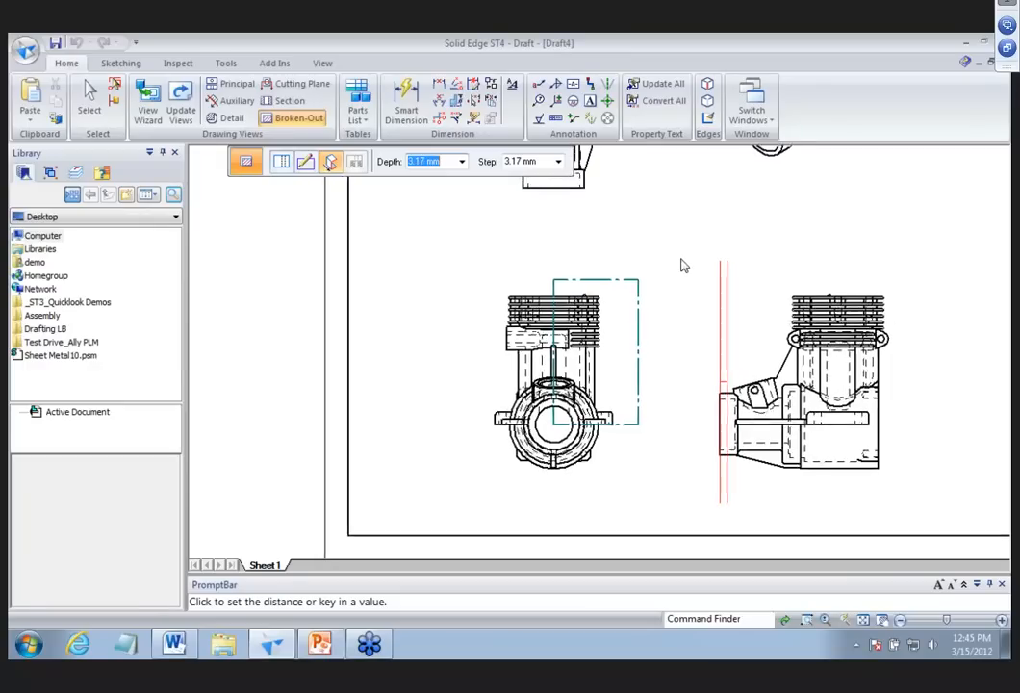
scroll(655, 269, down, 1)
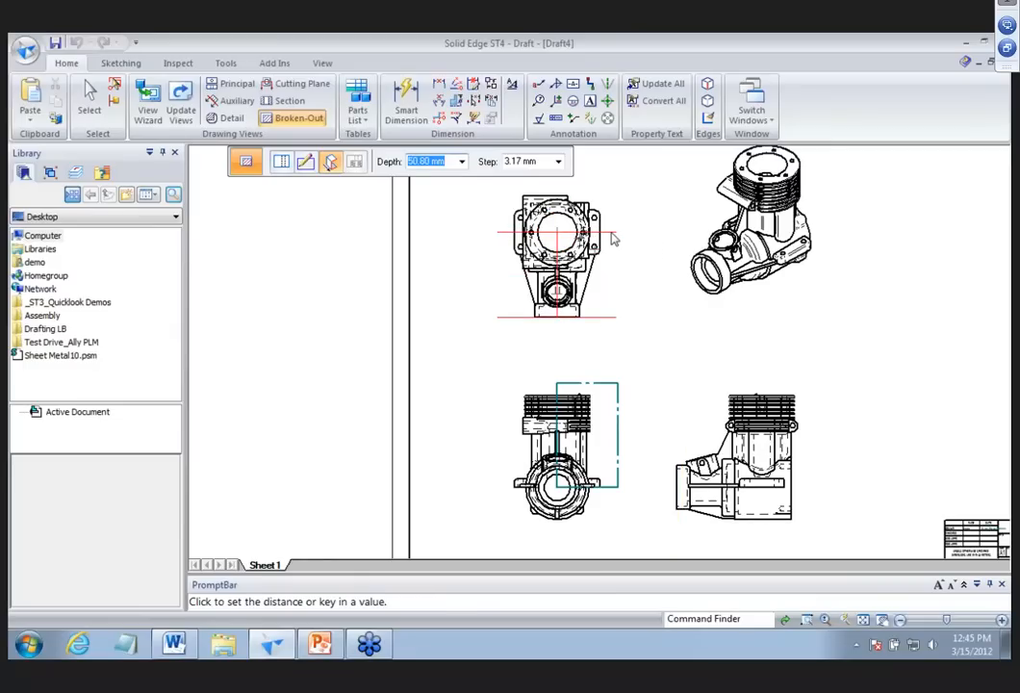
click(615, 238)
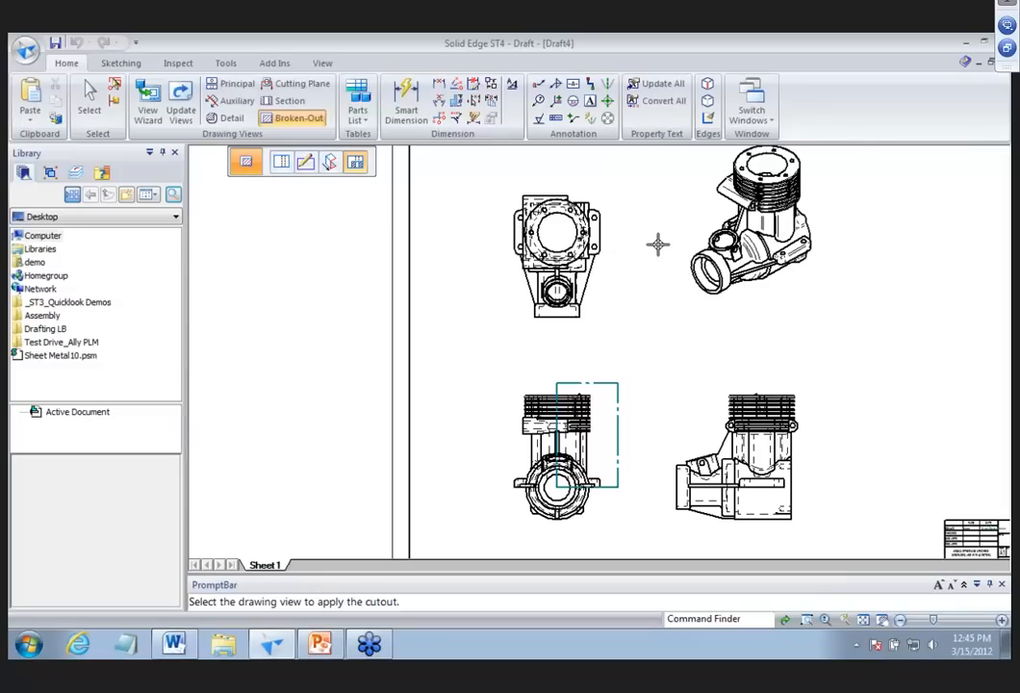
click(773, 222)
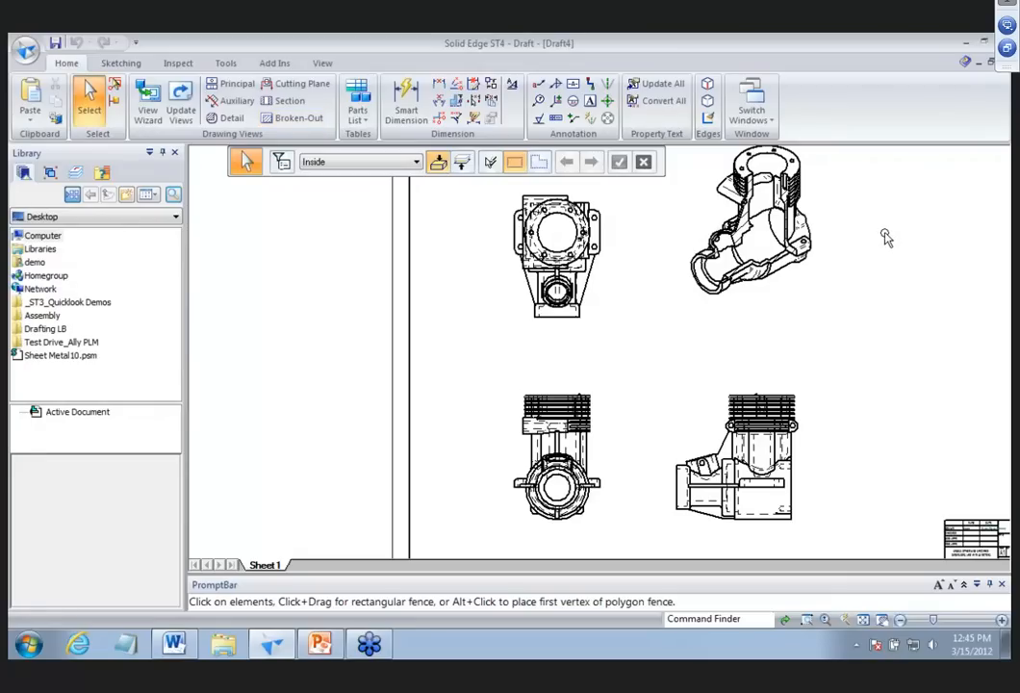
Shade the cutaway isometric view and update the drawing views.
click(775, 223)
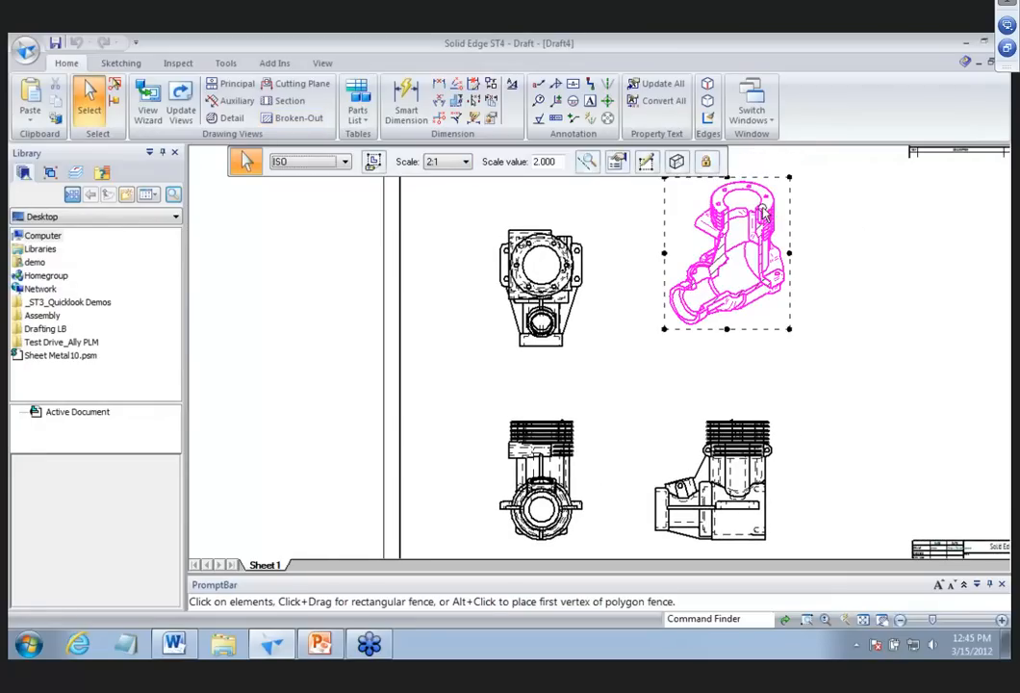
click(677, 162)
click(775, 278)
click(870, 255)
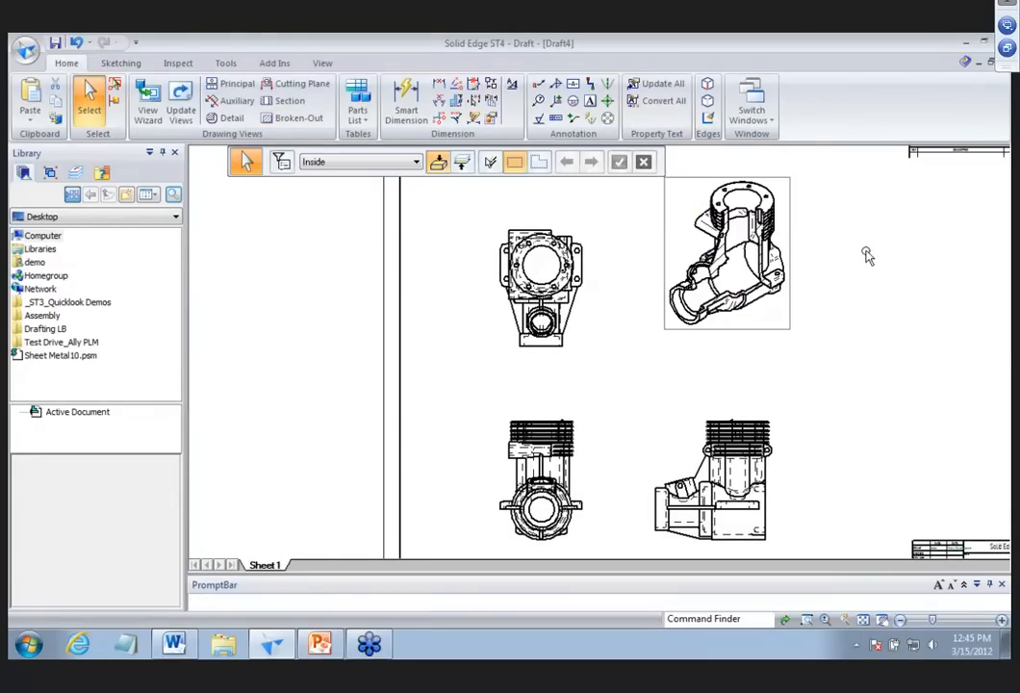
click(180, 101)
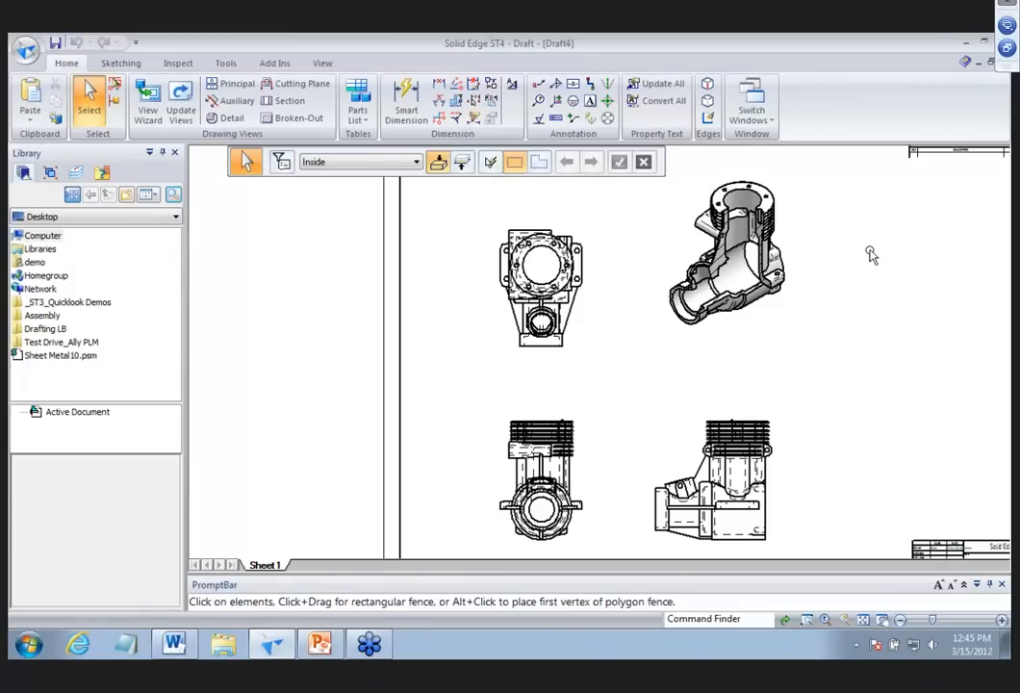
Turn on the display of broken-out section view profiles in the isometric view's properties.
right_click(775, 227)
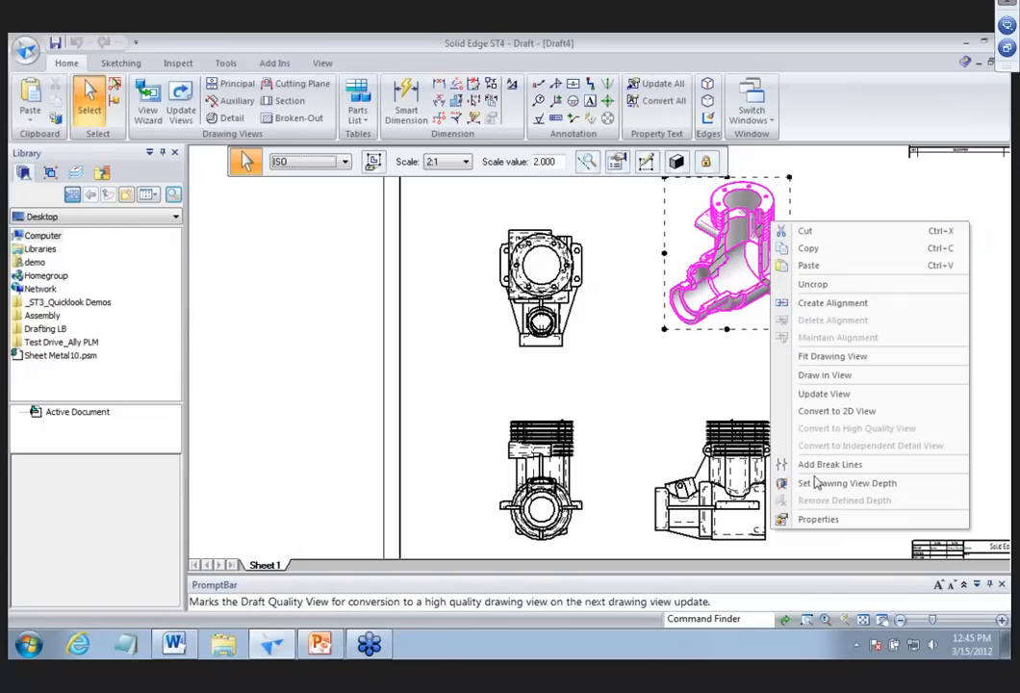
click(819, 518)
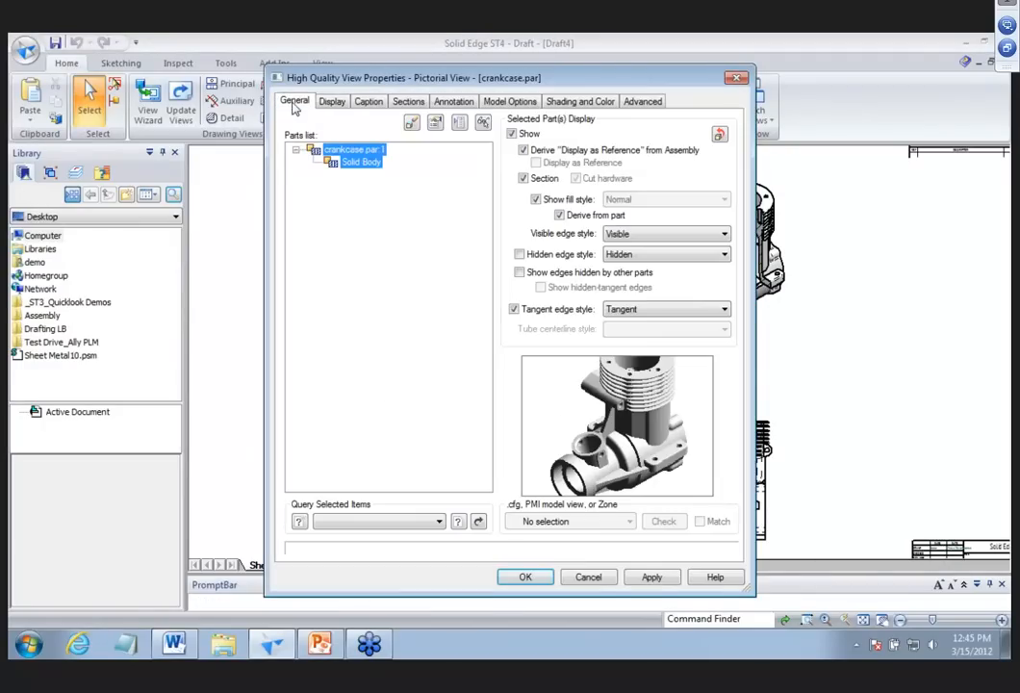
click(295, 103)
click(291, 285)
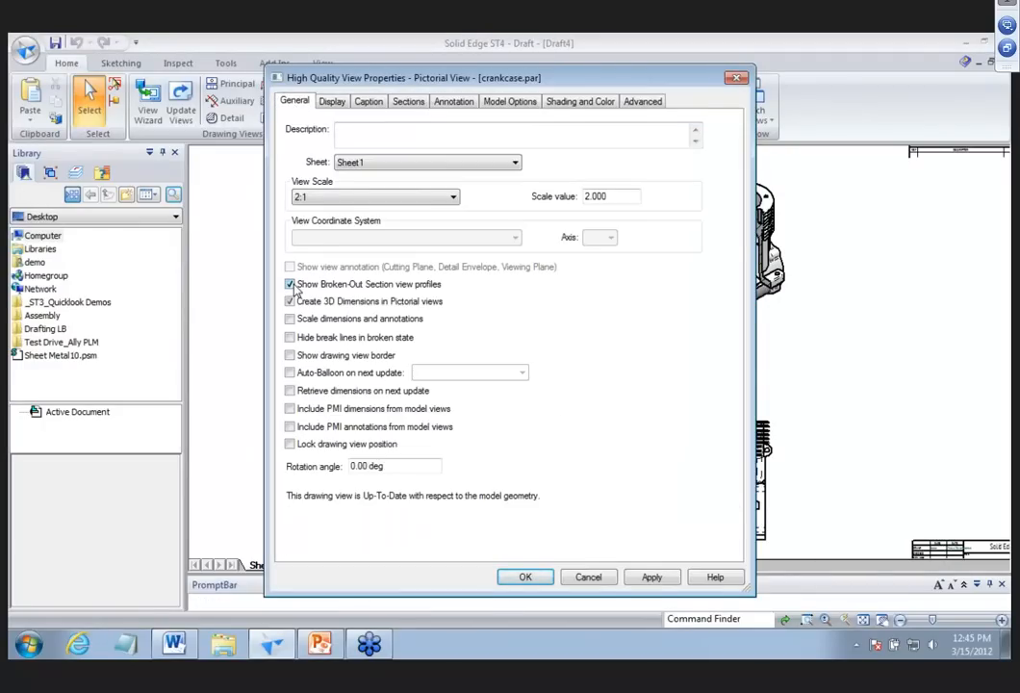
click(525, 576)
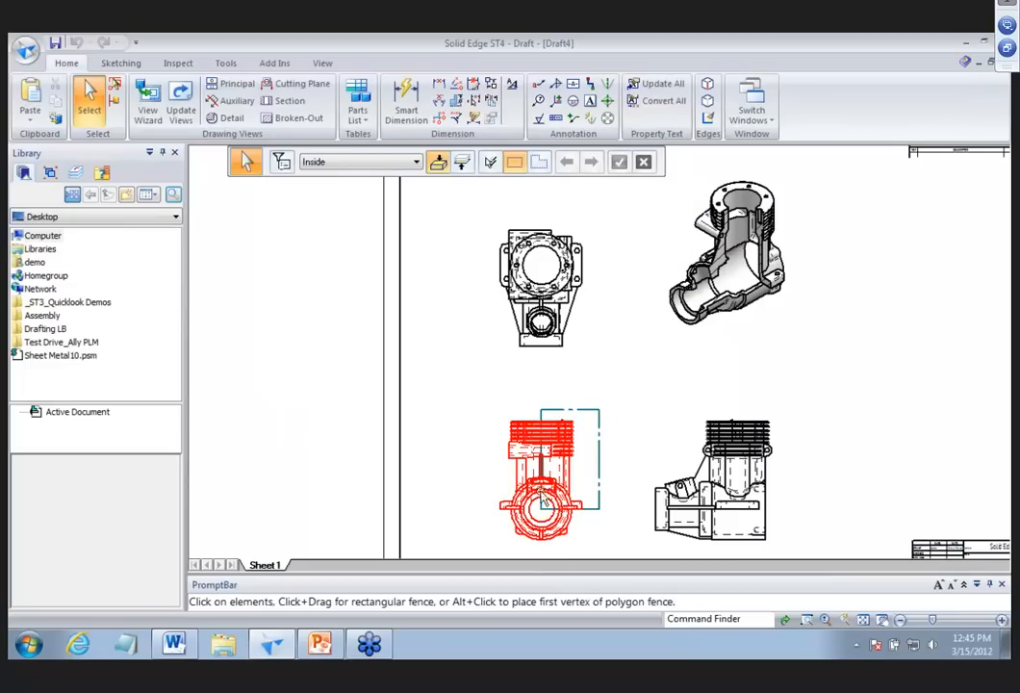
Set the depth of the broken-out section profile to 80 mm and update the drawing views.
click(599, 426)
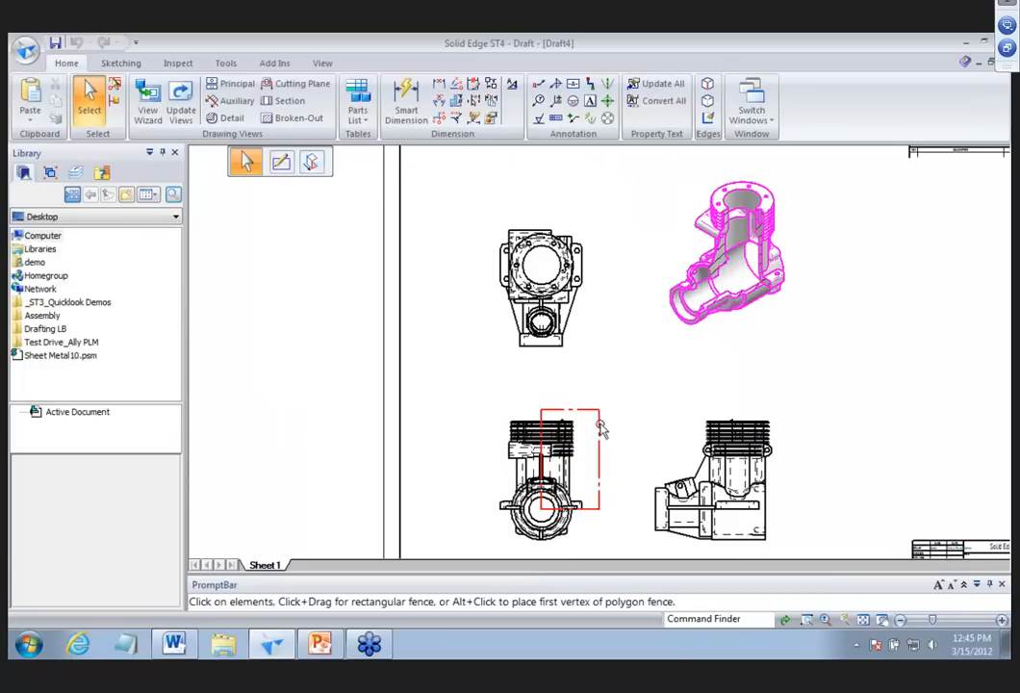
click(314, 162)
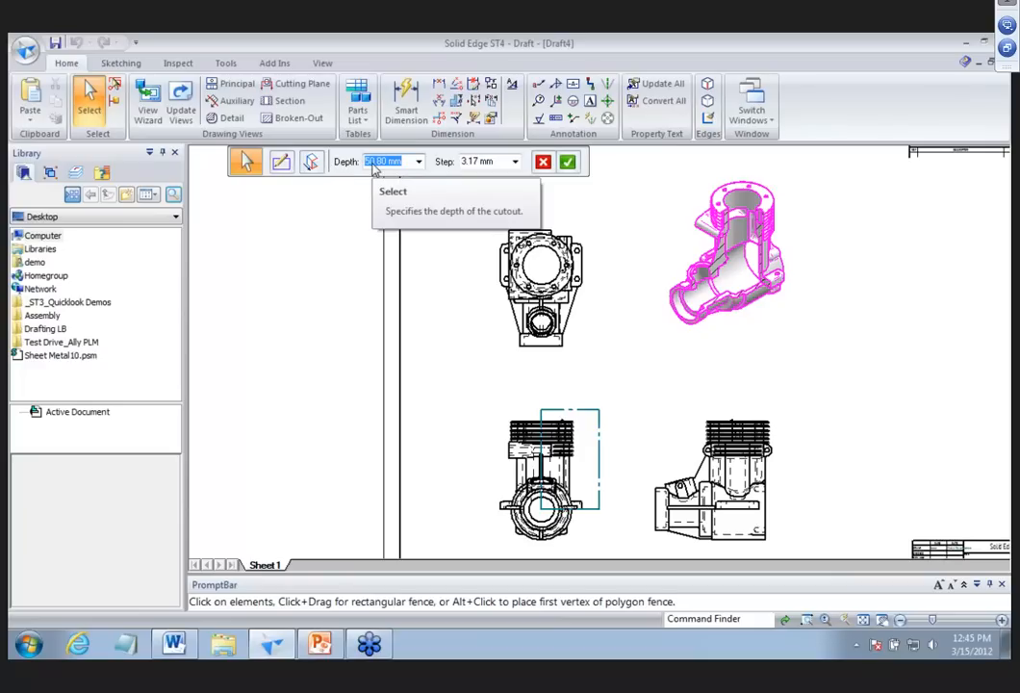
text(80)
click(566, 161)
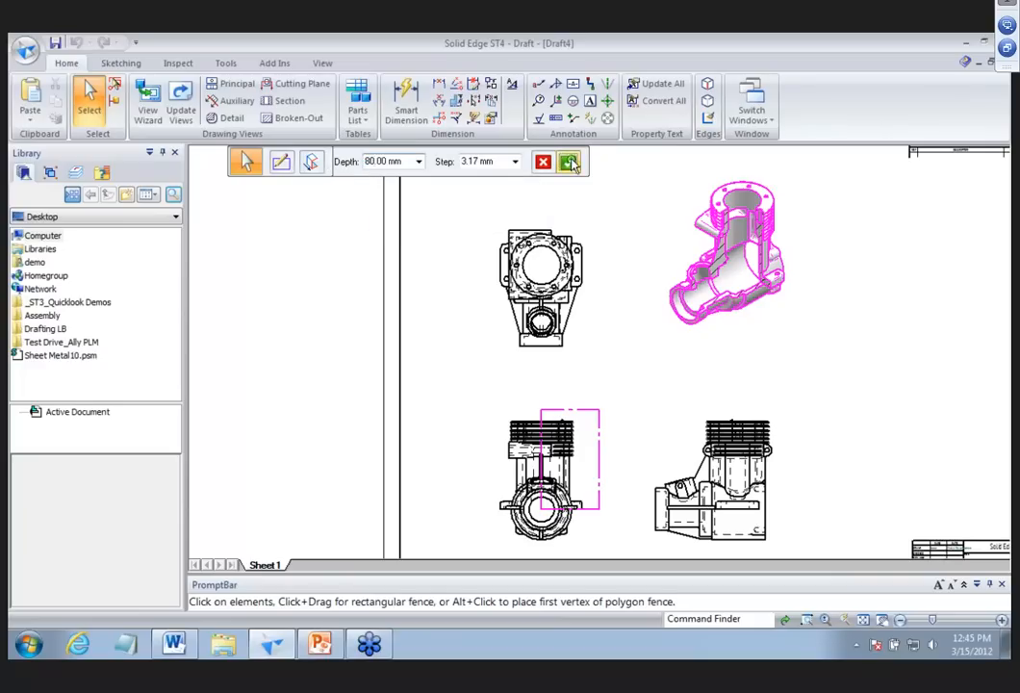
click(180, 102)
click(826, 265)
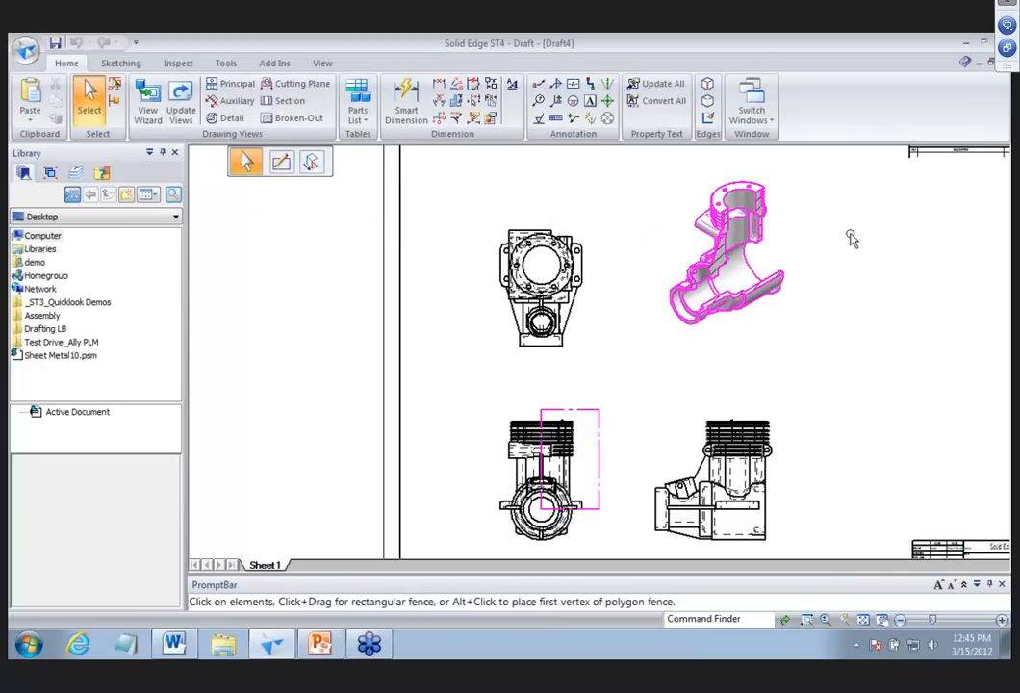
click(859, 230)
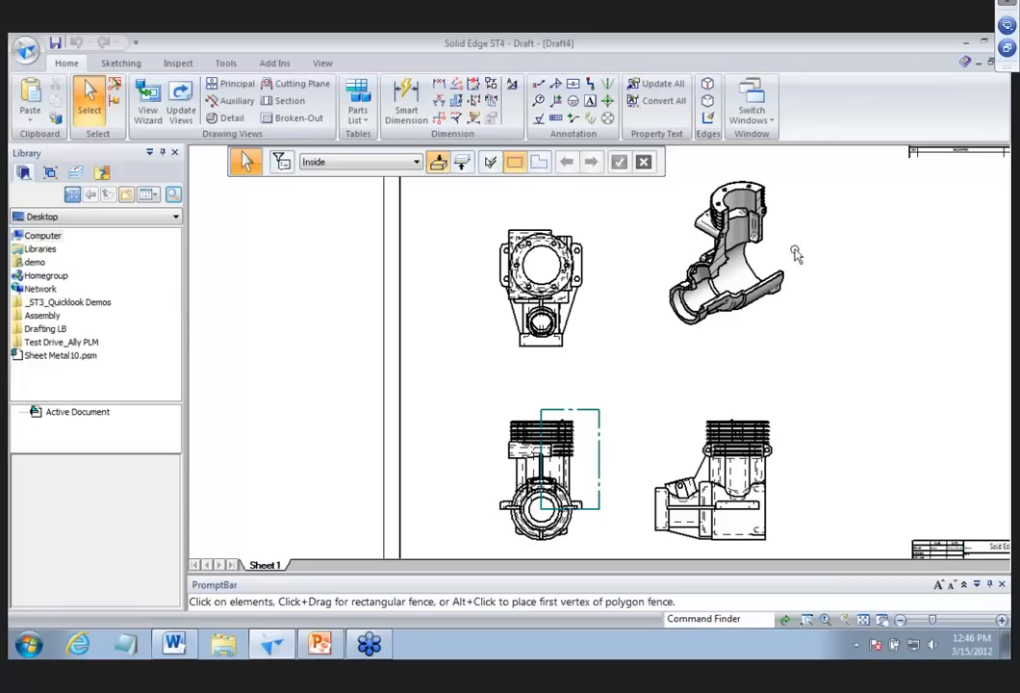
Create another new draft document and open dr_plate.par as the model for the drawing views.
click(23, 48)
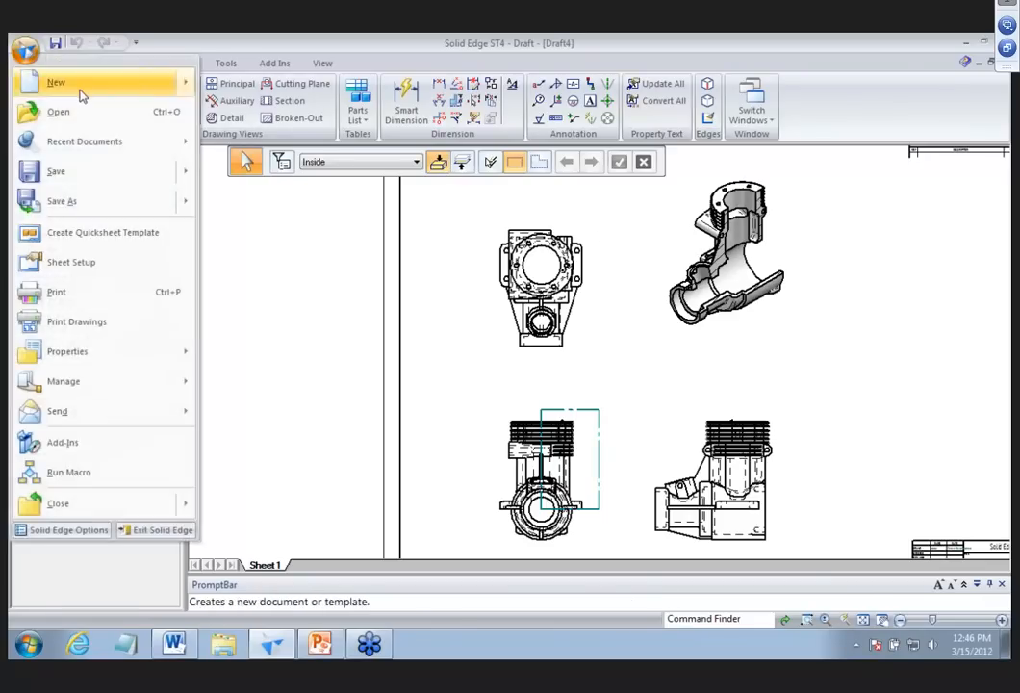
mouse_move(81, 94)
click(322, 269)
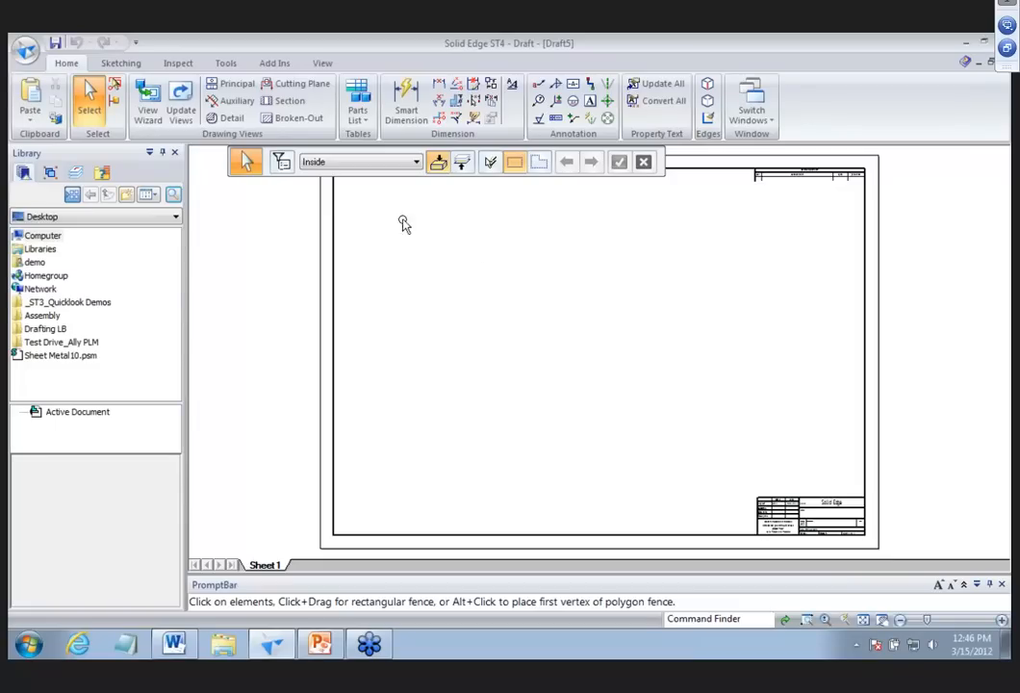
click(147, 101)
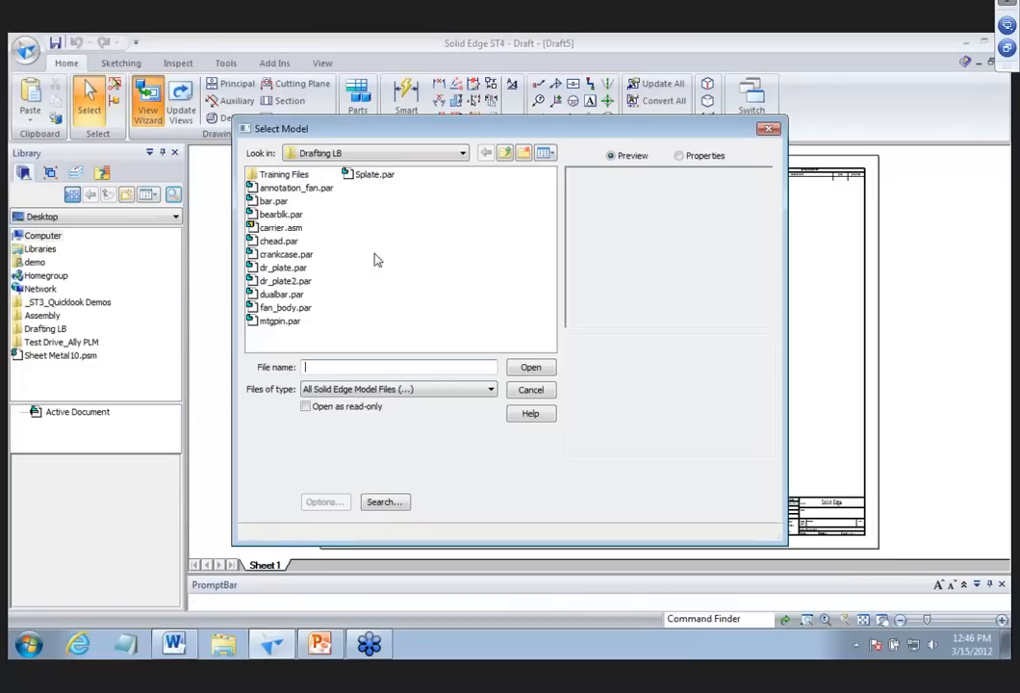
click(289, 268)
click(529, 369)
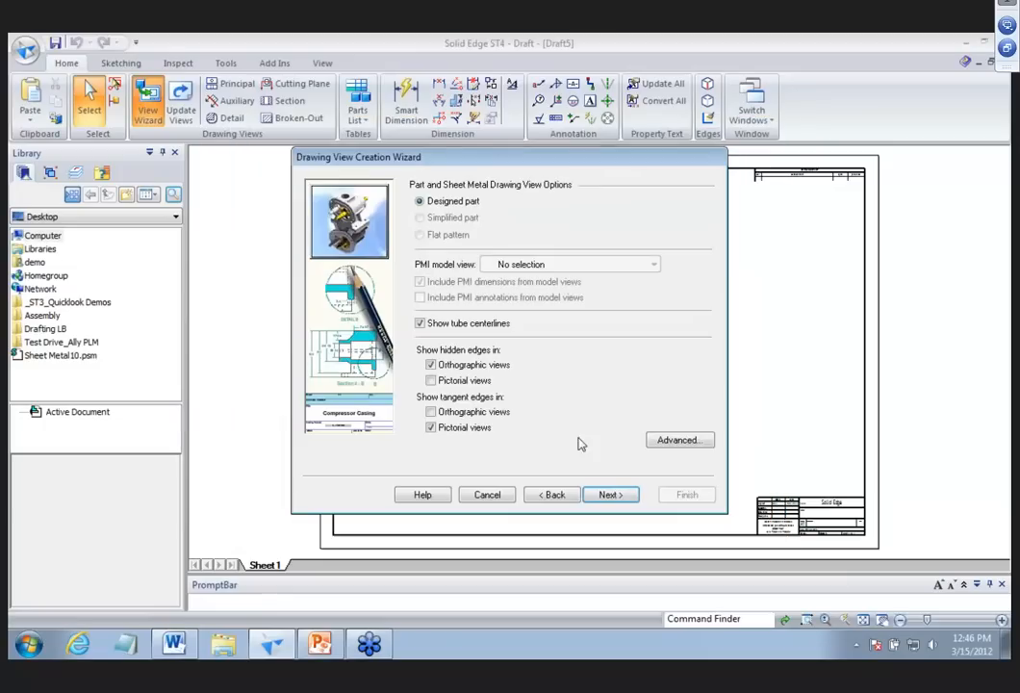
Lay out dr_plate.par's front view with top, right and two isometric views, place them at 2:1 scale, and select the front view.
click(608, 495)
click(605, 494)
click(562, 249)
click(622, 244)
click(623, 306)
click(624, 370)
click(686, 494)
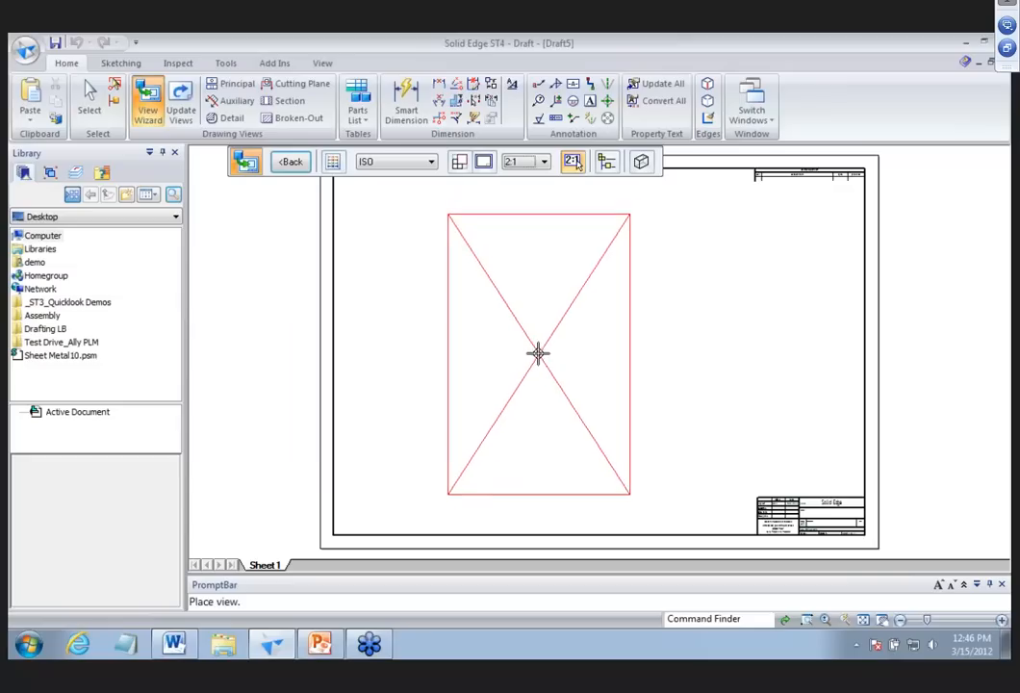
click(544, 346)
click(454, 330)
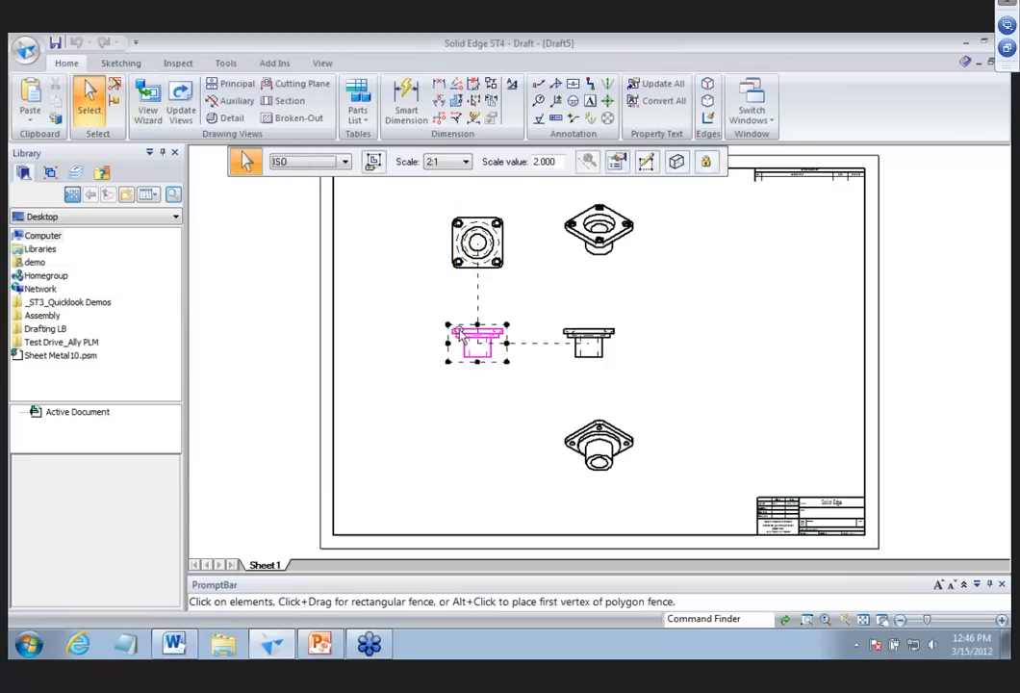
Move the front view with its aligned views to the lower left of the sheet and the lower isometric view above the title block.
drag(455, 330, 384, 469)
drag(605, 432, 788, 422)
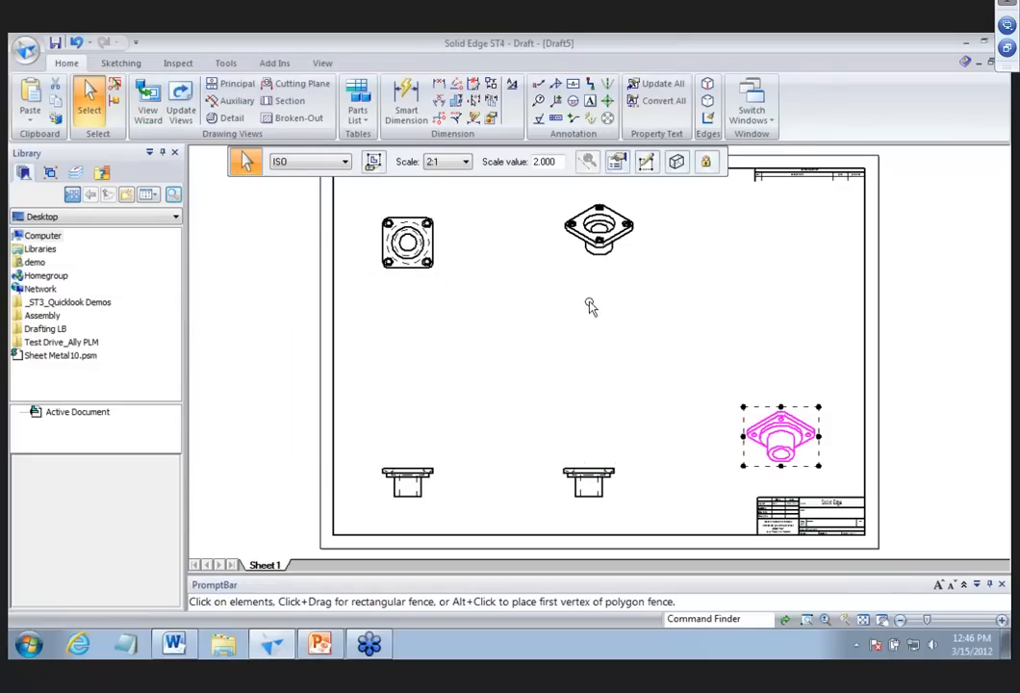
Turn off the hidden edge style in the top view's display properties.
click(420, 243)
right_click(404, 262)
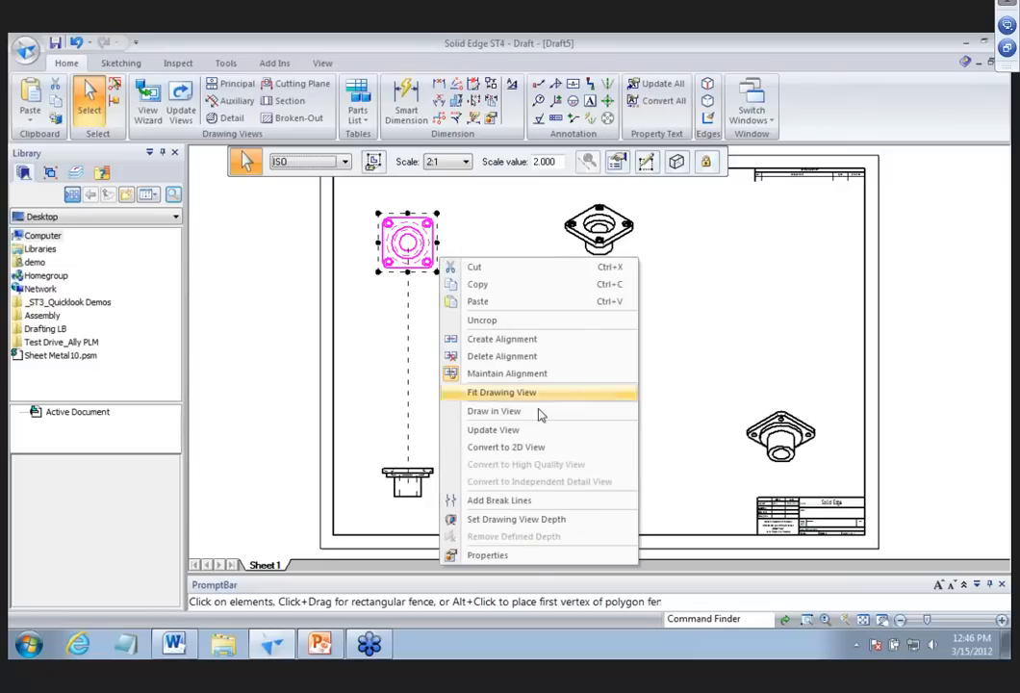
click(520, 554)
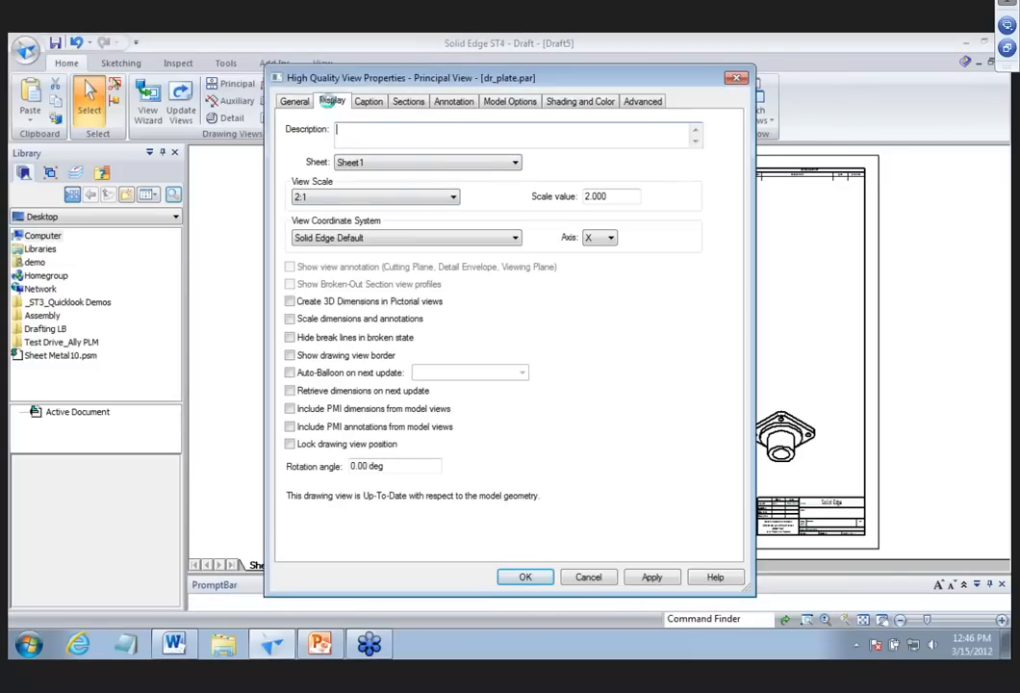
click(330, 102)
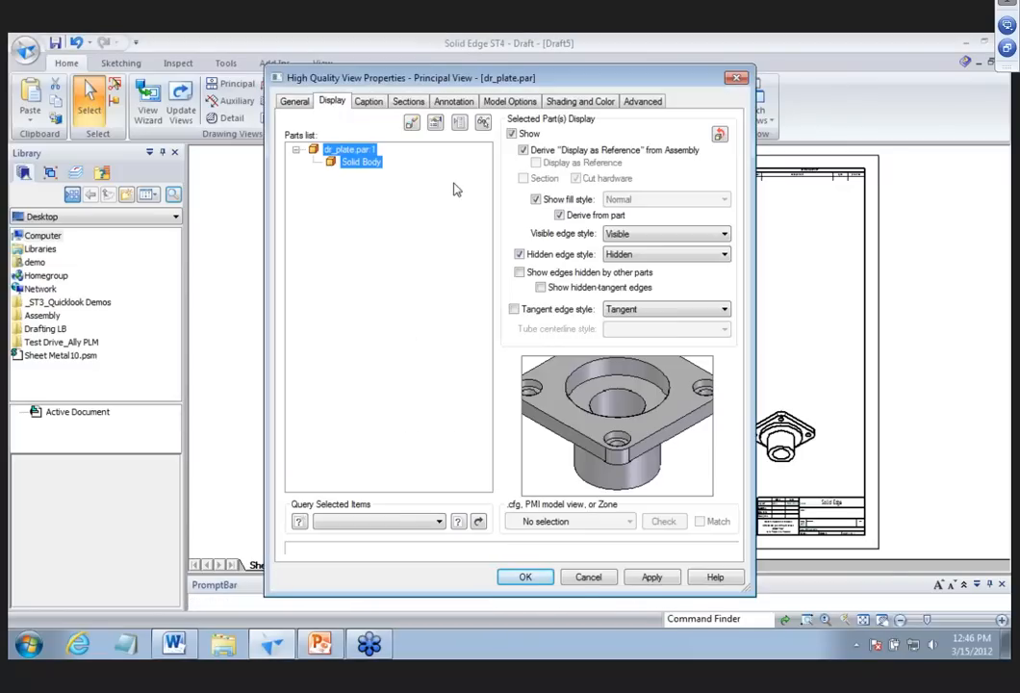
click(519, 255)
key(Return)
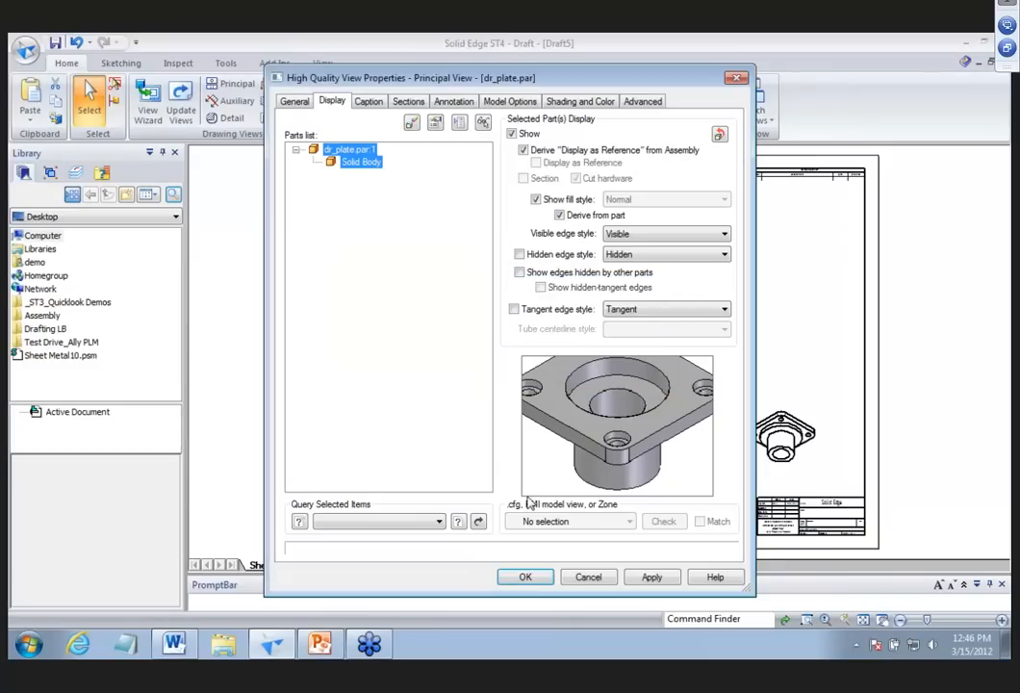
click(524, 579)
click(628, 279)
Scale the upper isometric view to 5:1, move it to the middle of the sheet and set it to Shaded with Edges.
click(598, 217)
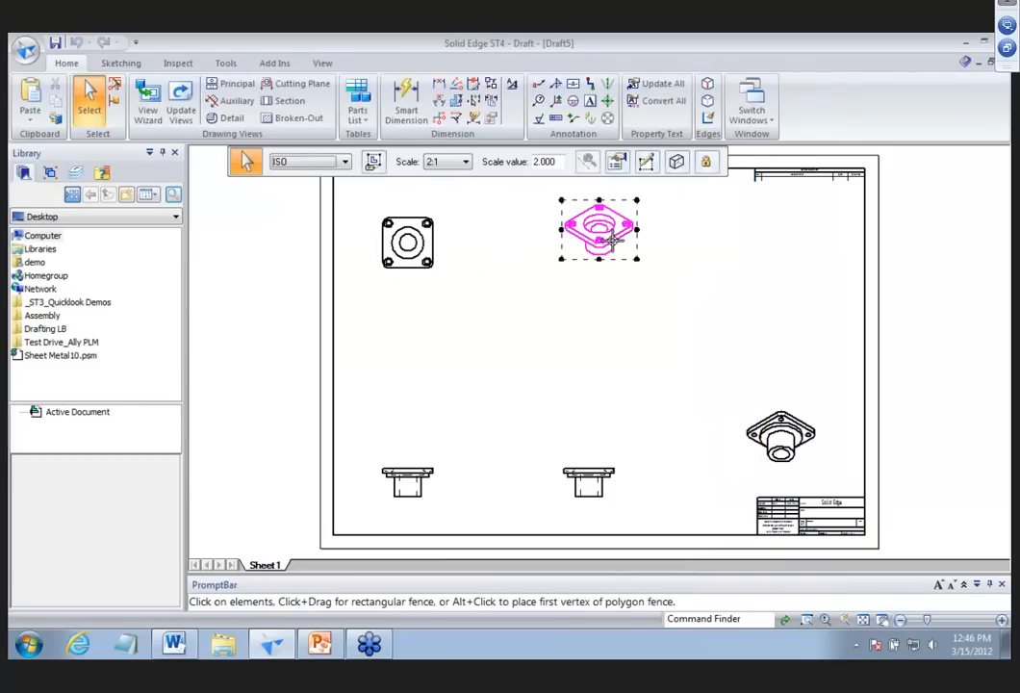
click(464, 162)
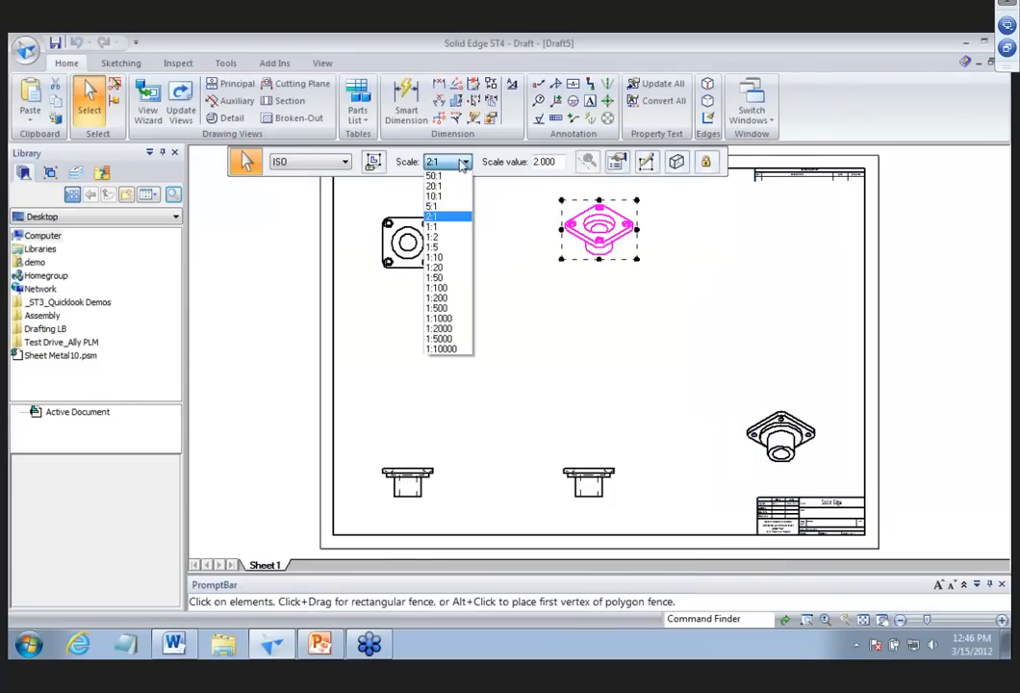
click(438, 205)
drag(685, 283, 697, 368)
click(676, 160)
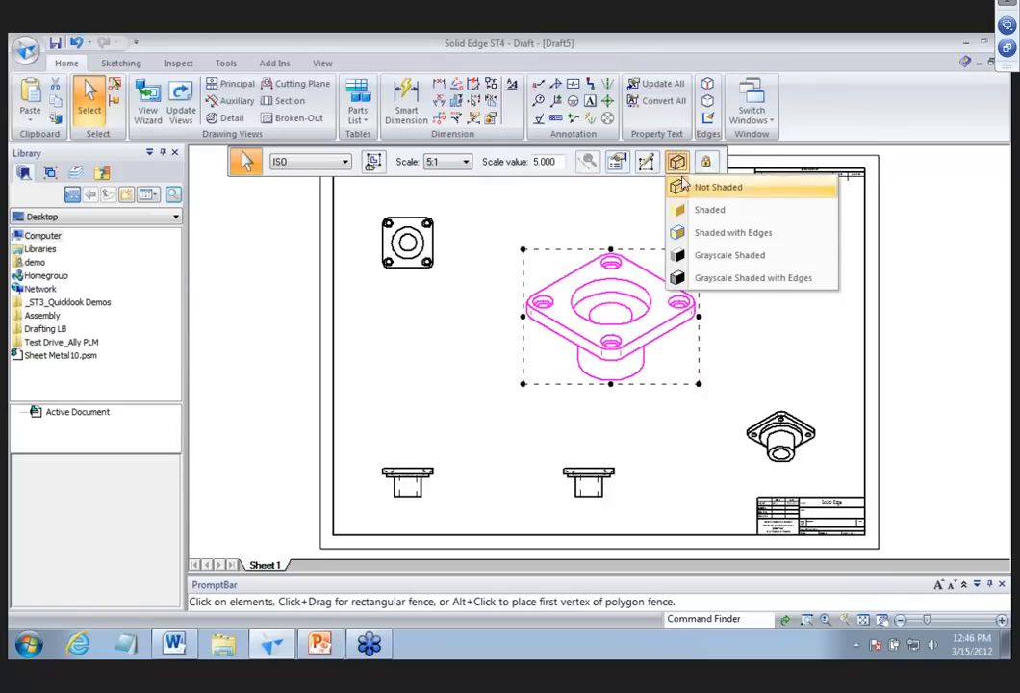
click(724, 231)
click(734, 242)
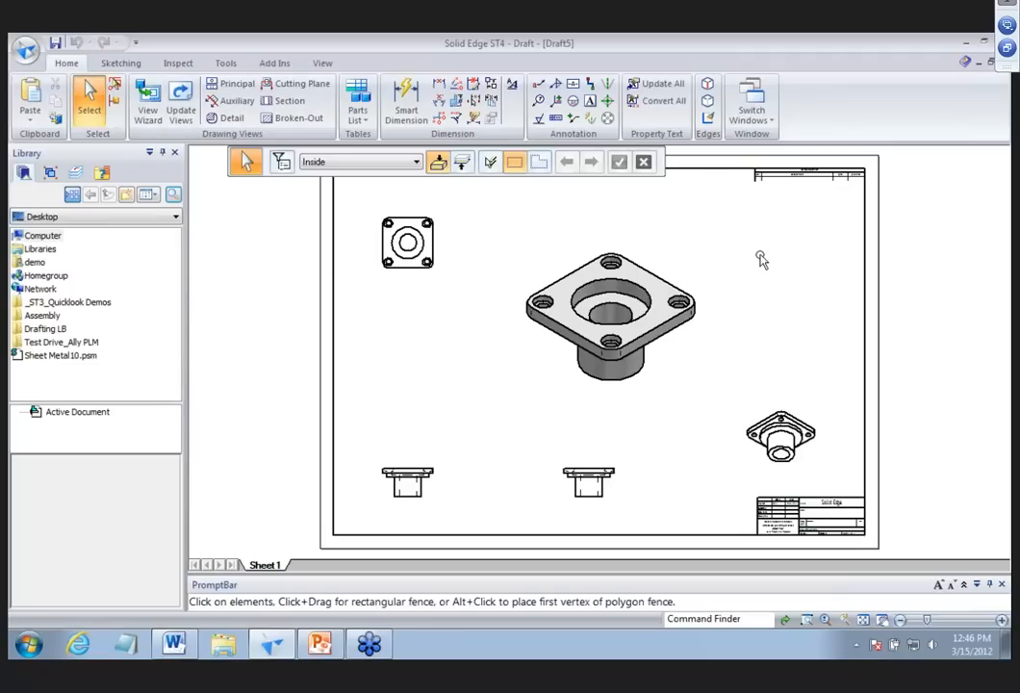
Convert the draft into a Quicksheet template, accepting the removal of geometry from all drawing views.
click(23, 50)
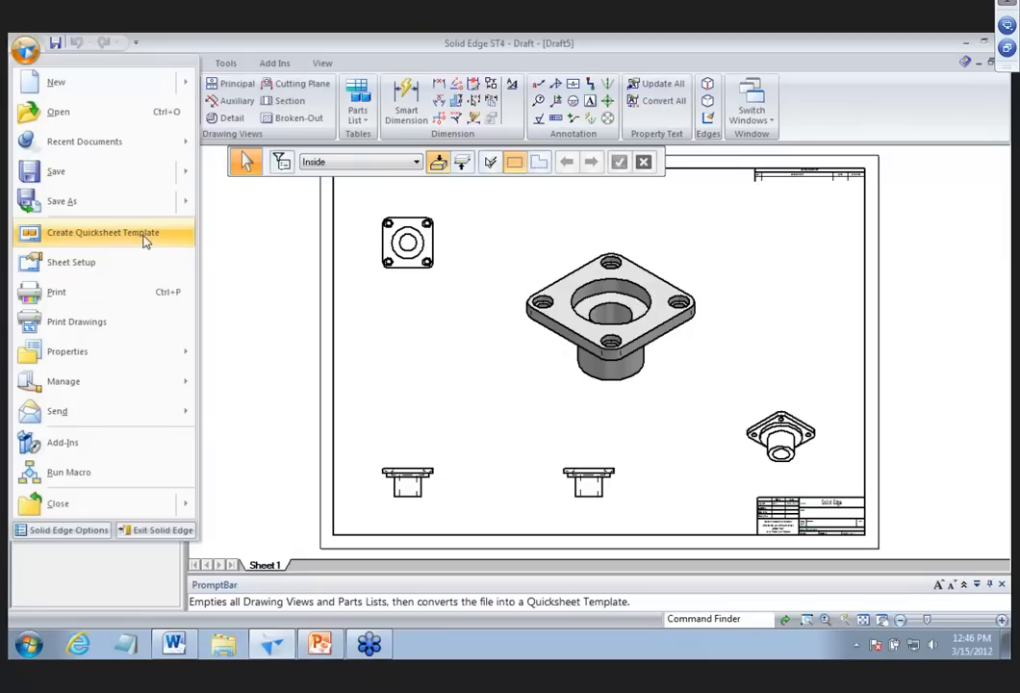
click(144, 235)
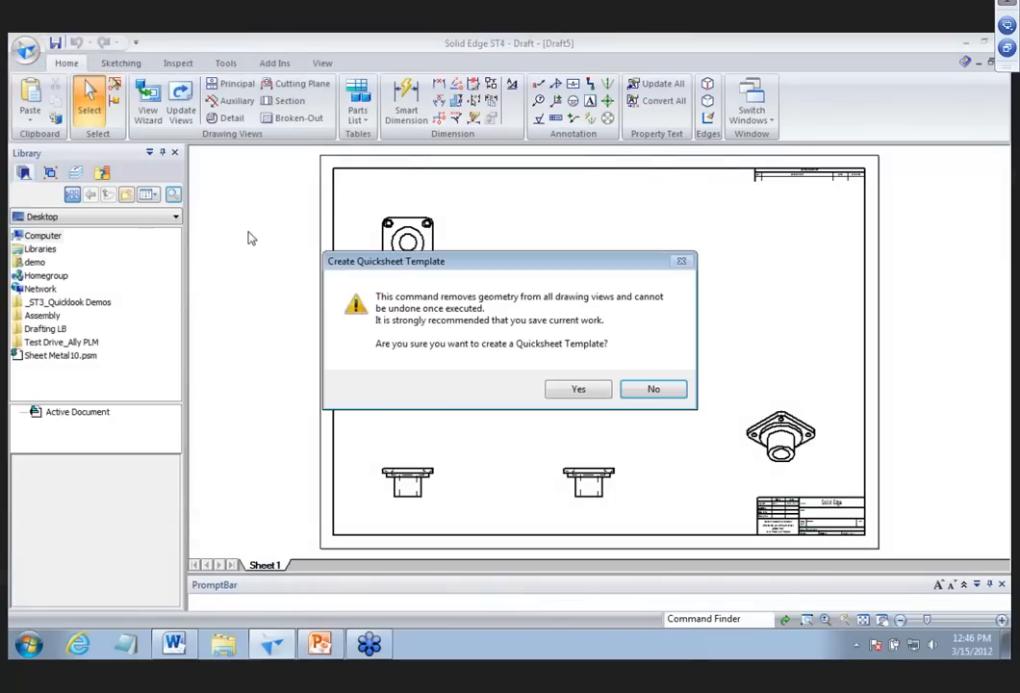
click(576, 388)
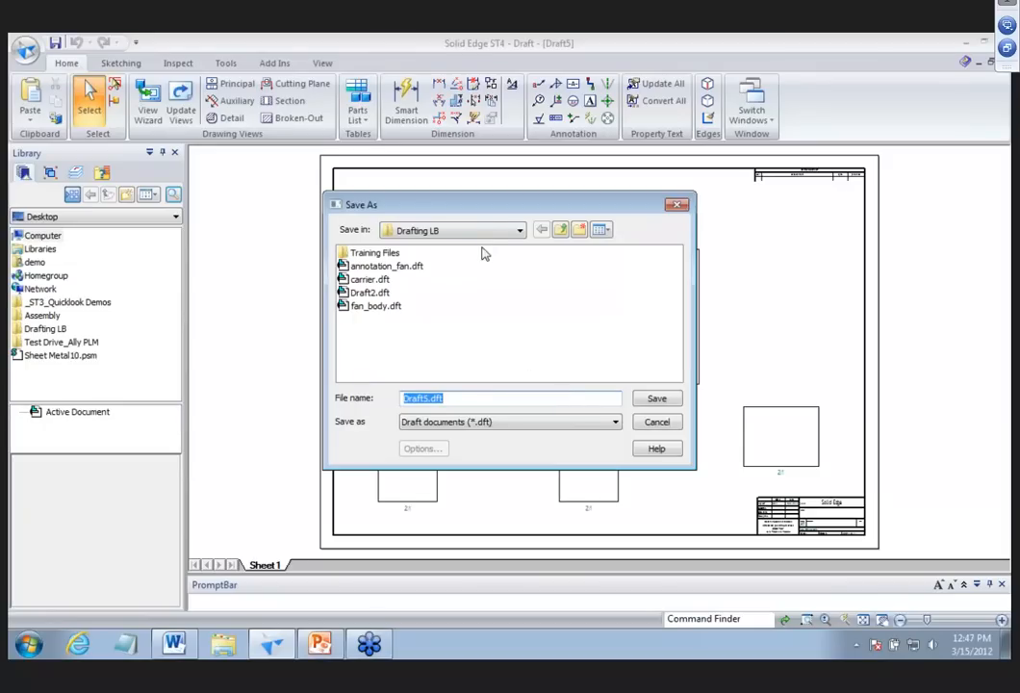
Save the template as LUNCH BYTES in the Quicksheet folder under Program Files, Solid Edge ST4, Template.
click(492, 236)
click(530, 326)
double_click(501, 296)
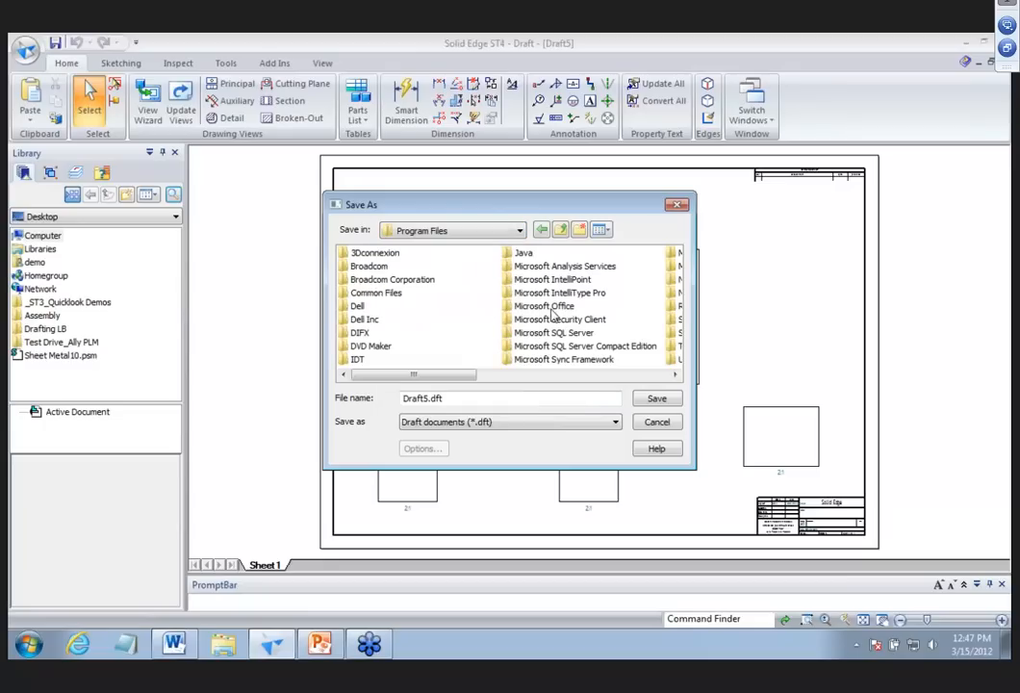
click(608, 376)
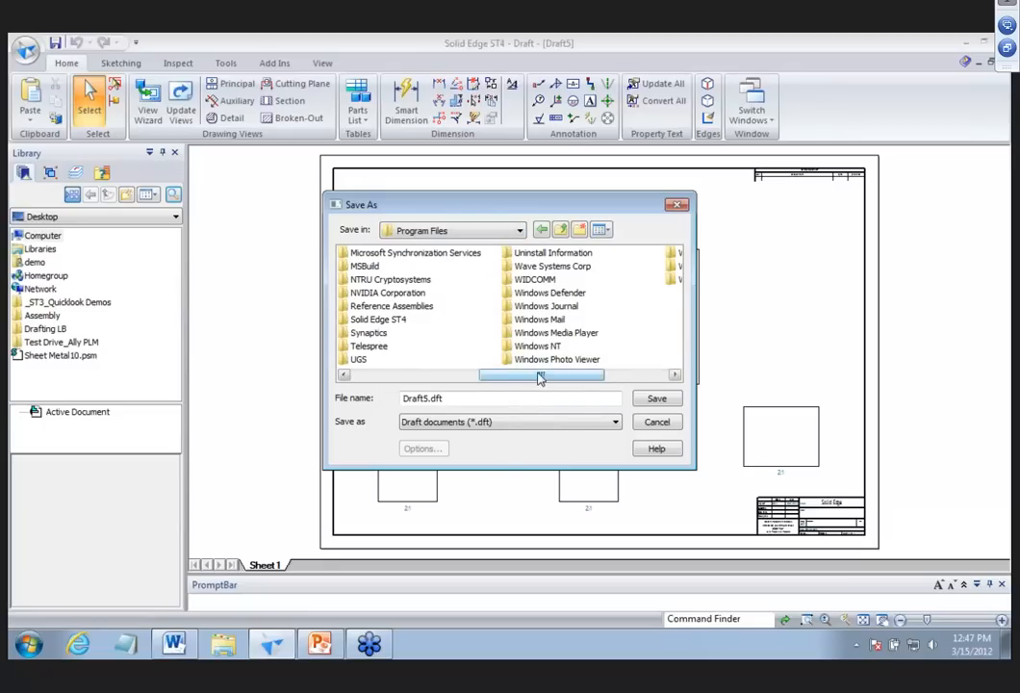
double_click(383, 320)
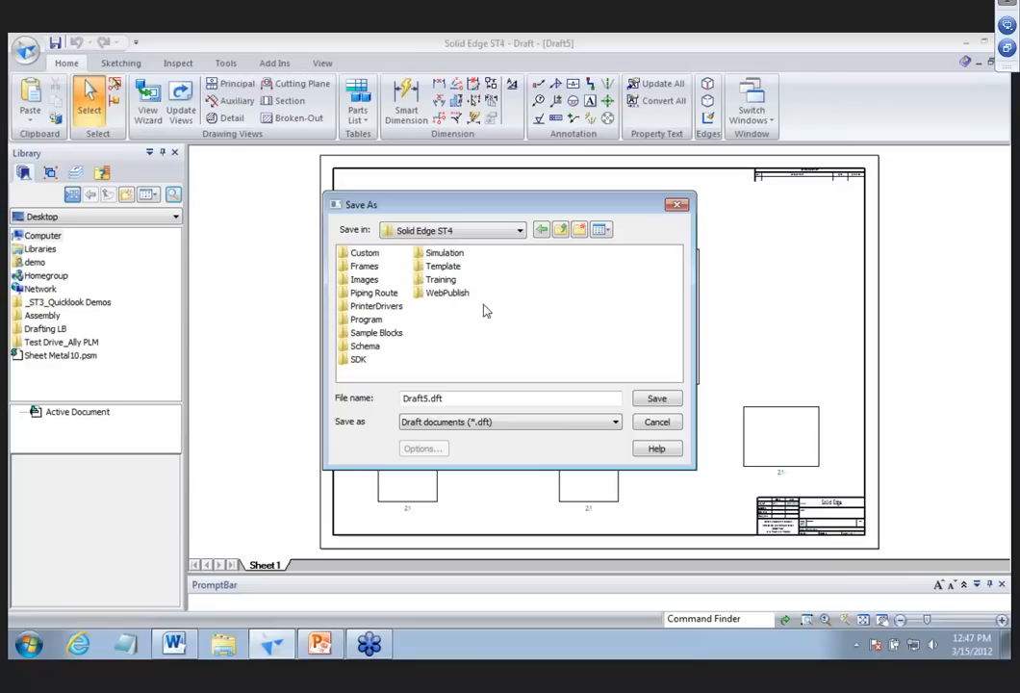
double_click(447, 268)
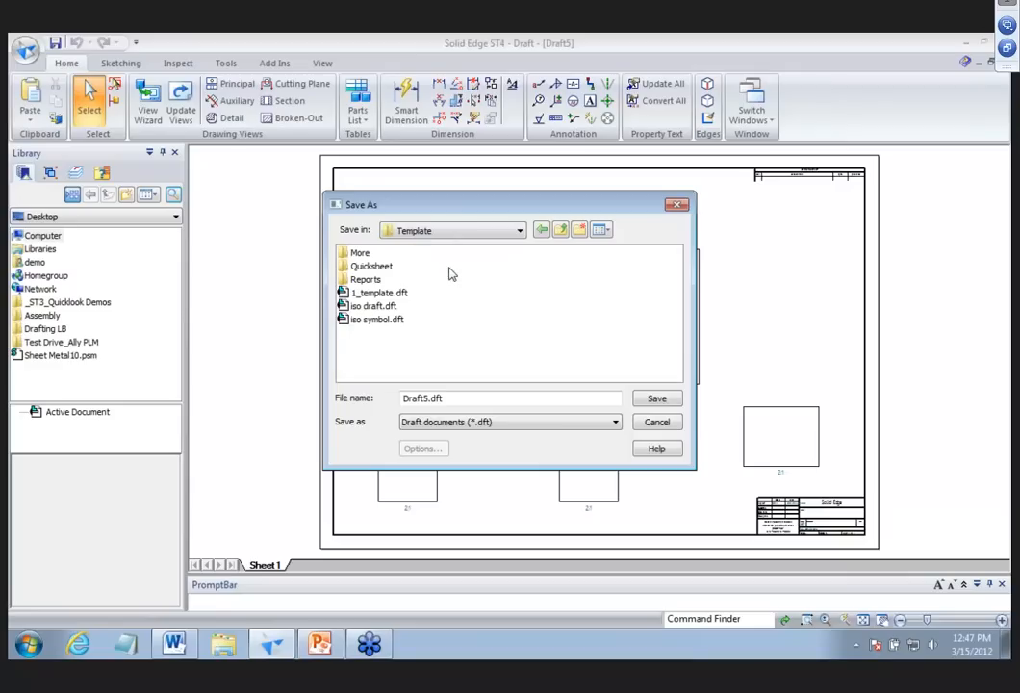
double_click(370, 268)
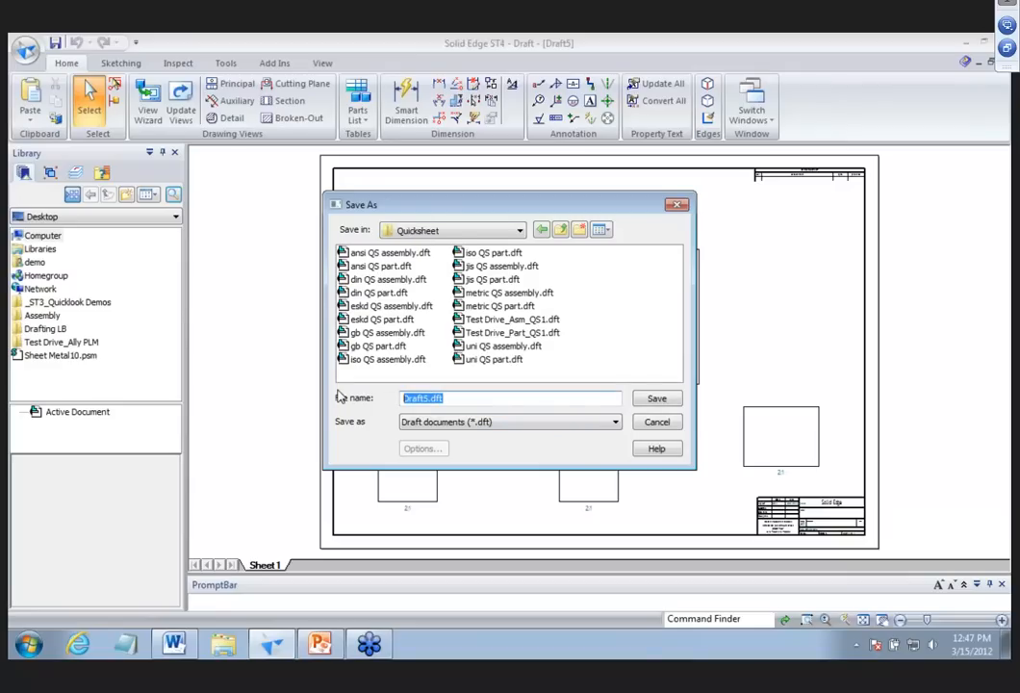
text(LUNCH BYTES)
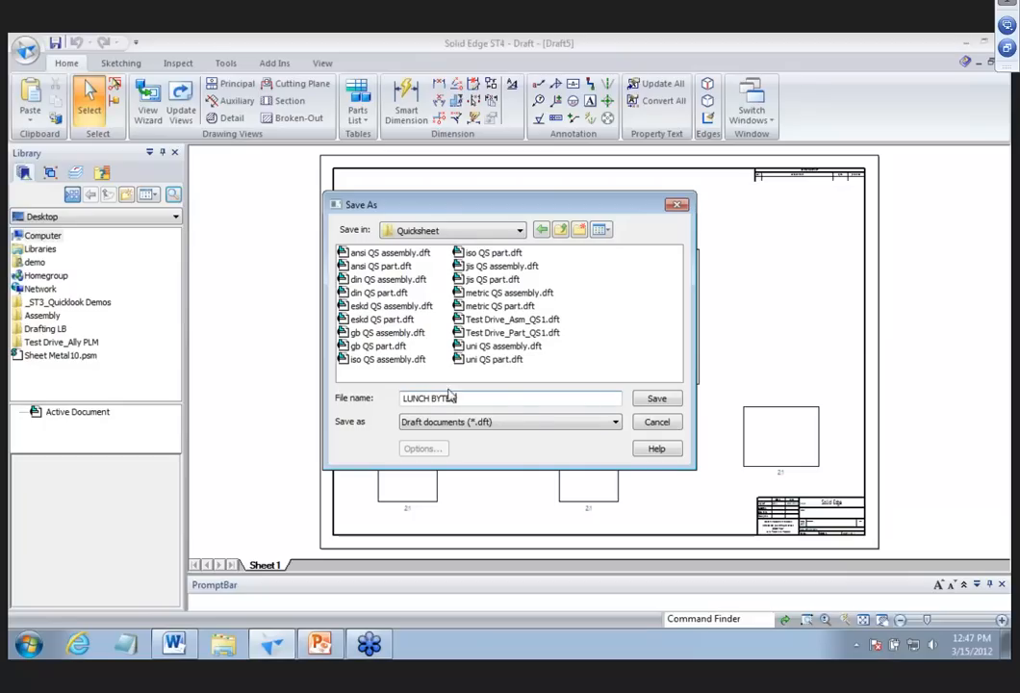
click(643, 401)
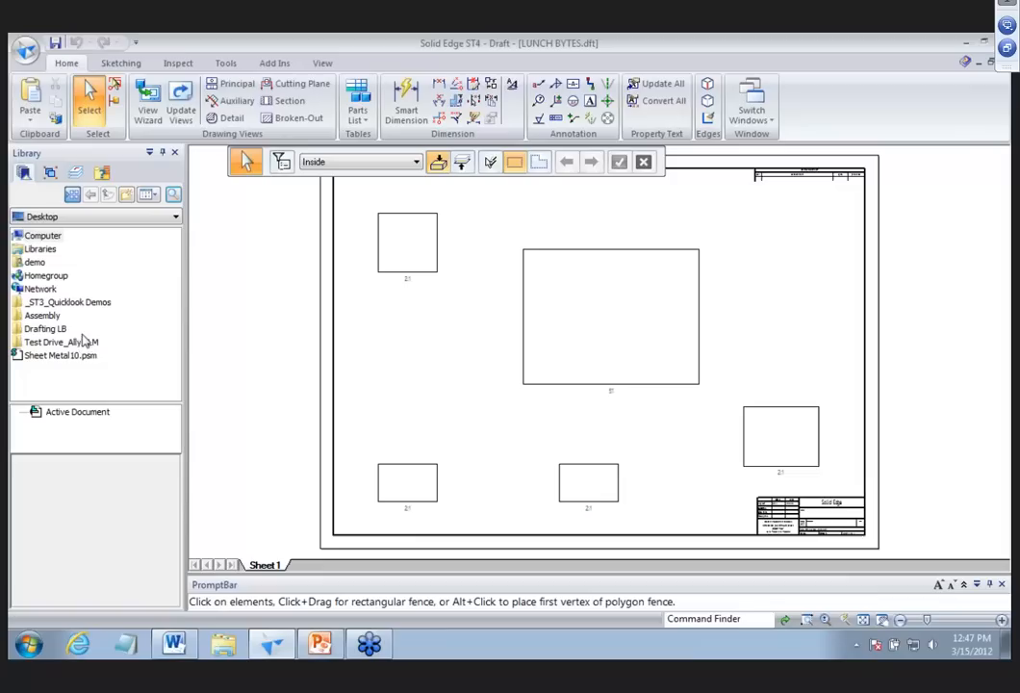
Populate the Quicksheet's empty views with dr_plate2.par from the Drafting LB library folder.
double_click(48, 329)
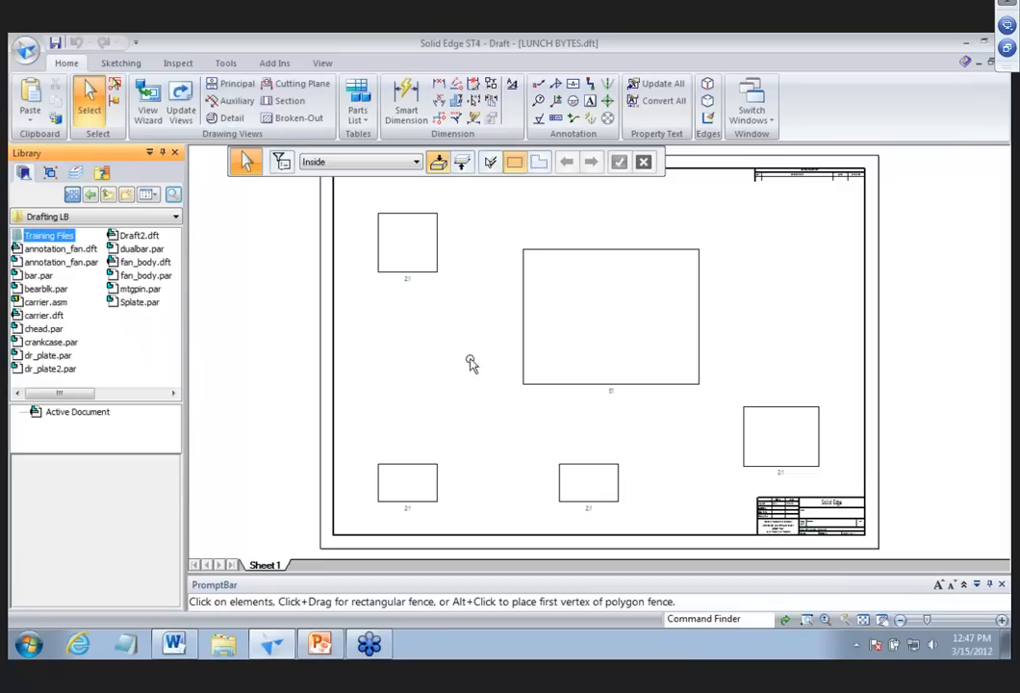
drag(68, 366, 485, 369)
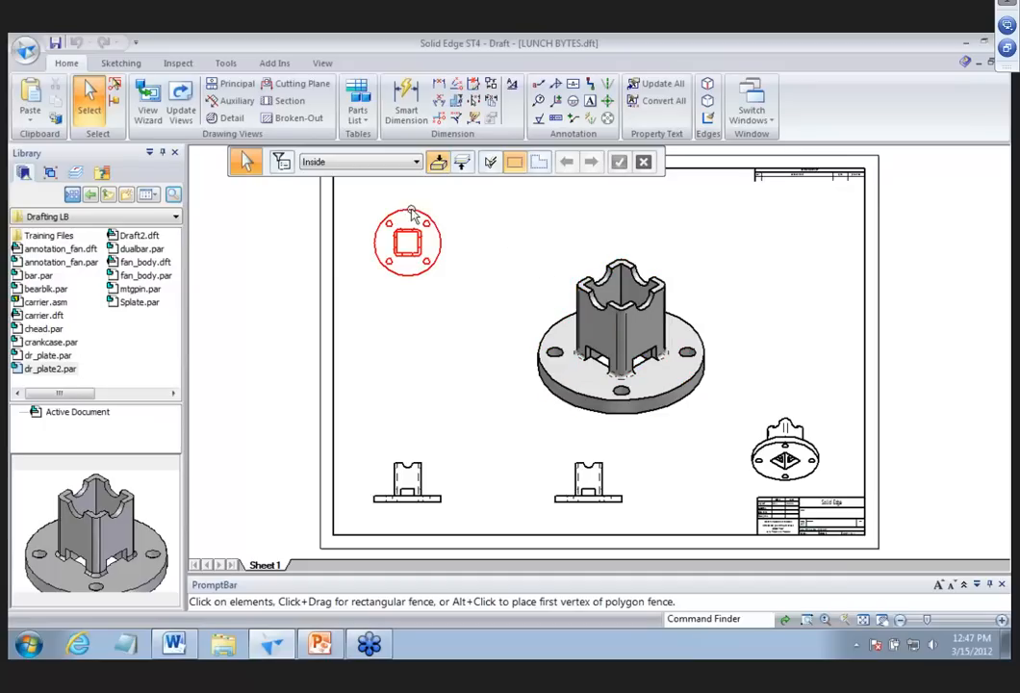
Check LUNCH BYTES.dft and its preview among the Quicksheet templates for new documents, and leave without creating a document.
click(24, 49)
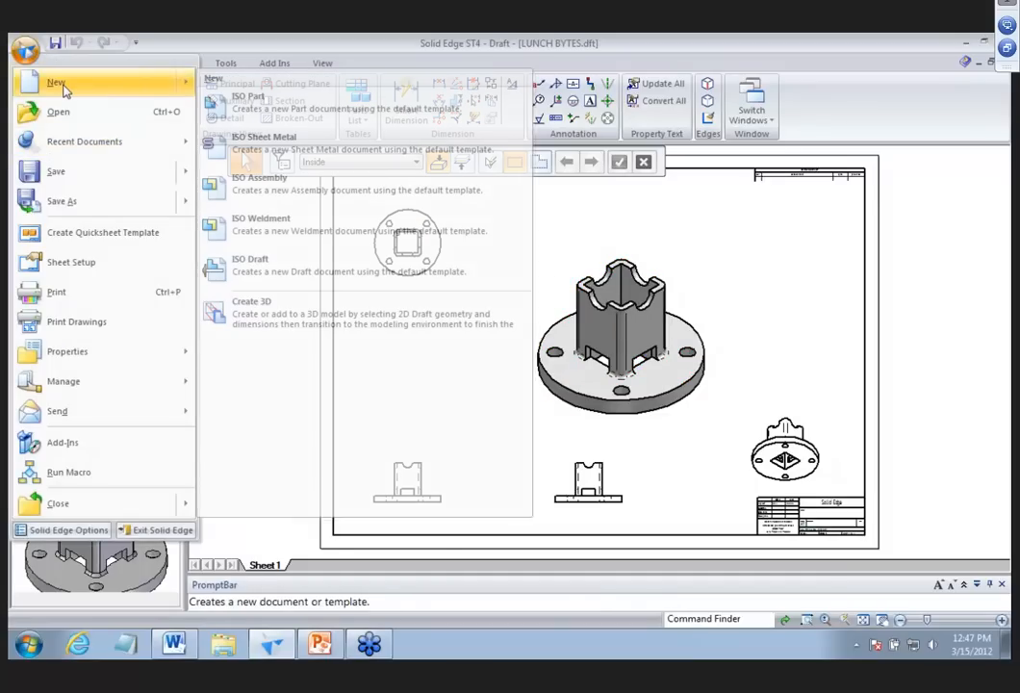
click(59, 85)
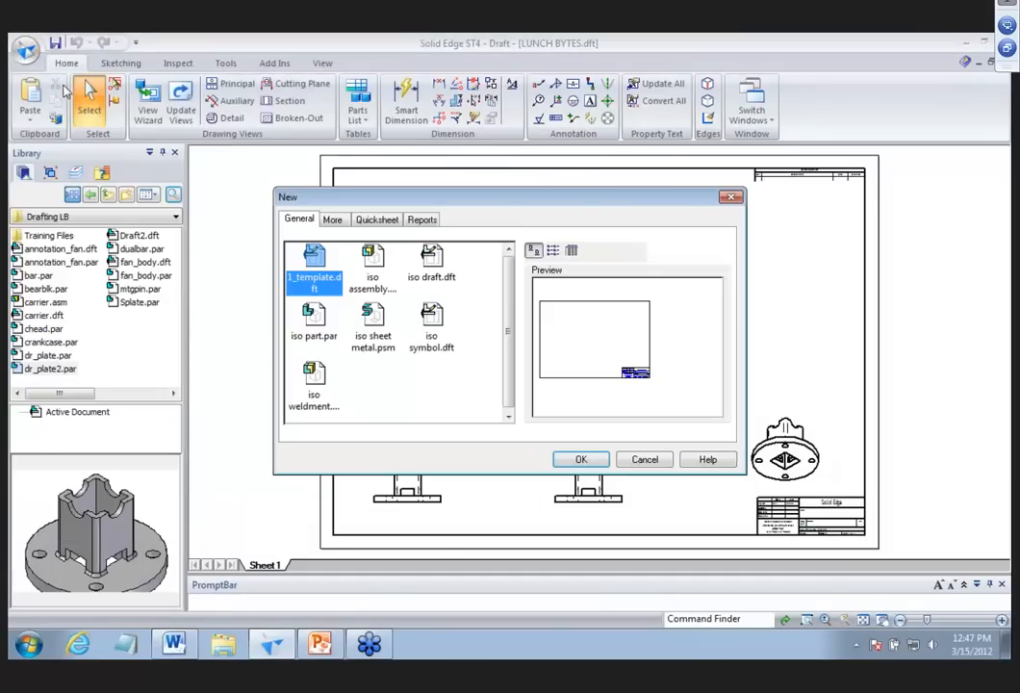
click(371, 223)
drag(506, 286, 507, 344)
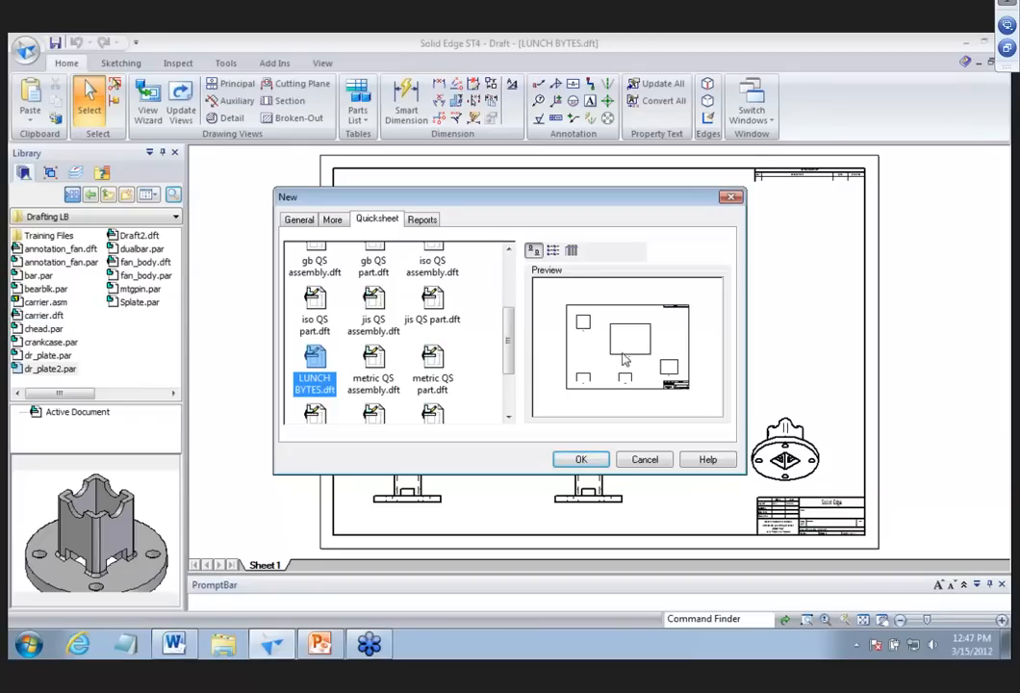
click(645, 459)
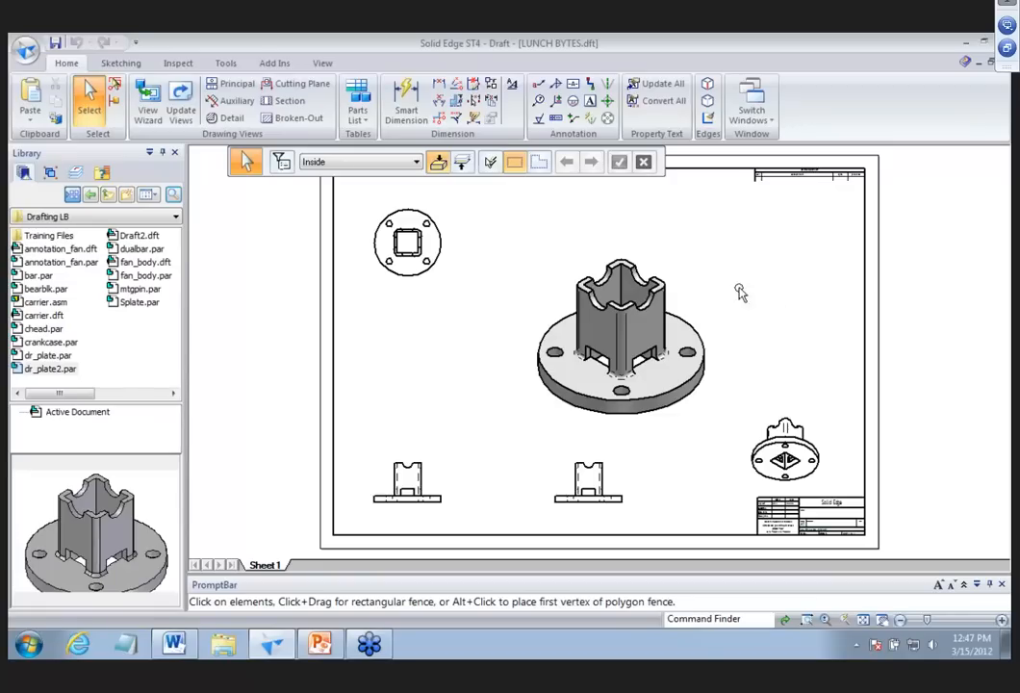
Start opening an existing document and bring up the folder locations to browse away from the Quicksheet folder.
click(25, 48)
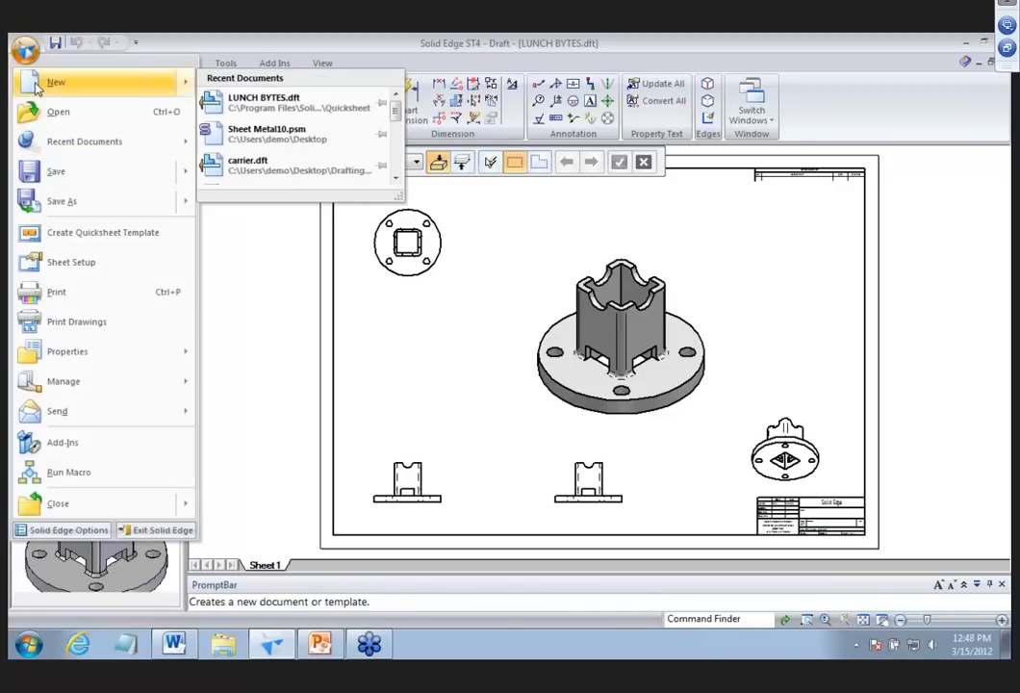
click(60, 112)
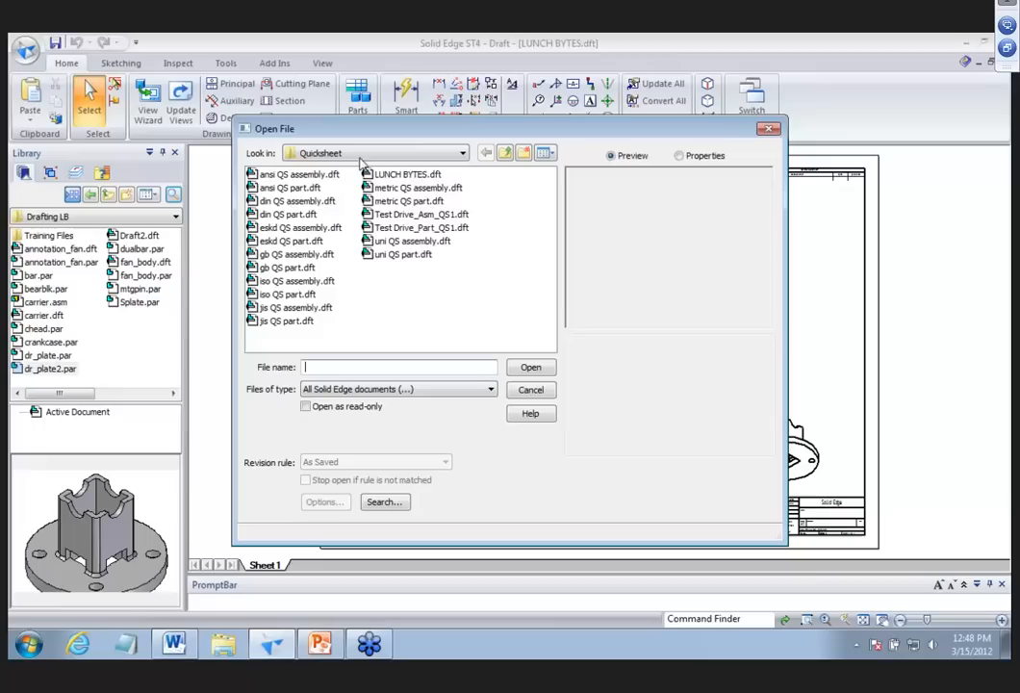
click(300, 151)
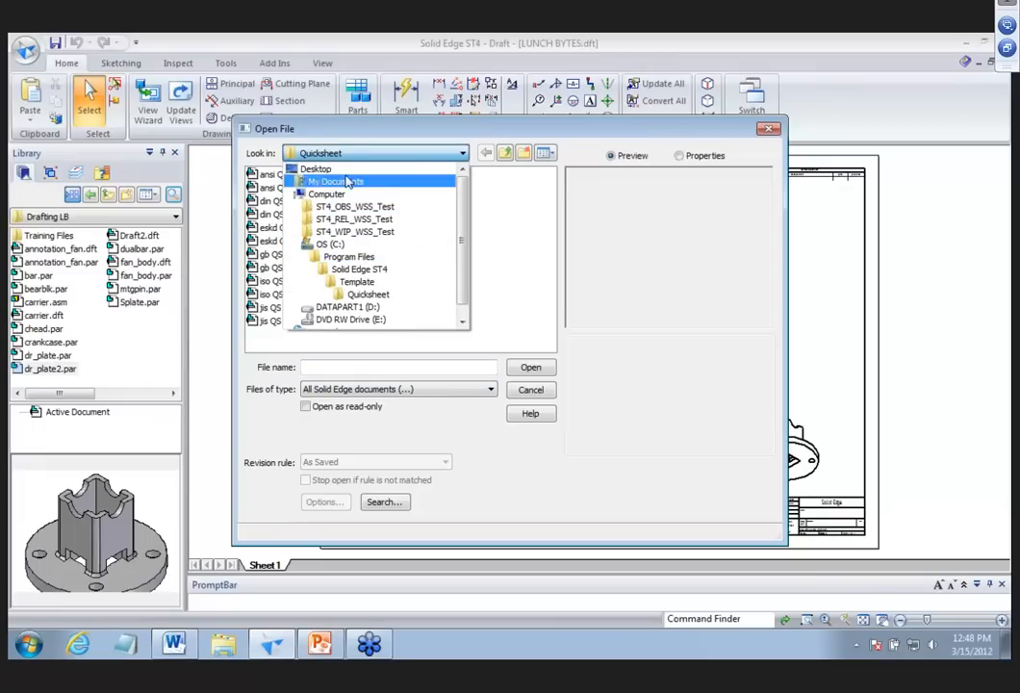
Open the fan_body.dft drawing from the Drafting LB folder.
click(316, 168)
double_click(284, 267)
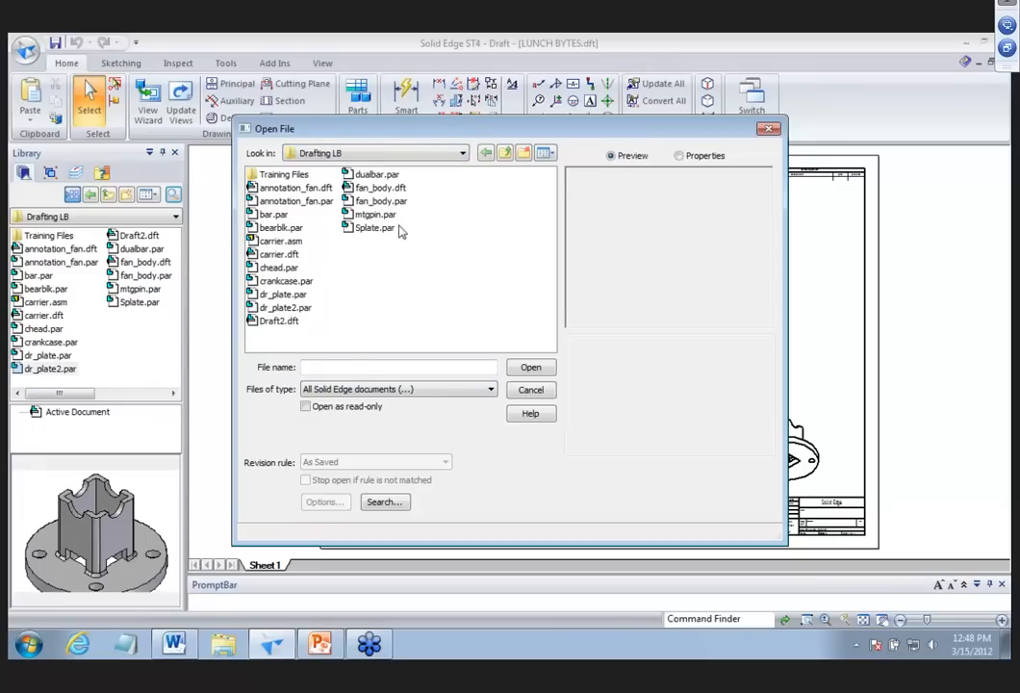
click(387, 193)
click(530, 365)
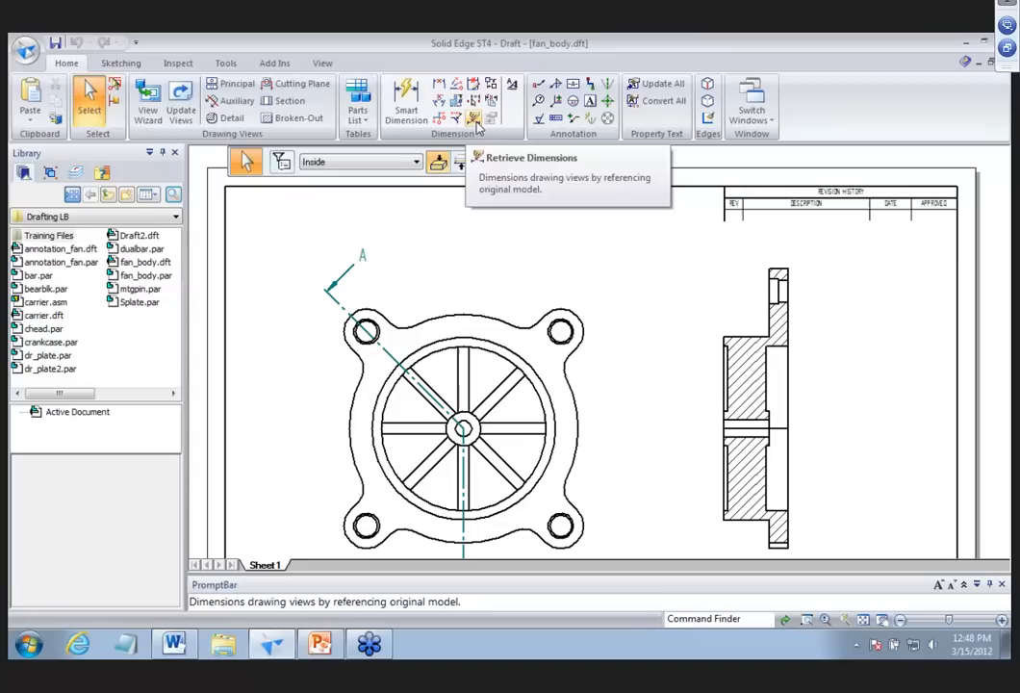
Retrieve the model dimensions into the front view of the fan body and delete the 100 diameter dimension.
click(475, 120)
click(472, 313)
scroll(468, 228, down, 3)
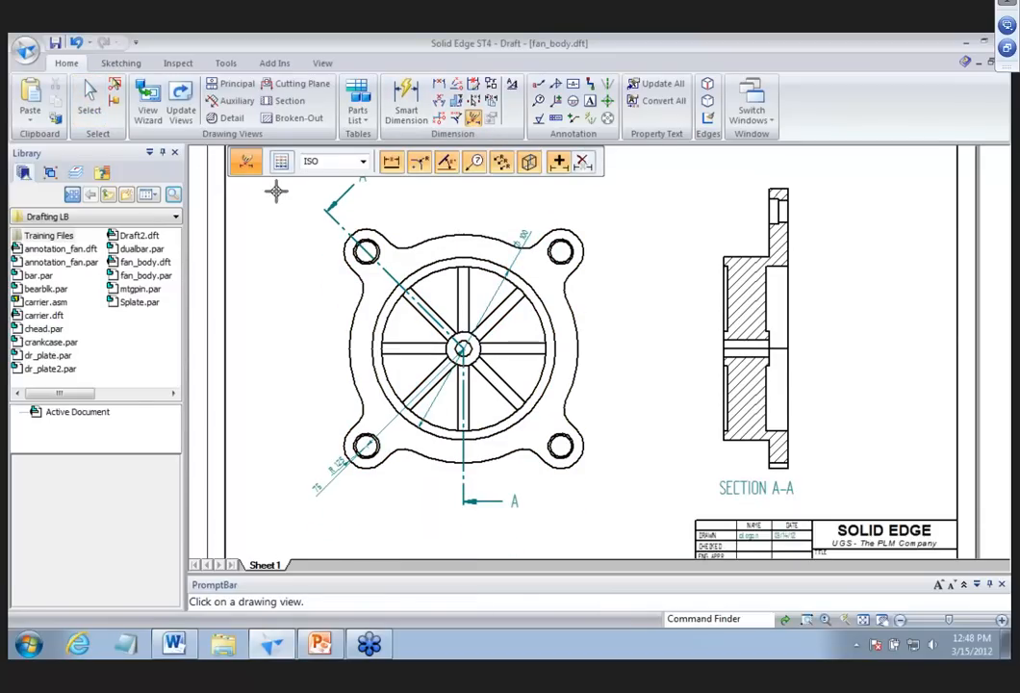
click(89, 96)
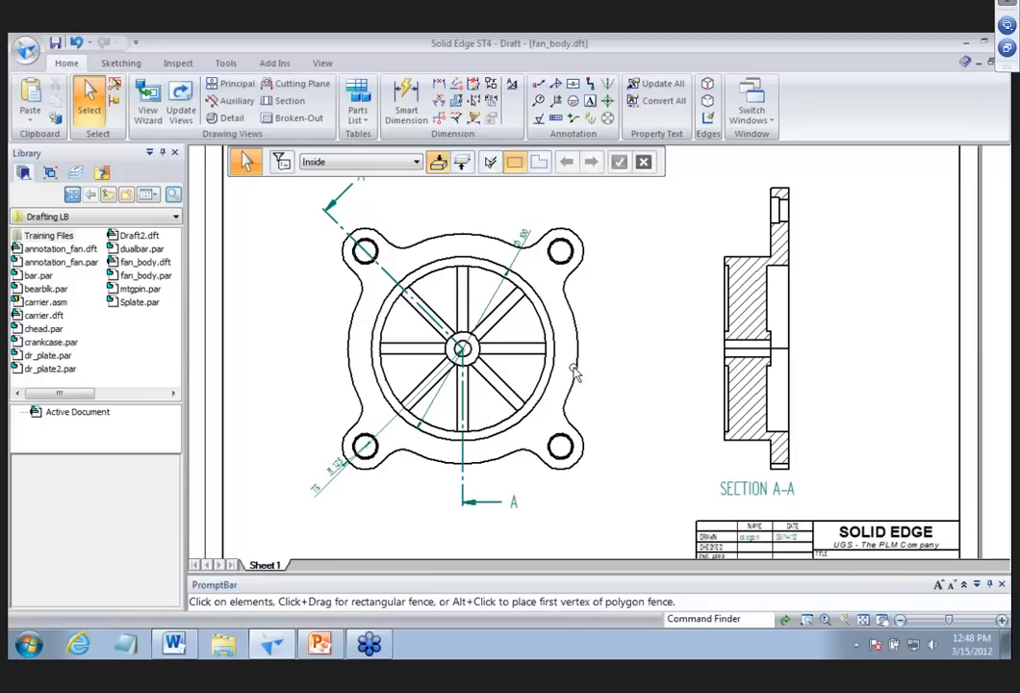
click(523, 256)
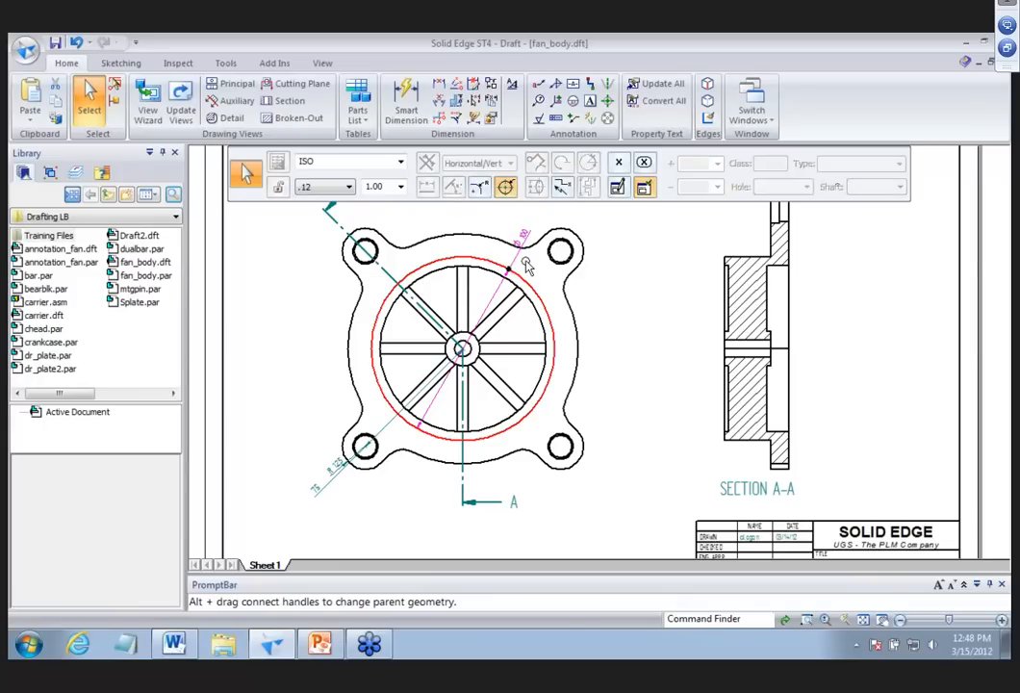
key(Delete)
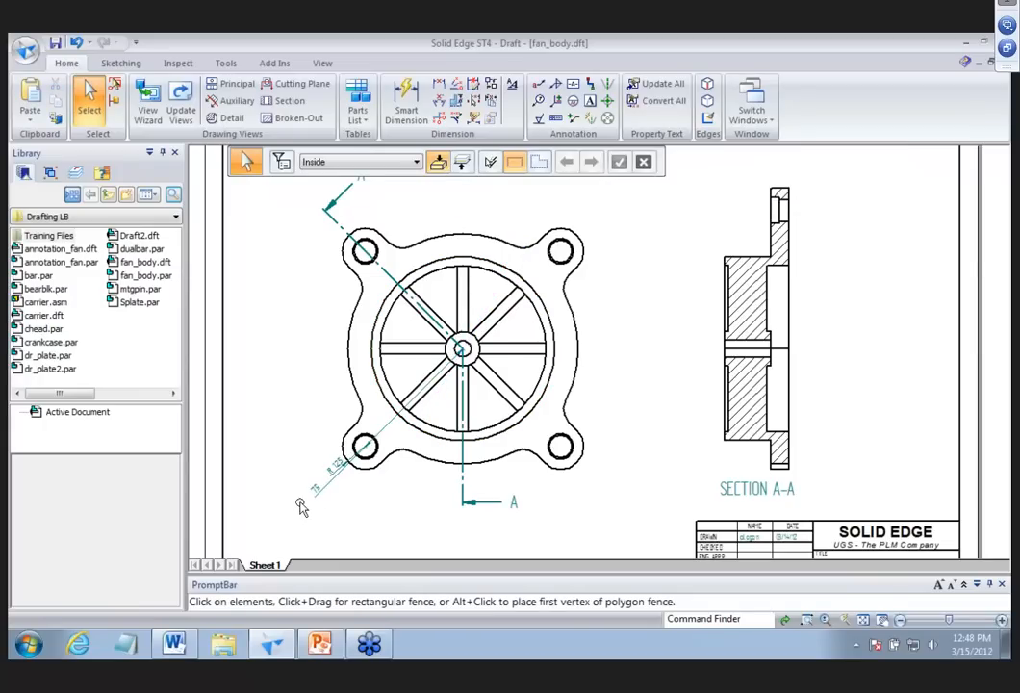
Reposition the retrieved 75 and R 12.5 dimensions outside the front view, to the left of the part outline.
click(336, 490)
drag(332, 489, 253, 405)
drag(301, 340, 281, 285)
click(334, 474)
drag(334, 475, 268, 444)
key(Escape)
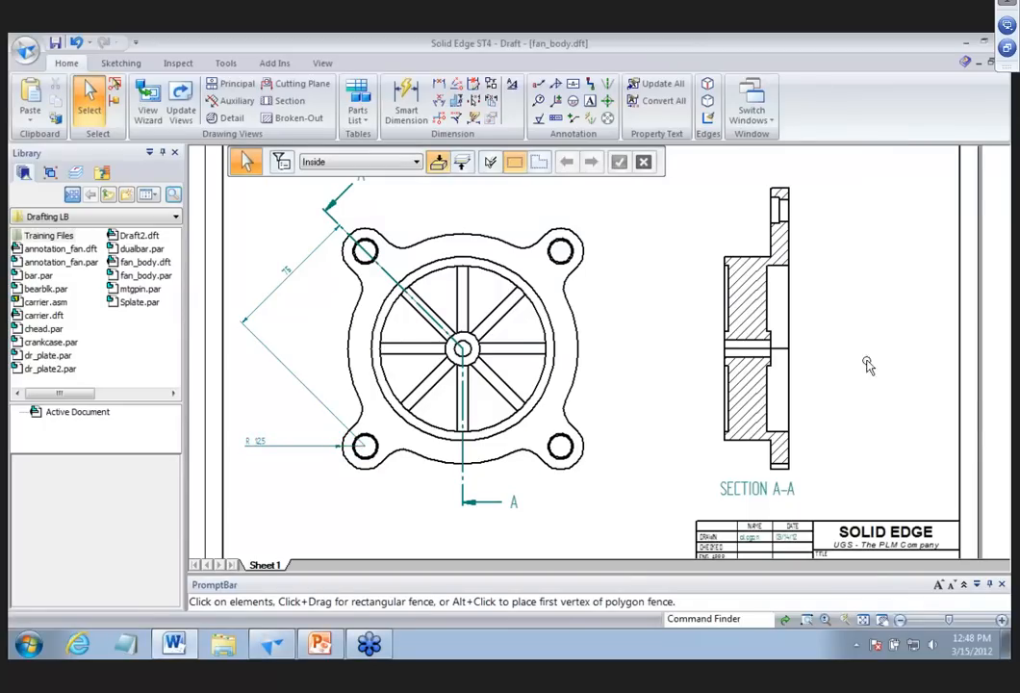
Place a By 2 Points center mark on the upper-right bolt hole, aligned to the centre of the large circle.
click(607, 100)
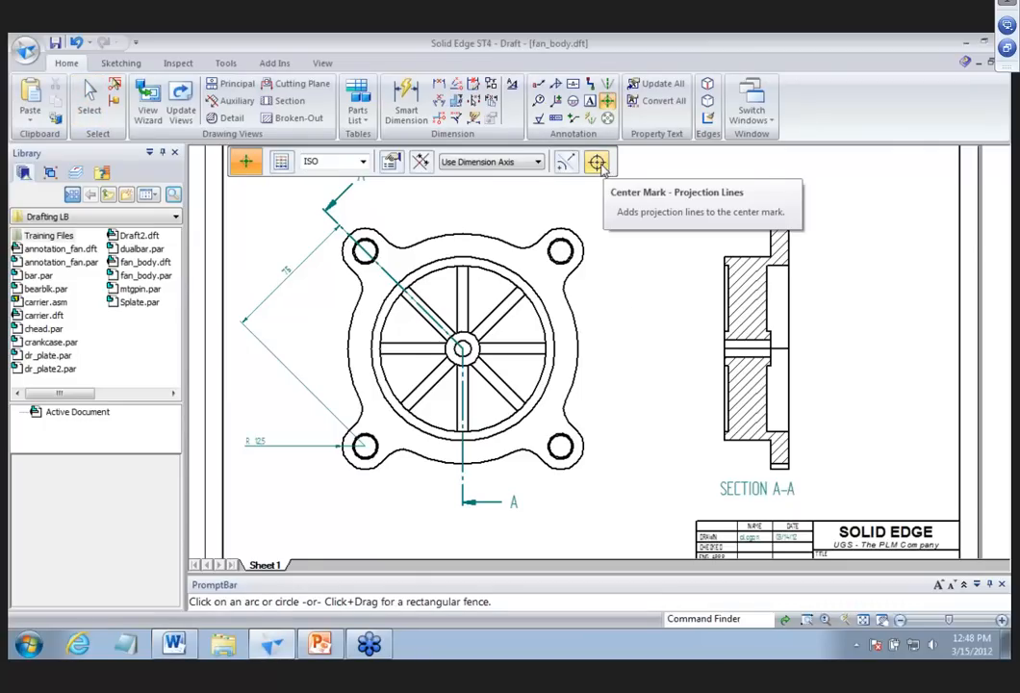
click(522, 164)
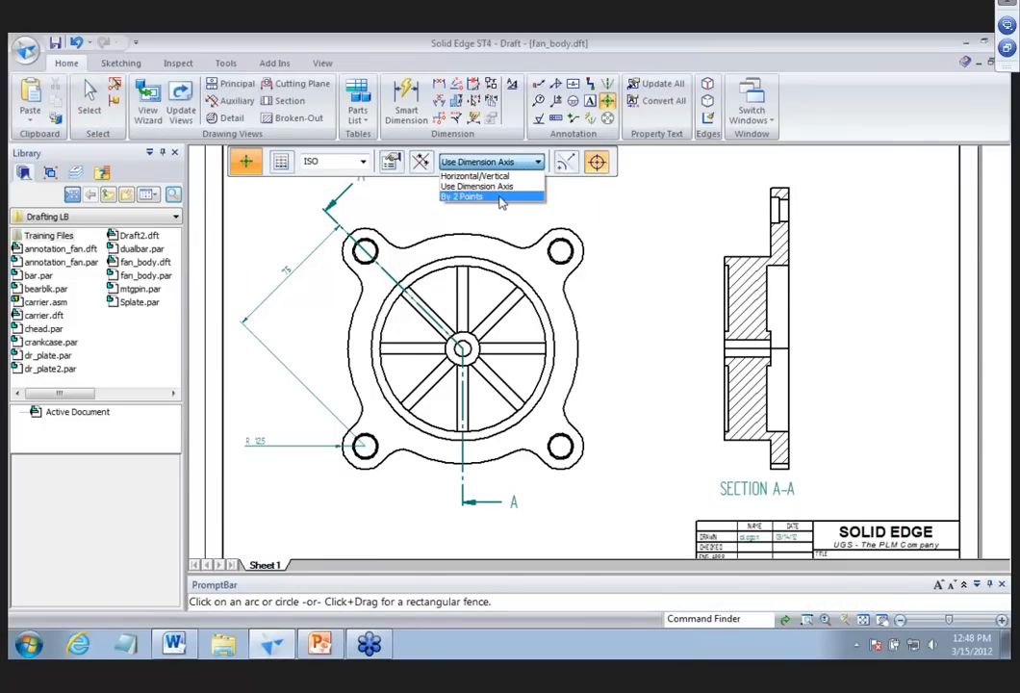
click(499, 198)
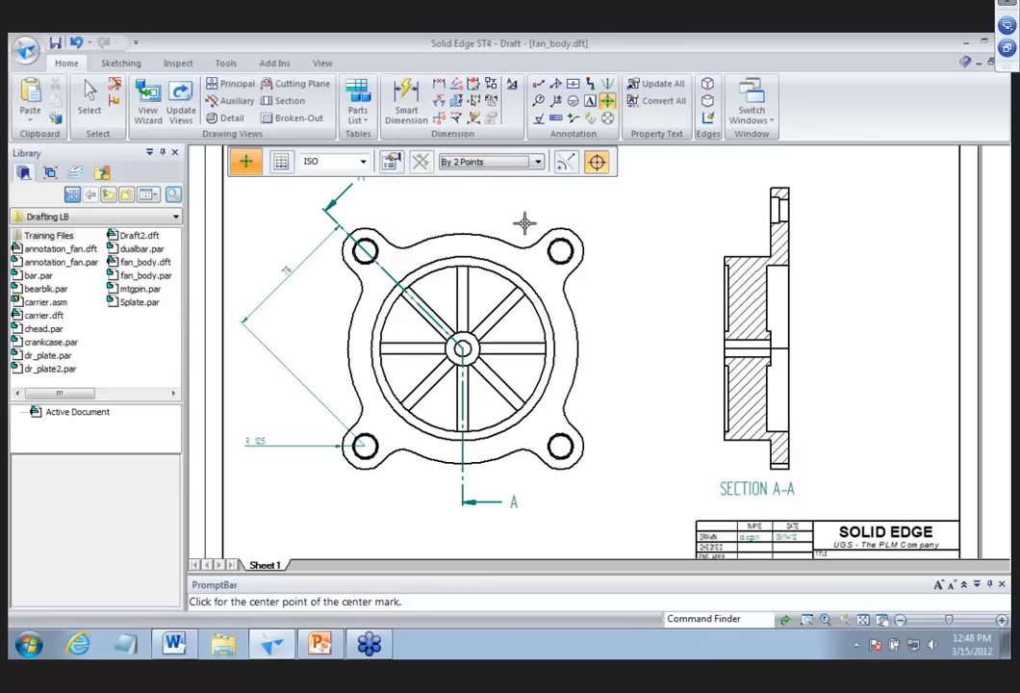
click(523, 276)
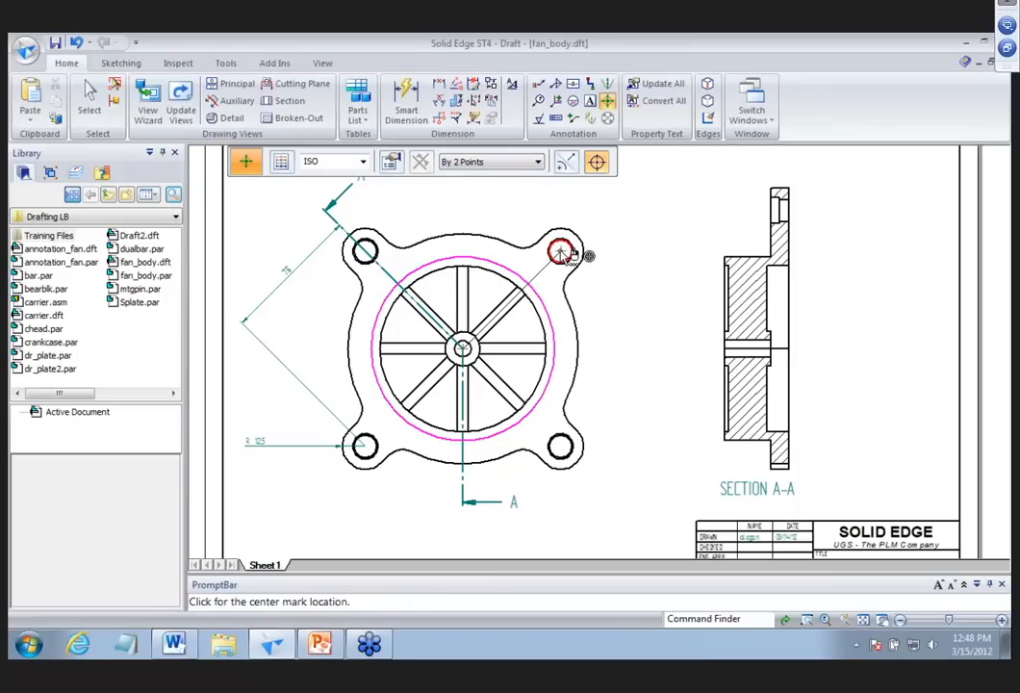
click(562, 252)
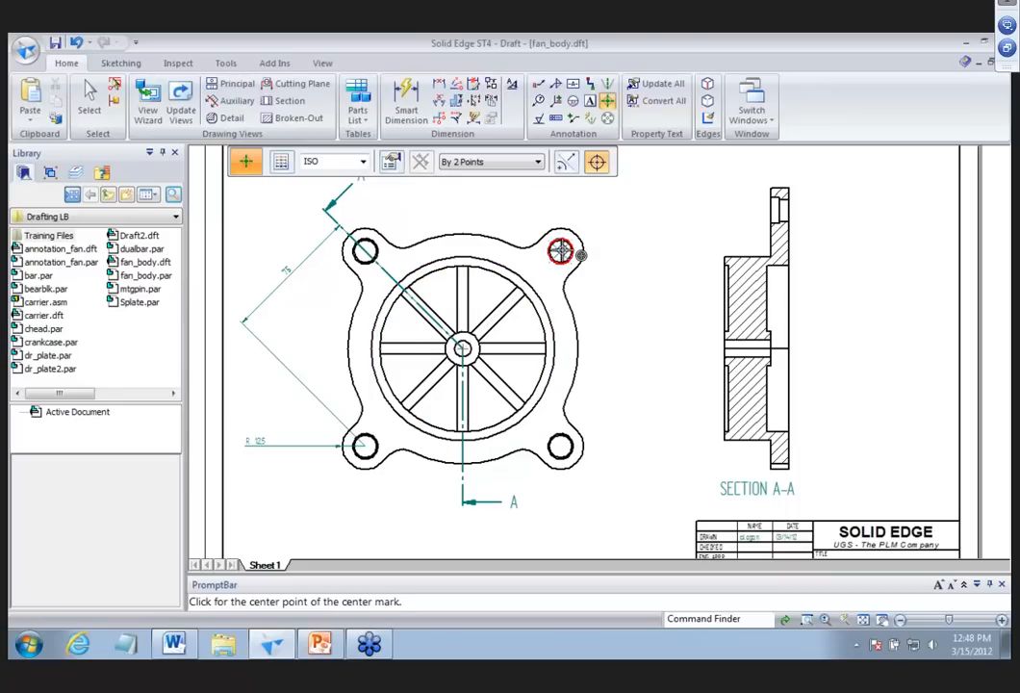
Add By 2 Points center marks to the remaining three bolt holes, each aligned to the centre of the large circle.
click(560, 251)
click(465, 350)
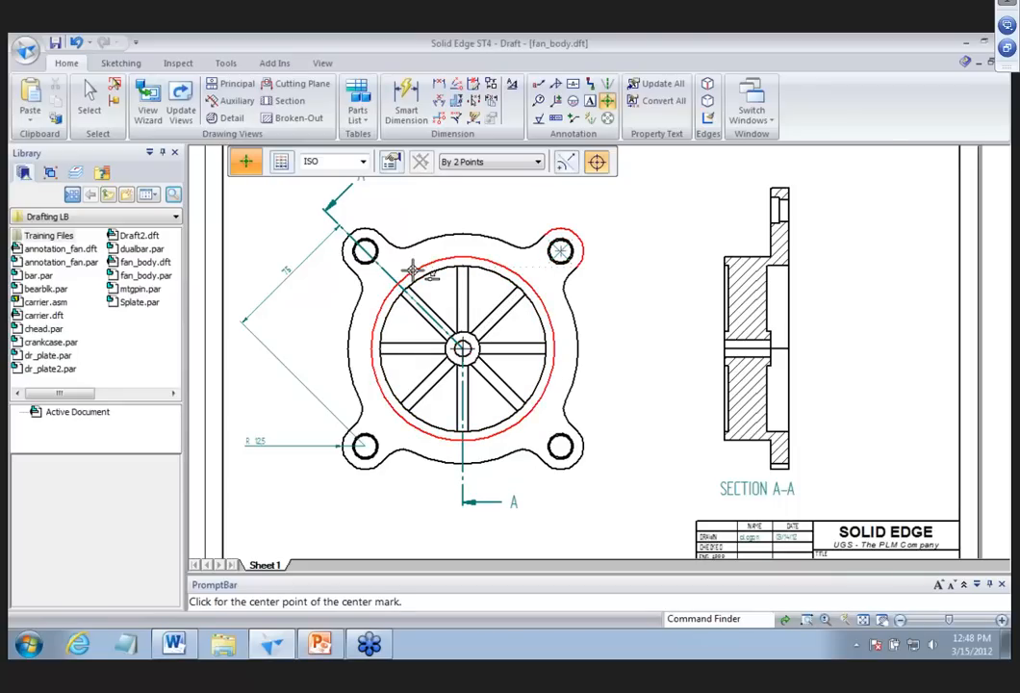
click(370, 254)
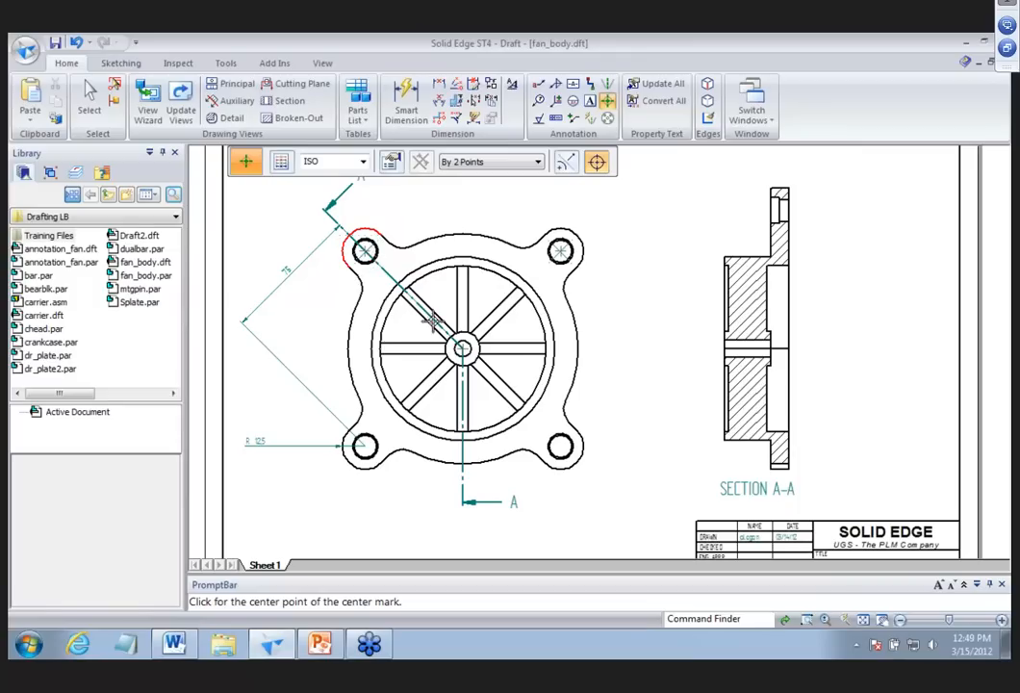
click(394, 419)
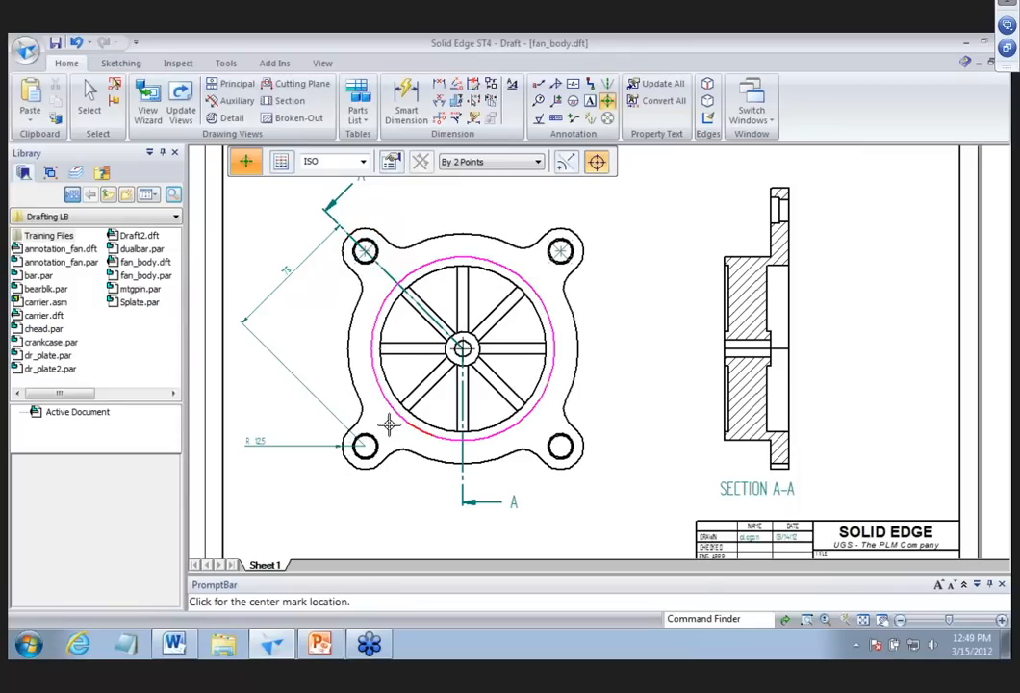
click(366, 443)
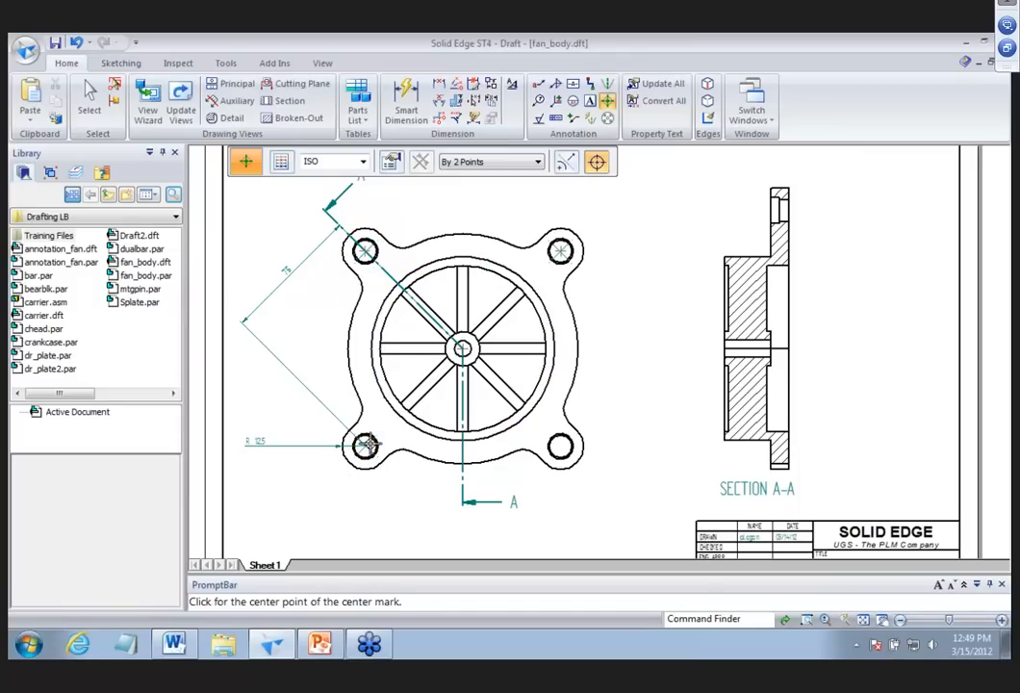
click(537, 420)
click(464, 362)
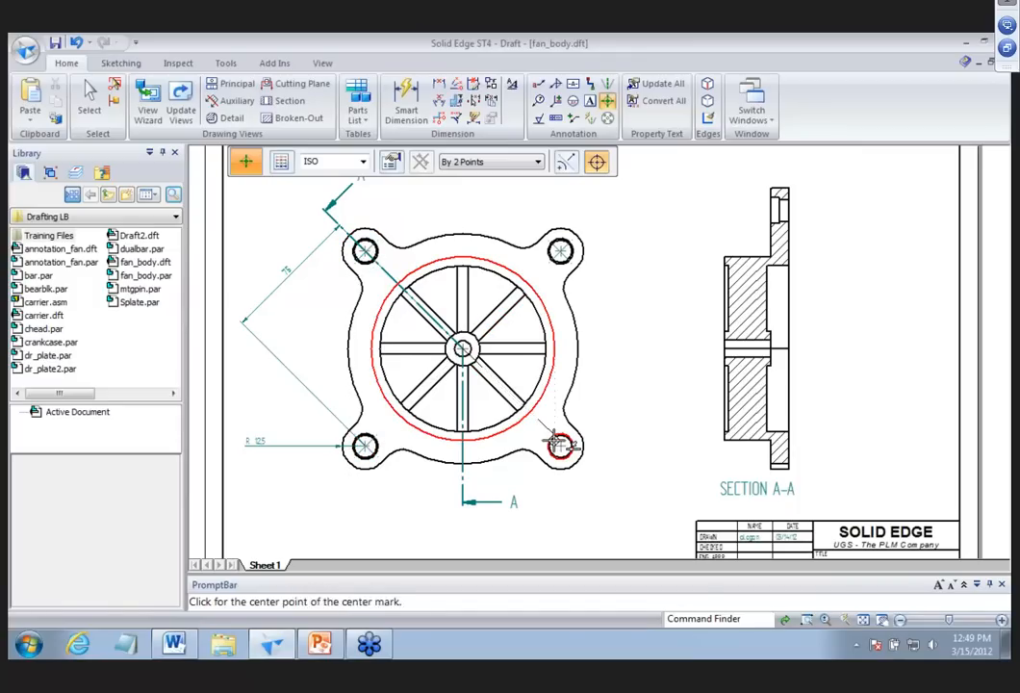
Add a Horizontal/Vertical center mark to the large circle and a second one using a diagonal rib edge as dimension axis.
click(535, 162)
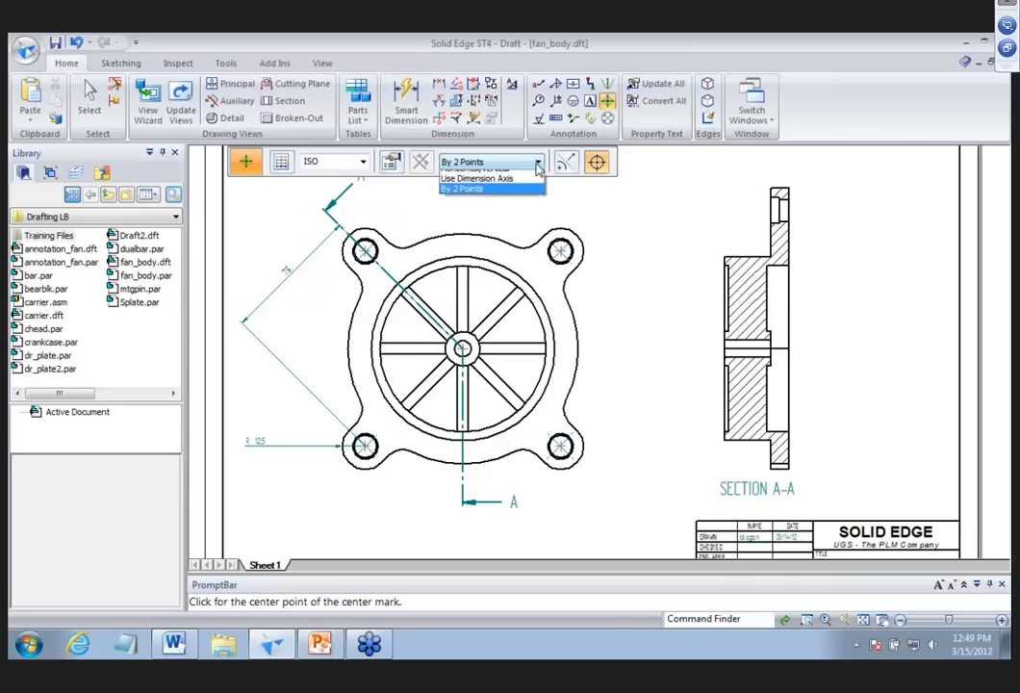
click(518, 178)
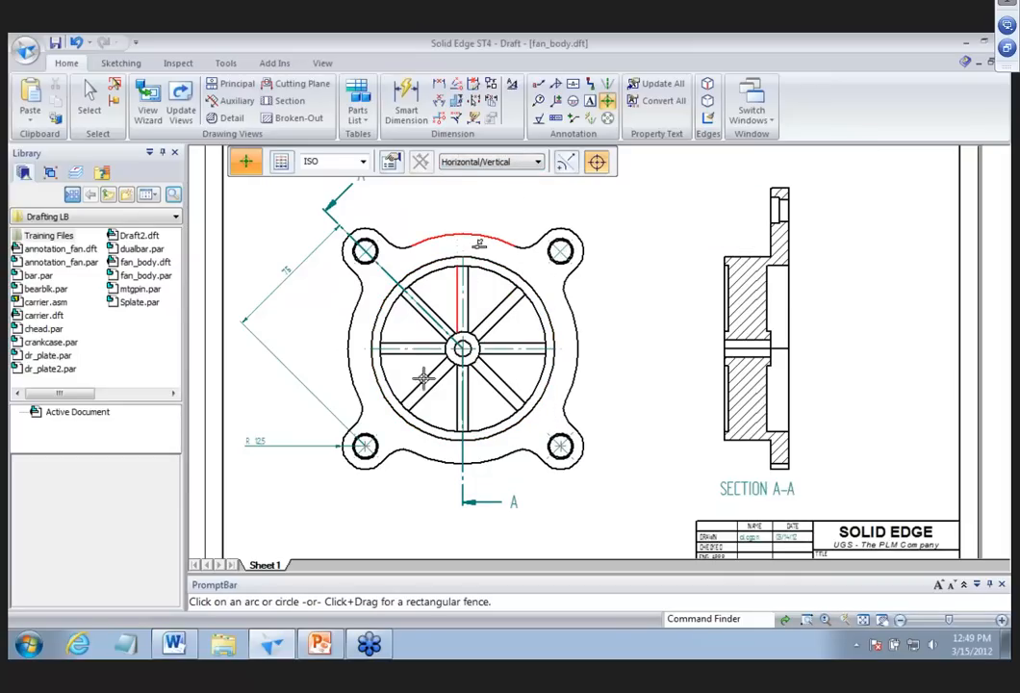
click(508, 162)
click(490, 187)
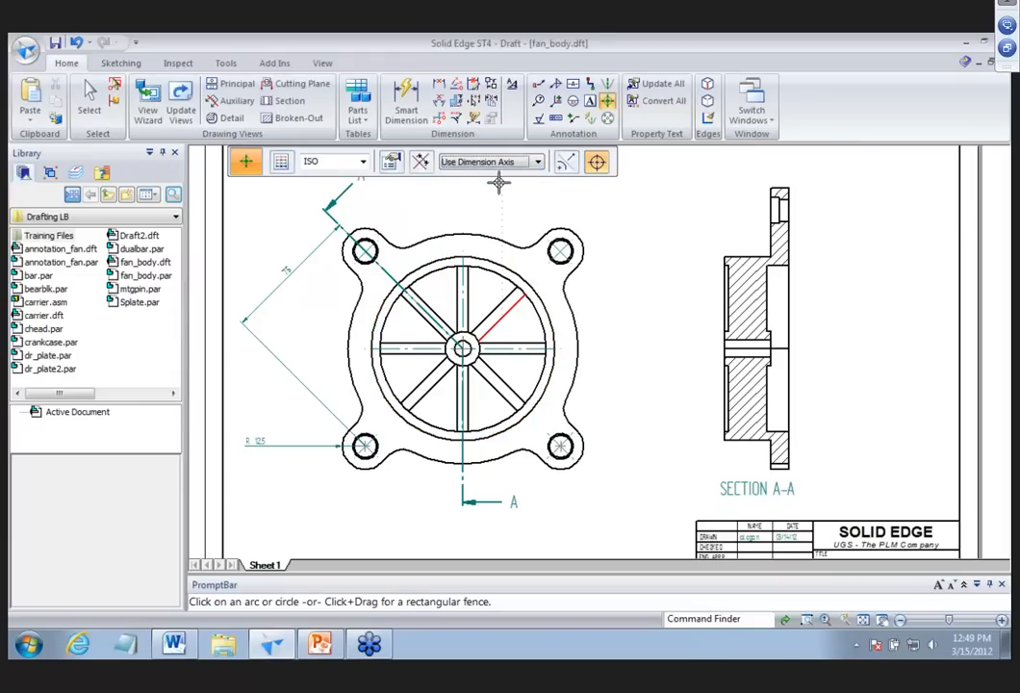
click(421, 164)
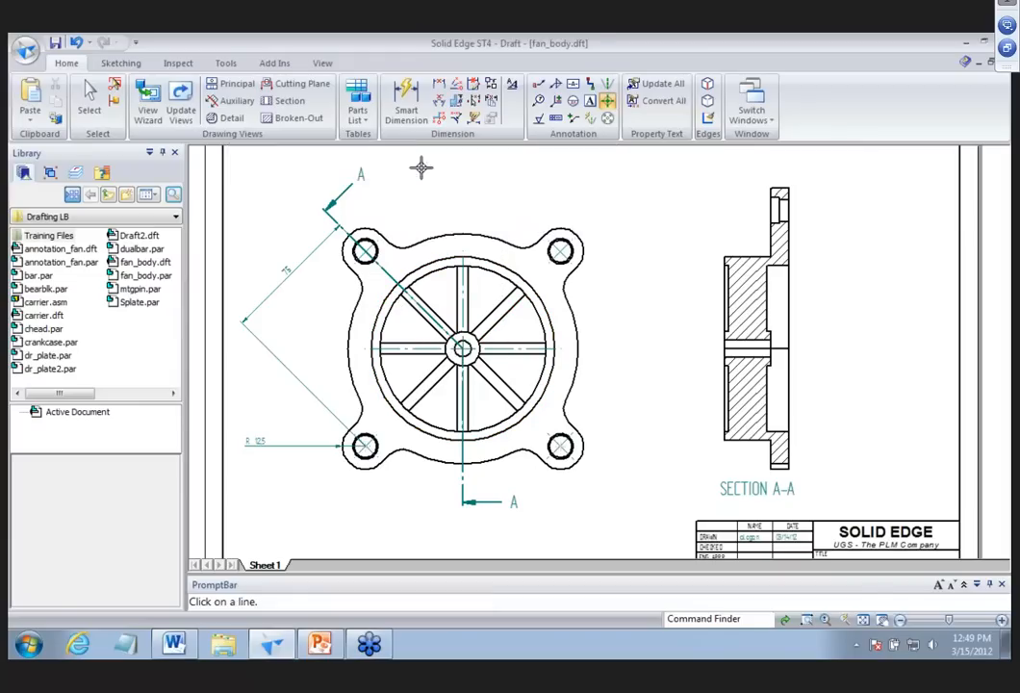
click(500, 297)
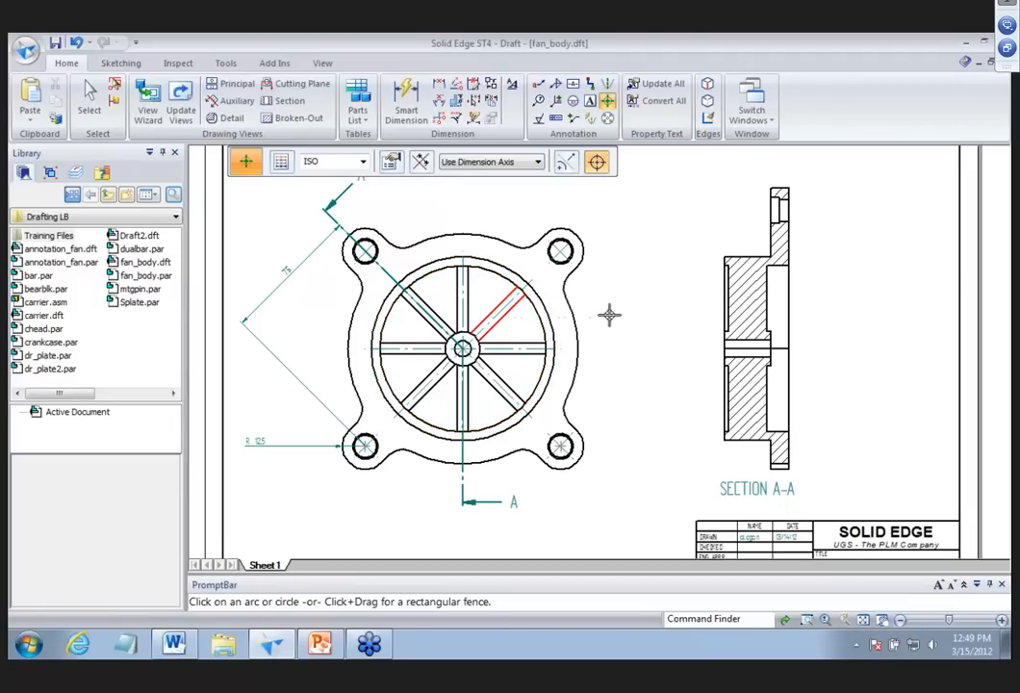
key(Escape)
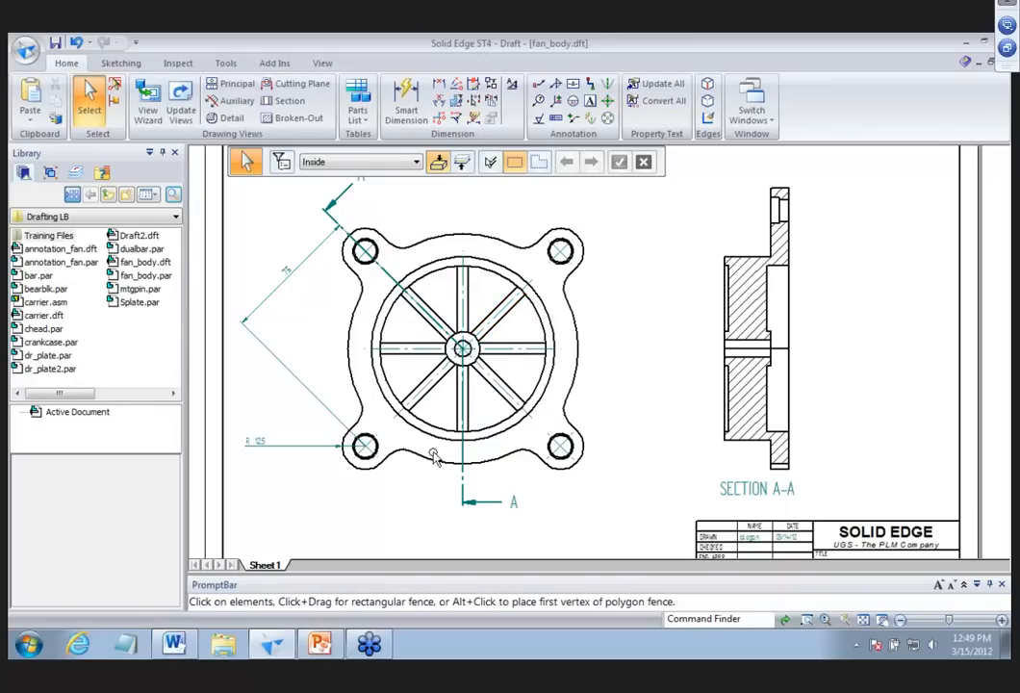
Place chained Angle Between dimensions from the horizontal center line to the upper-right hole, and from there to the upper-left hole.
click(437, 106)
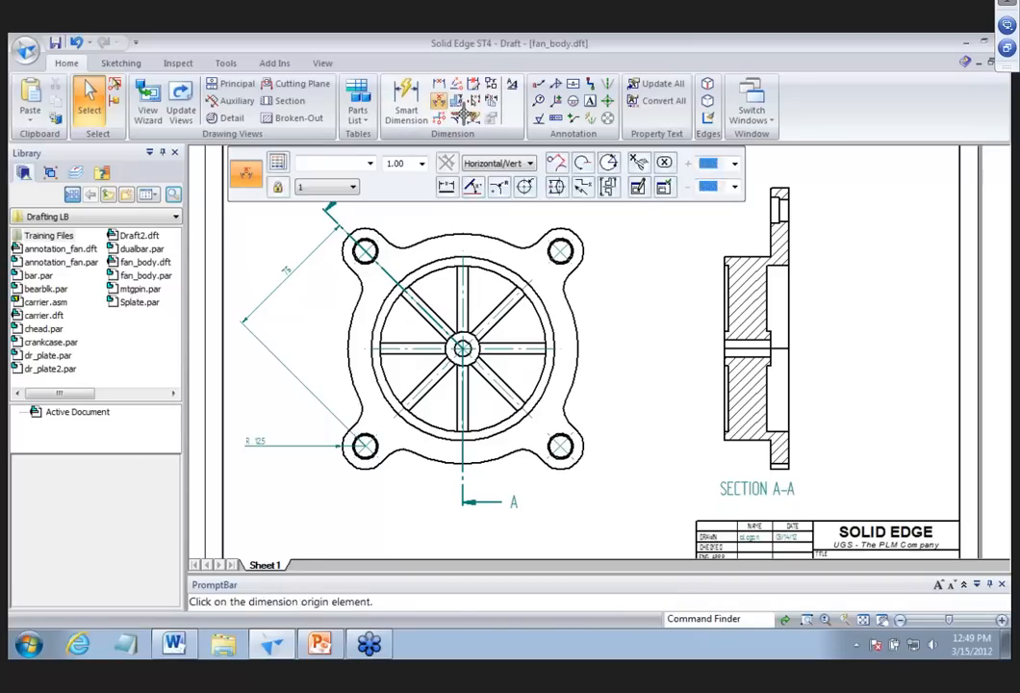
click(536, 351)
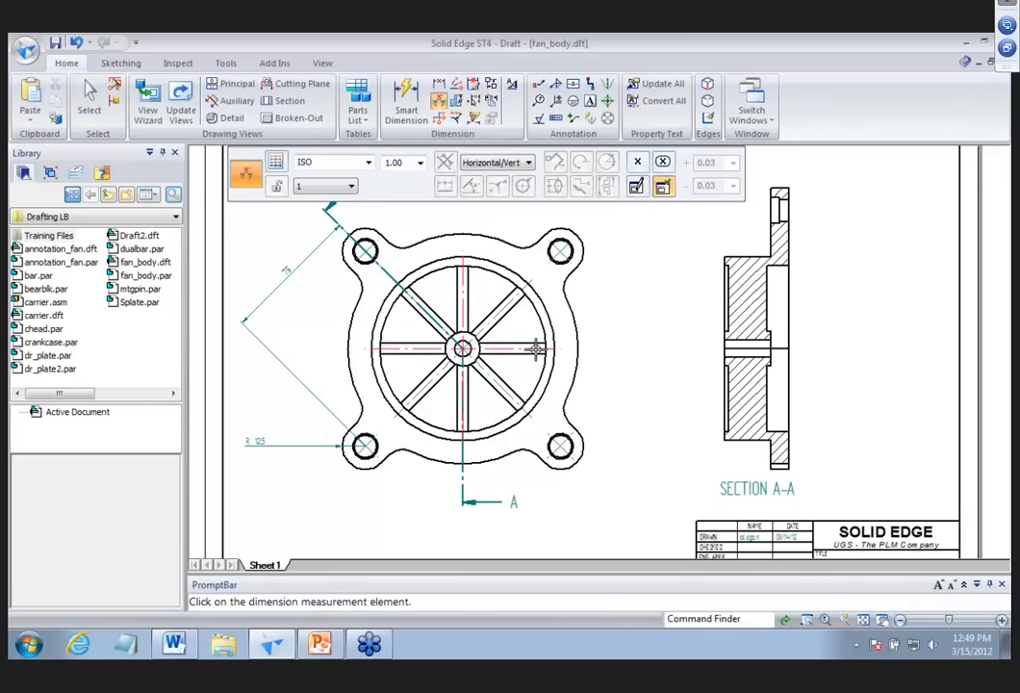
click(560, 252)
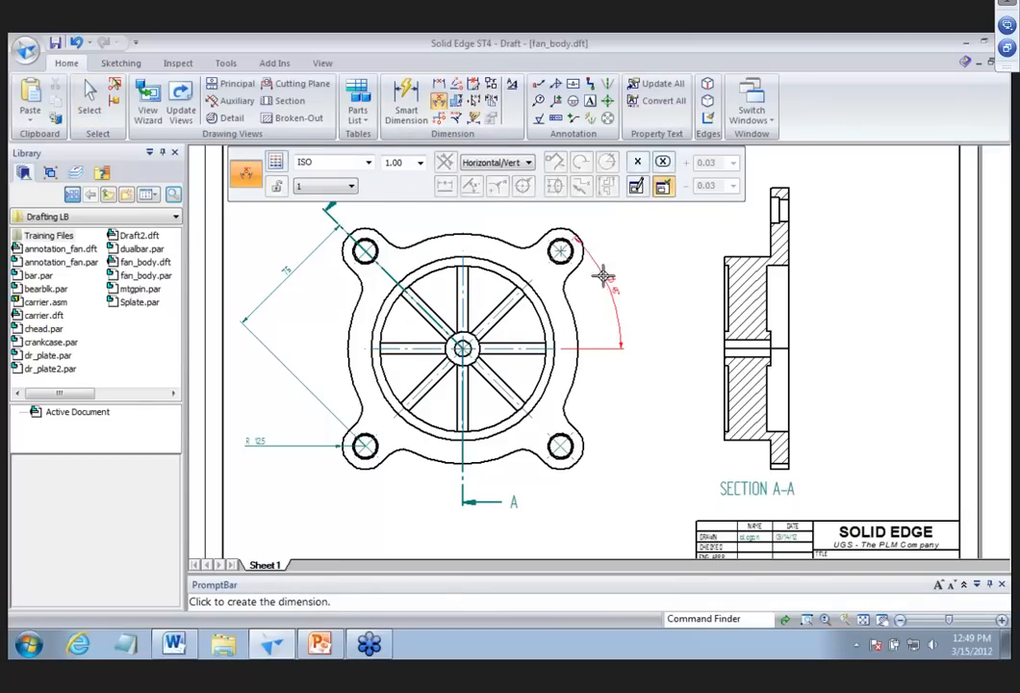
click(646, 298)
scroll(670, 298, up, 2)
scroll(671, 297, up, 4)
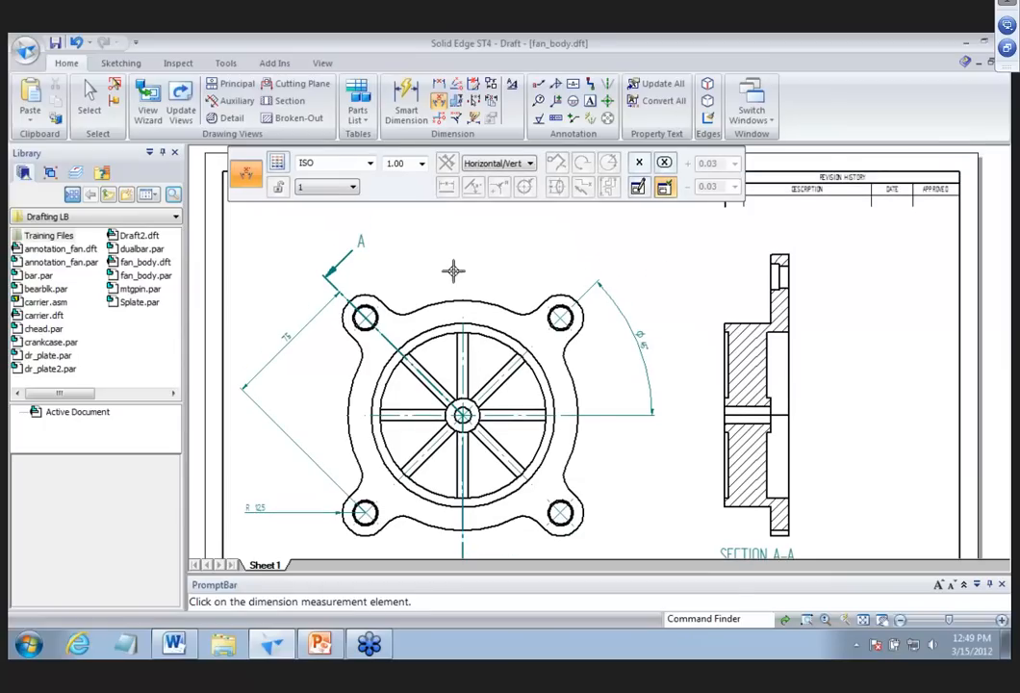
click(365, 318)
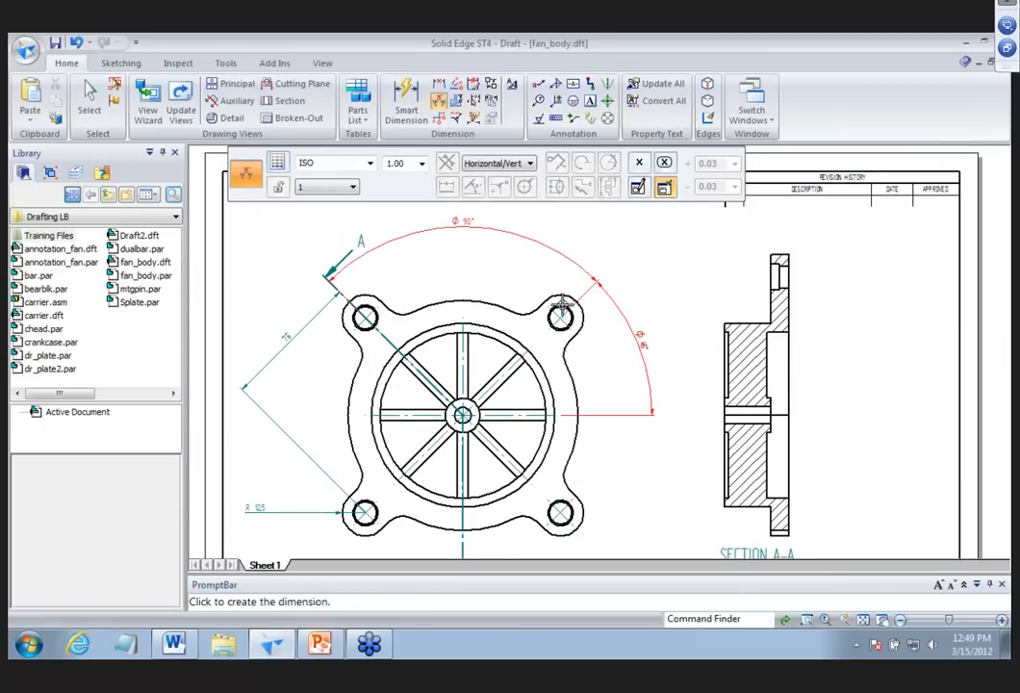
click(446, 254)
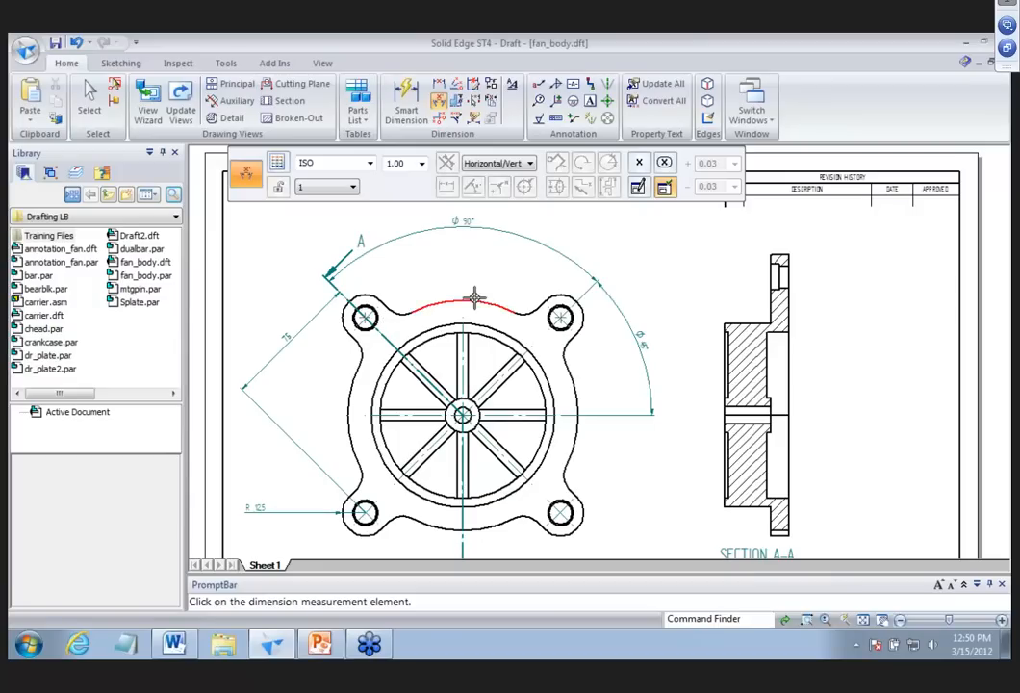
Add a vertical Distance Between dimension with a diameter-symbol prefix between the lower and upper recess edges of Section A-A.
scroll(473, 298, down, 1)
click(438, 83)
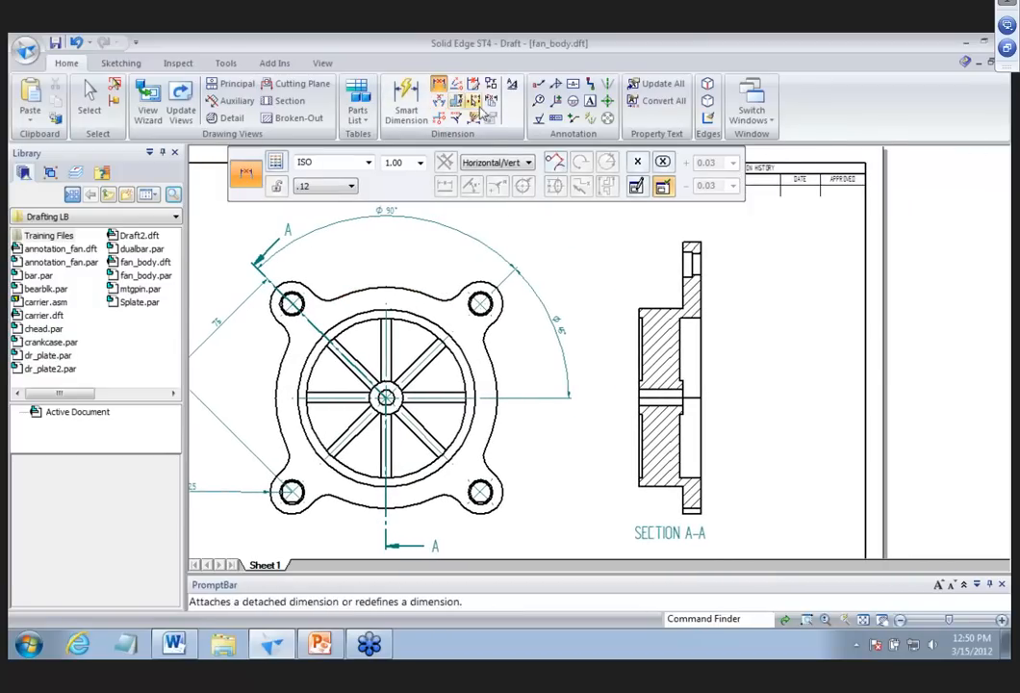
click(636, 187)
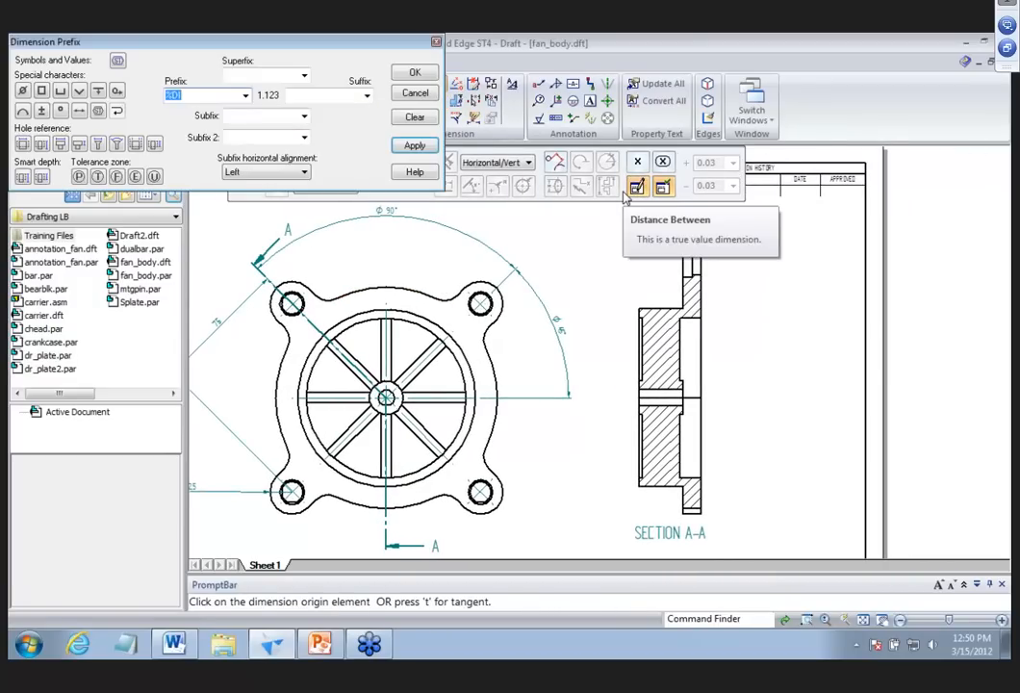
click(24, 92)
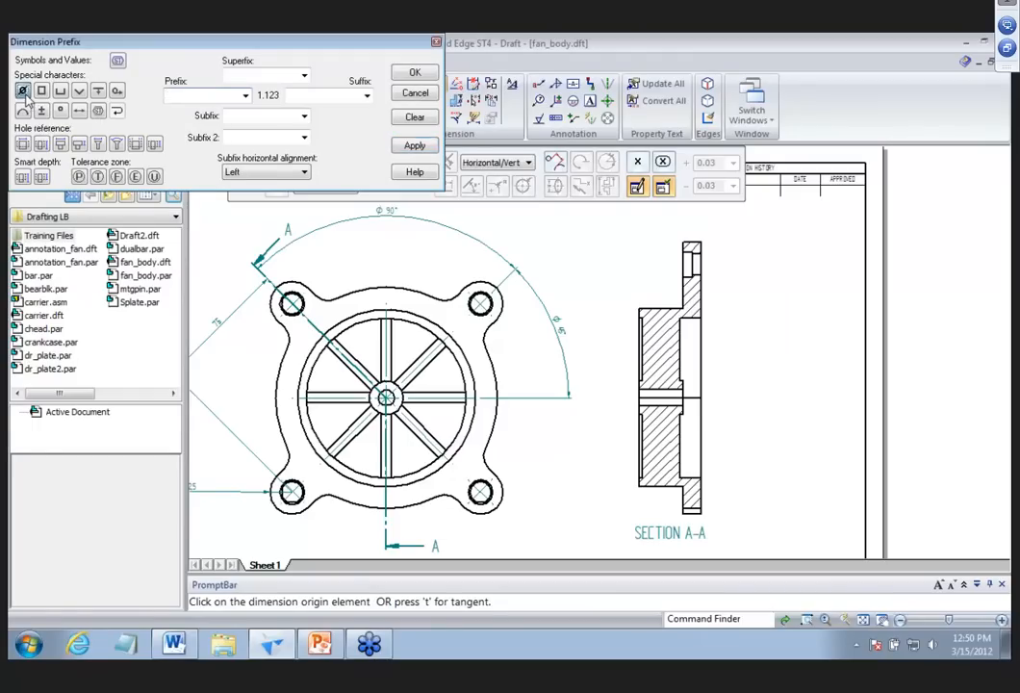
click(409, 75)
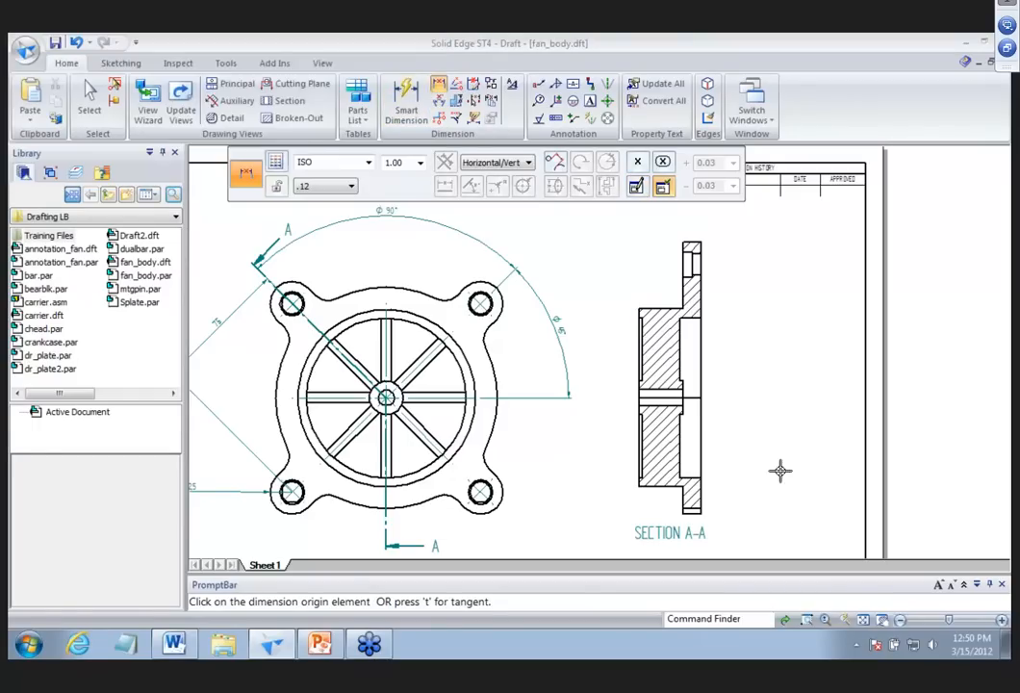
click(693, 475)
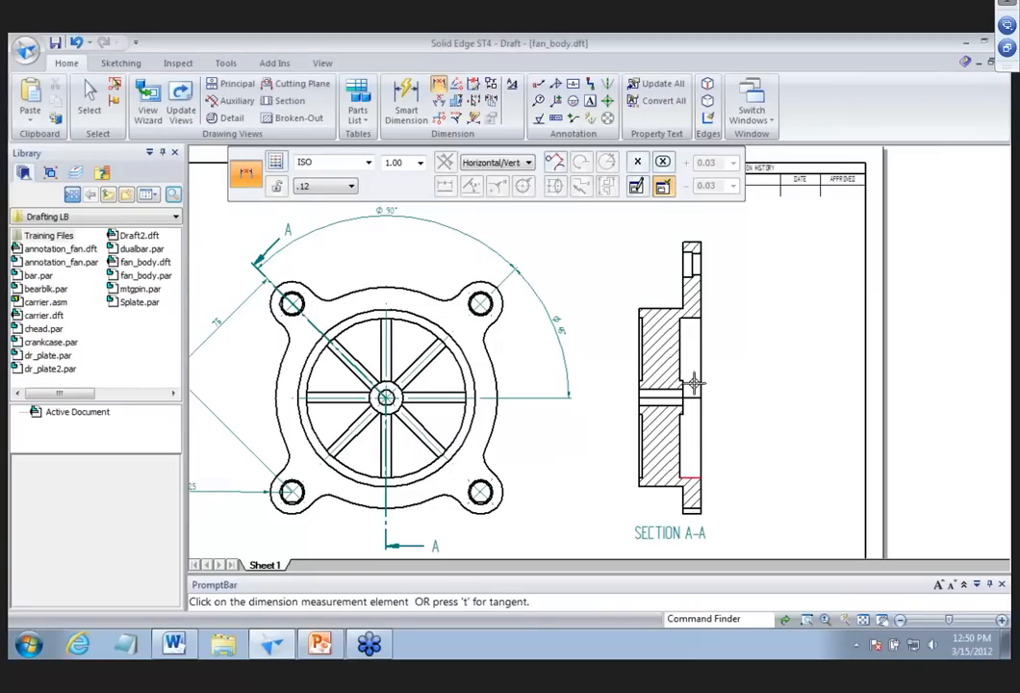
click(694, 320)
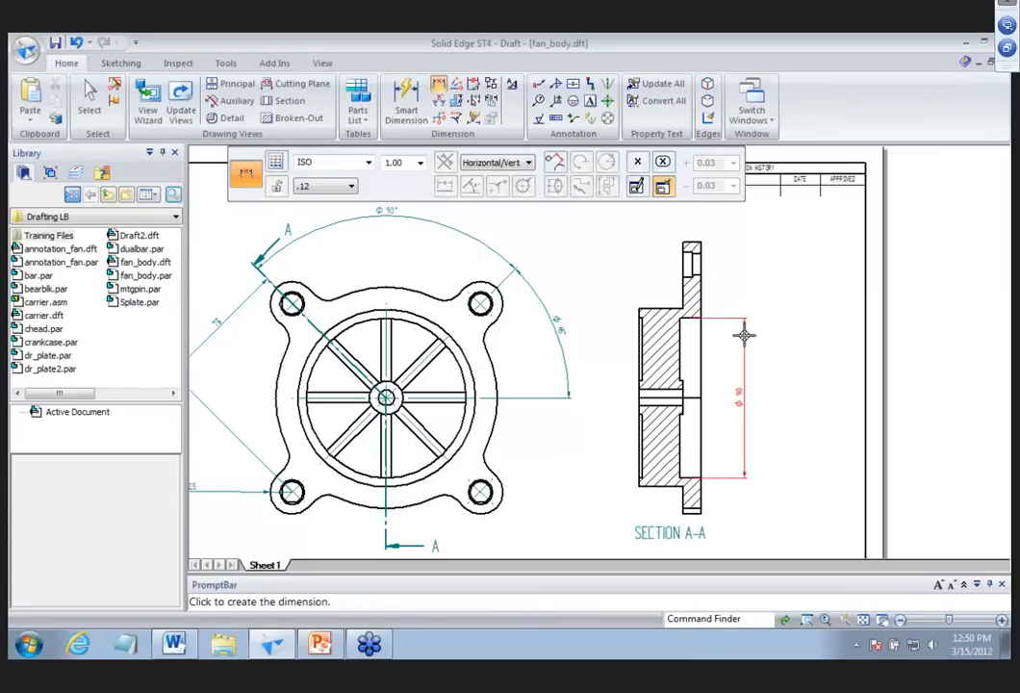
click(742, 409)
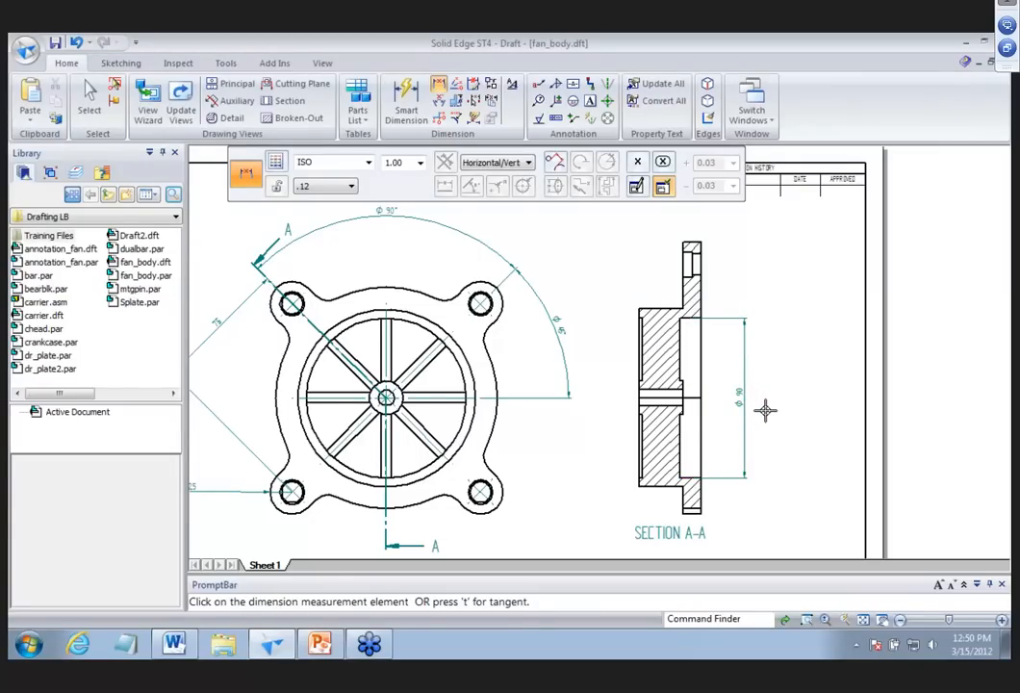
Replace the dimension prefix with 8X and place a Distance Between dimension across the upper vertical rib's width, above the front view.
scroll(766, 411, up, 1)
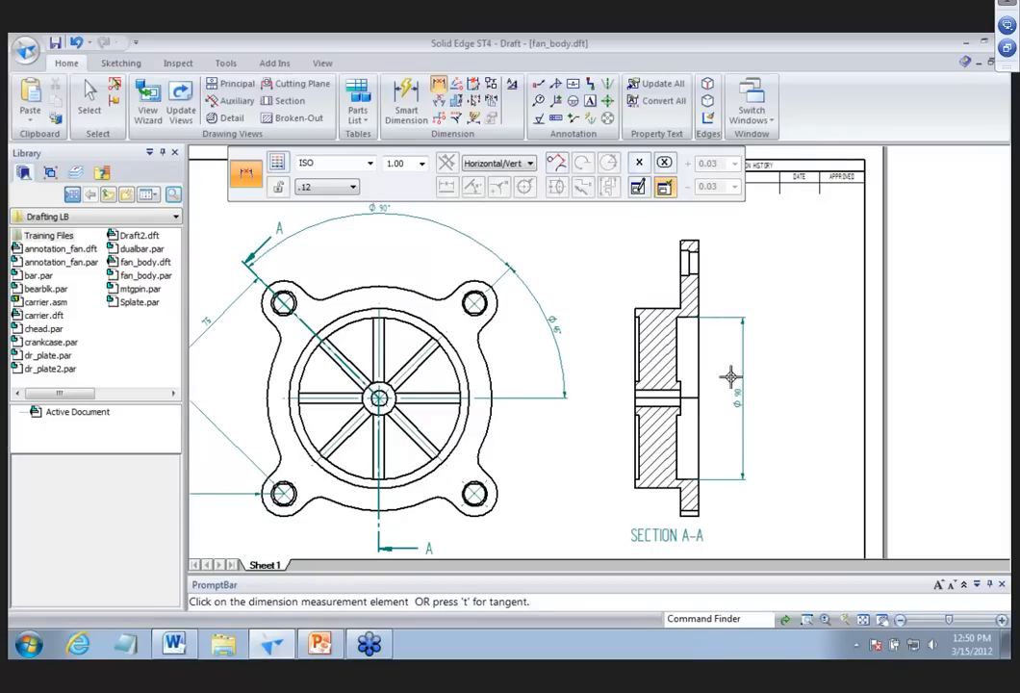
click(438, 86)
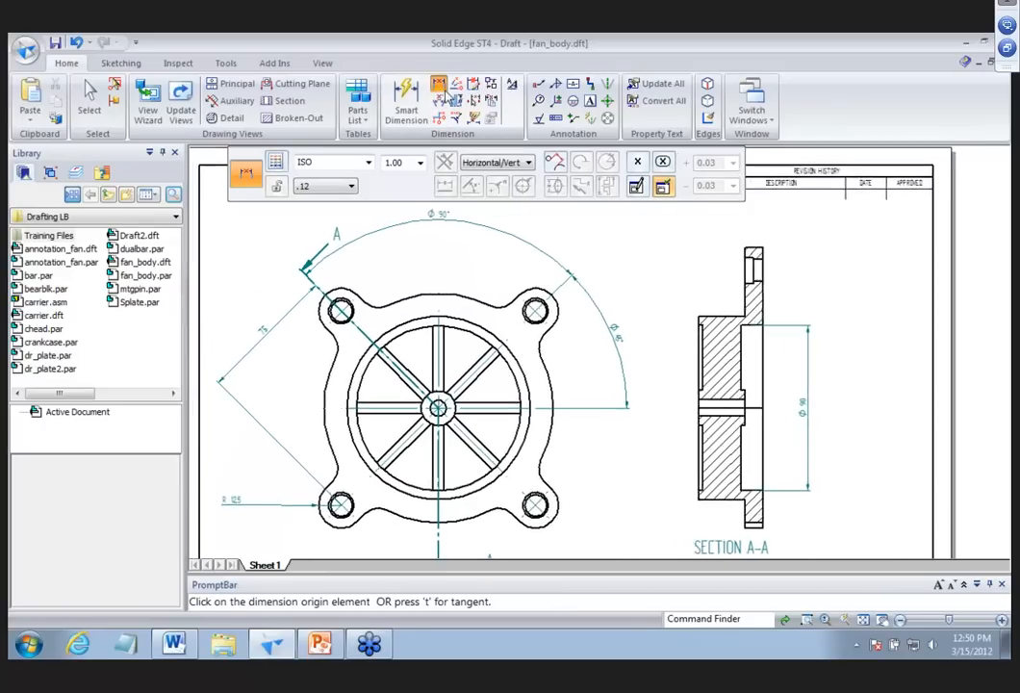
click(639, 187)
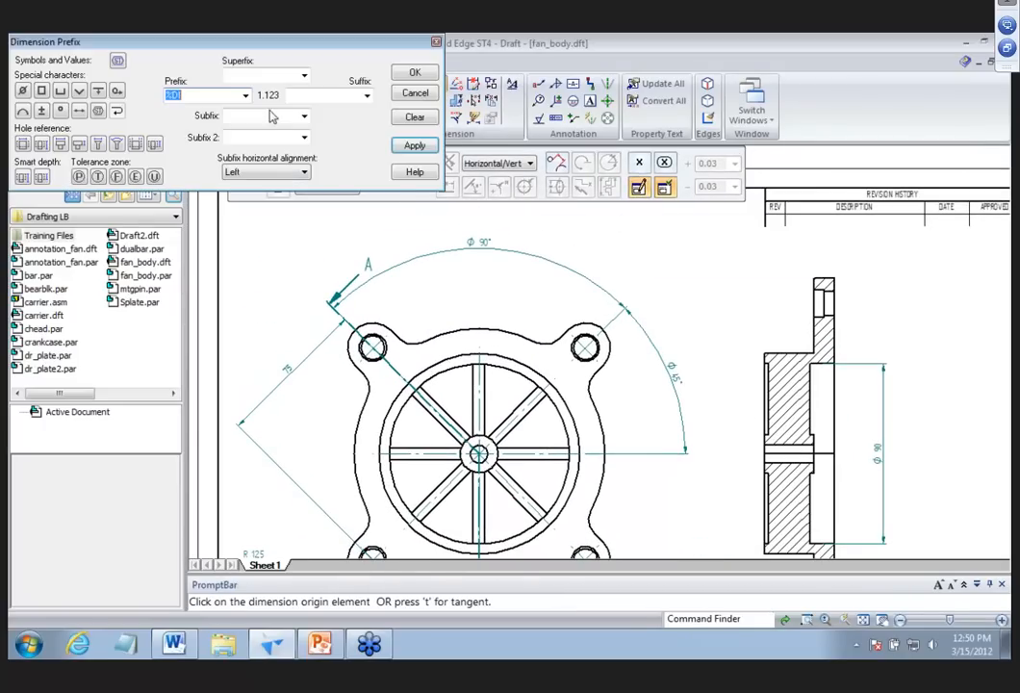
click(414, 116)
click(222, 96)
click(413, 75)
click(479, 370)
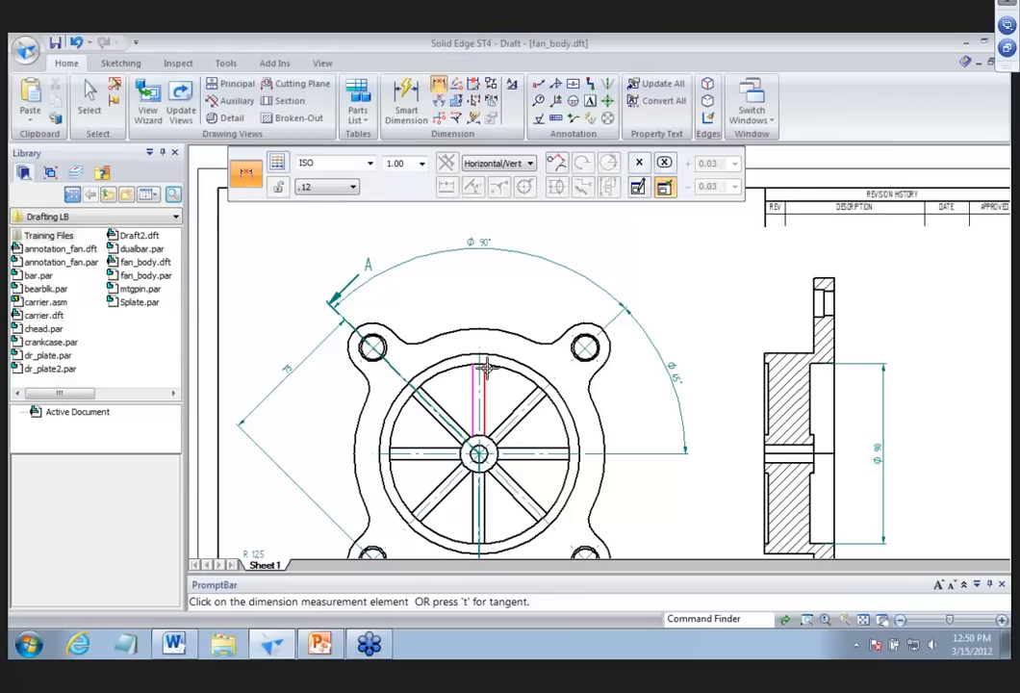
click(483, 377)
click(449, 306)
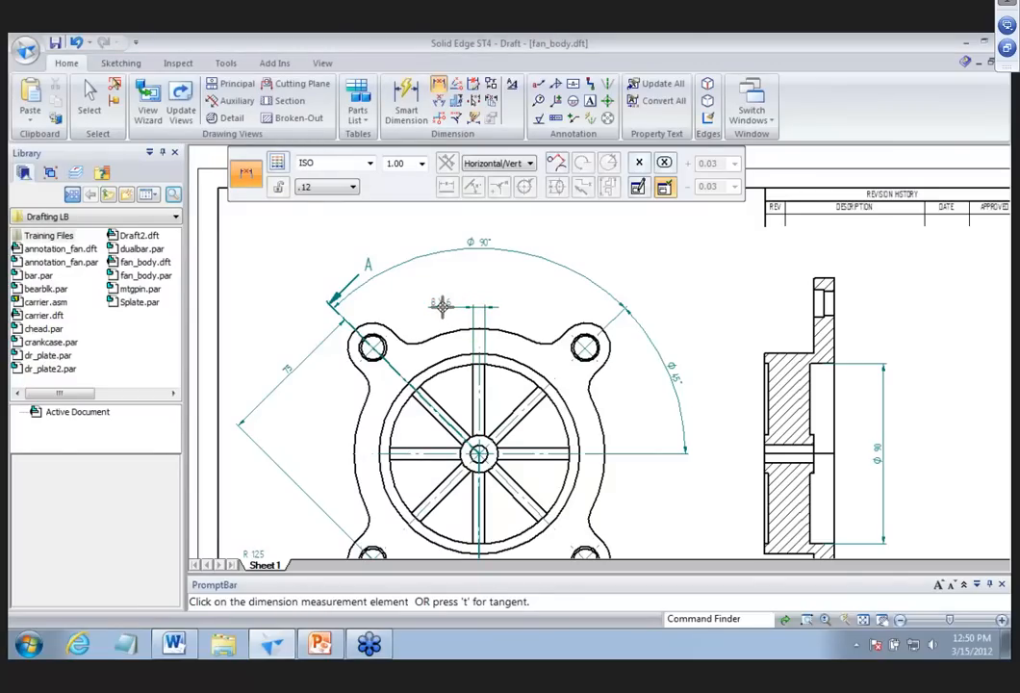
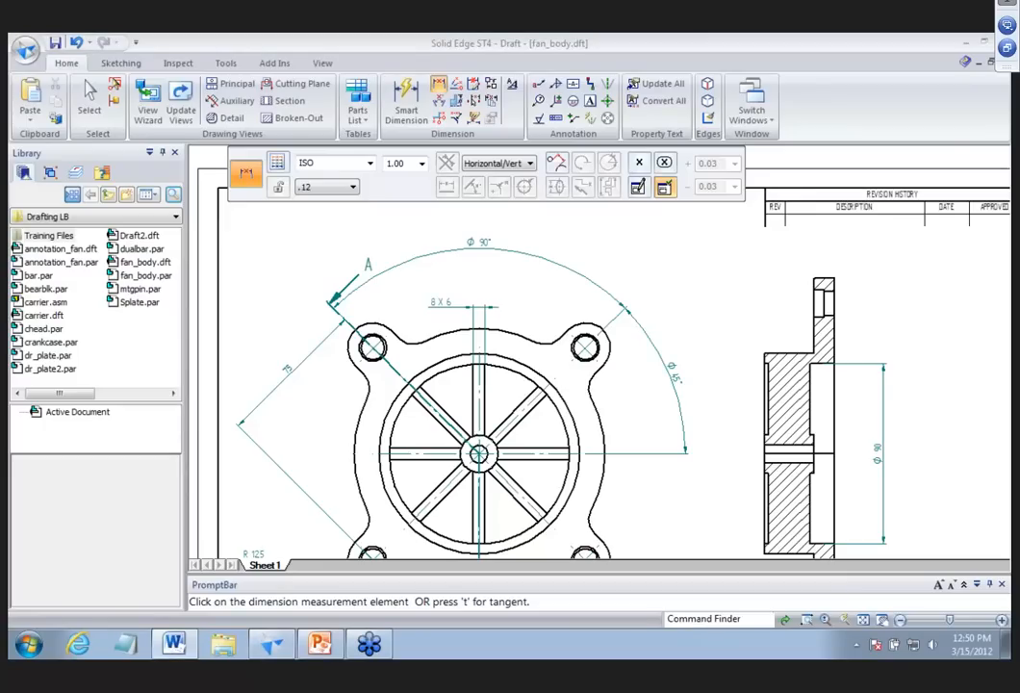
Start a Smart Dimension on the front view's lower-right bolt hole and replace its prefix with 4X.
click(403, 100)
scroll(521, 209, down, 2)
scroll(644, 419, up, 2)
scroll(644, 419, up, 4)
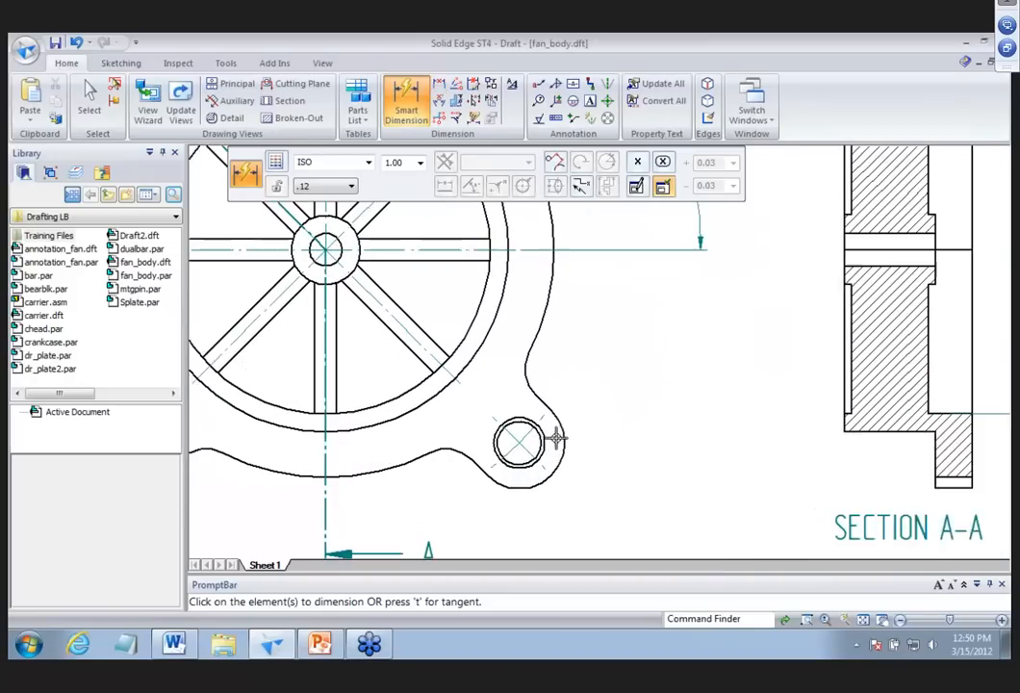
click(532, 438)
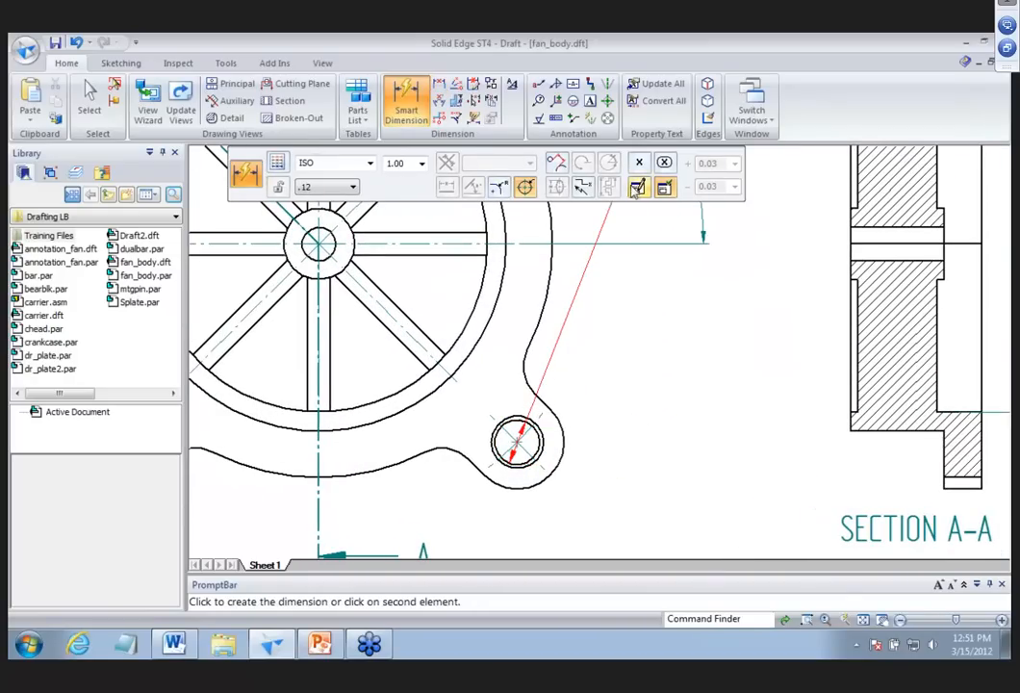
click(556, 188)
click(417, 120)
click(229, 96)
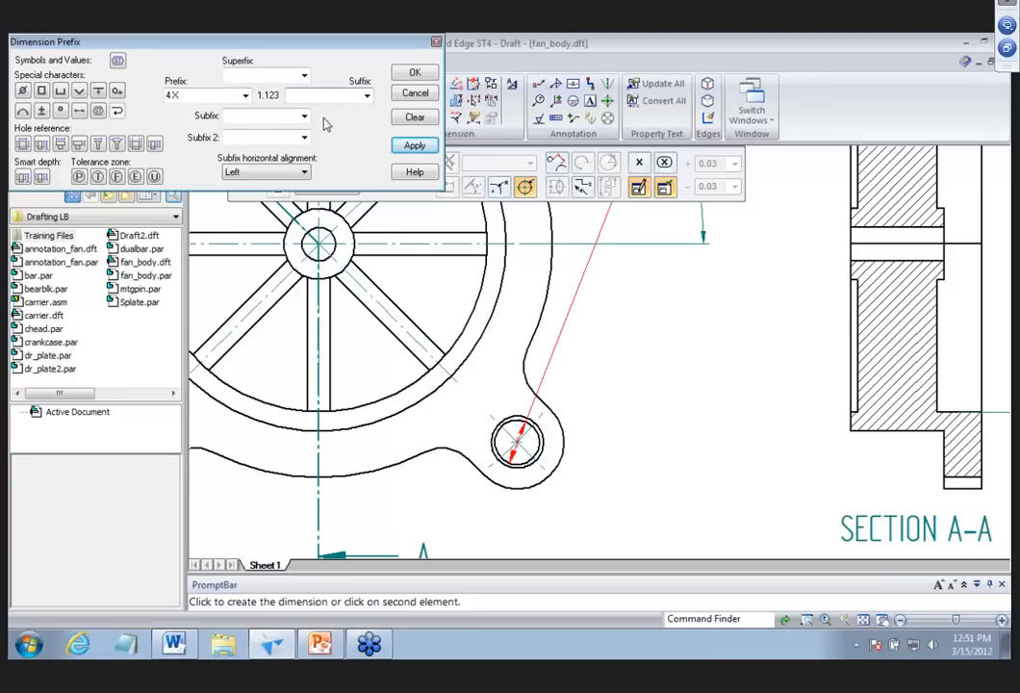
Set the suffix to counterbore, diameter 14, depth 5, and place the bolt hole's diameter dimension outside the part to its right.
click(60, 93)
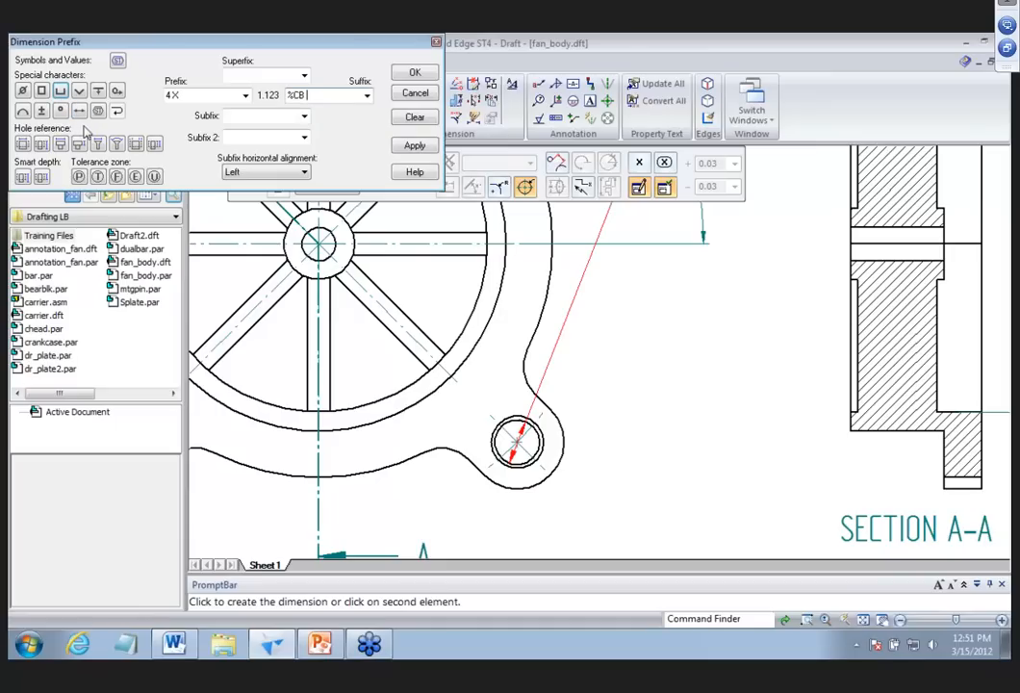
click(22, 90)
click(98, 90)
text(5)
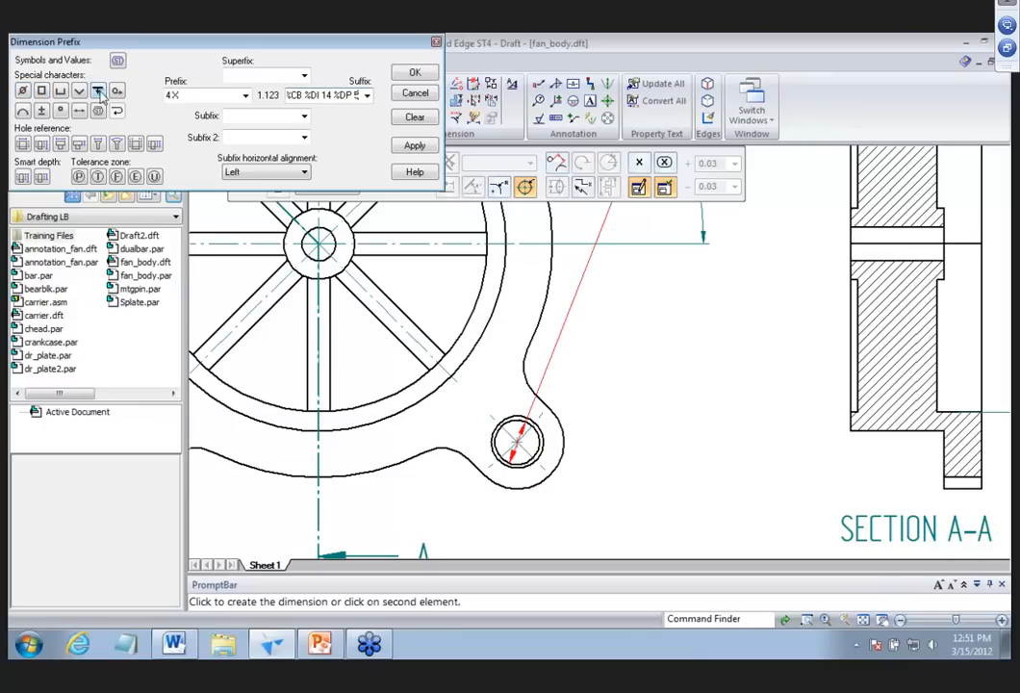
click(414, 72)
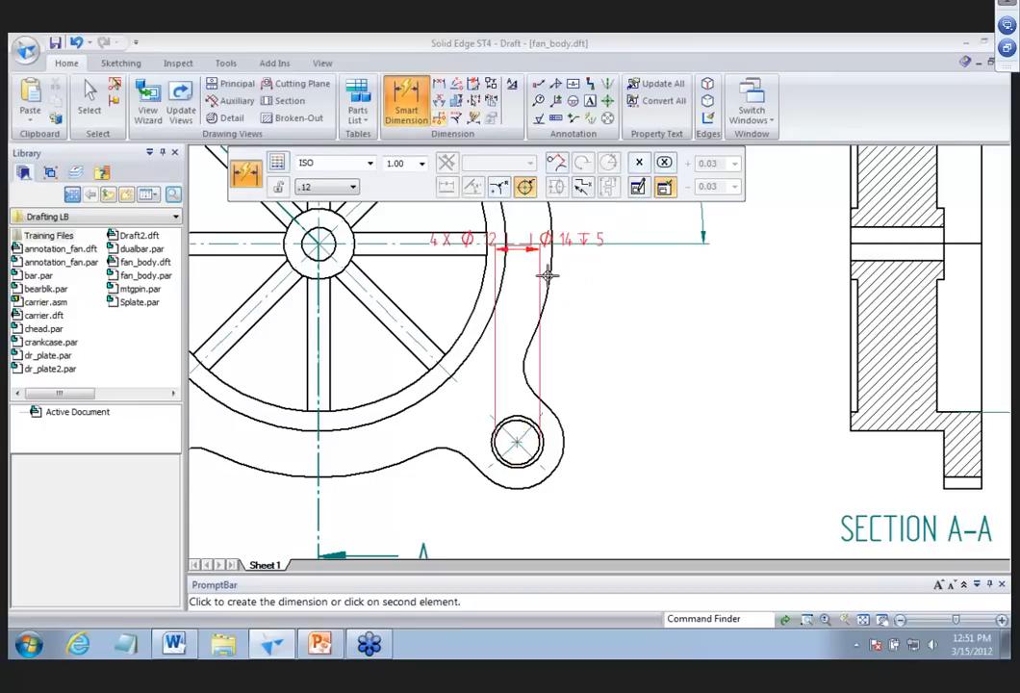
click(595, 424)
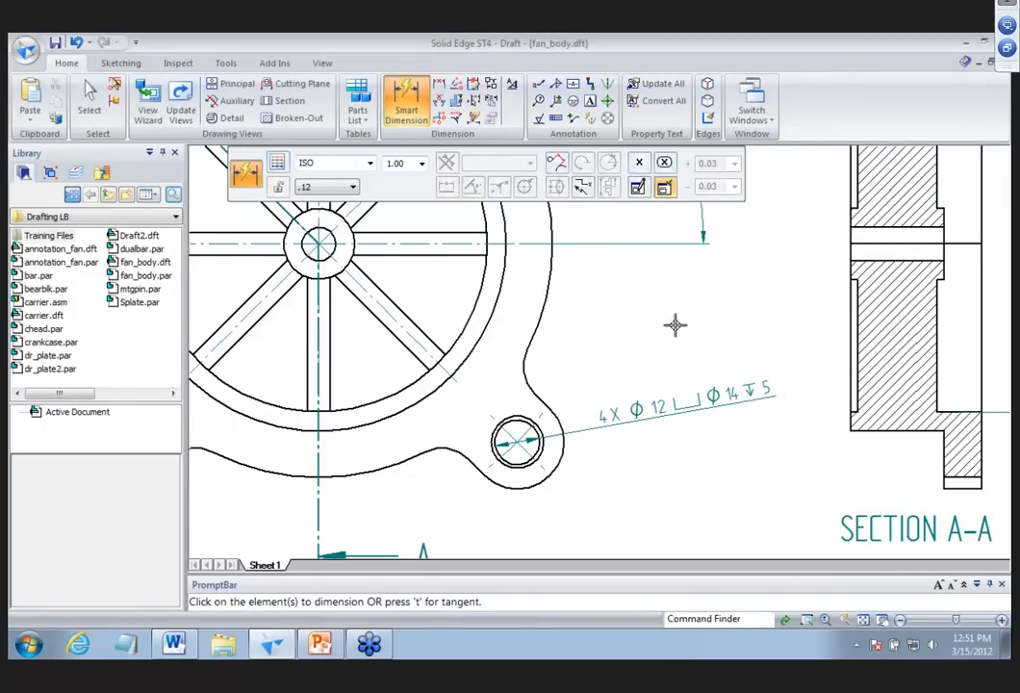
Apply a Tolerance type of +0.03 and -0.03 to the recess diameter dimension on Section A-A.
click(89, 96)
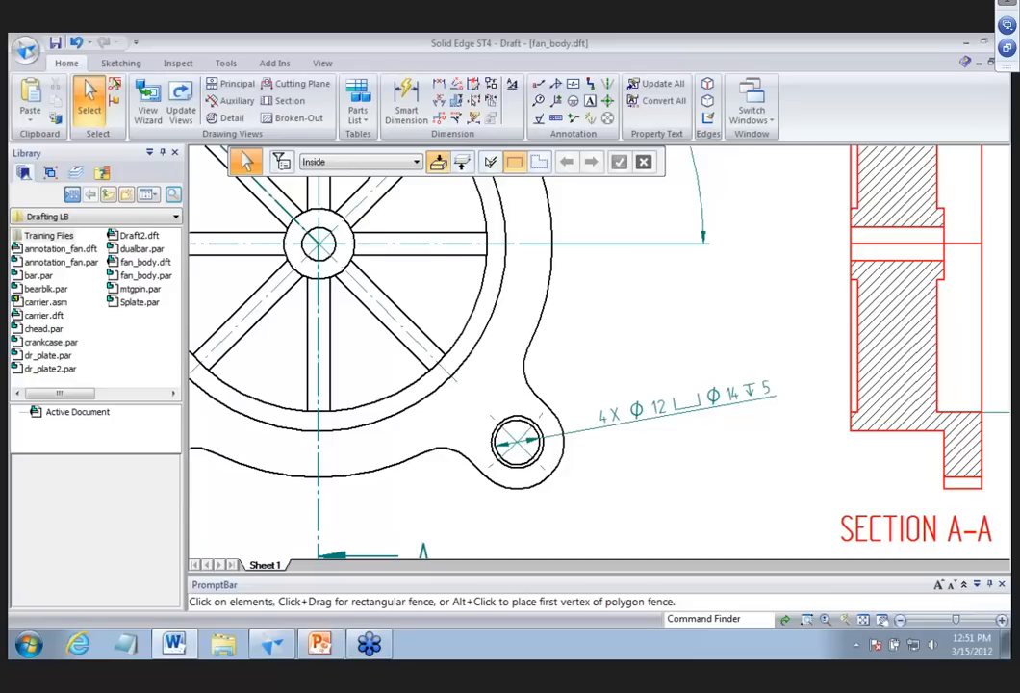
mouse_move(863, 289)
middle_down()
mouse_move(664, 338)
mouse_move(746, 339)
middle_up()
click(769, 262)
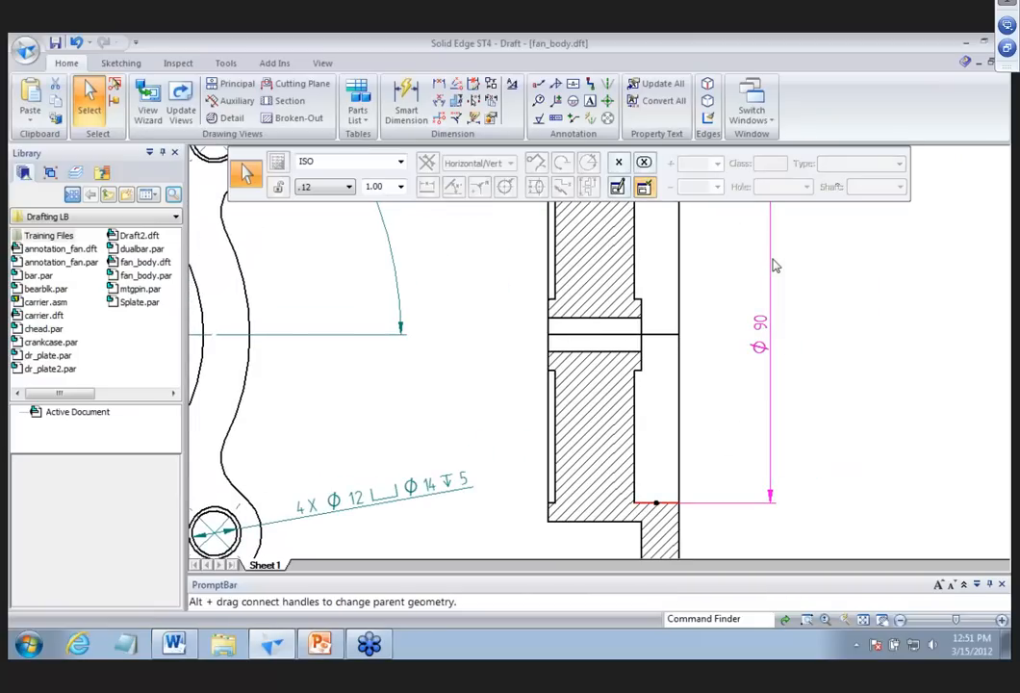
right_click(775, 266)
click(768, 239)
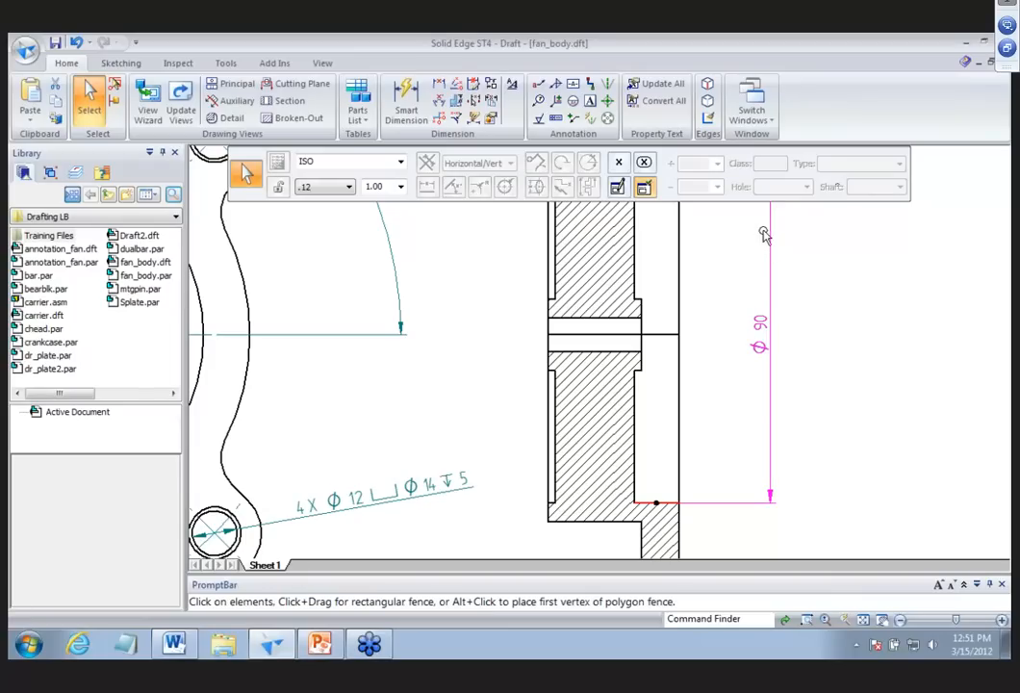
click(621, 164)
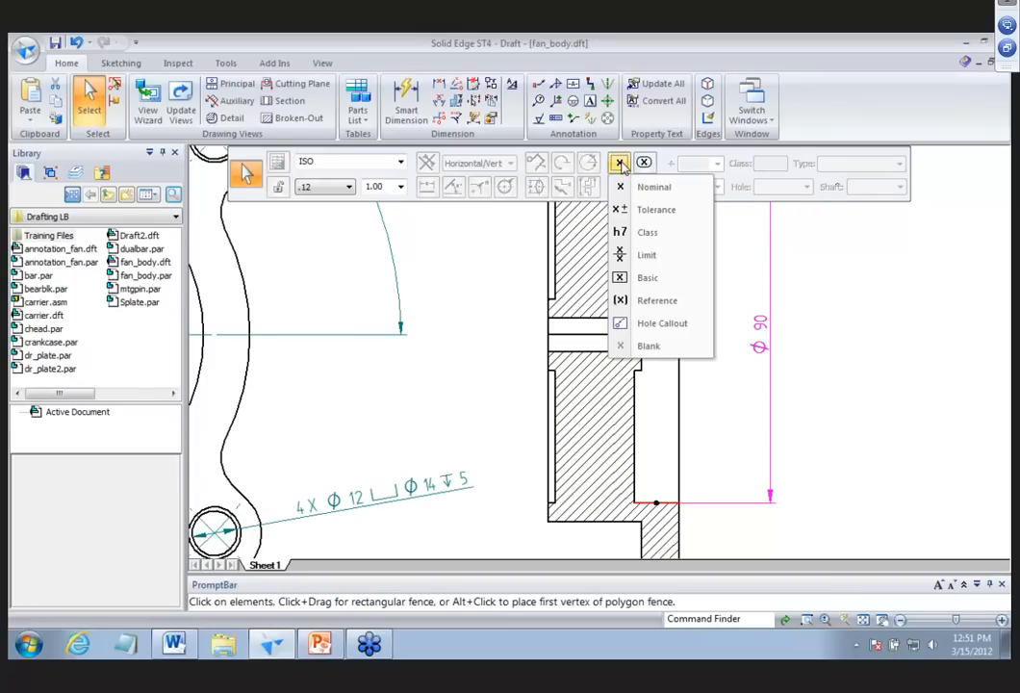
click(680, 211)
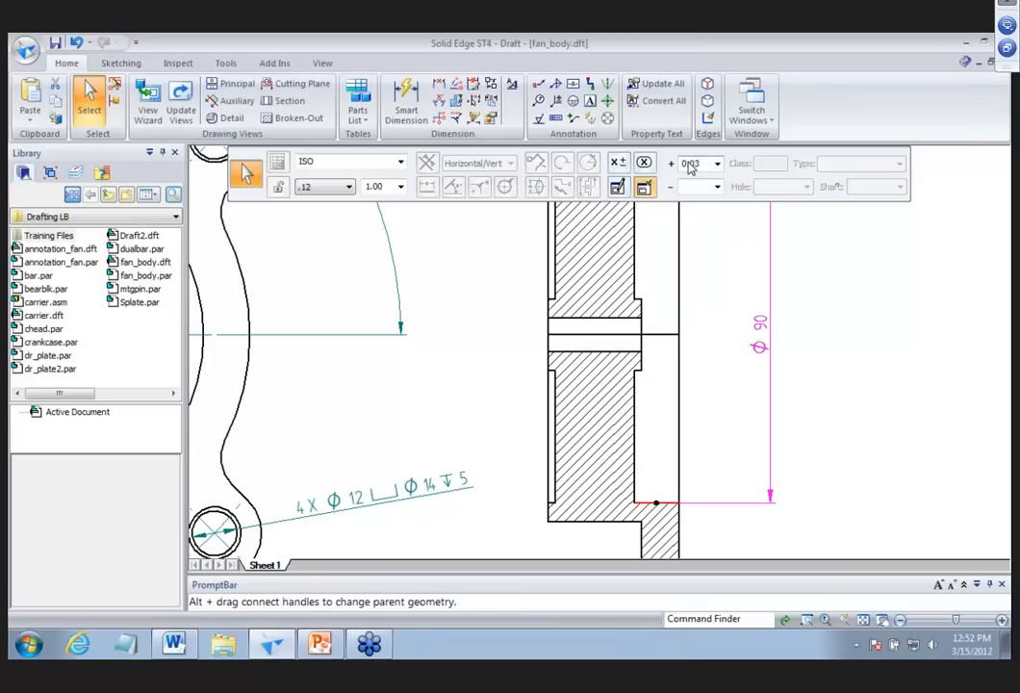
key(Tab)
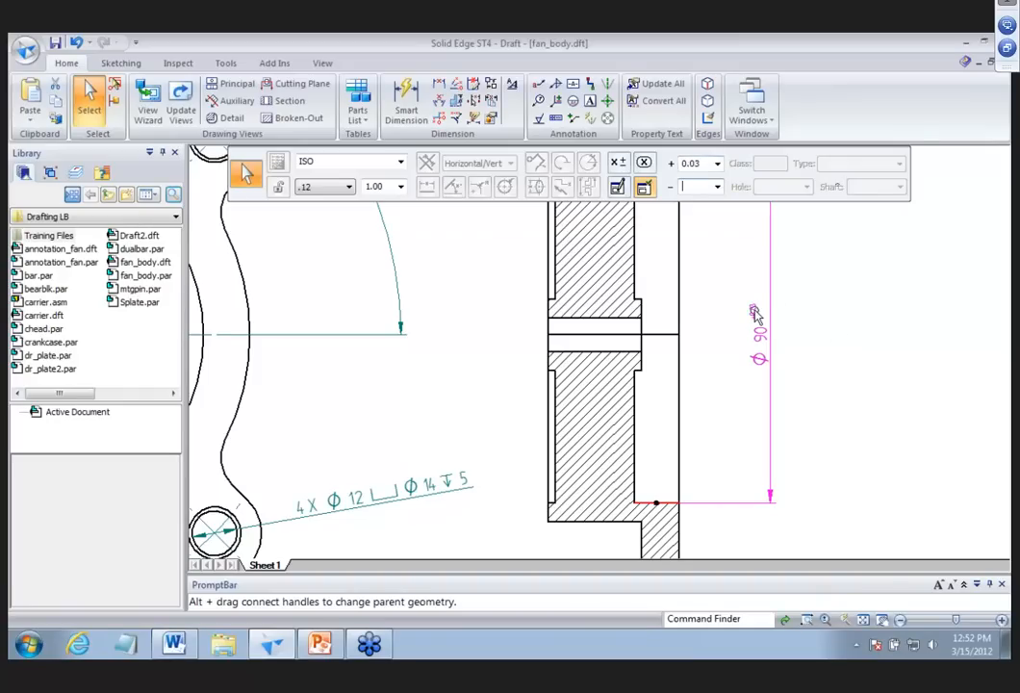
text(-)
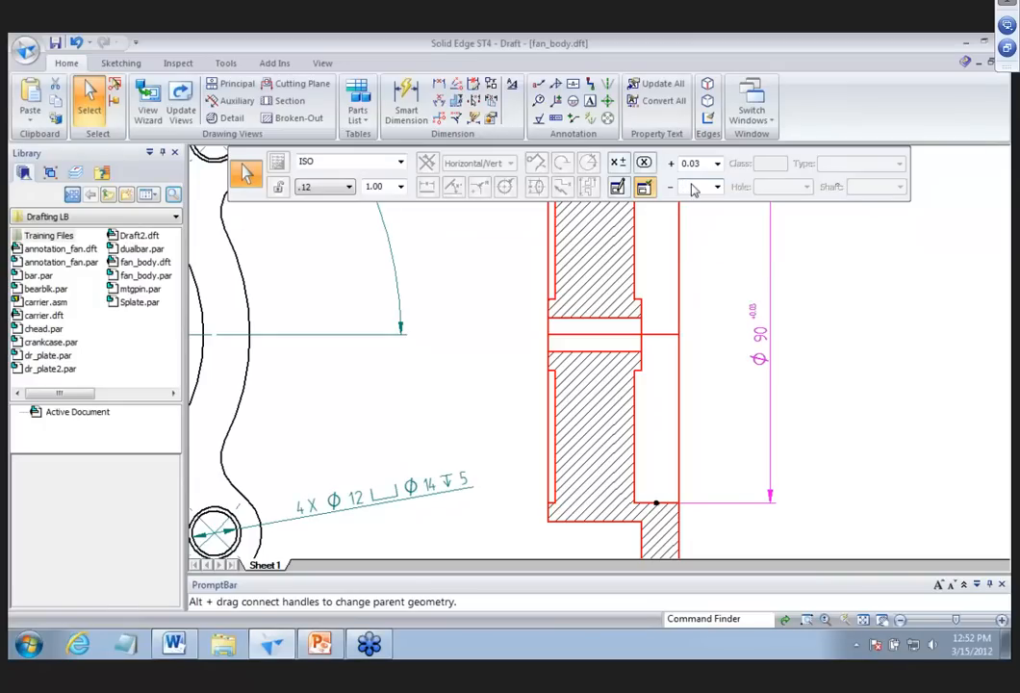
text(3)
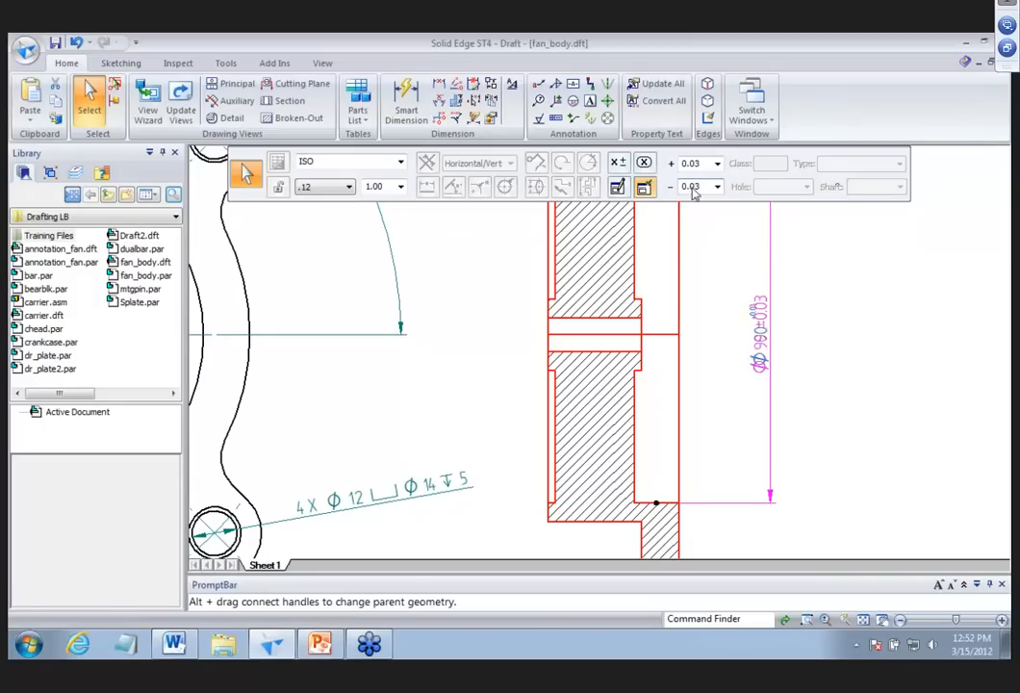
key(Tab)
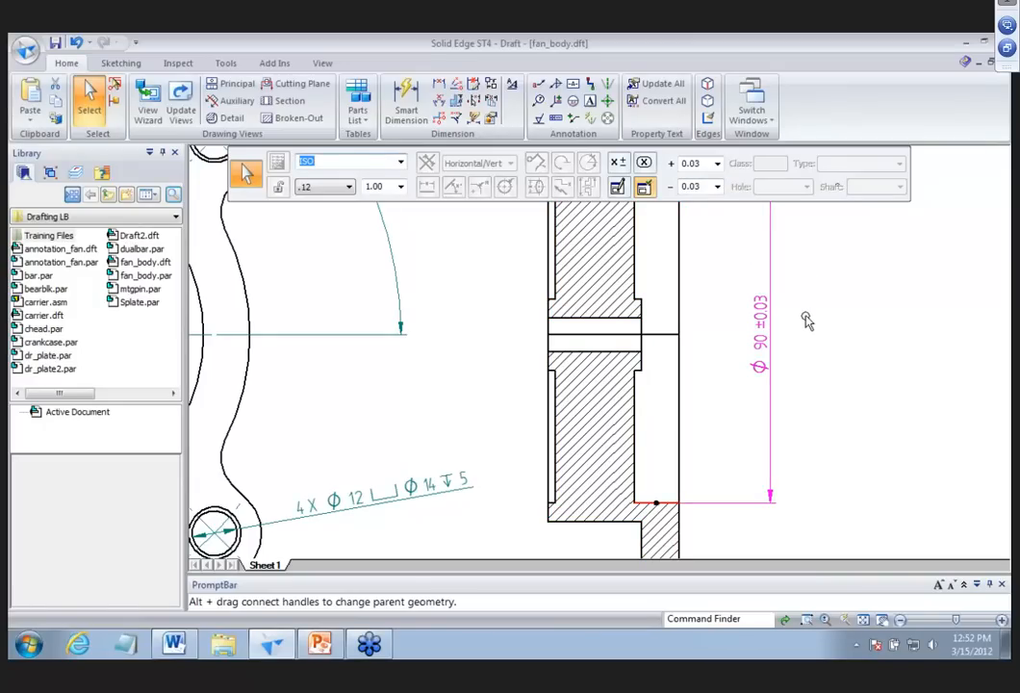
click(825, 299)
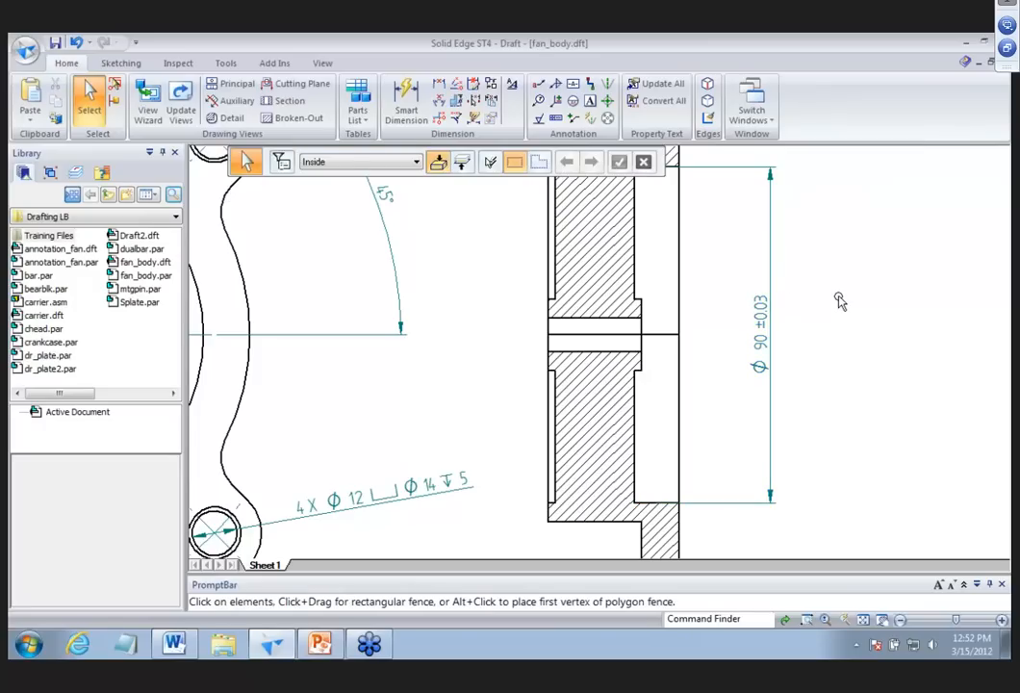
Enable dual unit display on the section view's recess diameter dimension, with inches as secondary units in parentheses.
click(771, 256)
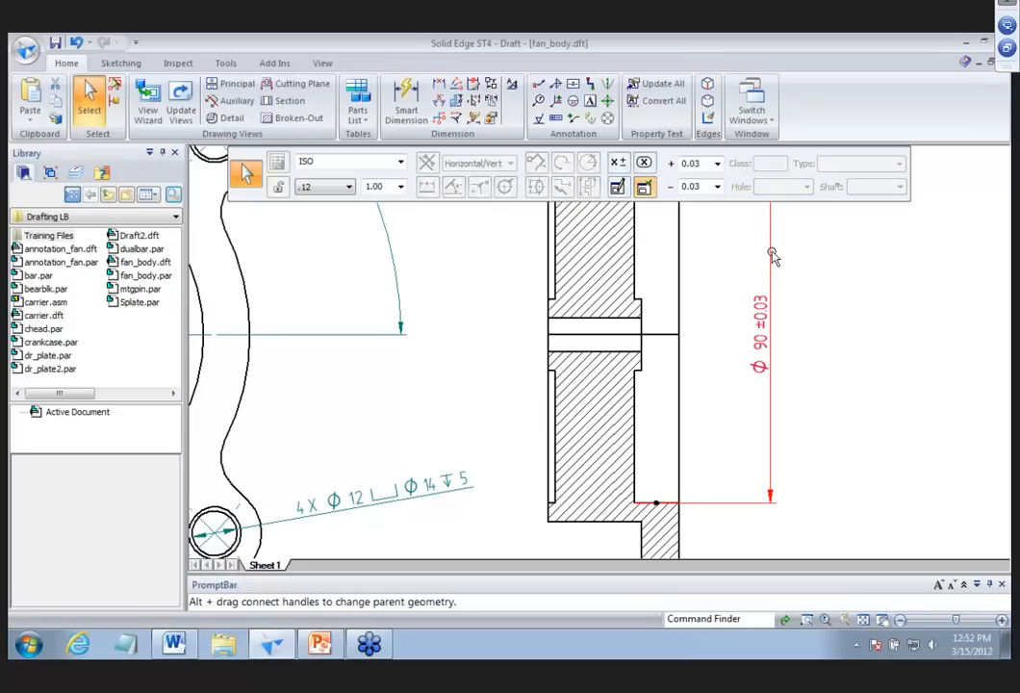
right_click(773, 253)
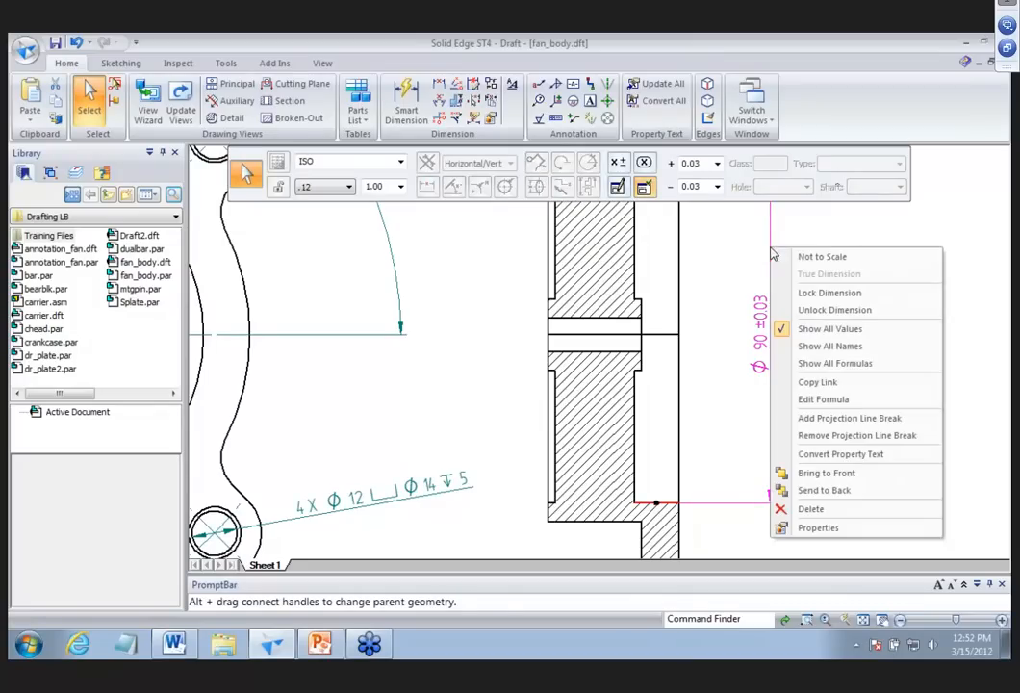
click(820, 528)
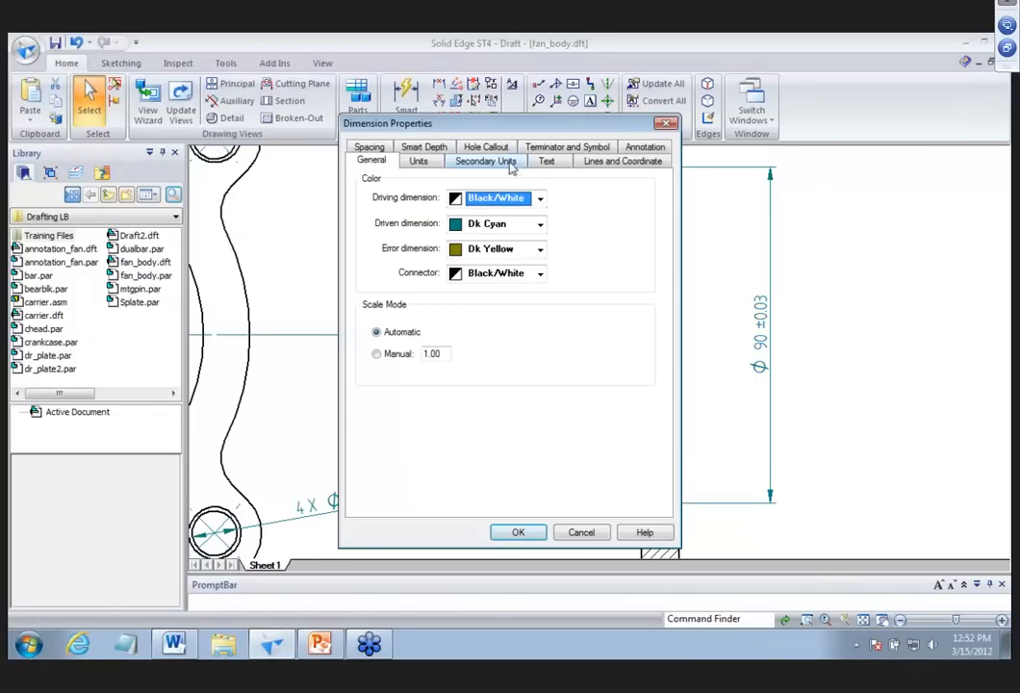
click(512, 163)
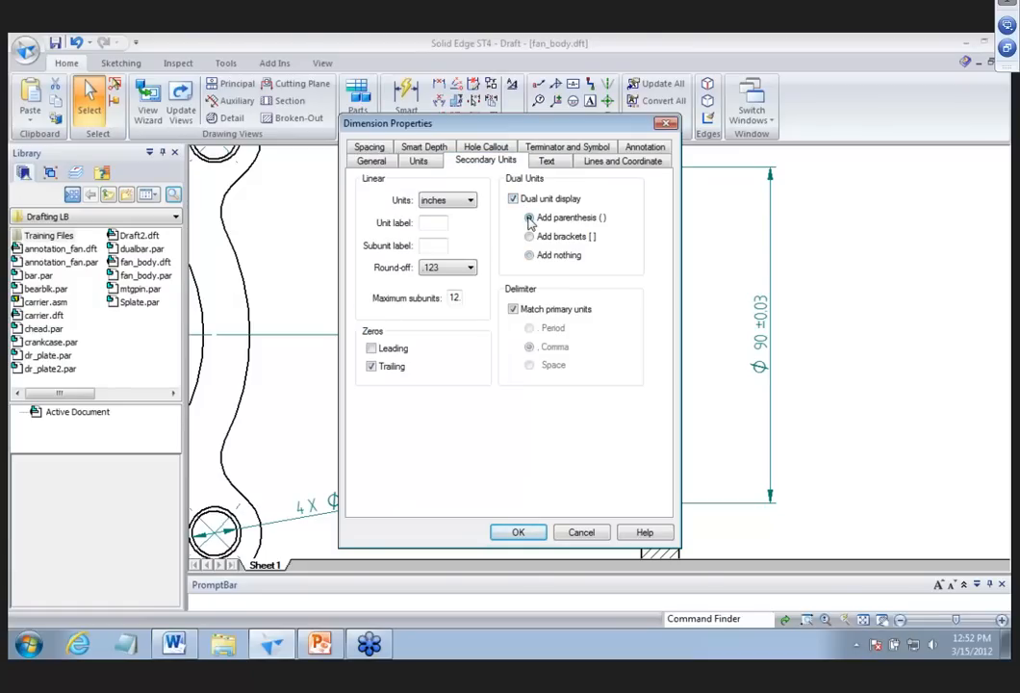
click(518, 532)
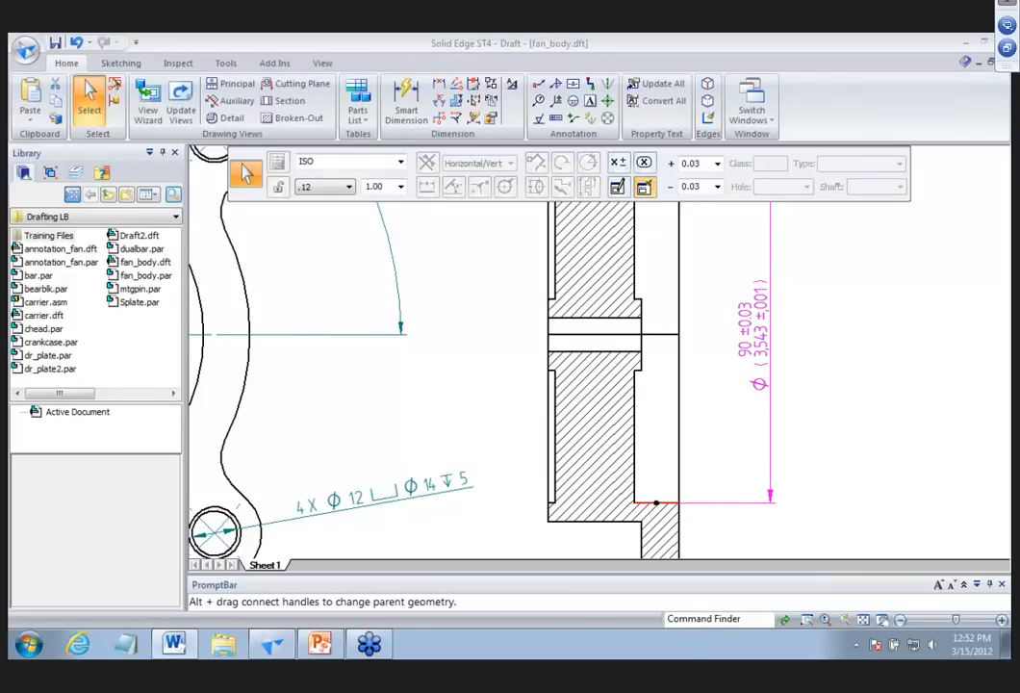
Set the background sheet of Sheet 1 to A2-Sheet in the sheet setup.
middle_click(883, 454)
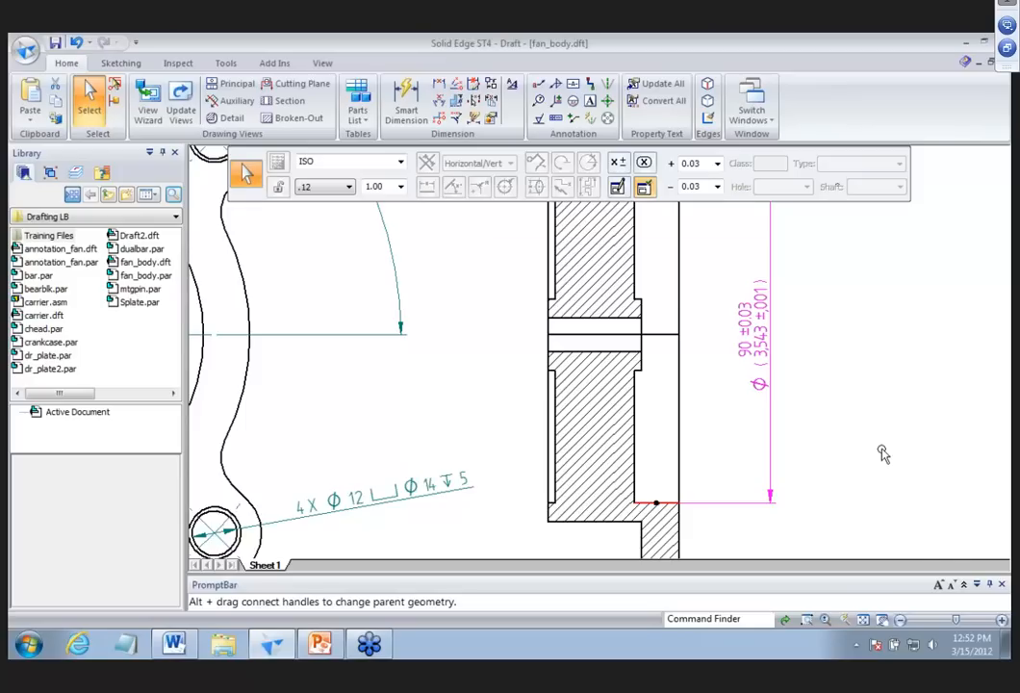
right_click(267, 565)
click(321, 556)
click(535, 274)
click(528, 307)
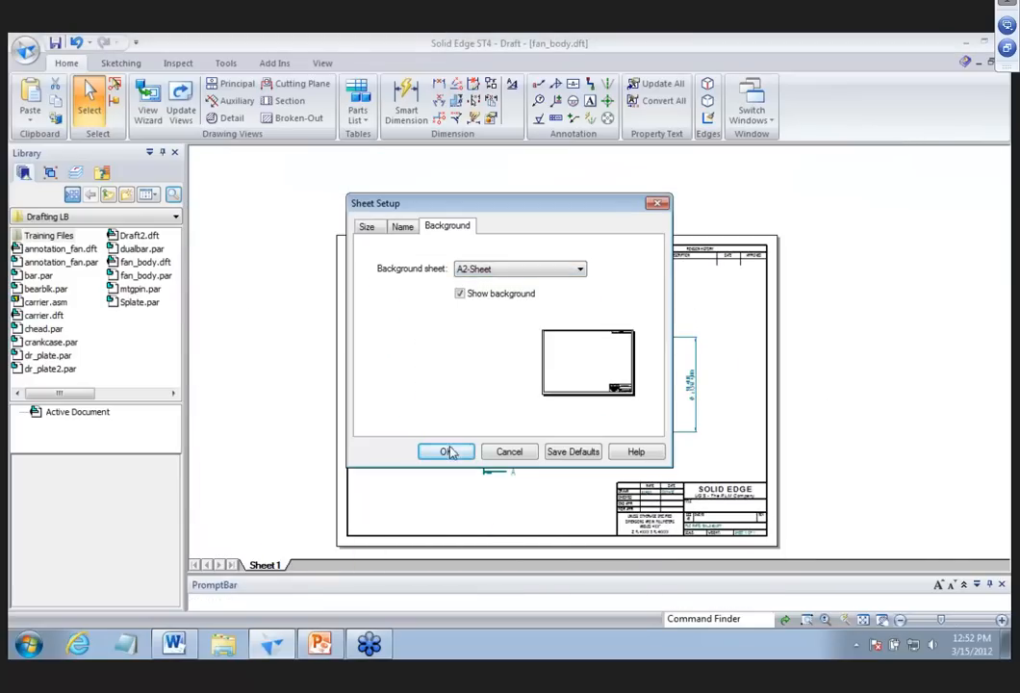
click(446, 451)
Move the Section A-A view up and farther to the right of the front view, then deselect it.
click(621, 330)
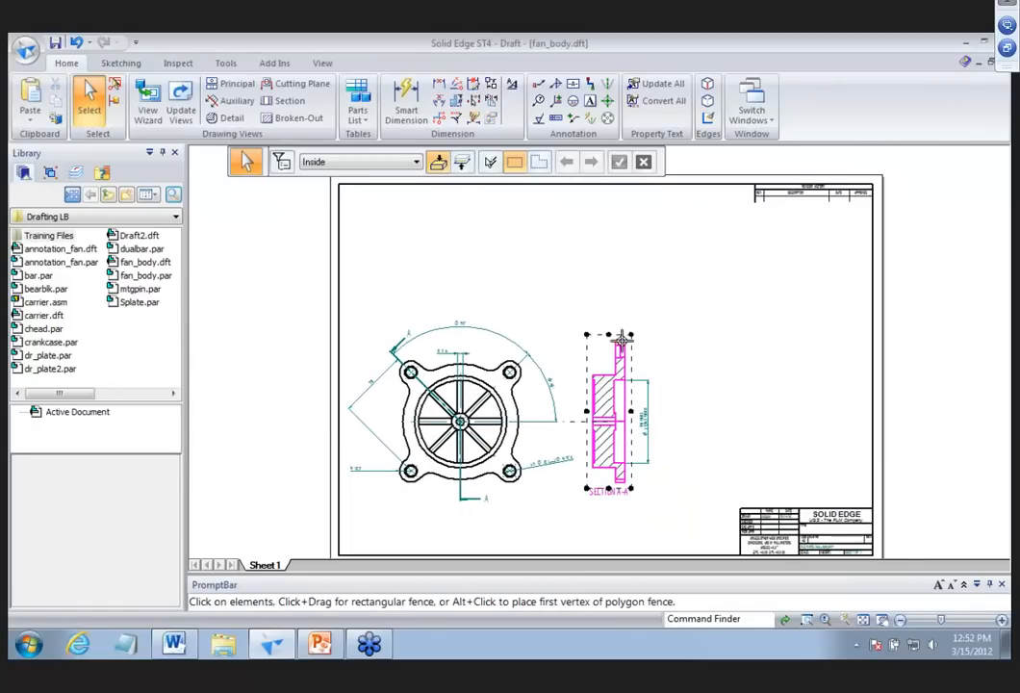
drag(621, 330, 732, 271)
click(542, 272)
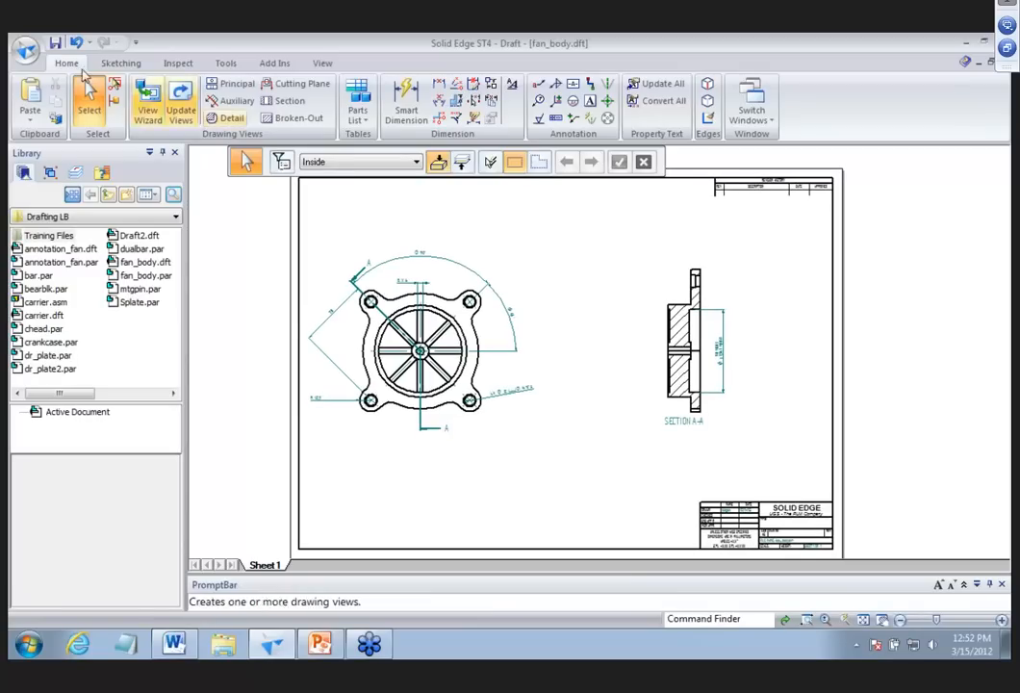
Open the part file fan_body.par from the Drafting LB folder.
click(26, 48)
click(59, 112)
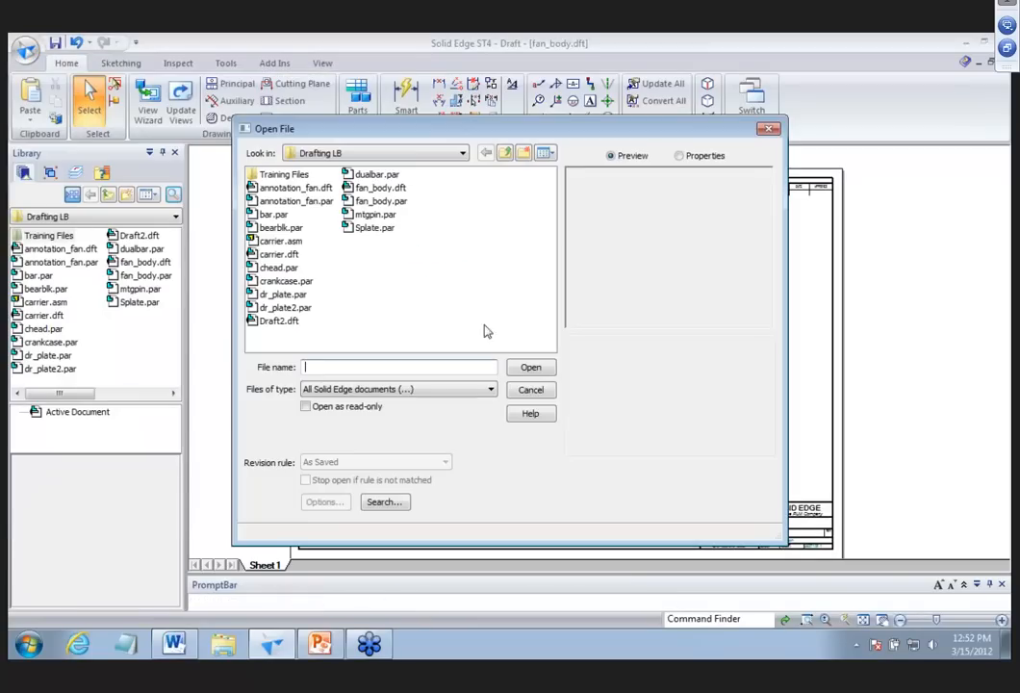
click(389, 201)
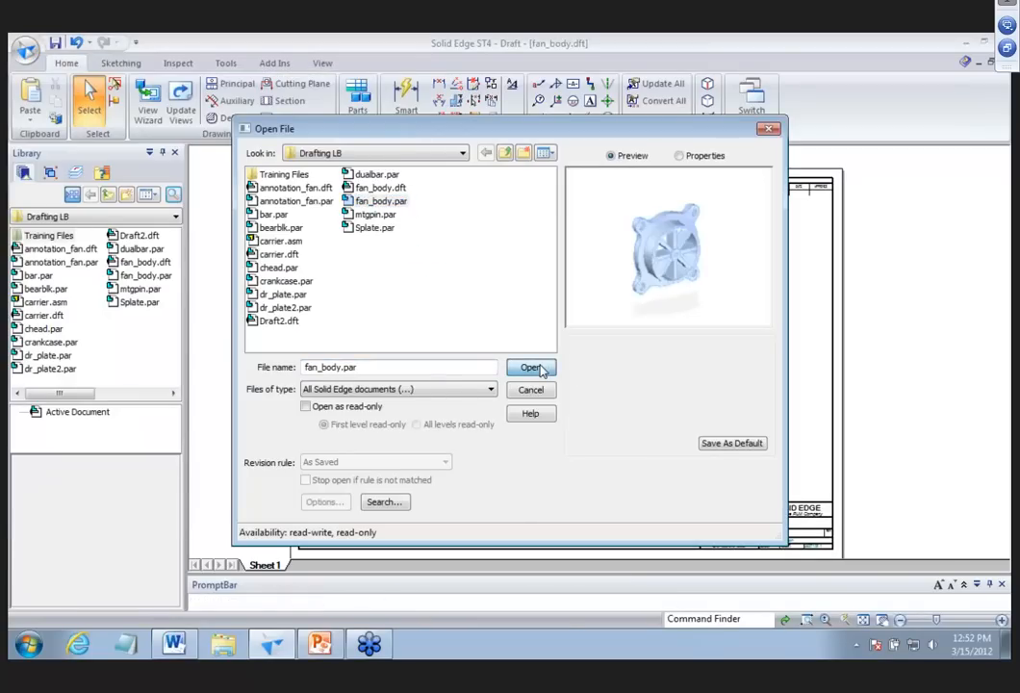
click(530, 367)
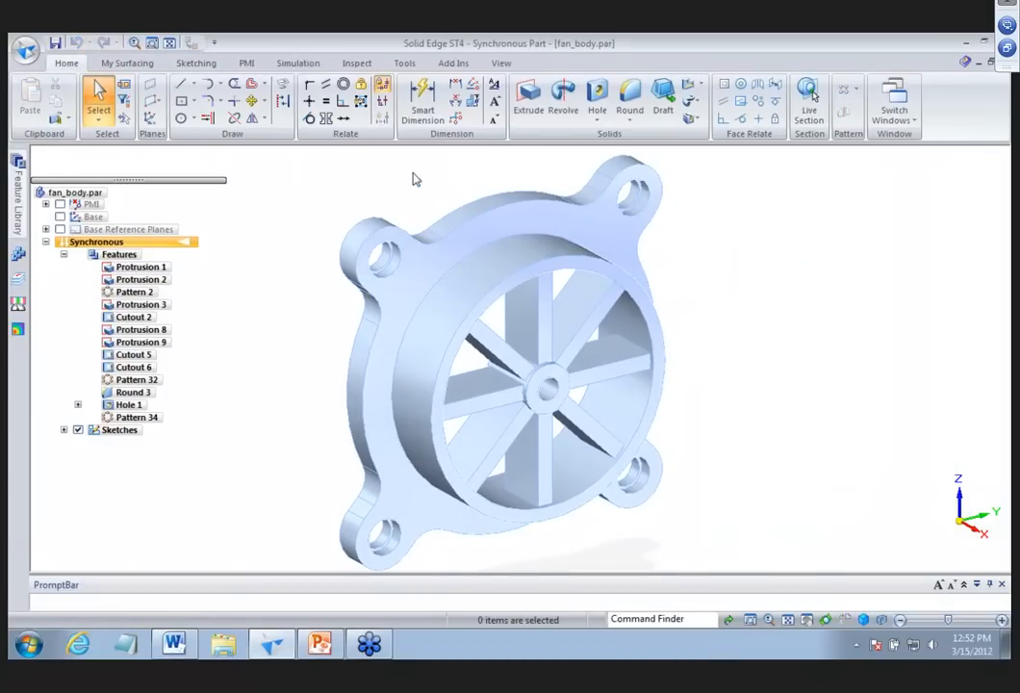
Enable Single-Color Edges so the fan body's model edges stand out.
click(502, 64)
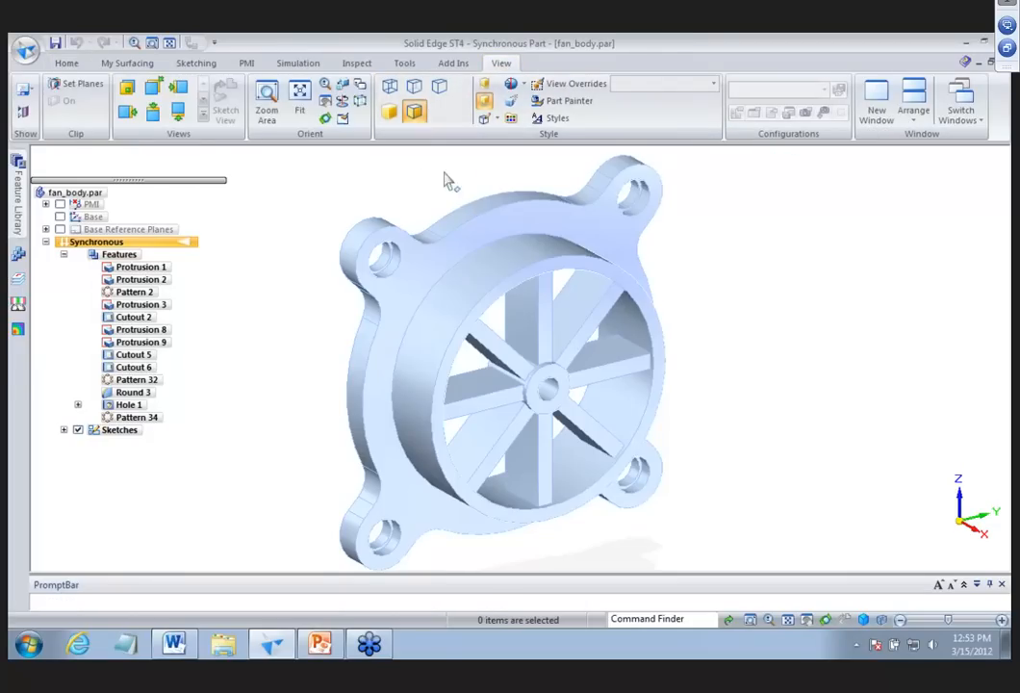
click(485, 123)
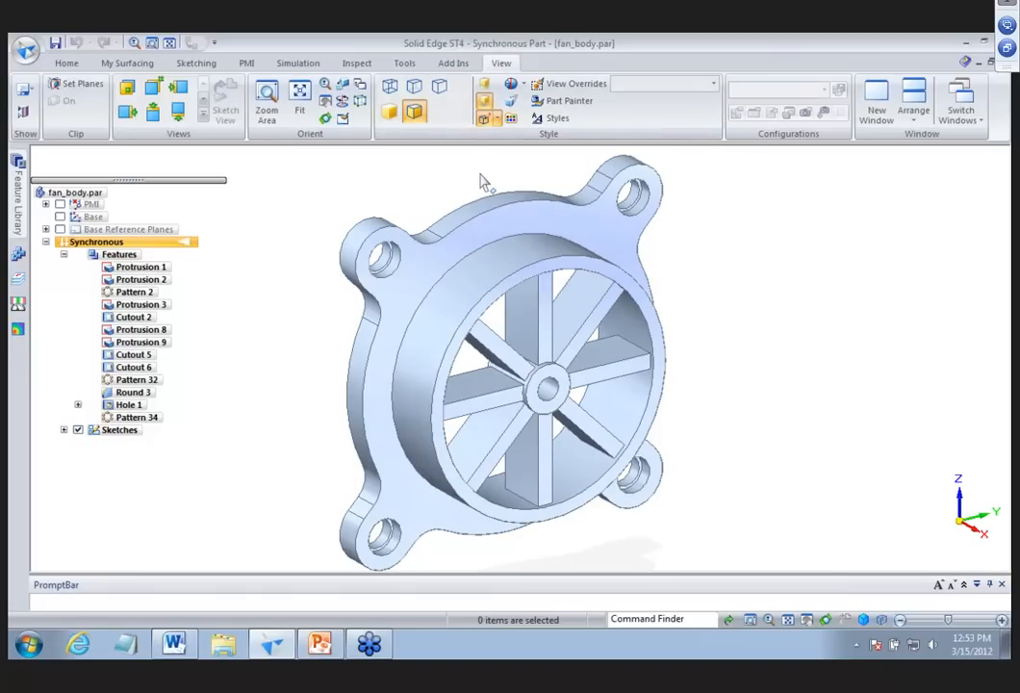
click(484, 119)
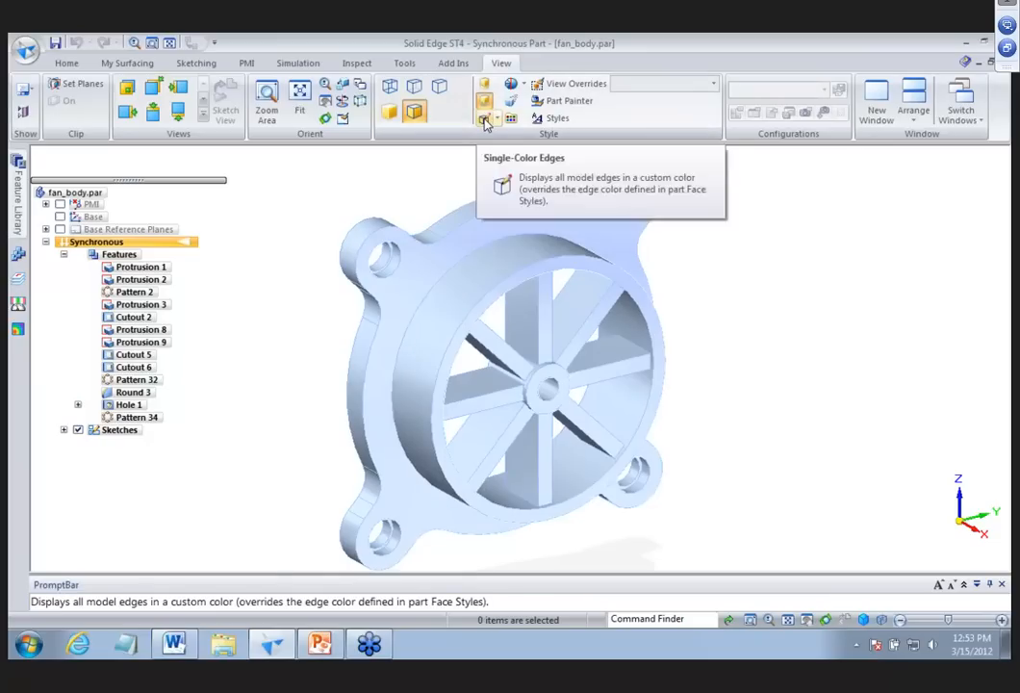
click(485, 120)
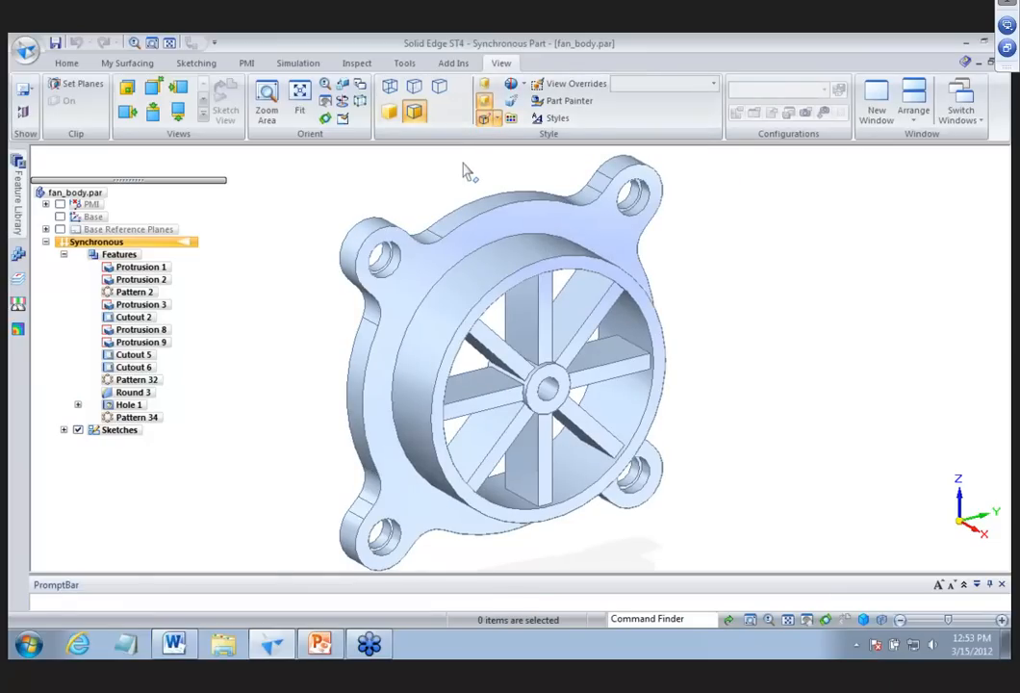
mouse_move(466, 165)
middle_down()
mouse_move(461, 158)
mouse_move(466, 169)
middle_up()
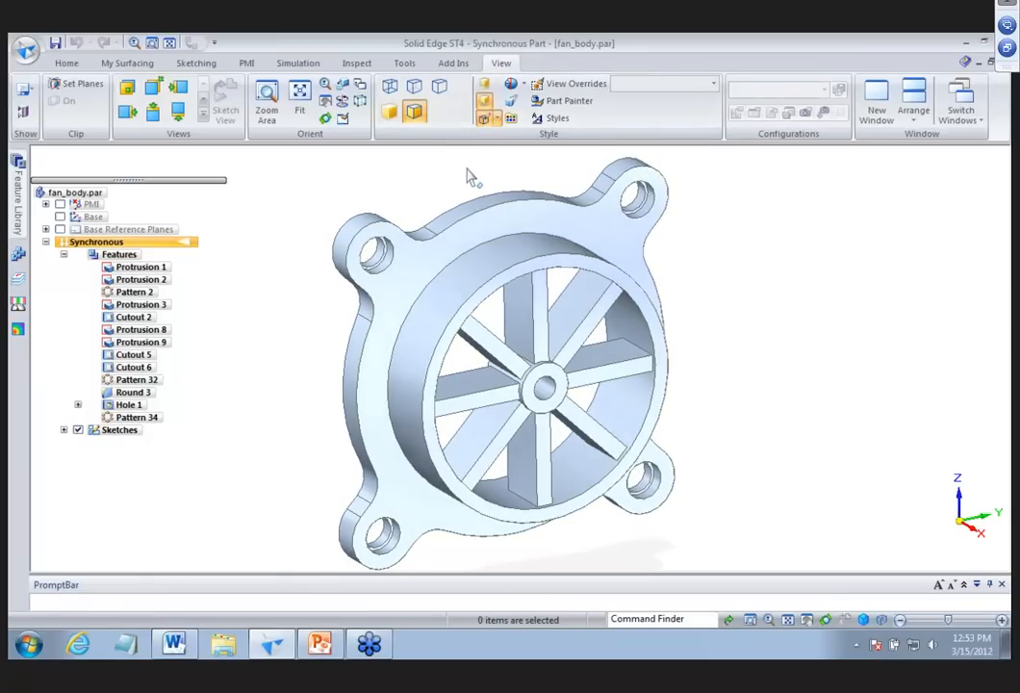
Set the occurrence count of the rib pattern, Pattern 32, to 6.
click(138, 380)
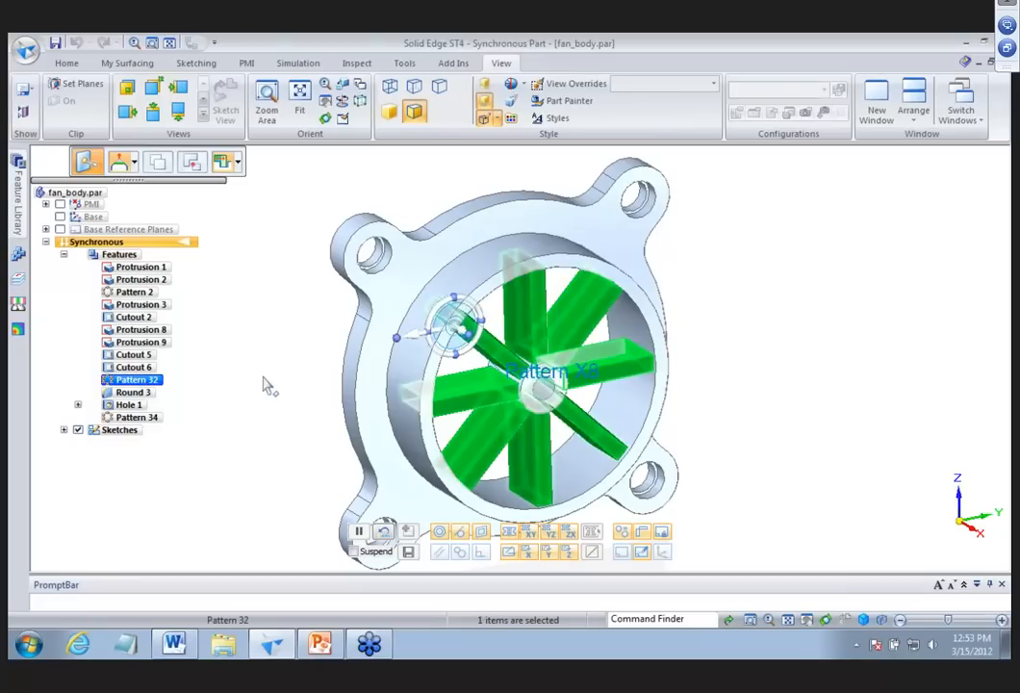
click(548, 371)
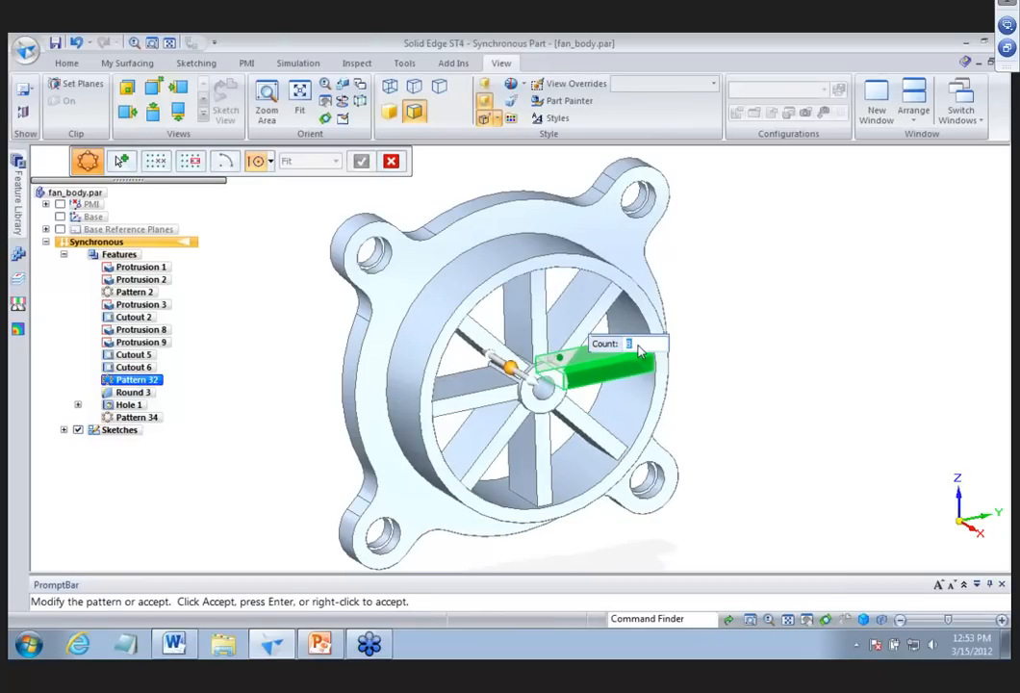
key(Return)
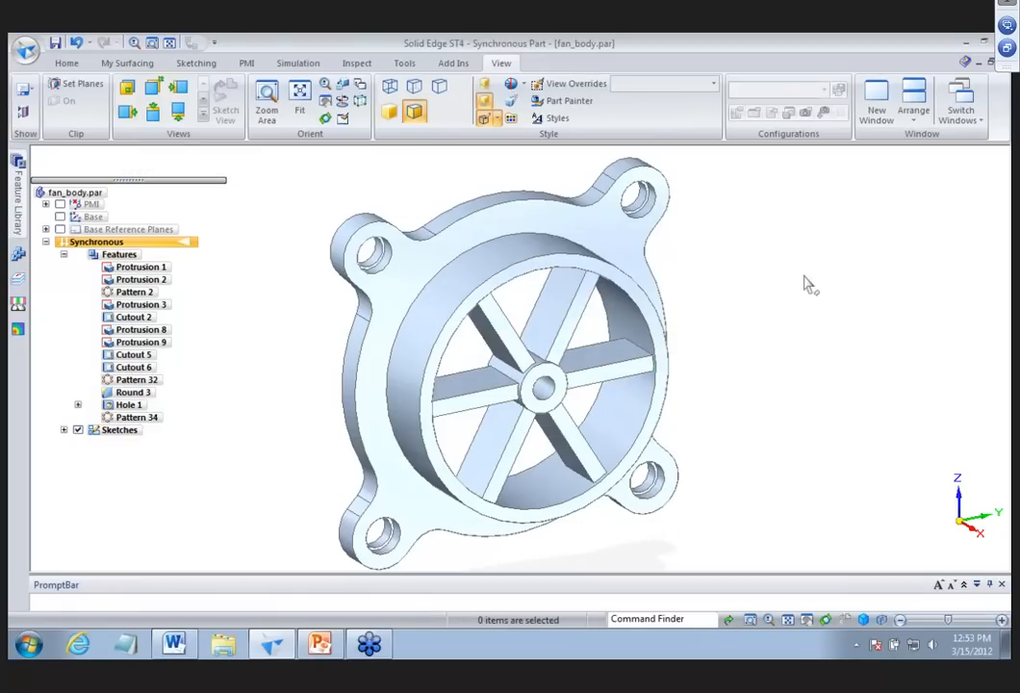
Return to the fan_body.dft drawing and update its out-of-date views through the Drawing View Tracker.
click(962, 105)
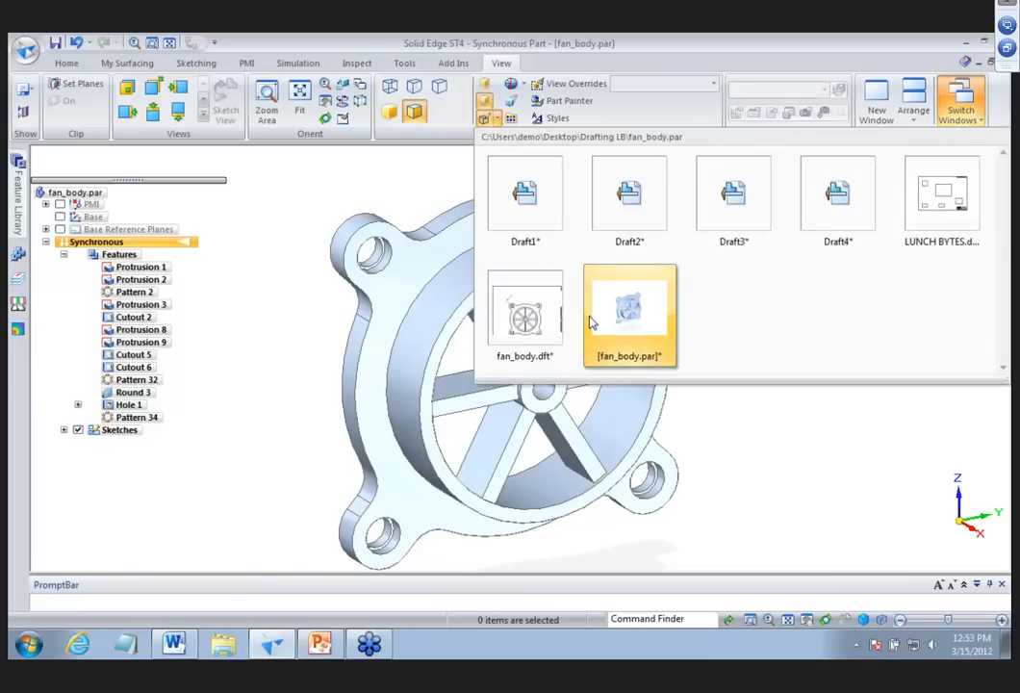
click(630, 303)
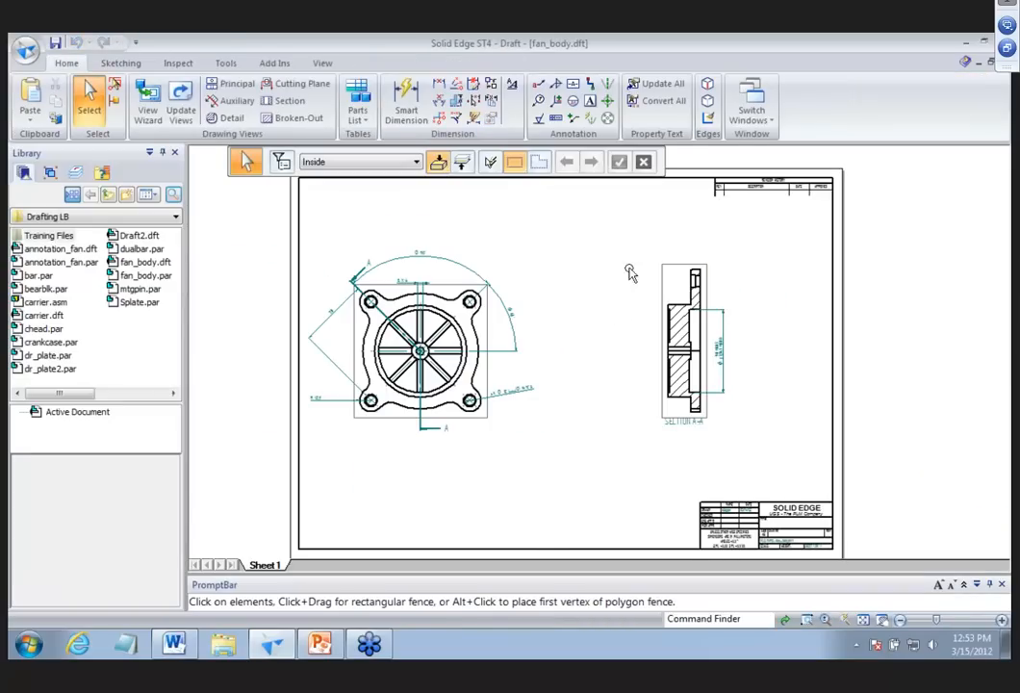
click(225, 62)
click(254, 89)
click(429, 248)
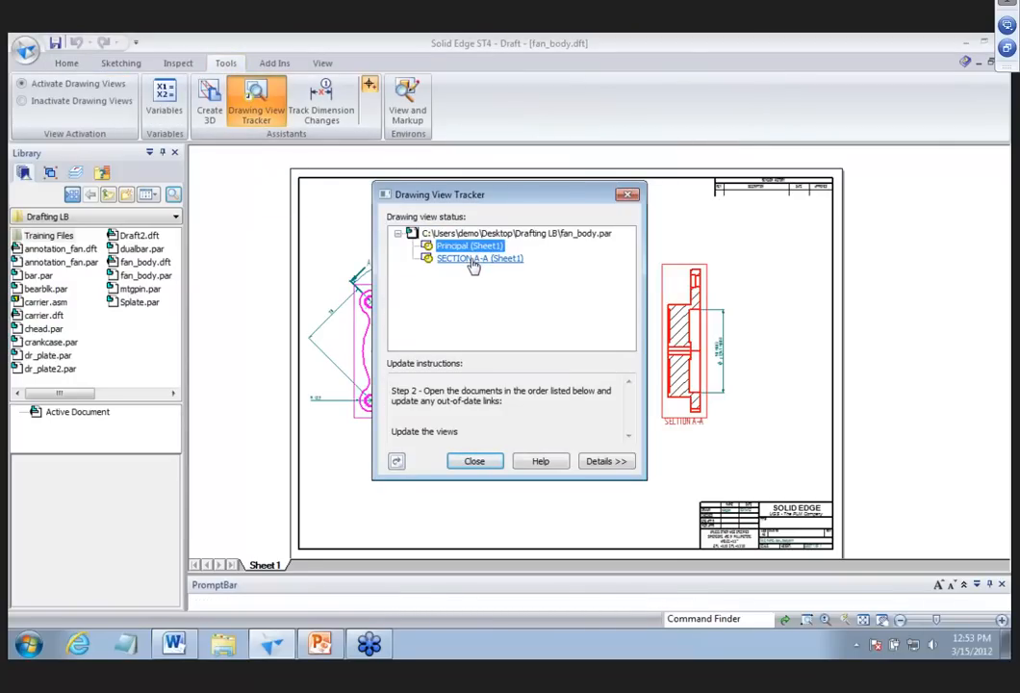
click(395, 461)
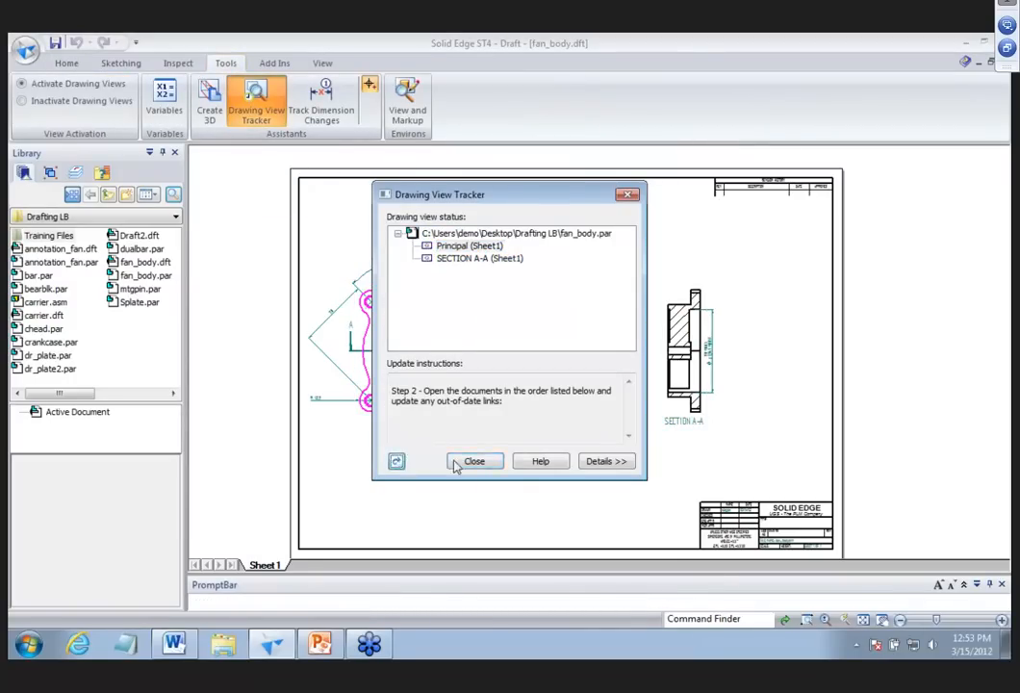
click(484, 463)
Clear all tracked dimension changes from the Dimension Tracker report and close it.
drag(234, 97, 253, 191)
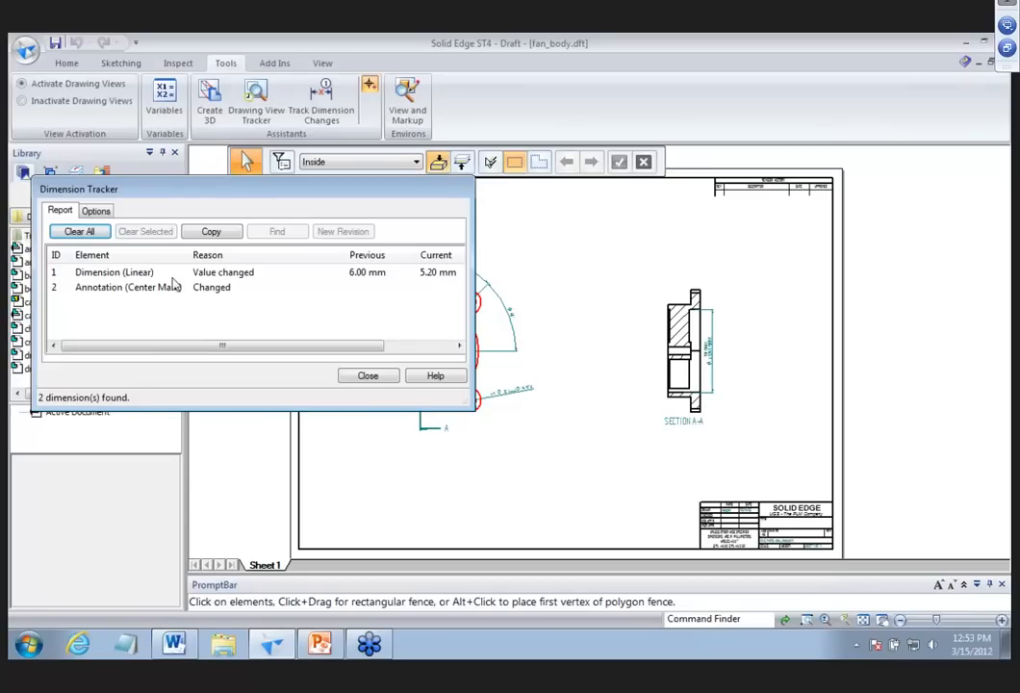
click(80, 231)
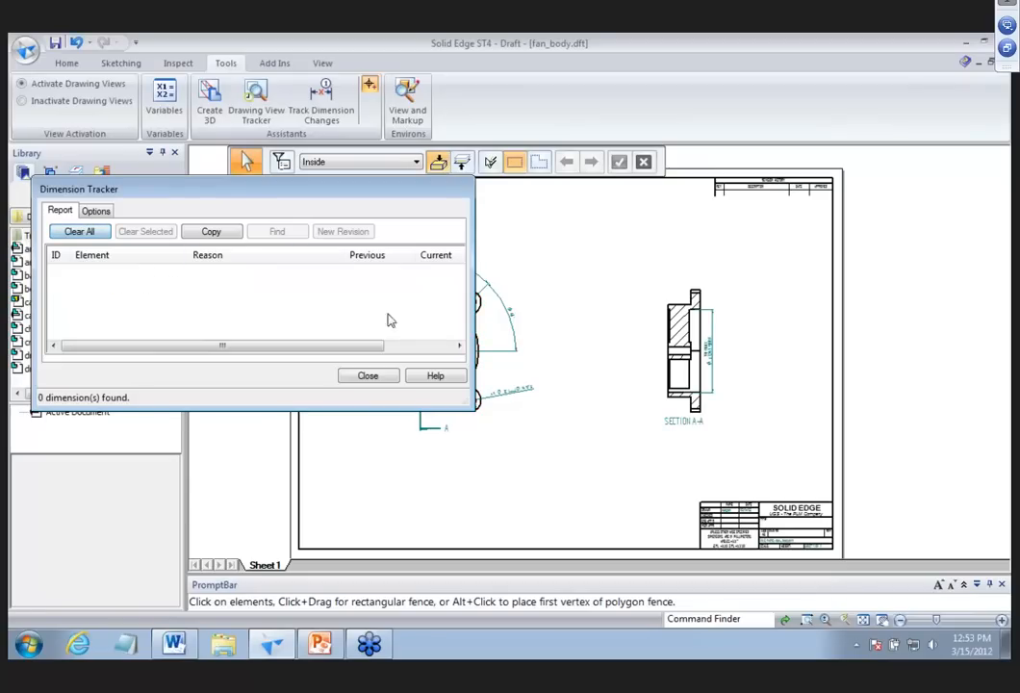
click(371, 375)
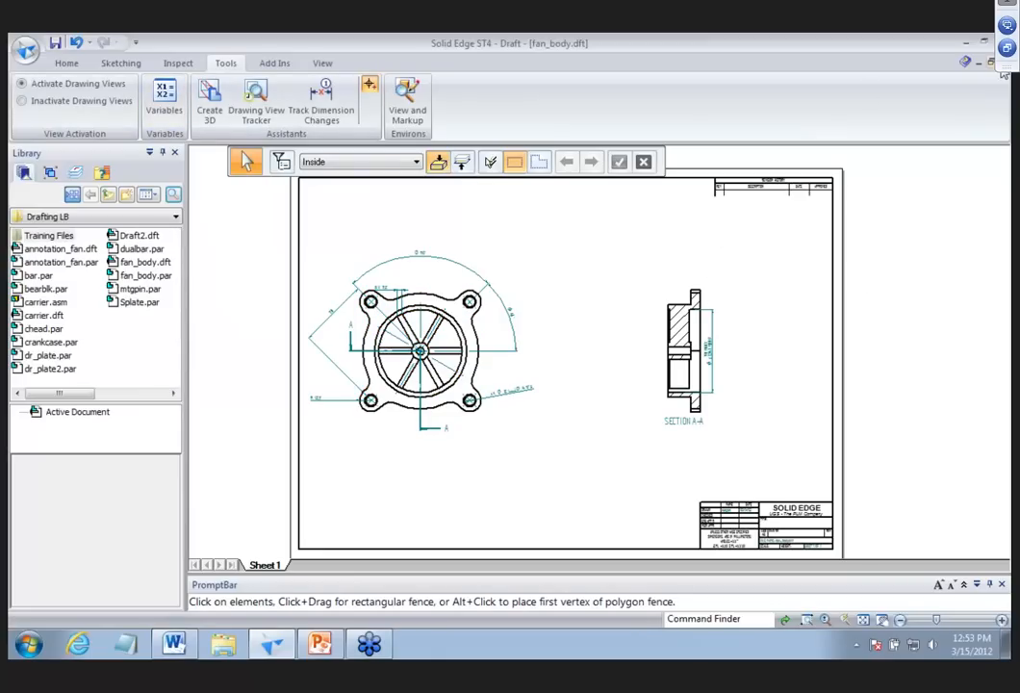
Close the fan_body.dft drawing and open annotation_fan.dft from the Drafting LB folder.
key(ctrl+F4)
click(546, 400)
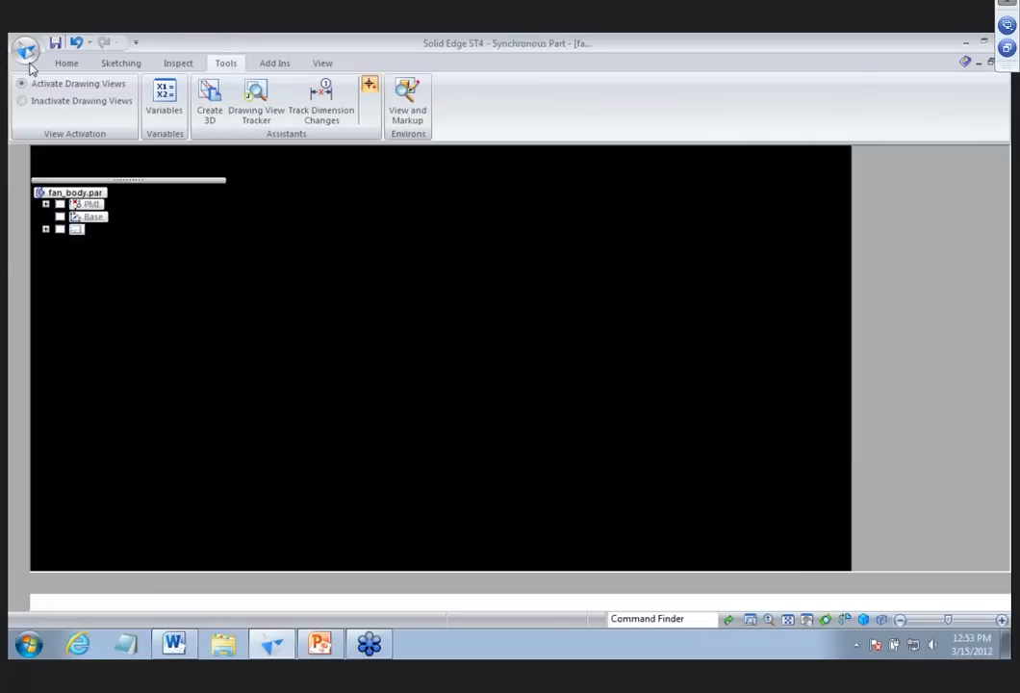
click(26, 48)
mouse_move(58, 87)
click(57, 112)
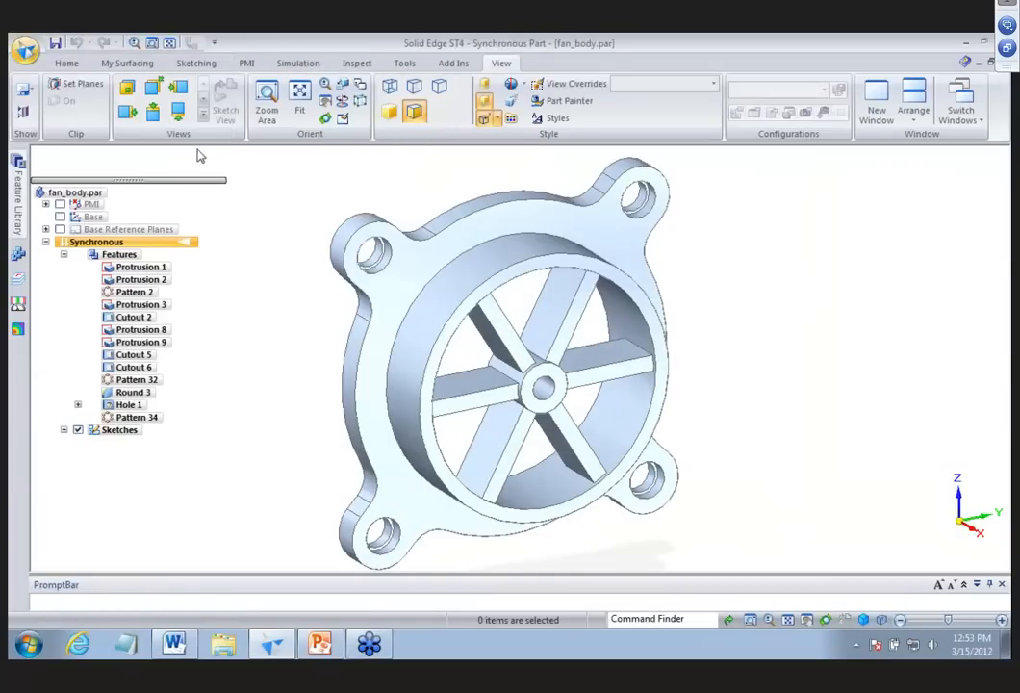
click(294, 189)
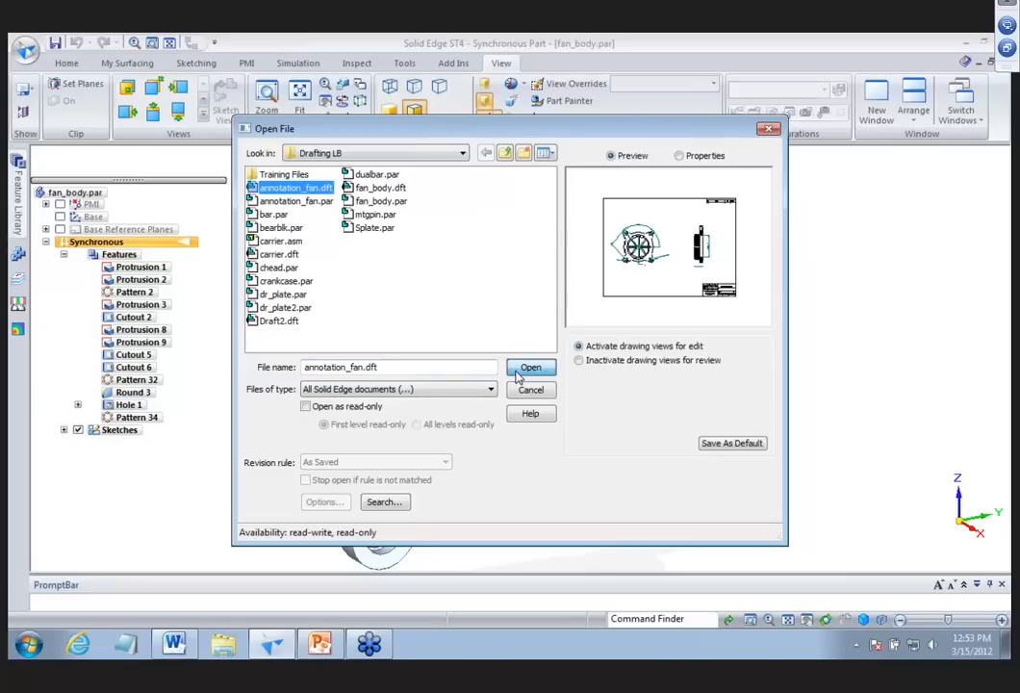
click(525, 369)
Place a Datum Frame with text A on the flange's outer right edge in Section A-A, above the view.
scroll(647, 285, up, 3)
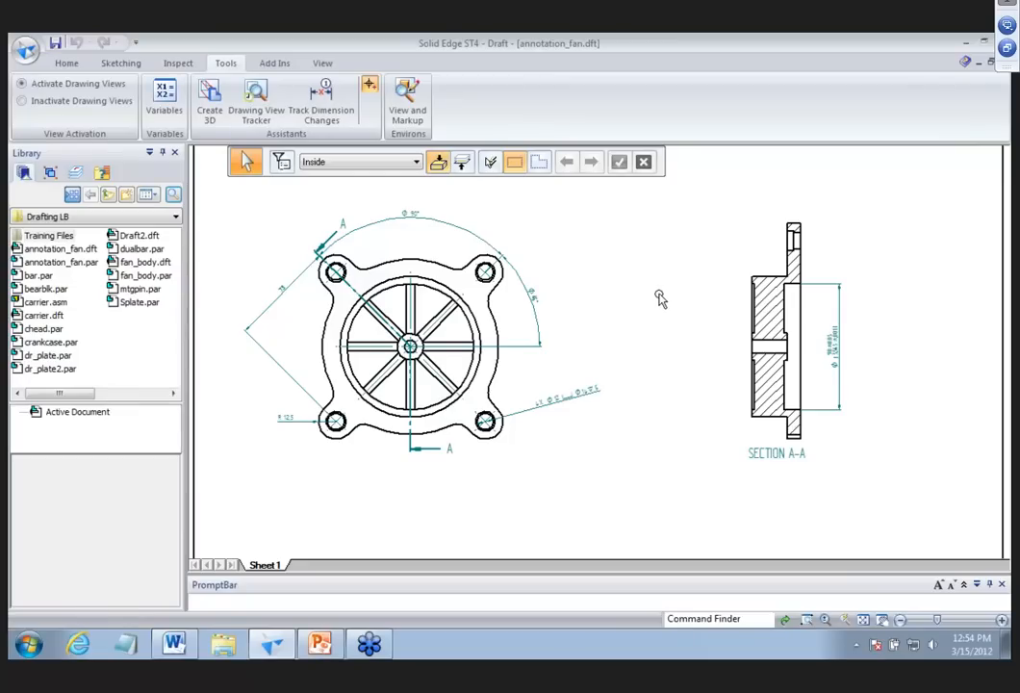
scroll(660, 298, up, 1)
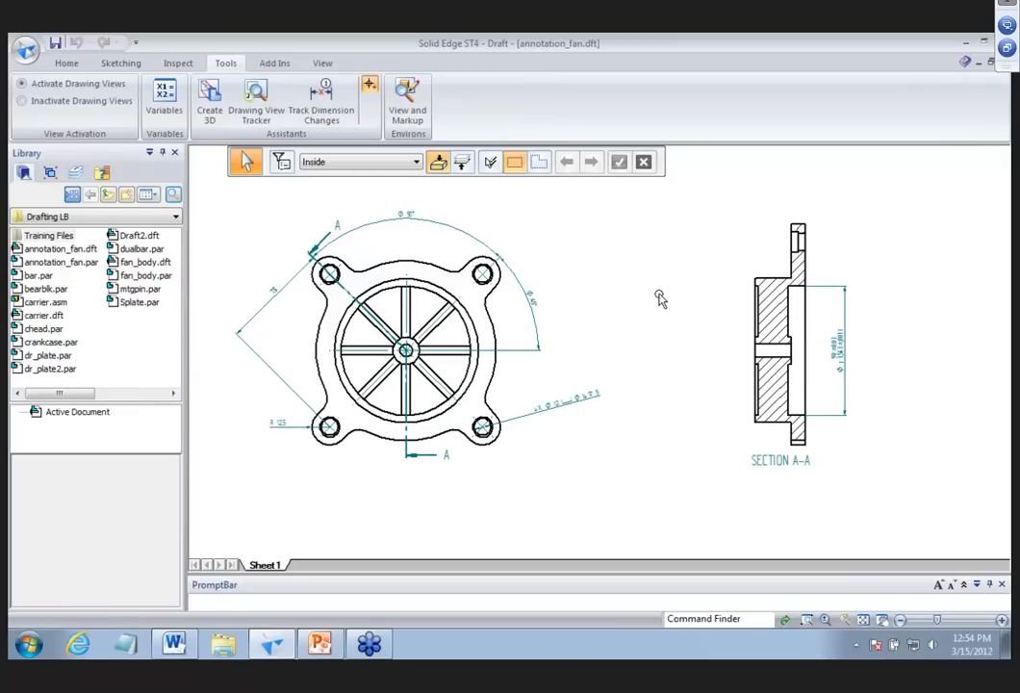
click(66, 63)
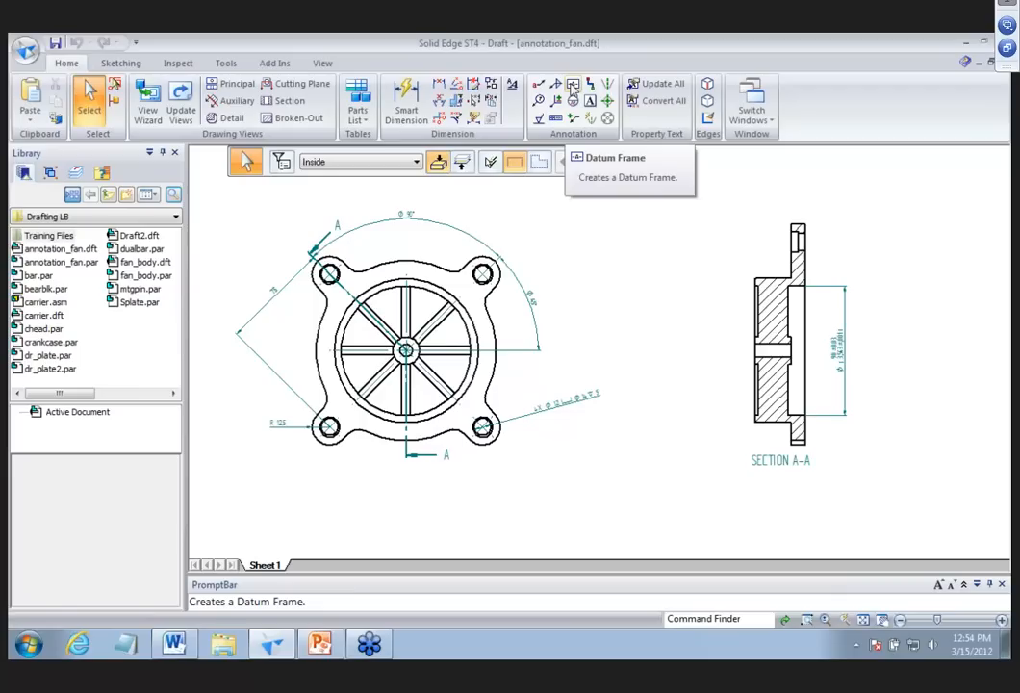
click(573, 86)
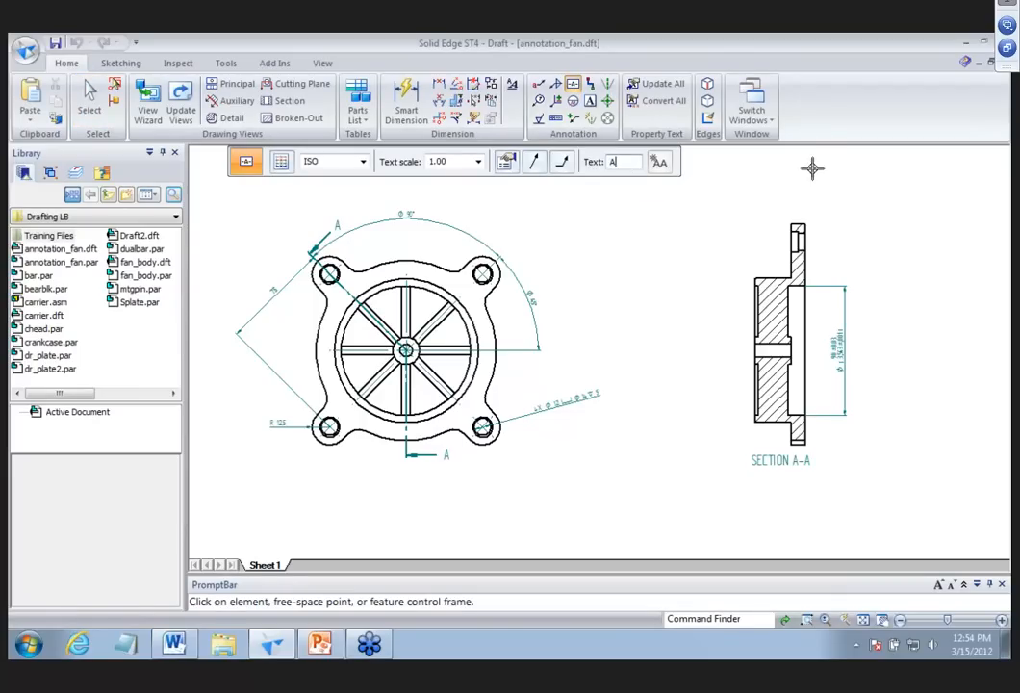
click(806, 226)
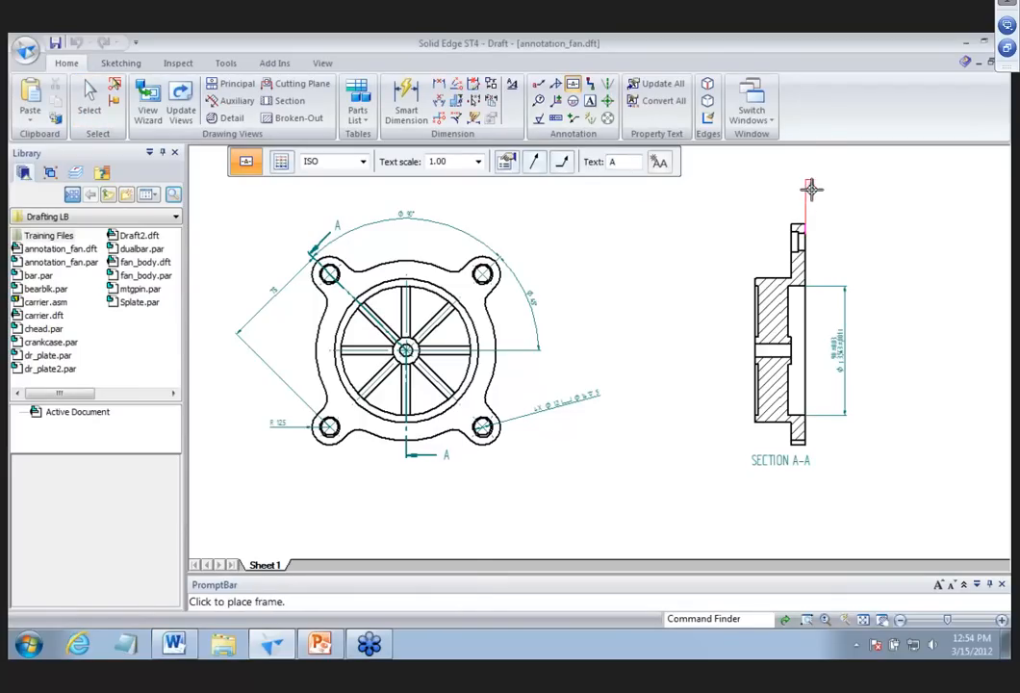
click(810, 184)
scroll(810, 185, up, 2)
scroll(822, 187, up, 1)
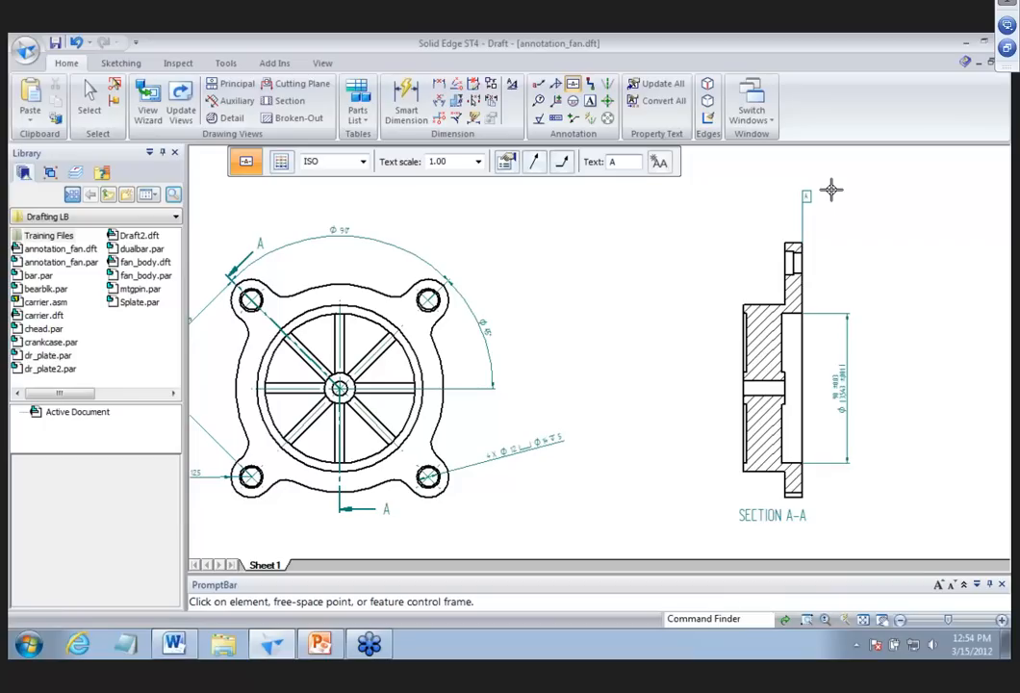
Examine the datum frame and connector settings of the ANSI (inch) dimension style without modifying them.
click(511, 86)
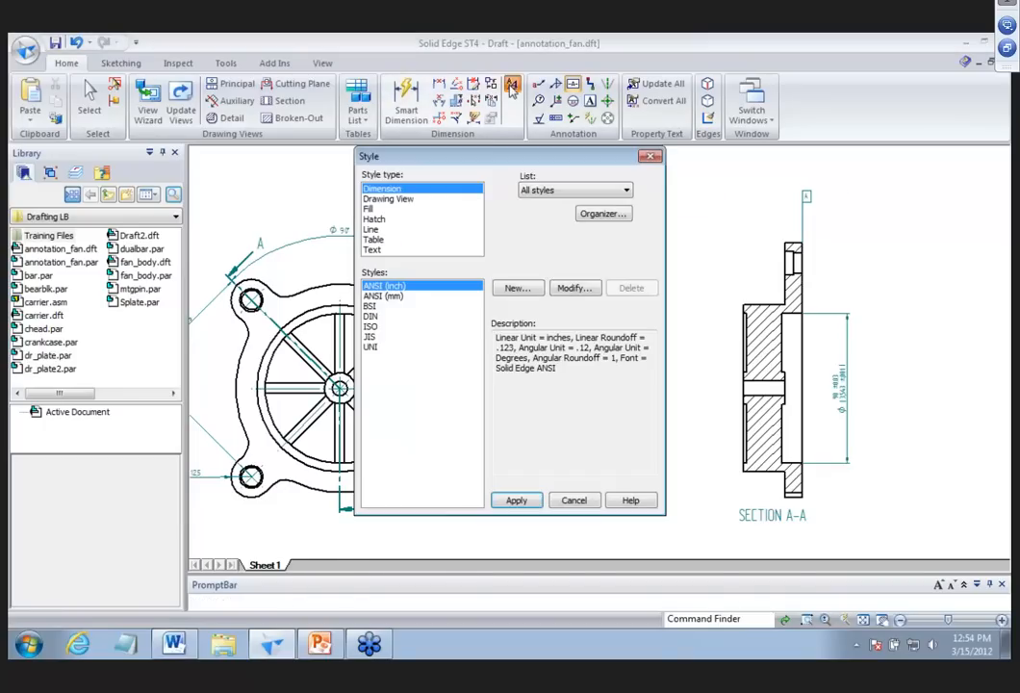
click(571, 288)
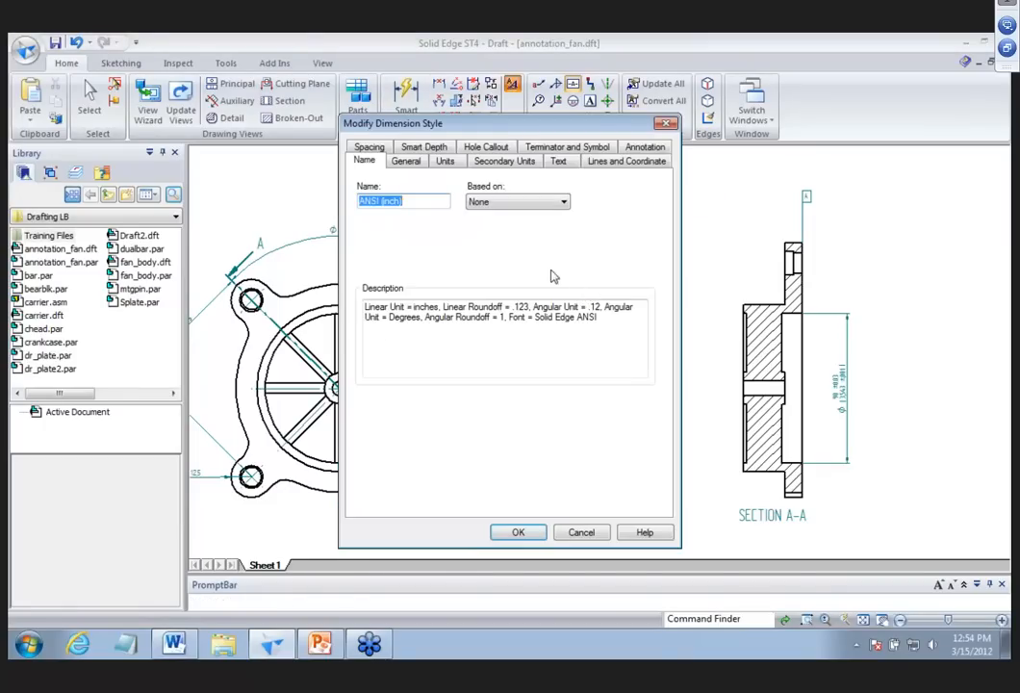
click(654, 148)
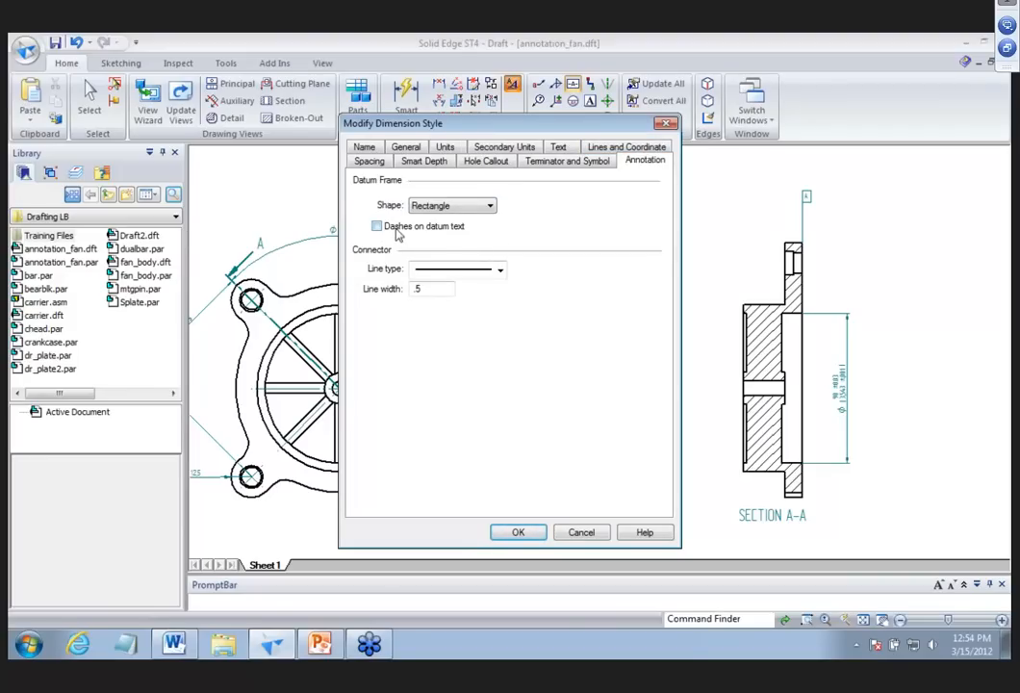
click(581, 533)
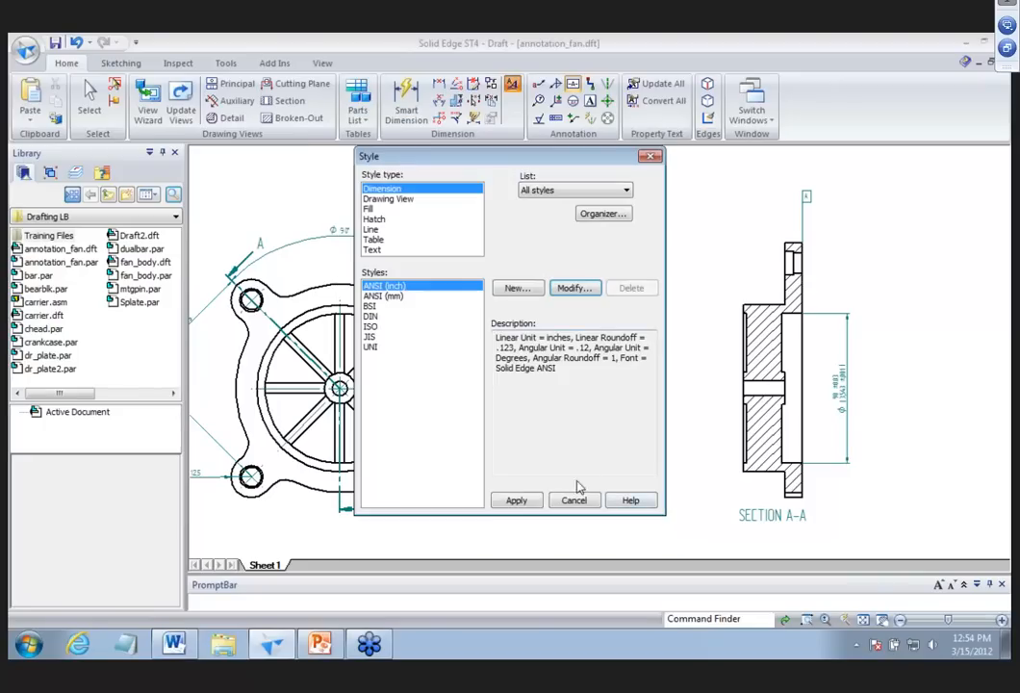
Close the style settings unchanged and place a Datum Frame with text B on the upper extension line of Section A-A's 90 mm diameter dimension.
click(574, 501)
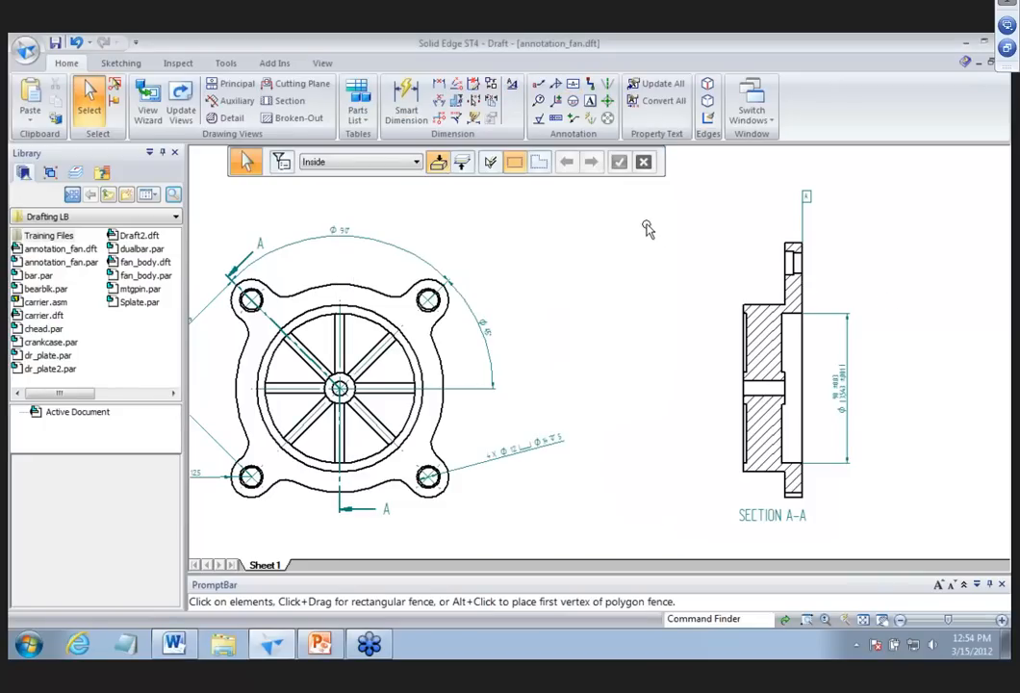
click(573, 83)
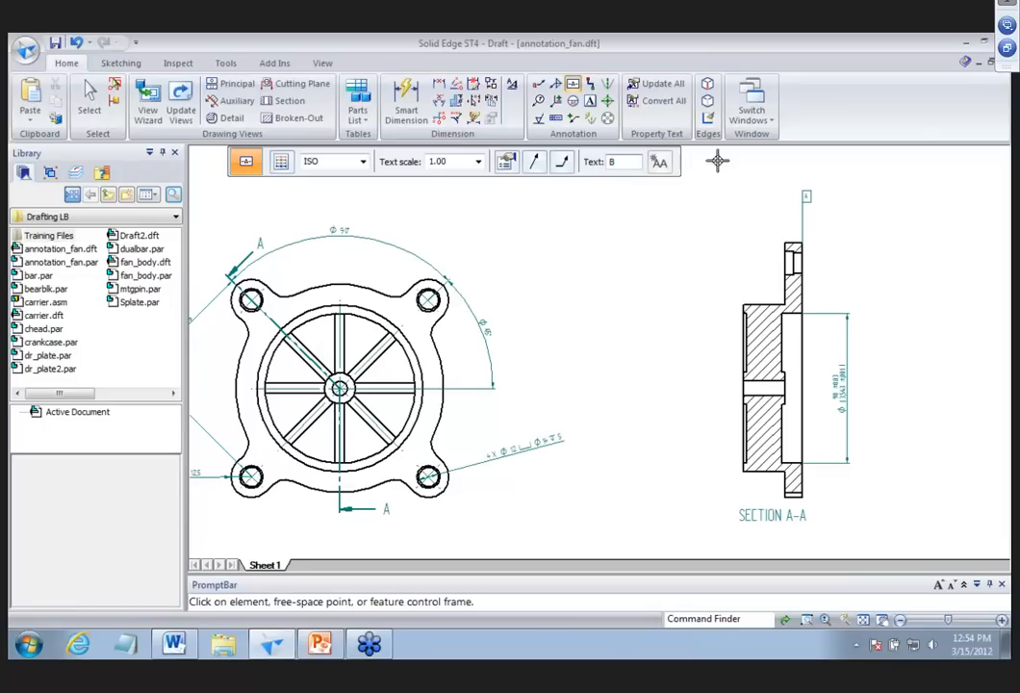
click(855, 305)
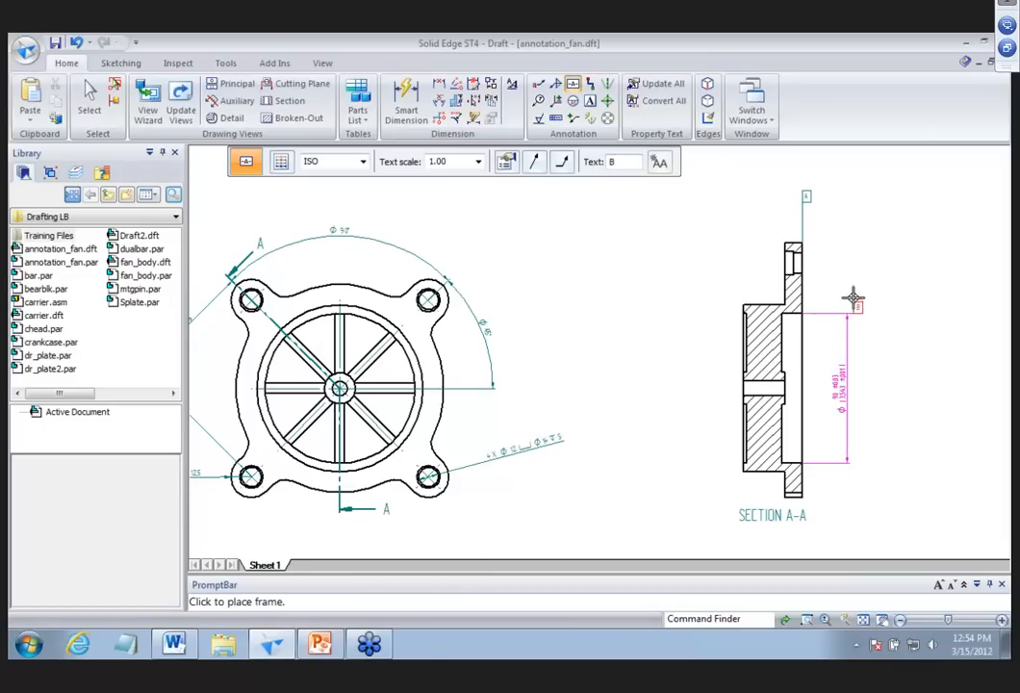
click(869, 300)
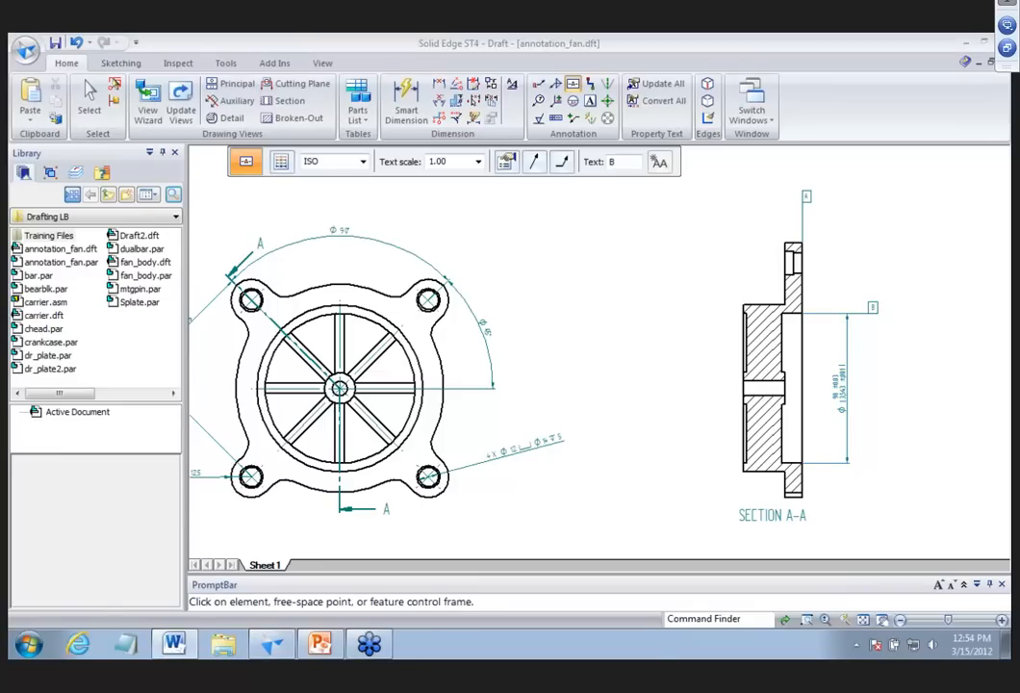
Define a Feature Control Frame with position symbol, diameter 0.05, material condition S and datum B, with its leader turned off.
click(556, 118)
key(Delete)
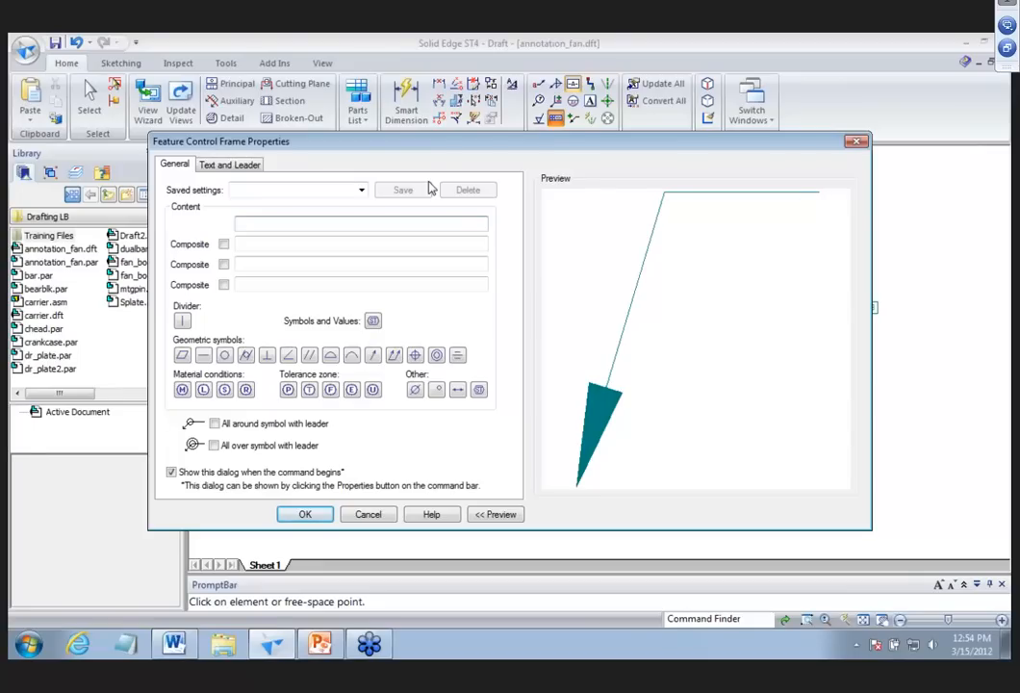
click(415, 355)
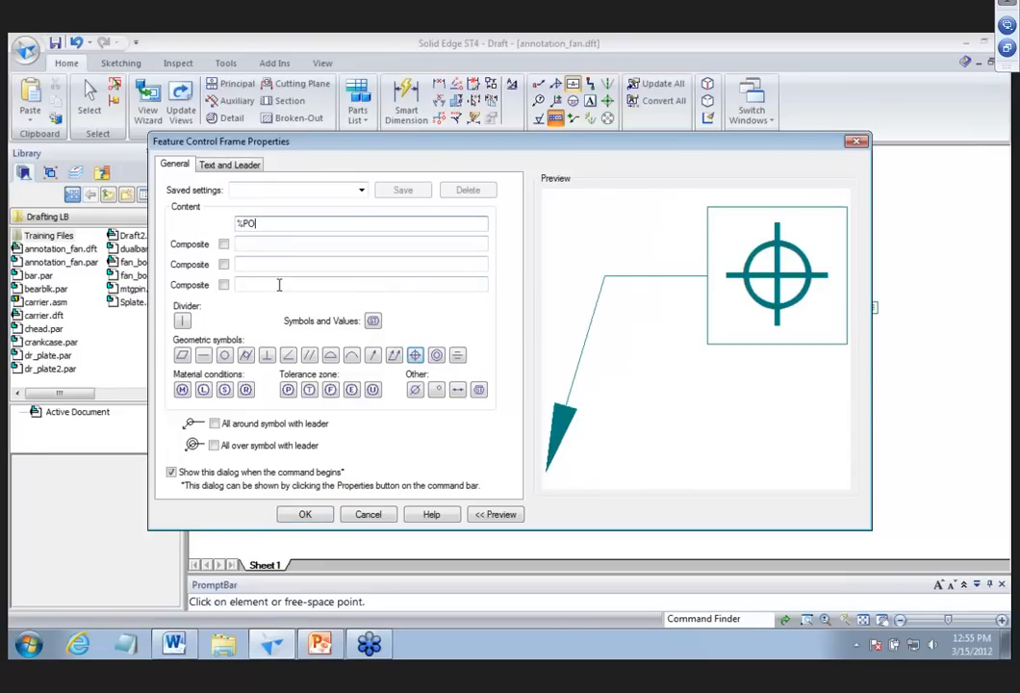
click(183, 320)
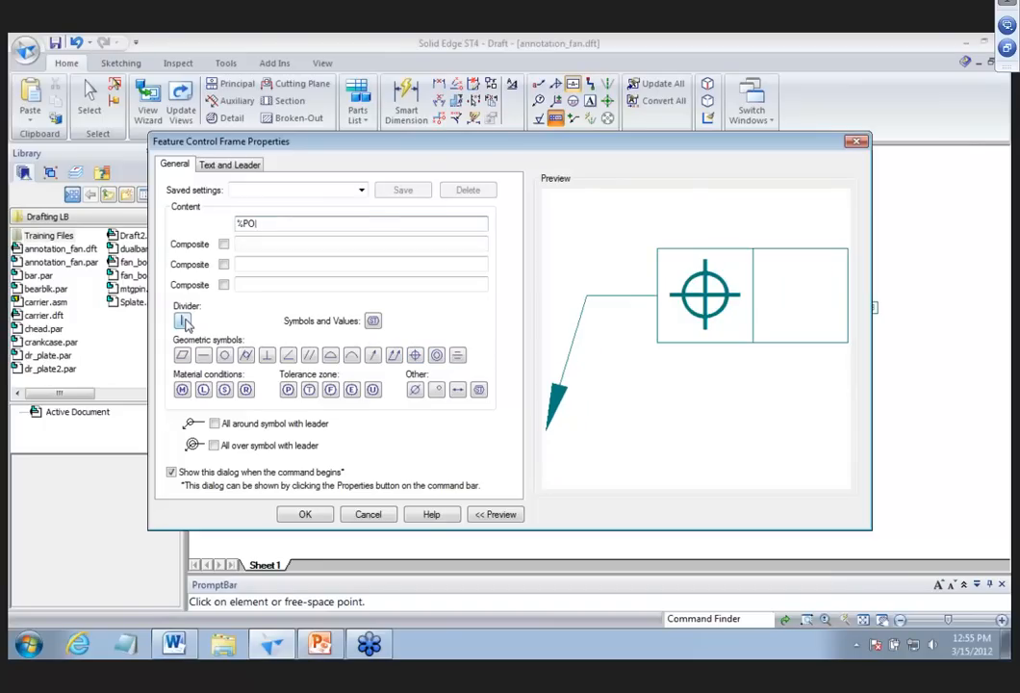
click(415, 390)
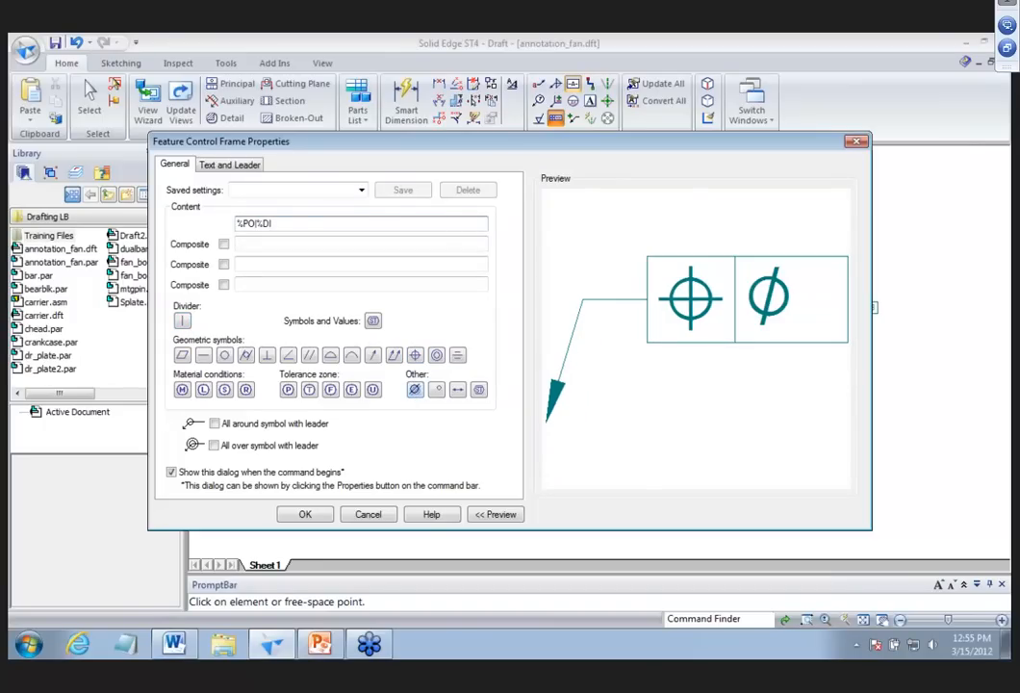
text(0.05)
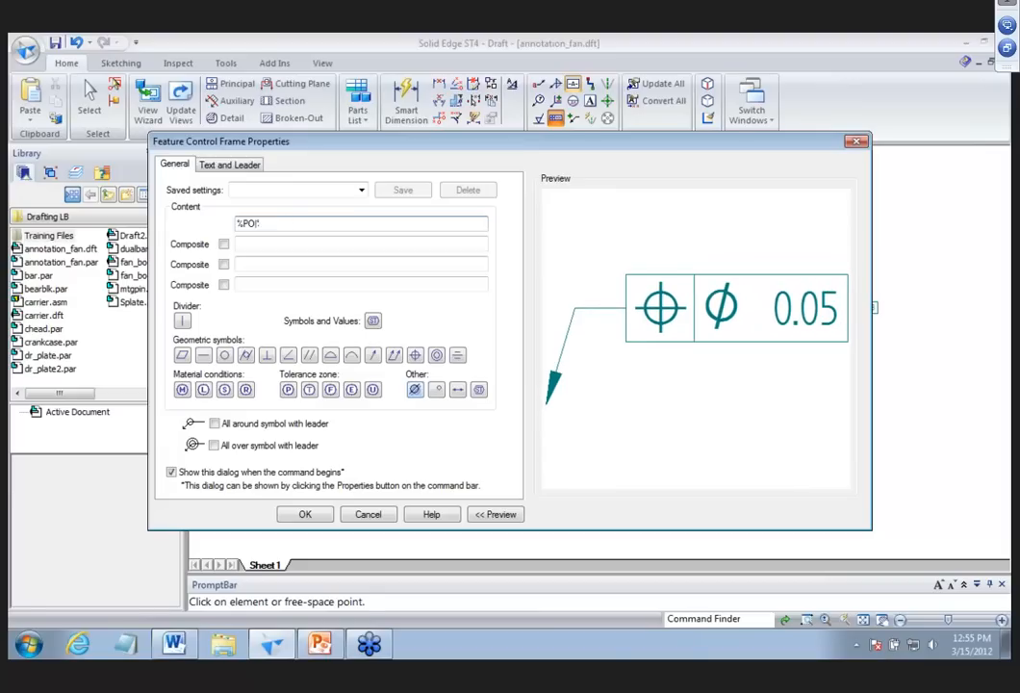
click(226, 390)
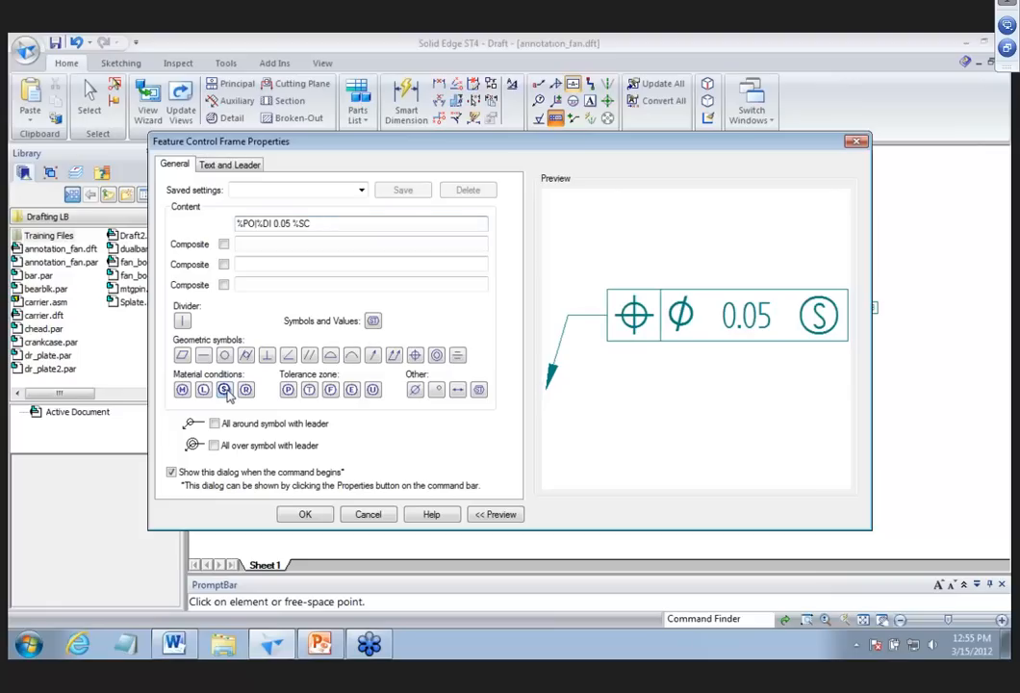
click(181, 322)
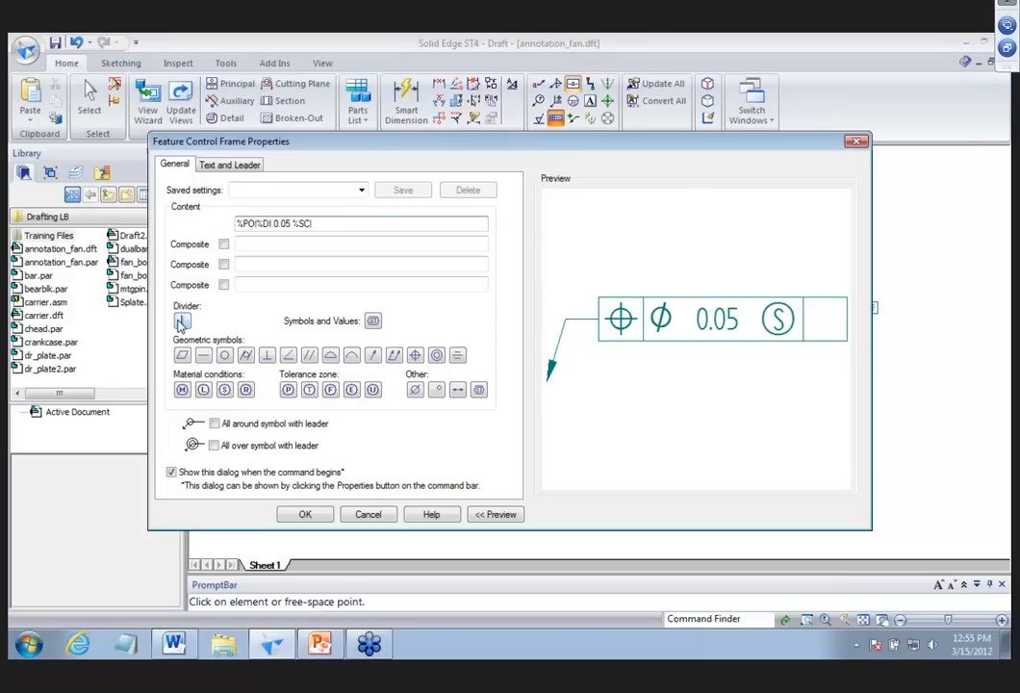
text(B)
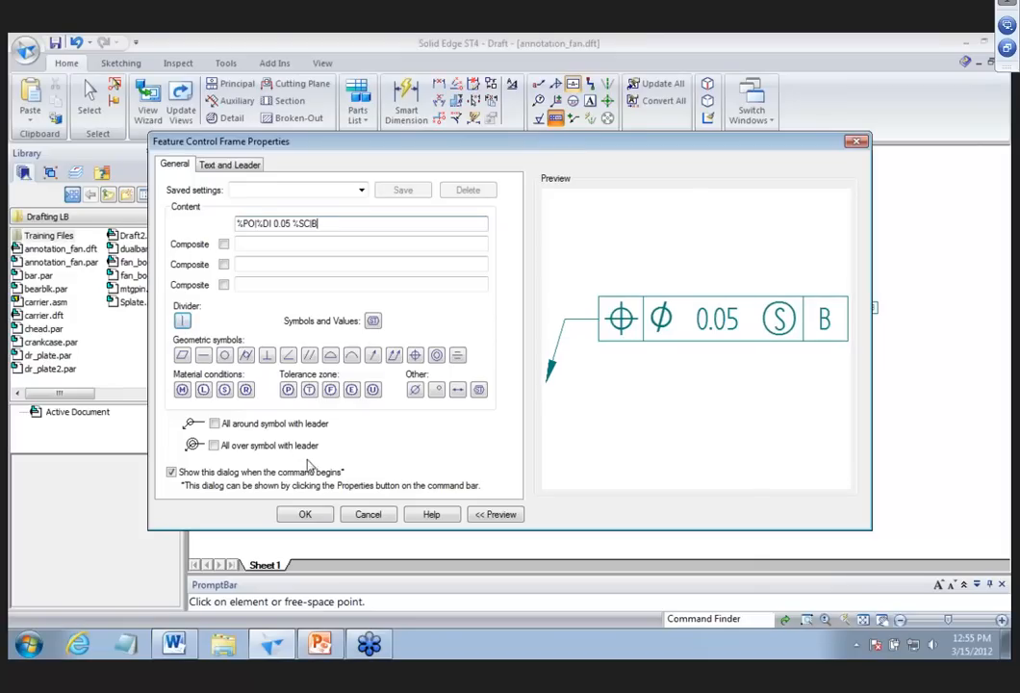
click(306, 515)
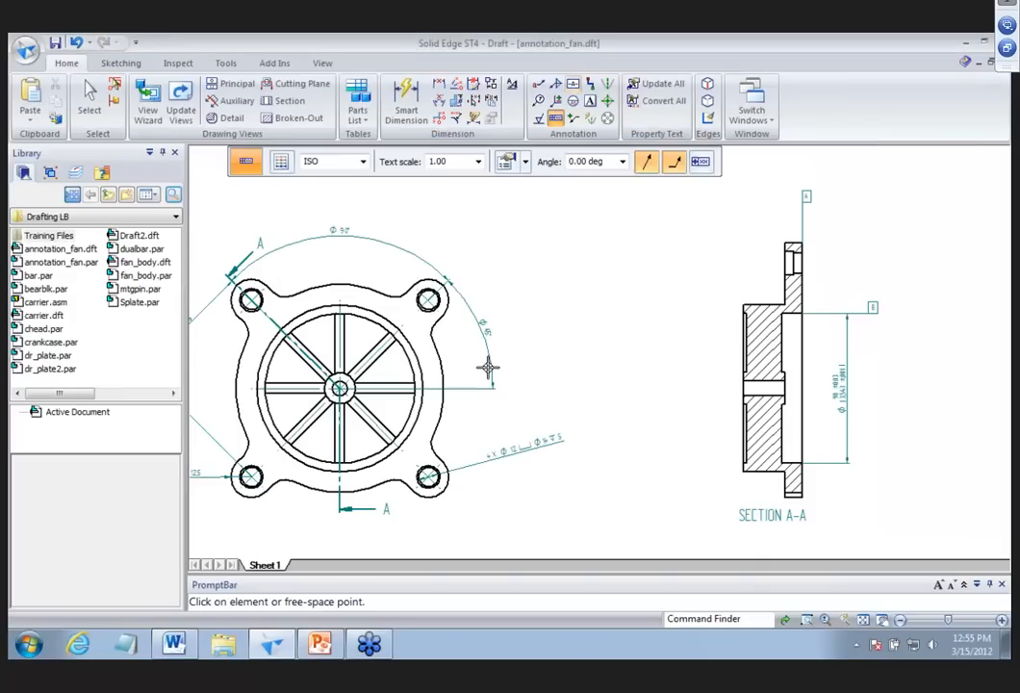
click(649, 170)
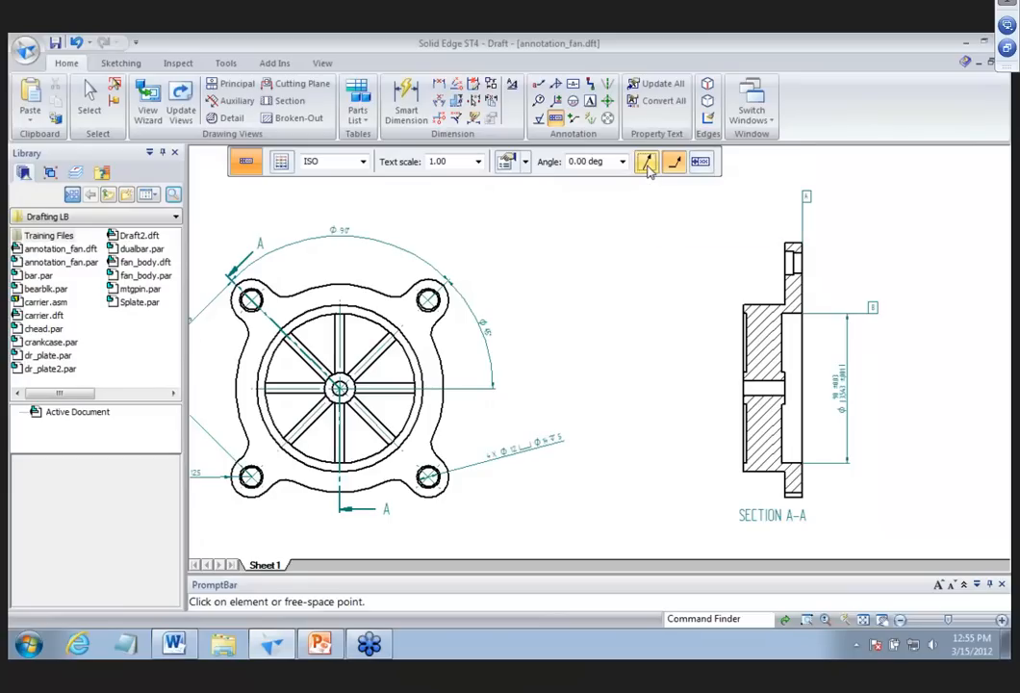
click(520, 456)
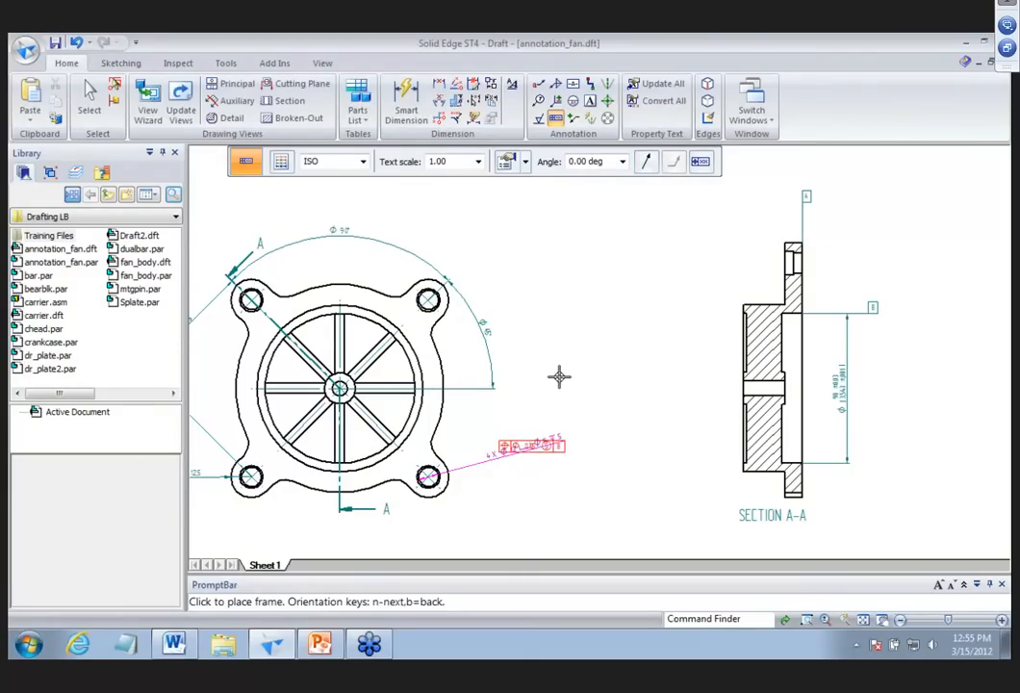
click(705, 167)
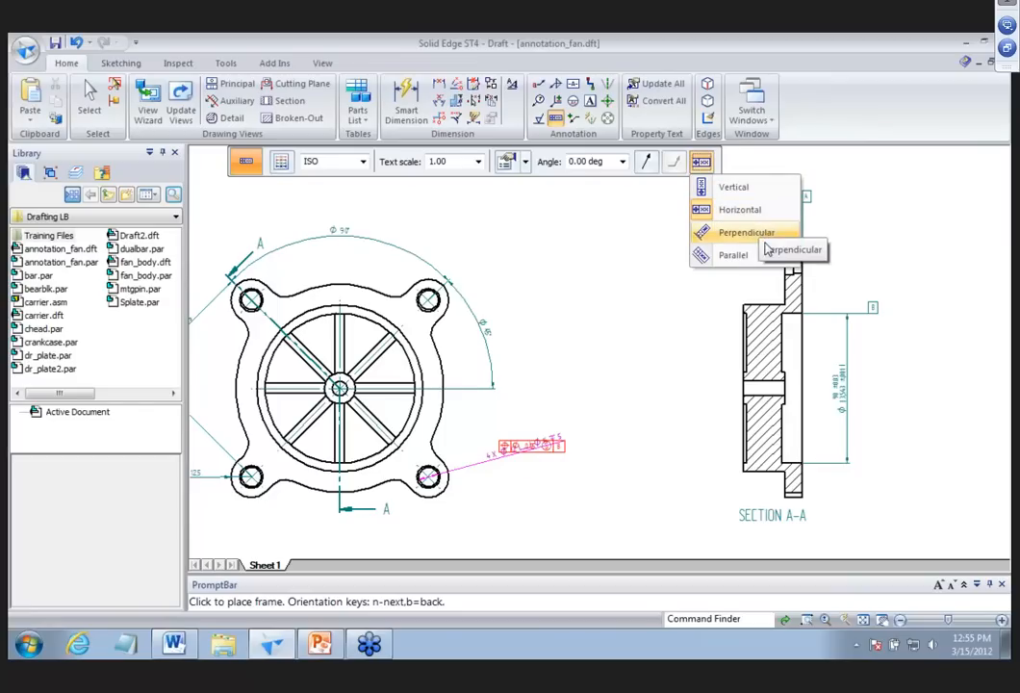
key(Escape)
key(Escape)
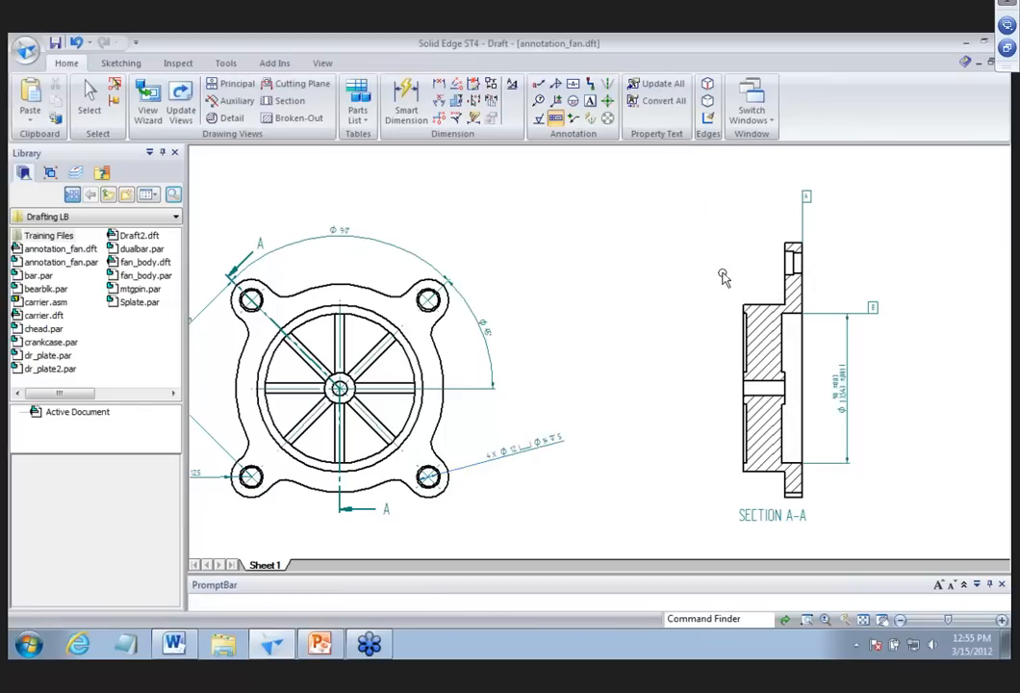
Reposition the 4X counterbored hole callout at the front view's lower-right hole so its dimension line runs horizontally.
click(546, 448)
scroll(546, 448, up, 4)
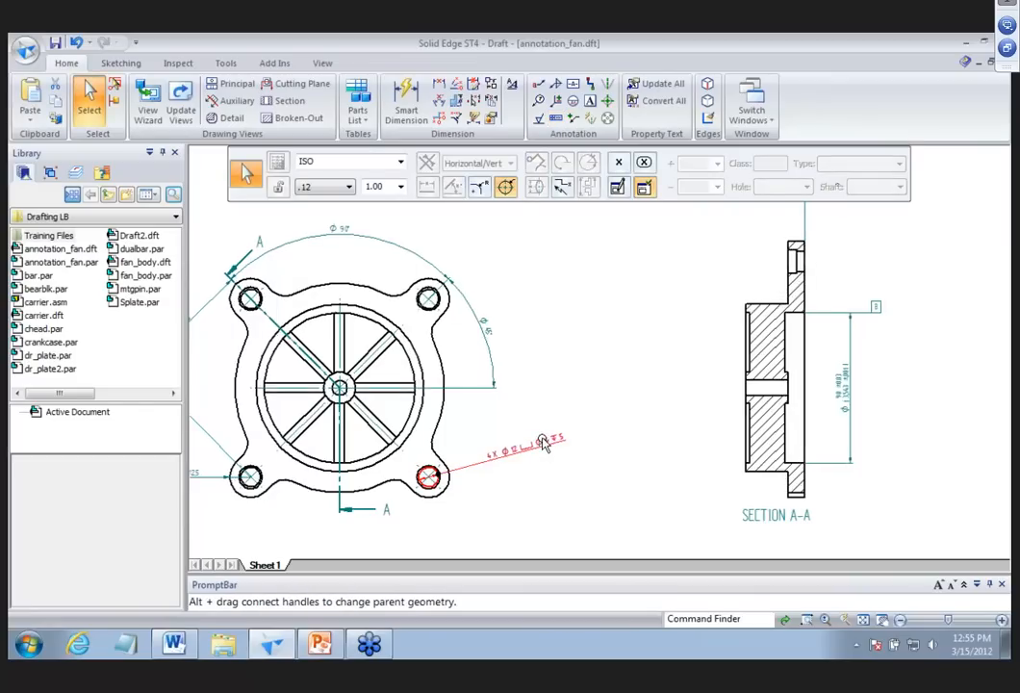
drag(554, 417, 567, 464)
Place the position feature control frame directly beneath the 4X counterbored hole callout, using the defined content and no leader.
click(556, 117)
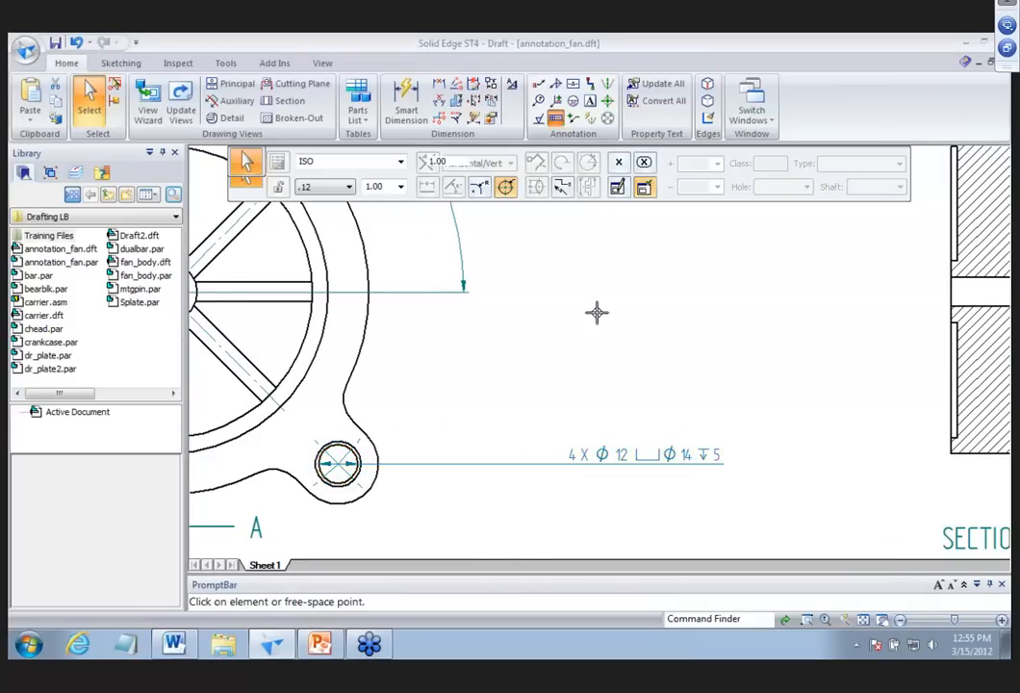
click(307, 512)
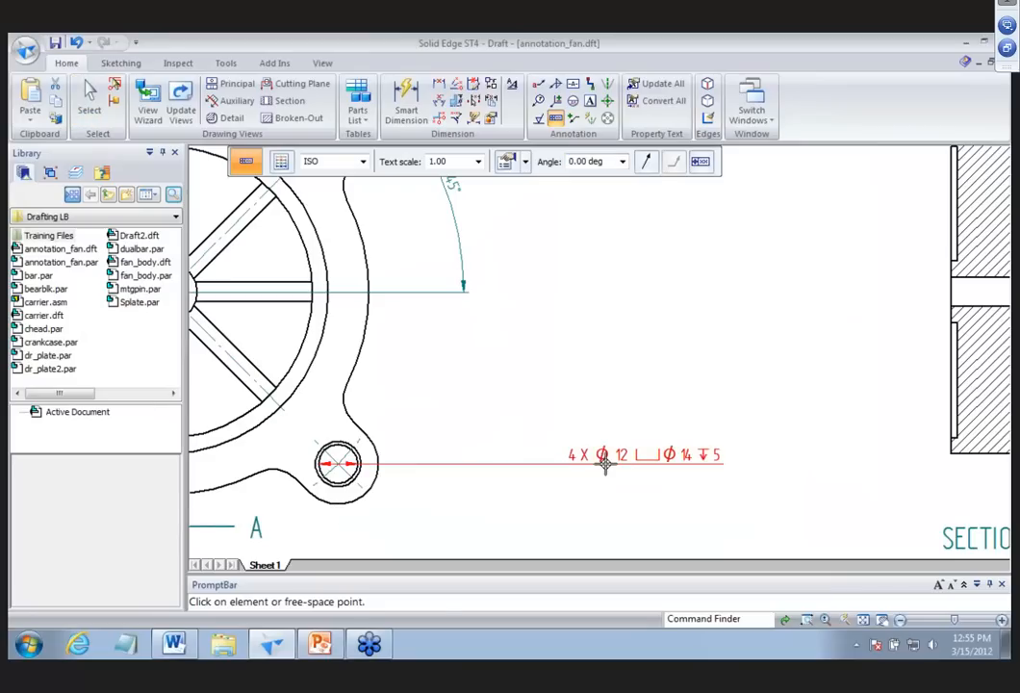
click(604, 466)
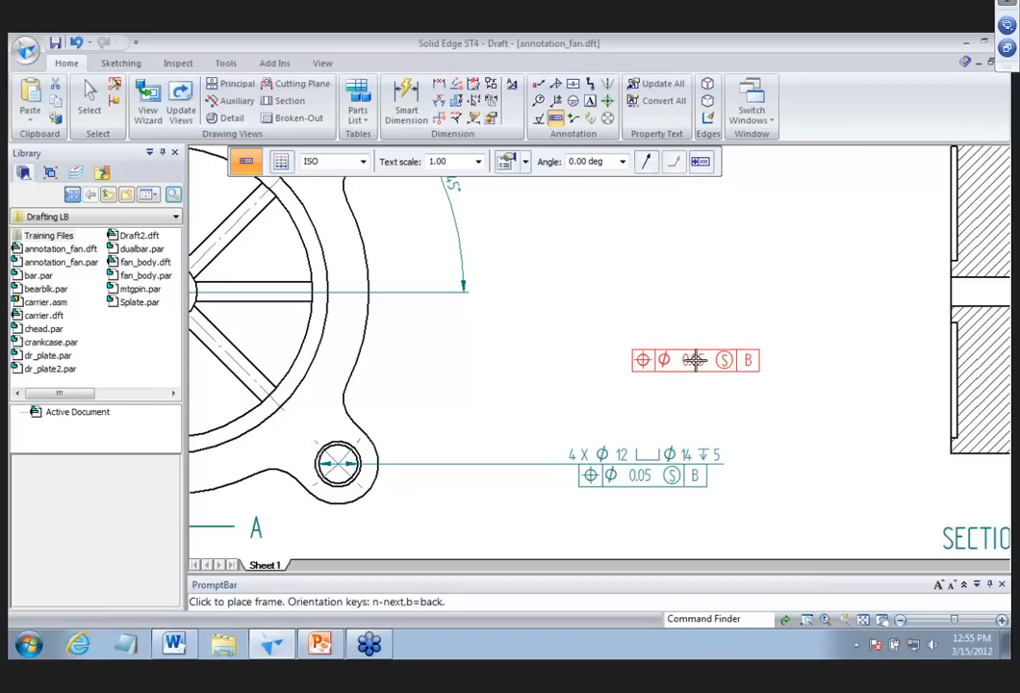
key(Escape)
key(Escape)
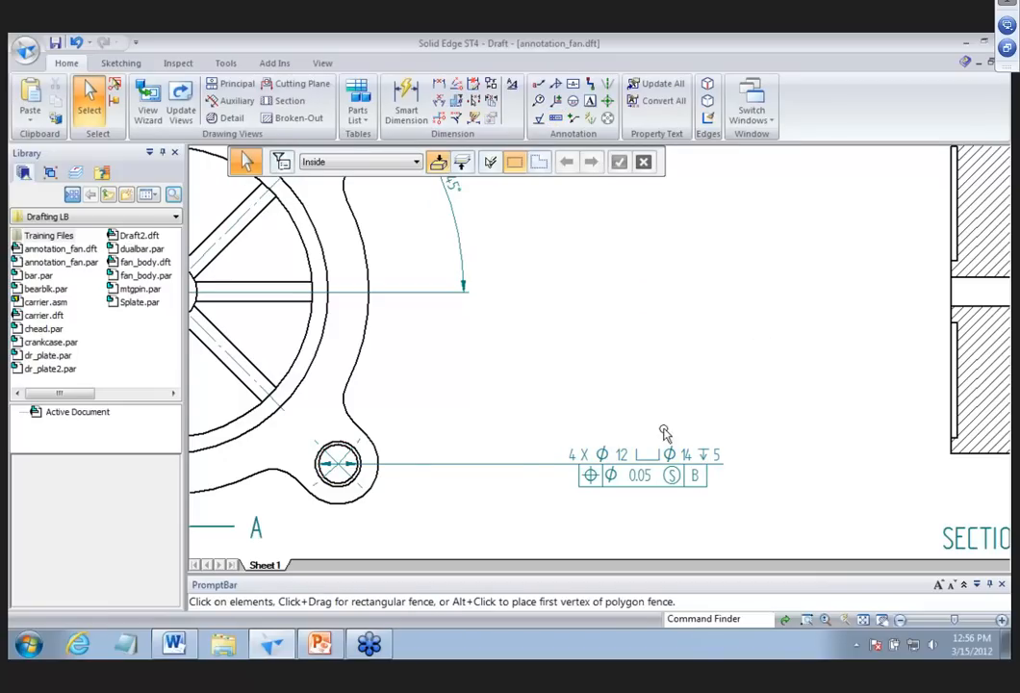
Examine the placed frame's attachment and the saved settings option in Feature Control Frame Properties without saving anything.
click(643, 476)
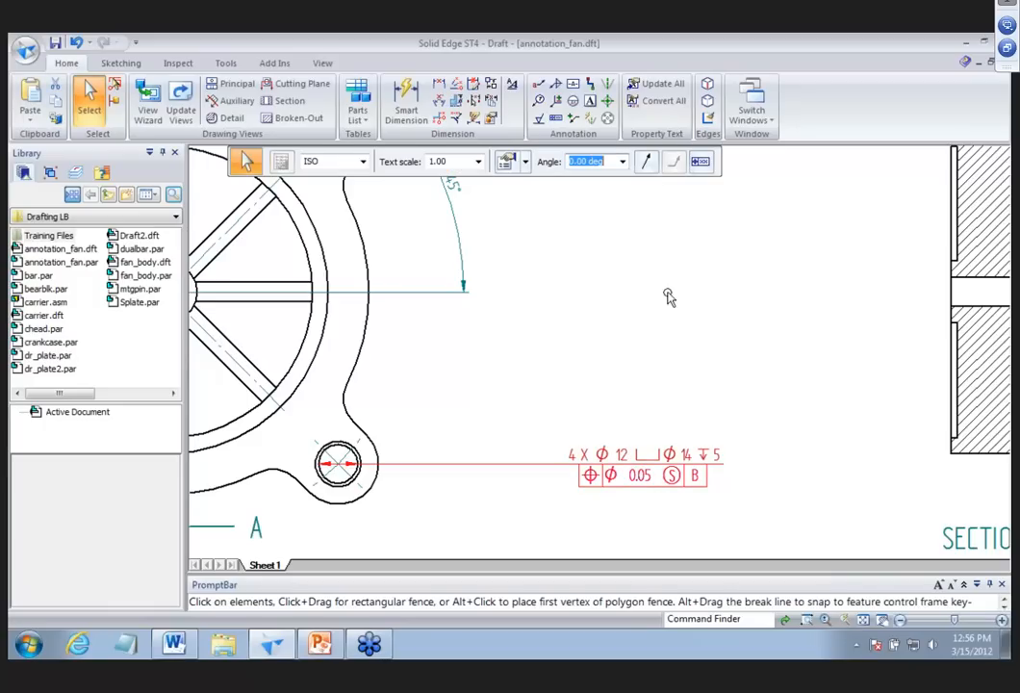
click(555, 117)
click(246, 191)
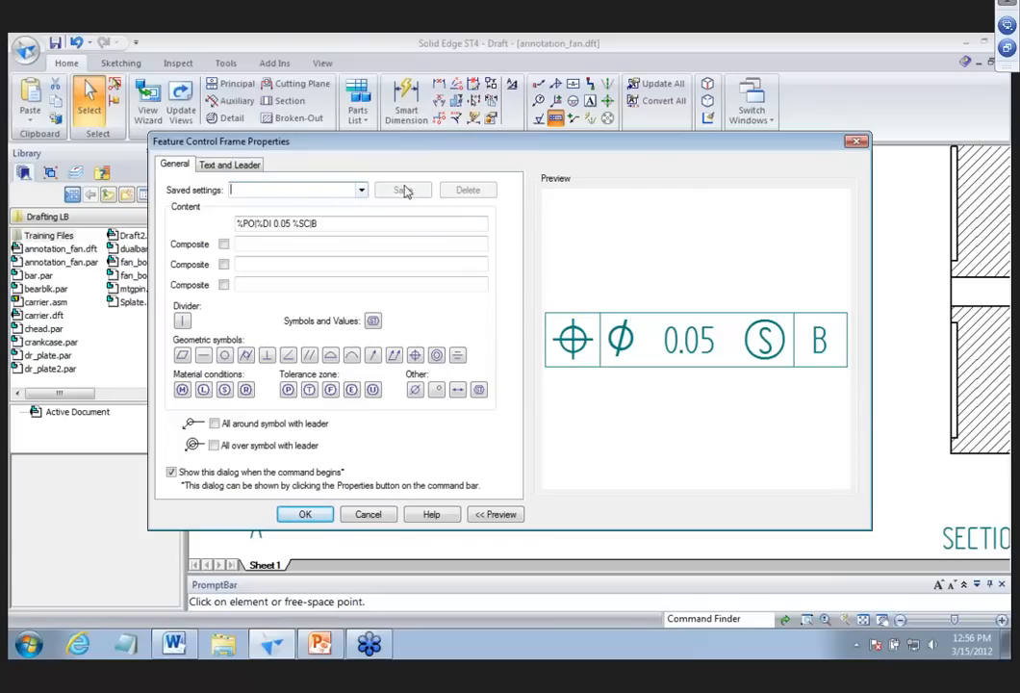
click(859, 142)
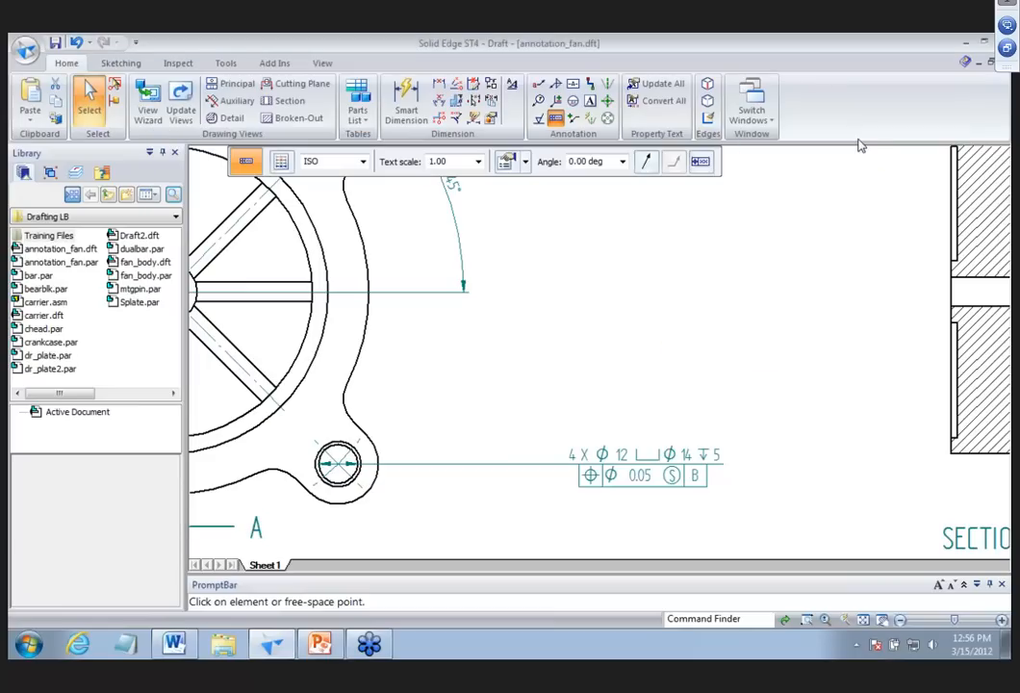
Define a second Feature Control Frame with the parallelism symbol, tolerance 0.10 and datum A.
click(555, 117)
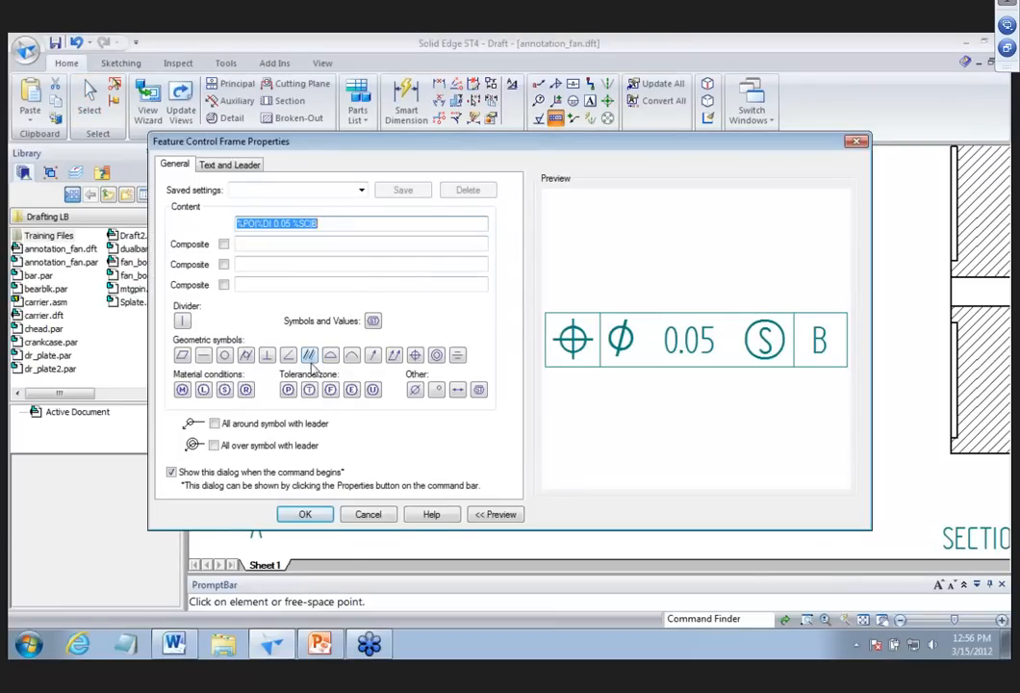
click(309, 355)
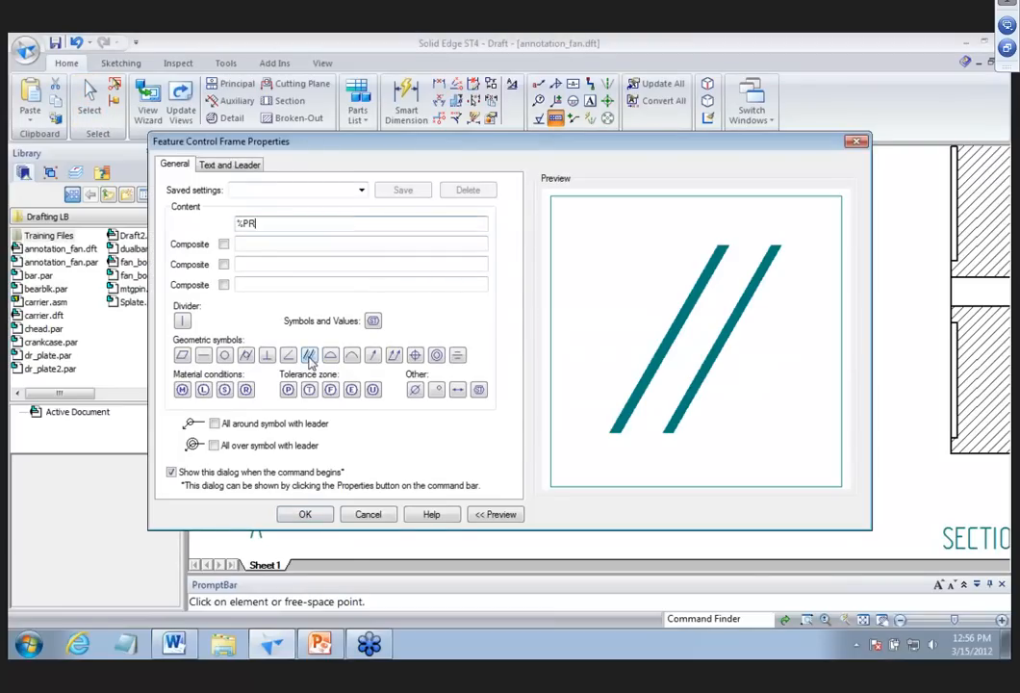
click(182, 321)
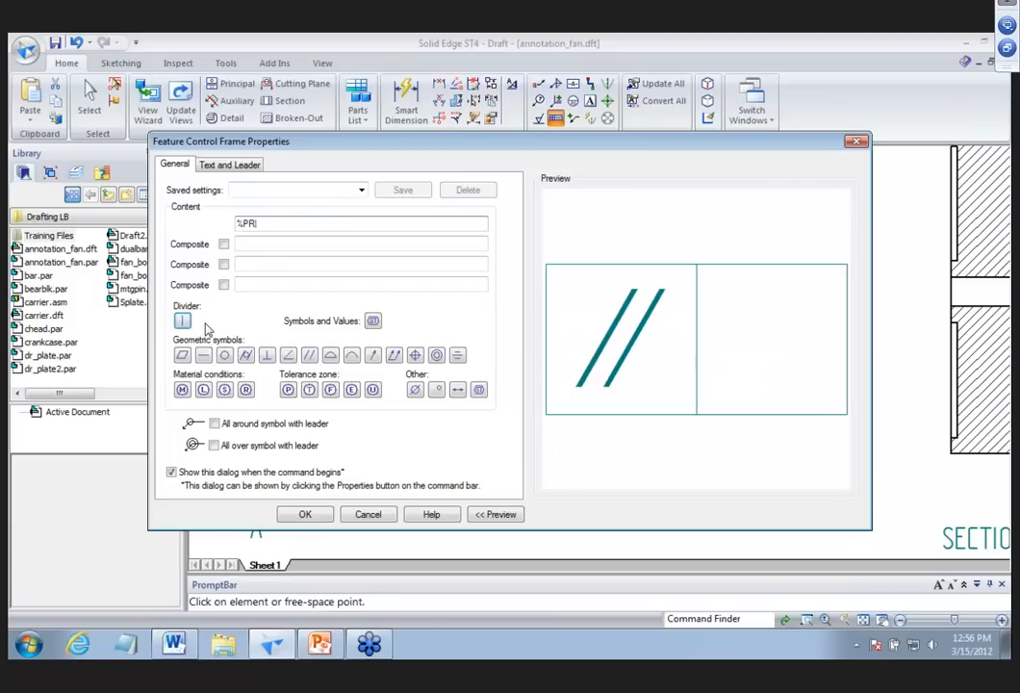
text(1.10)
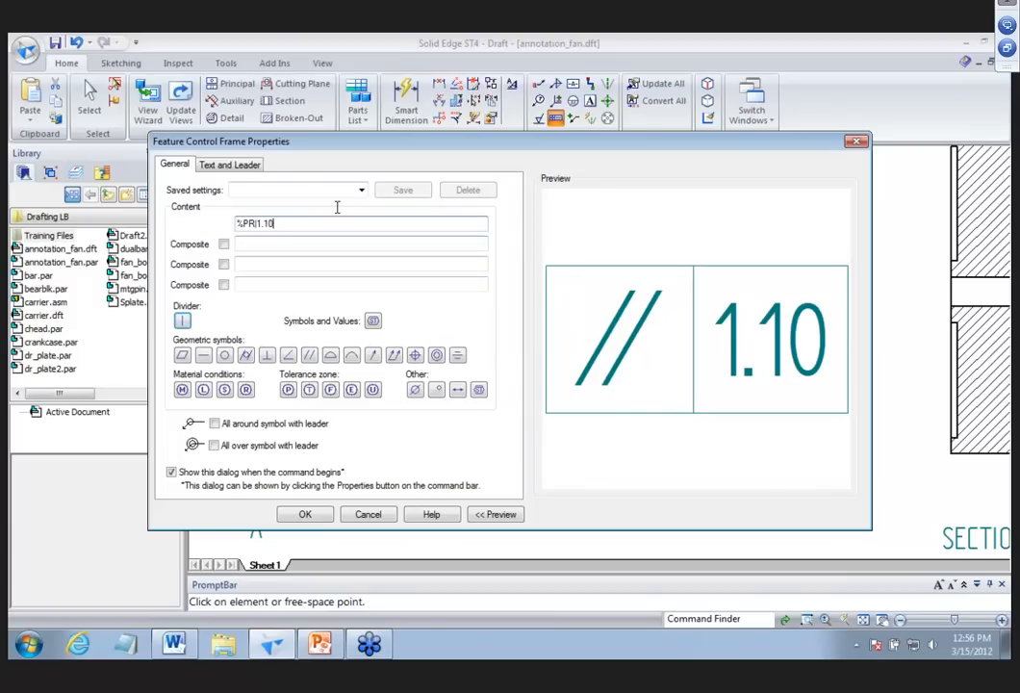
key(BackSpace)
text(0)
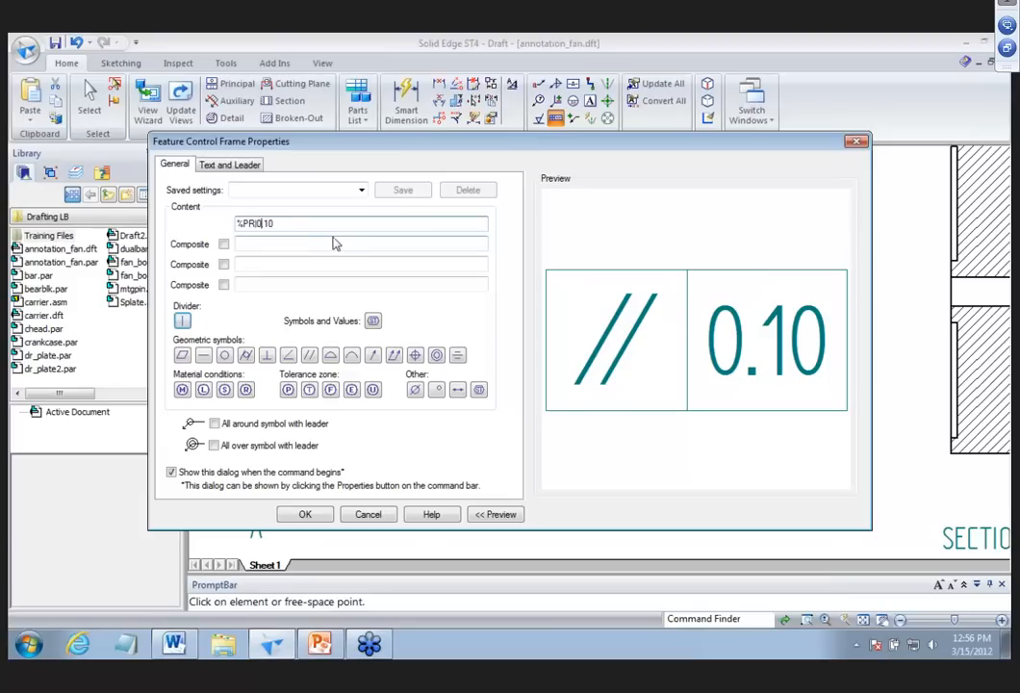
click(189, 323)
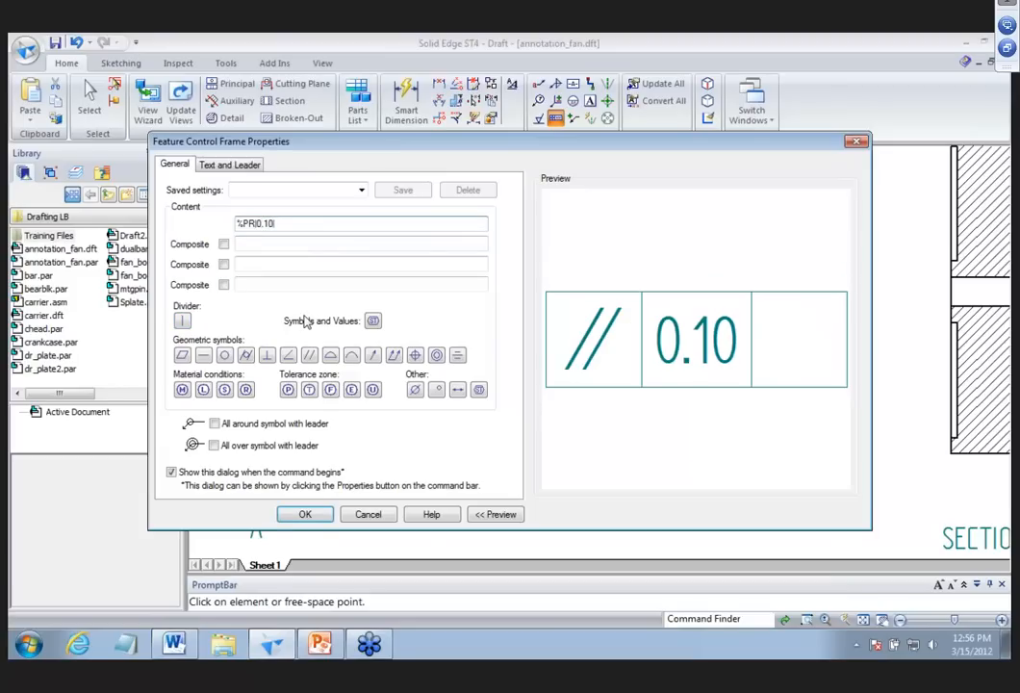
text(A)
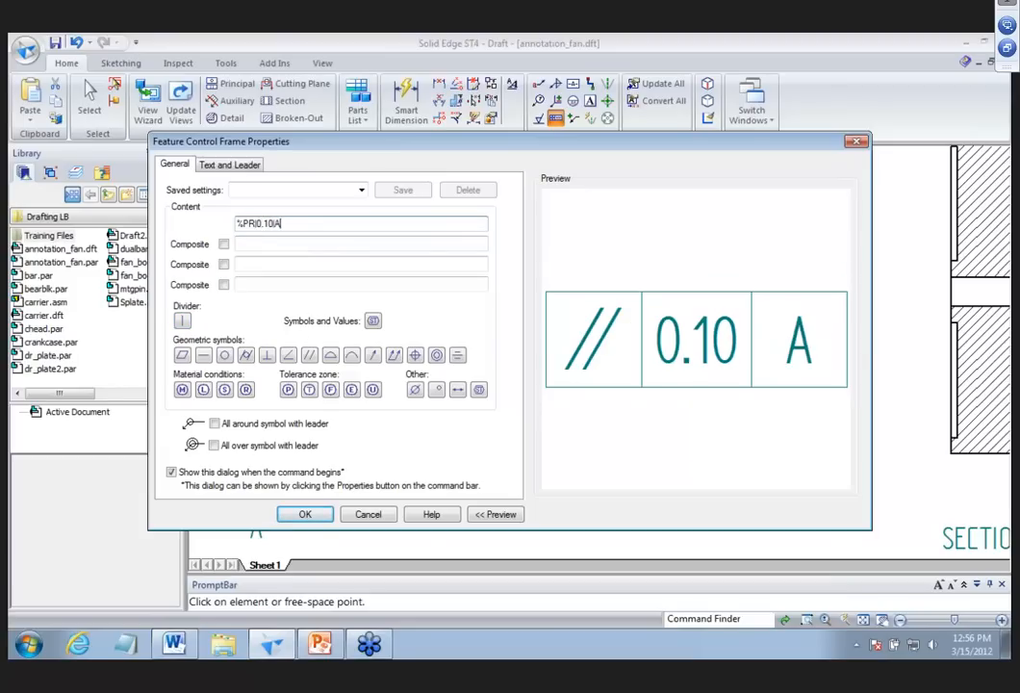
click(306, 514)
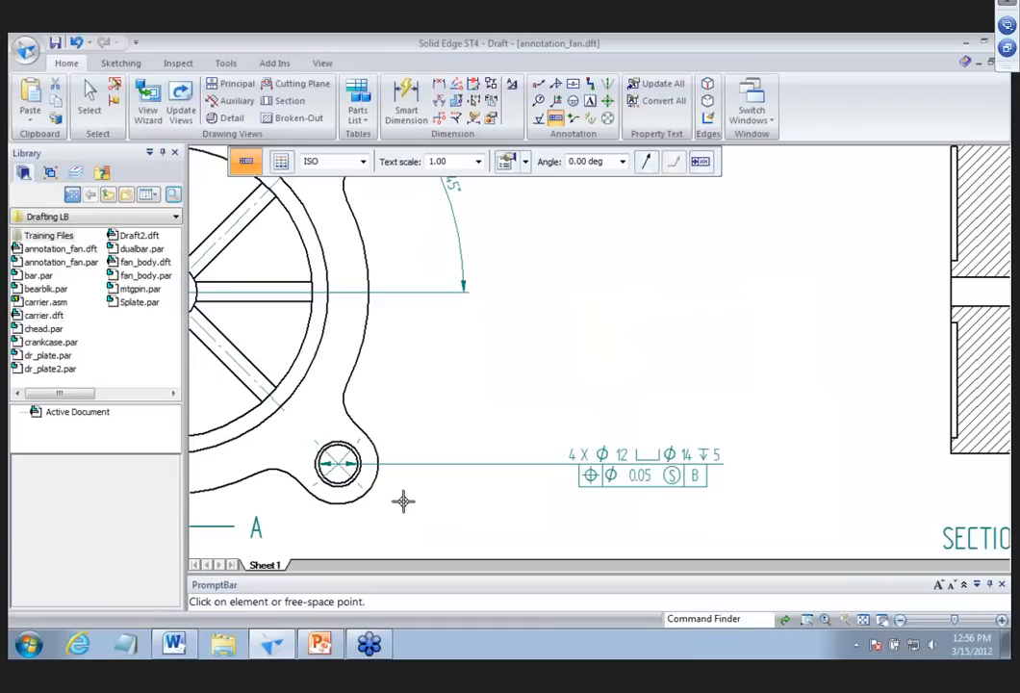
Place the parallelism feature control frame above section A-A, with a leader to the upper end of its outer face.
click(650, 167)
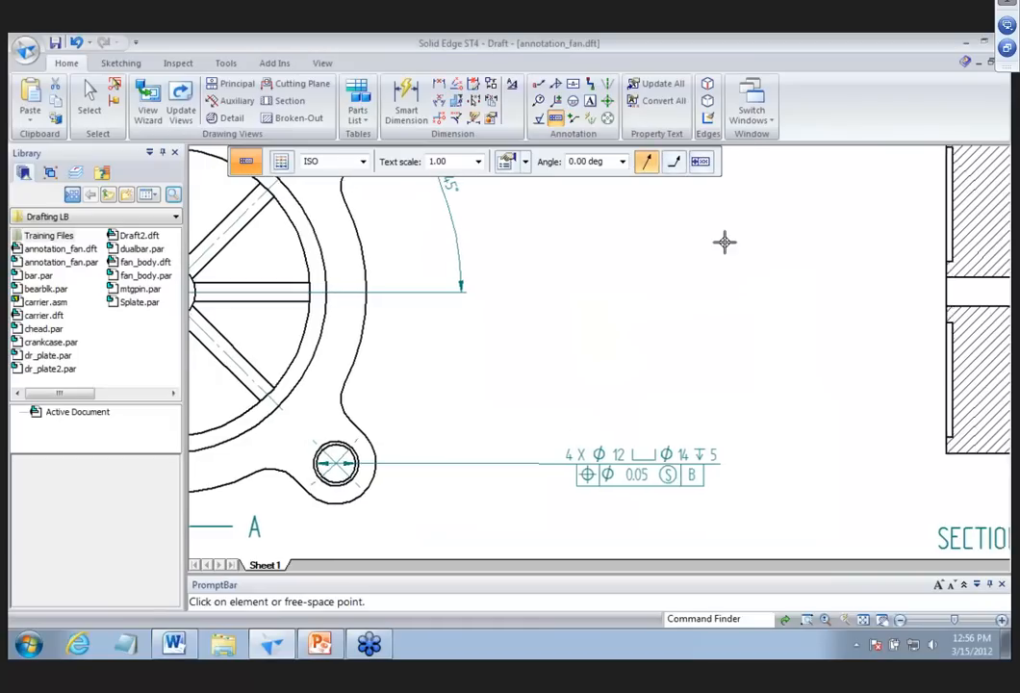
click(690, 307)
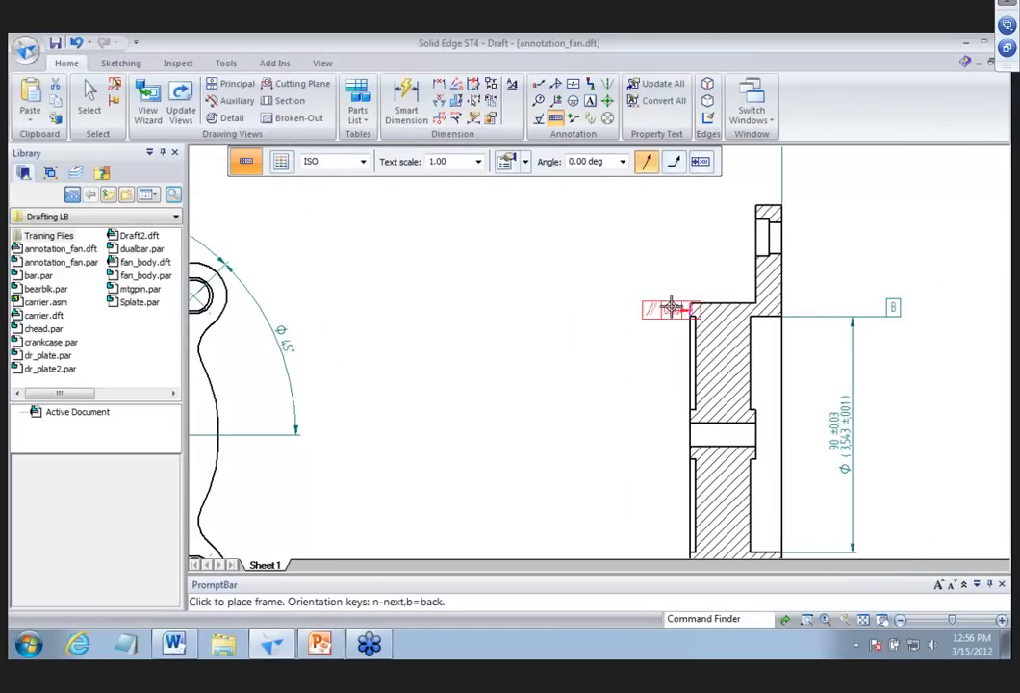
click(687, 228)
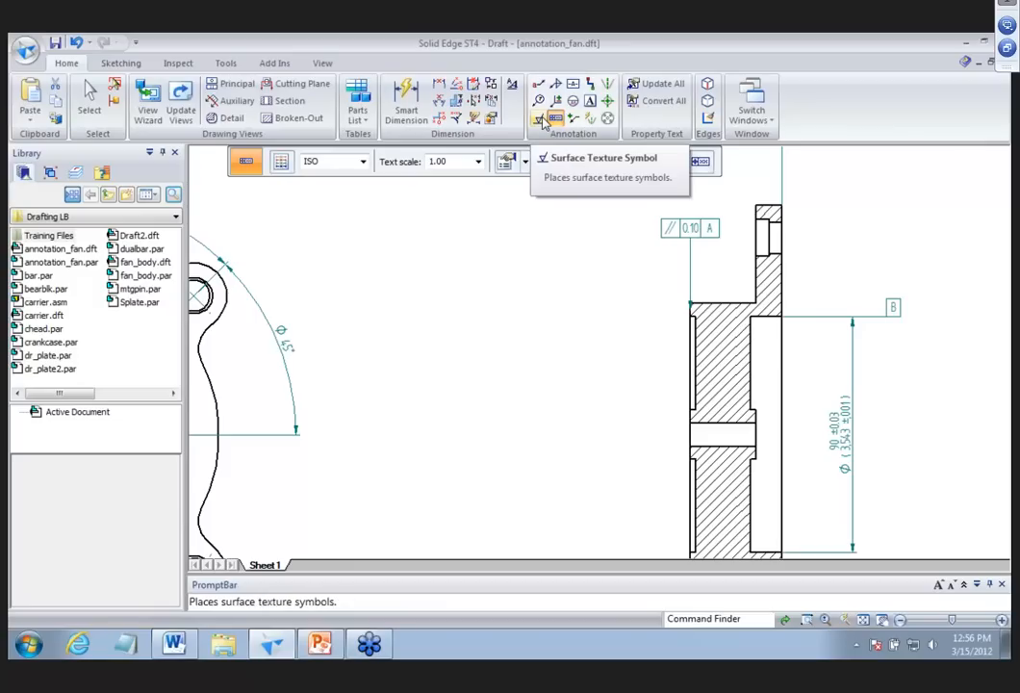
Add a Machined surface texture symbol with value 1.6, attached by leader to the same outer face of section A-A.
click(542, 117)
click(406, 300)
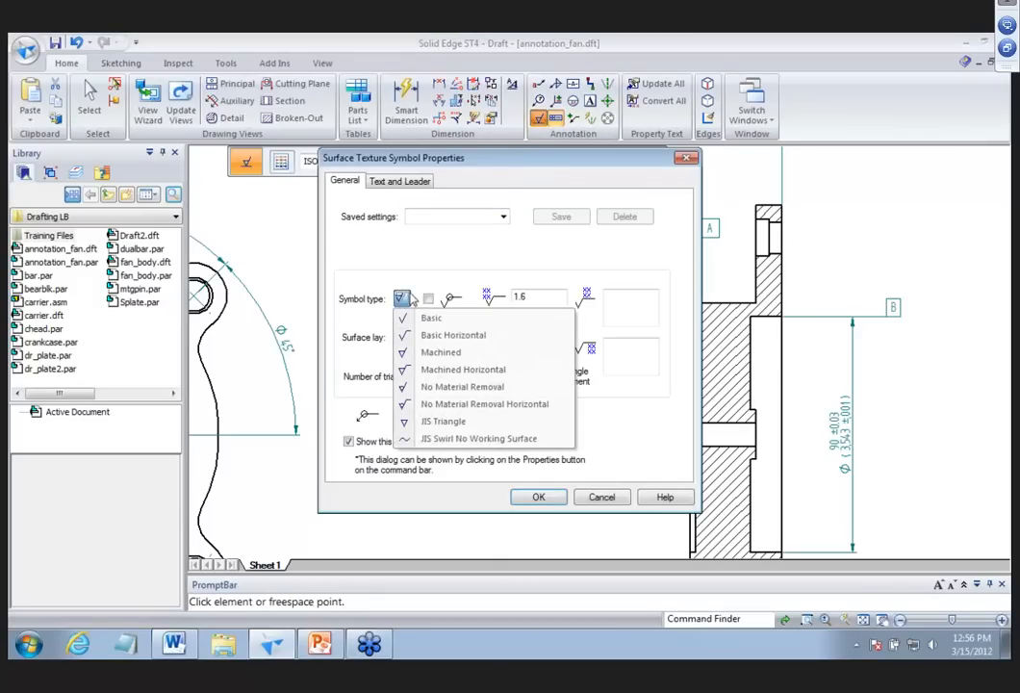
click(527, 360)
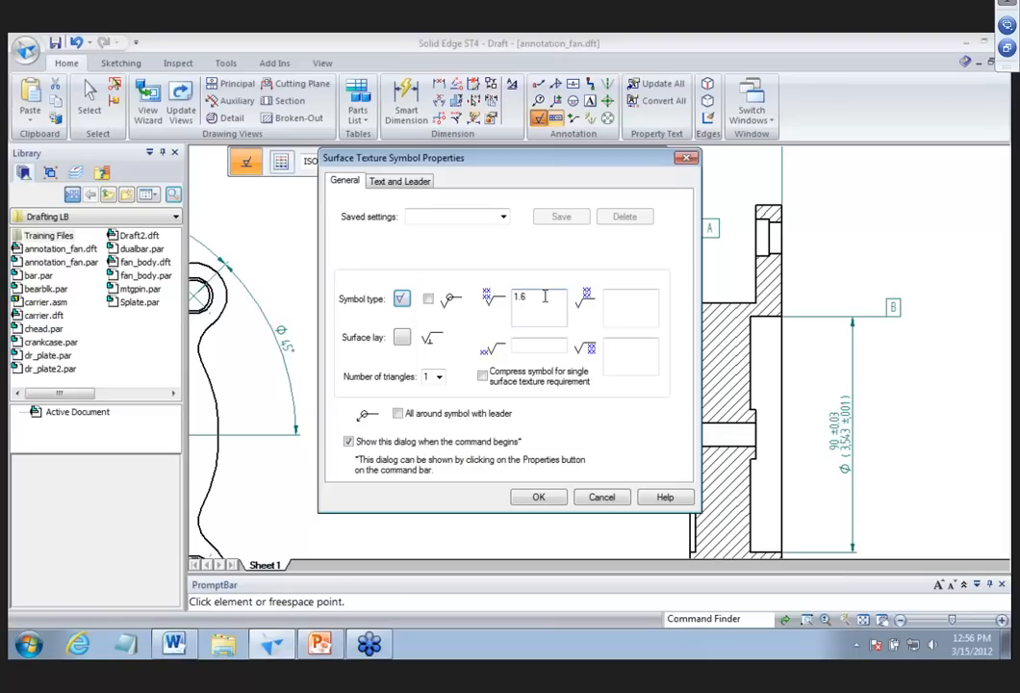
click(539, 498)
click(628, 306)
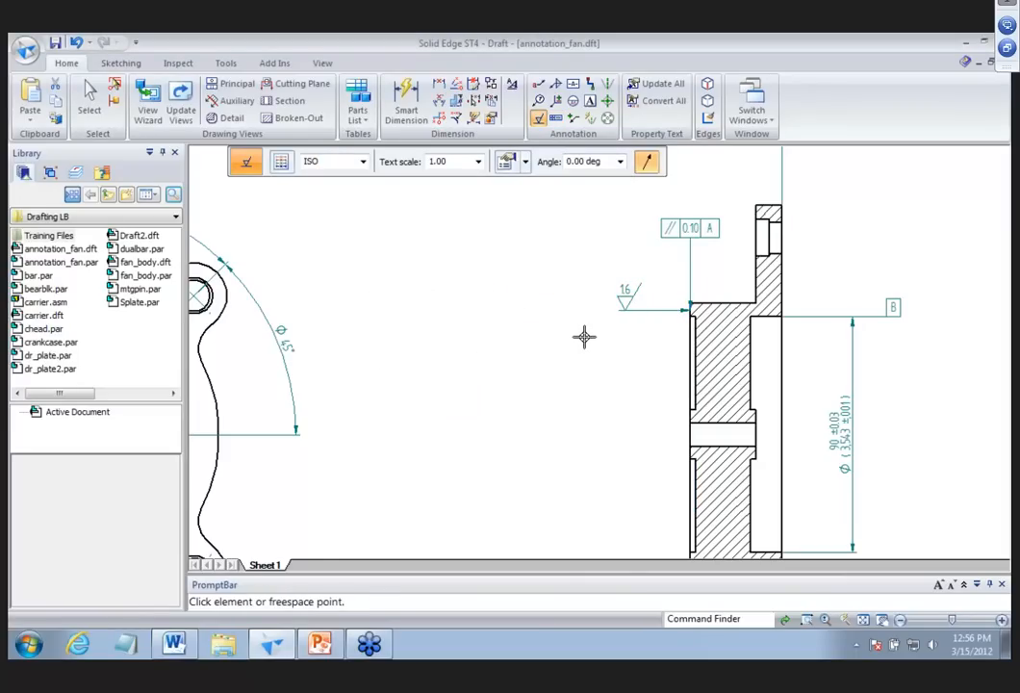
Place an edge condition with upper tolerance 12 and lower tolerance 6 on the lower edge of section A-A.
click(556, 104)
click(375, 134)
text(12)
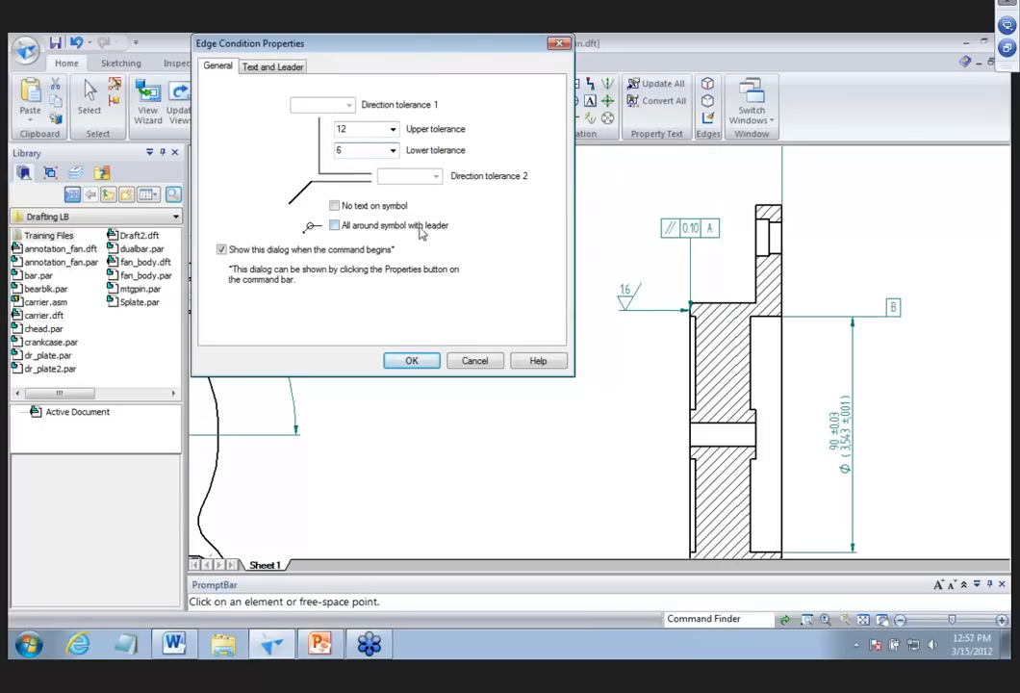
click(409, 360)
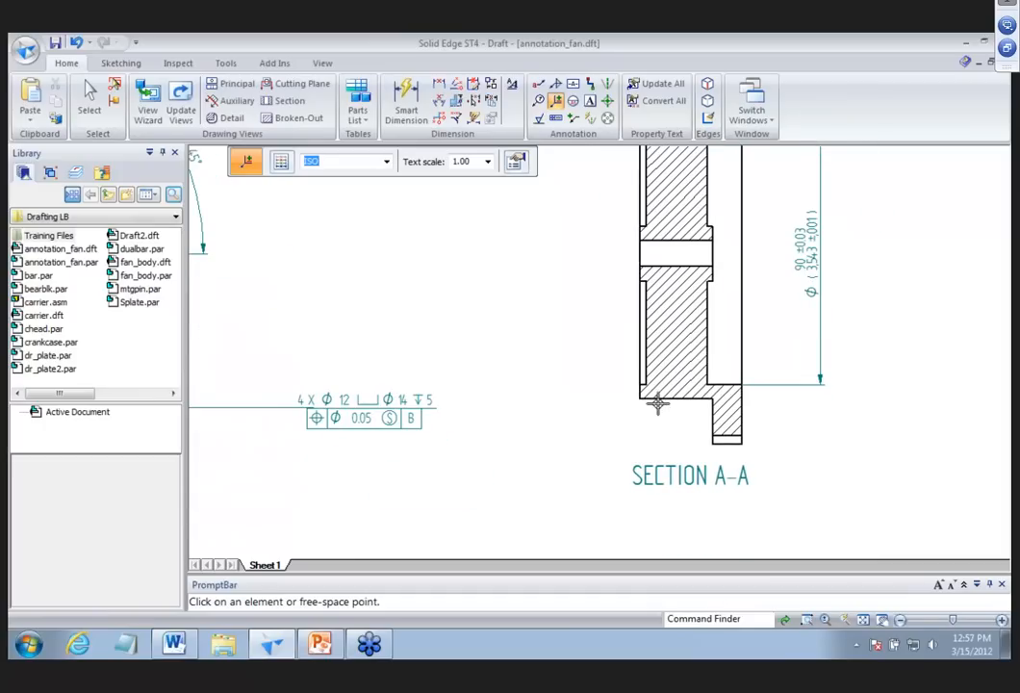
click(658, 405)
click(638, 435)
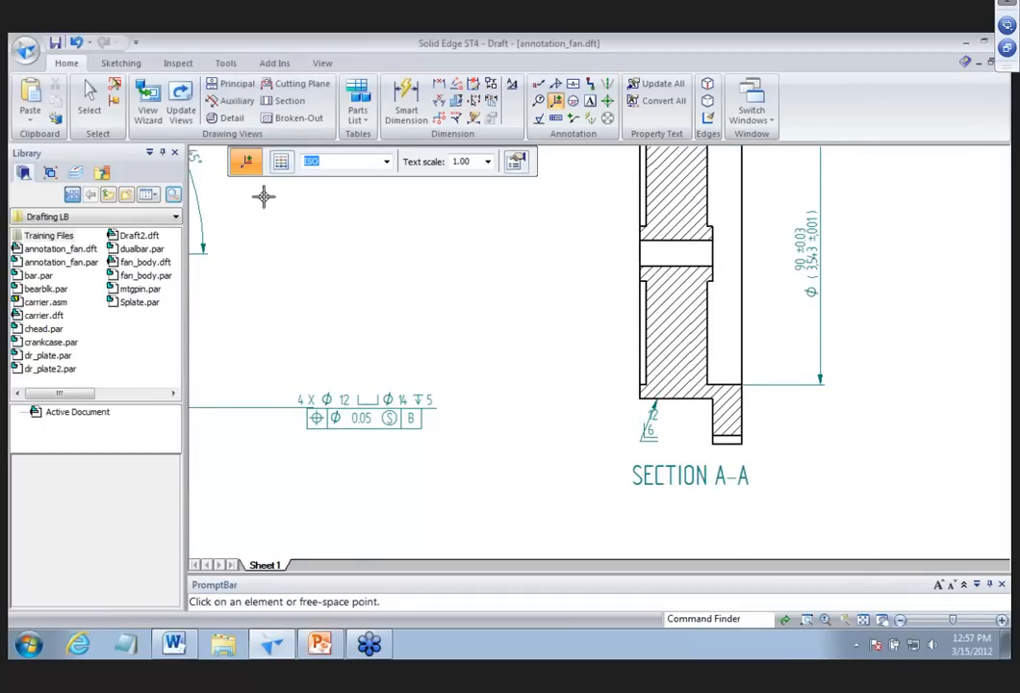
Flip the edge condition's text to the outer side of its leader, clear of the leader line.
click(89, 96)
click(653, 439)
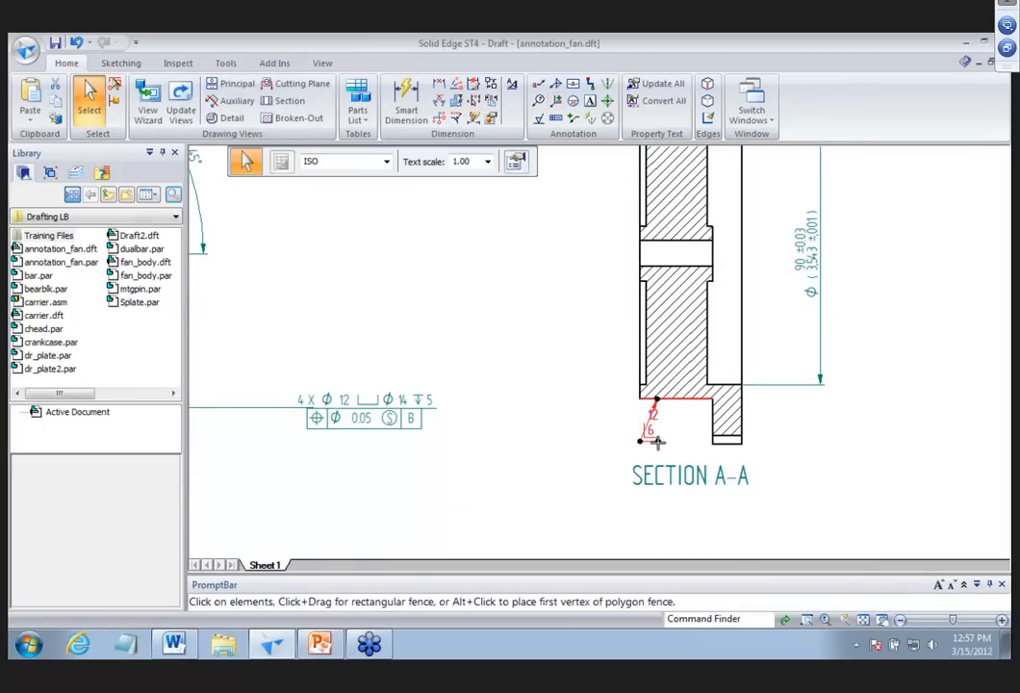
click(574, 374)
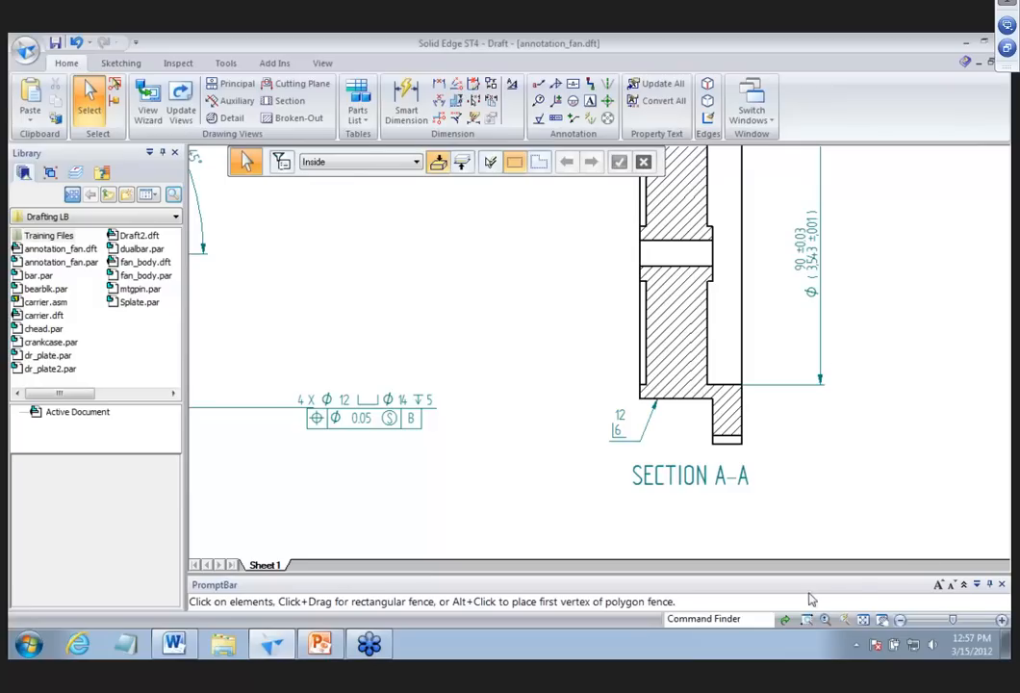
Open the drawing carrier.dft from the Drafting LB folder.
mouse_move(885, 467)
middle_down()
mouse_move(893, 458)
mouse_move(787, 428)
middle_up()
scroll(787, 427, down, 2)
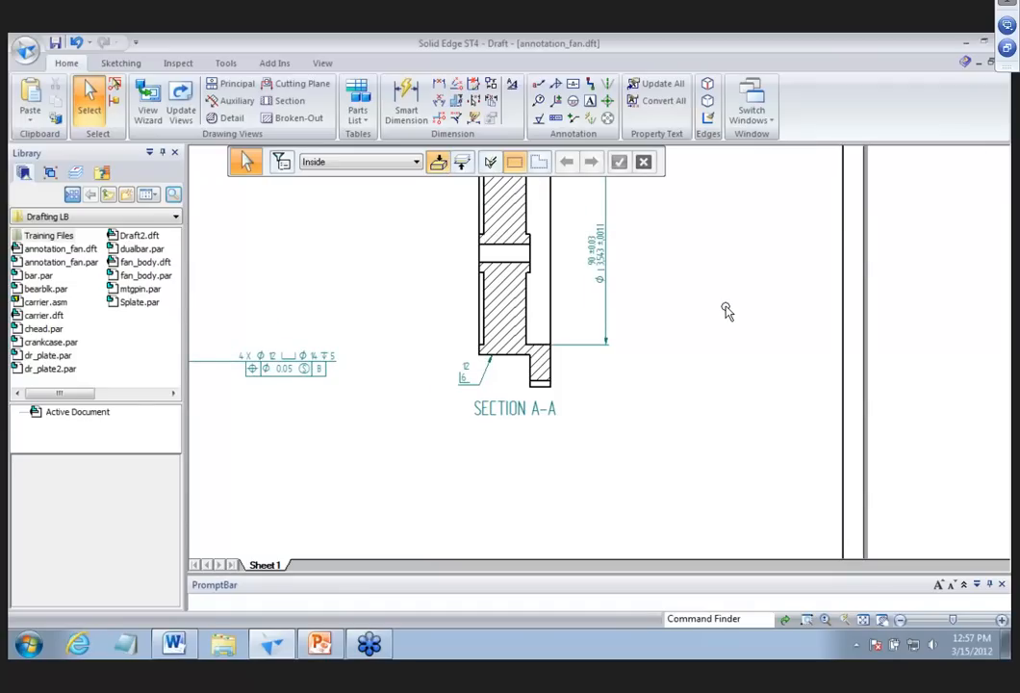
click(26, 48)
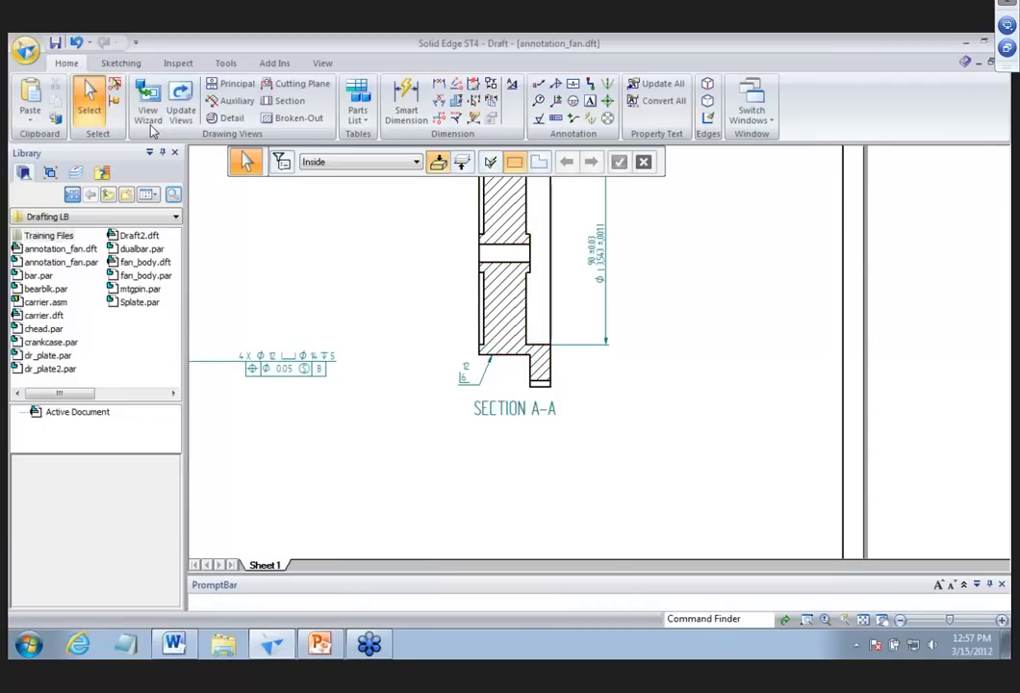
click(278, 254)
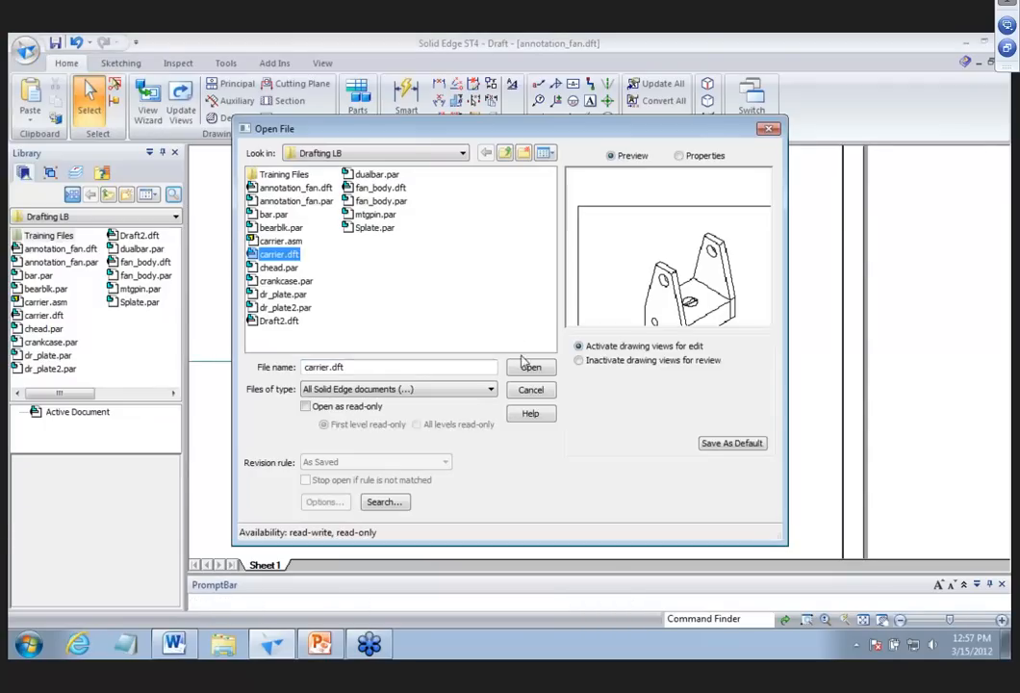
click(531, 367)
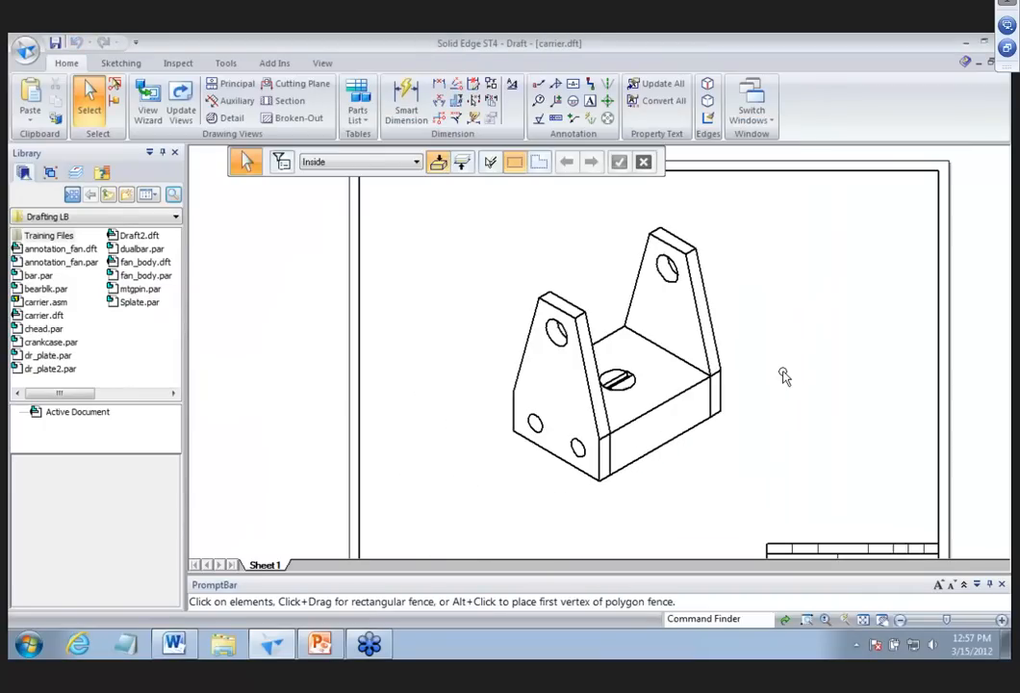
Create a parts list with automatic balloons for the isometric carrier view and place it in the sheet's lower-left corner.
click(357, 119)
click(375, 137)
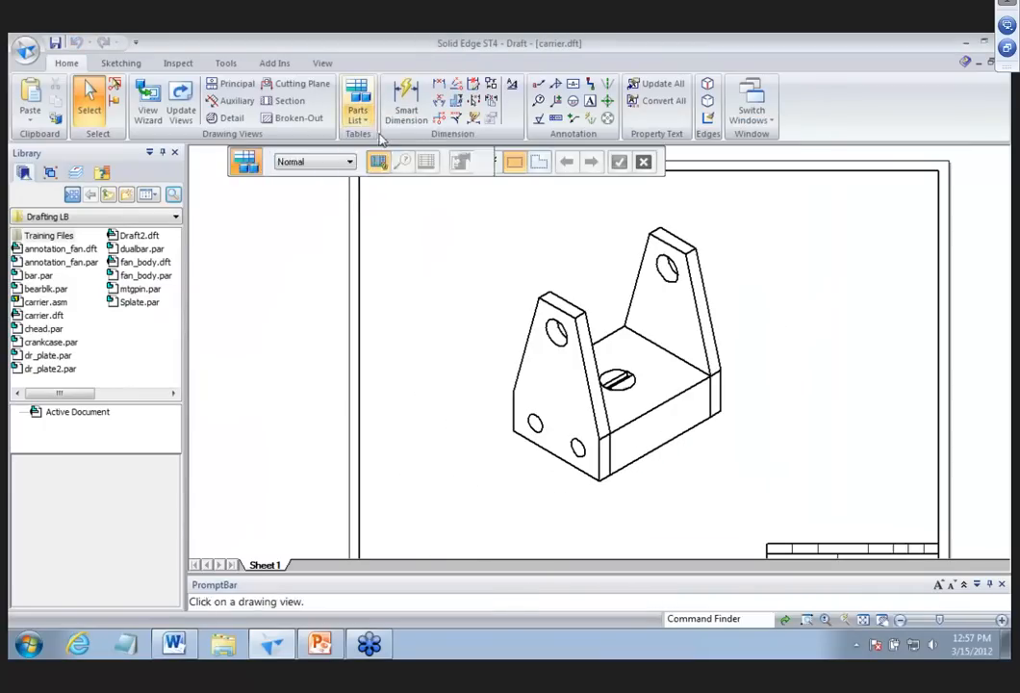
click(576, 333)
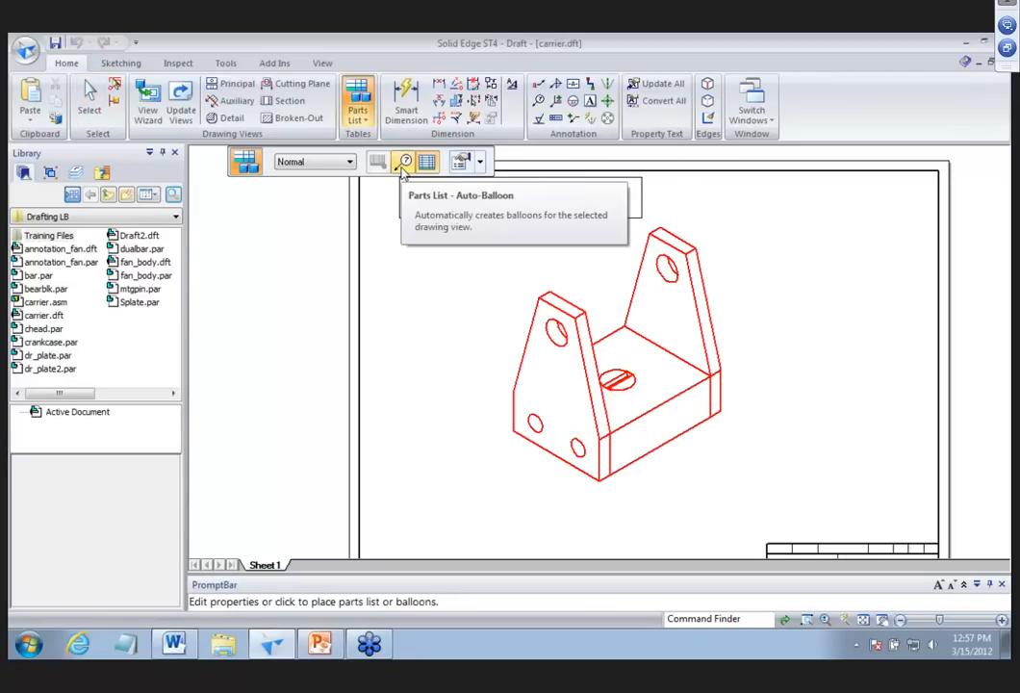
scroll(408, 426, down, 2)
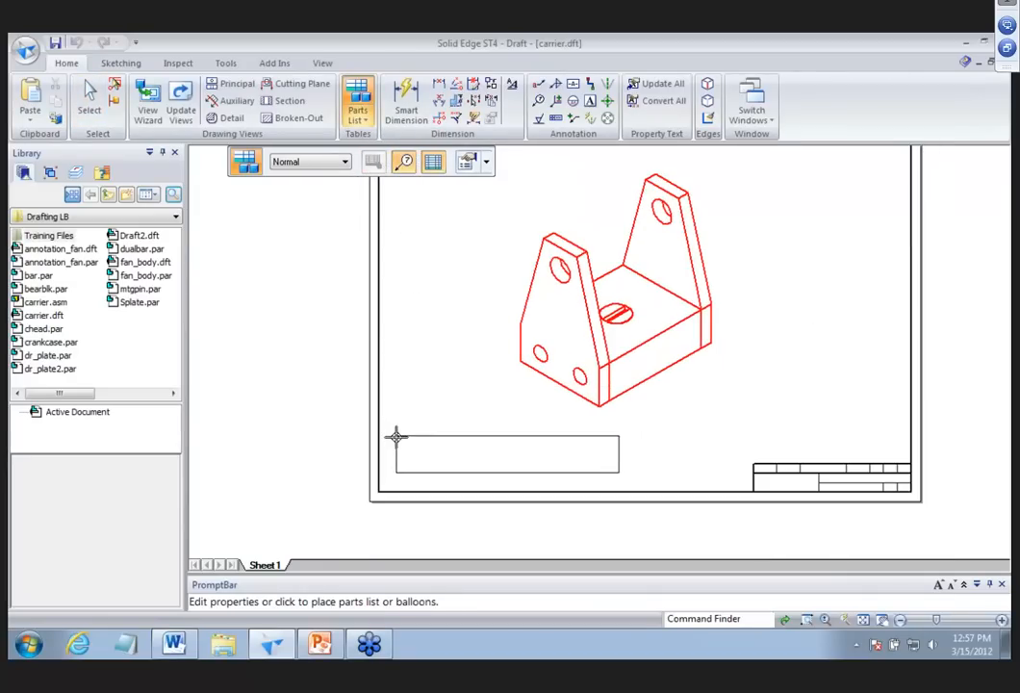
click(395, 437)
Replace the parts list's Mass (Item) and Mass (Quantity) columns with an Author column.
click(501, 440)
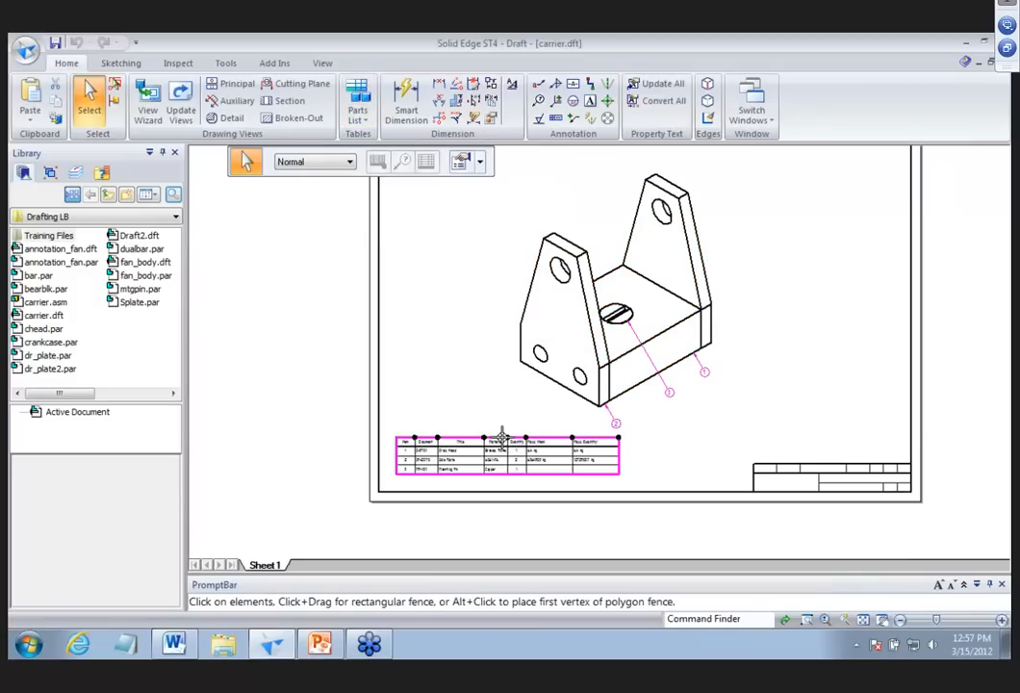
click(466, 163)
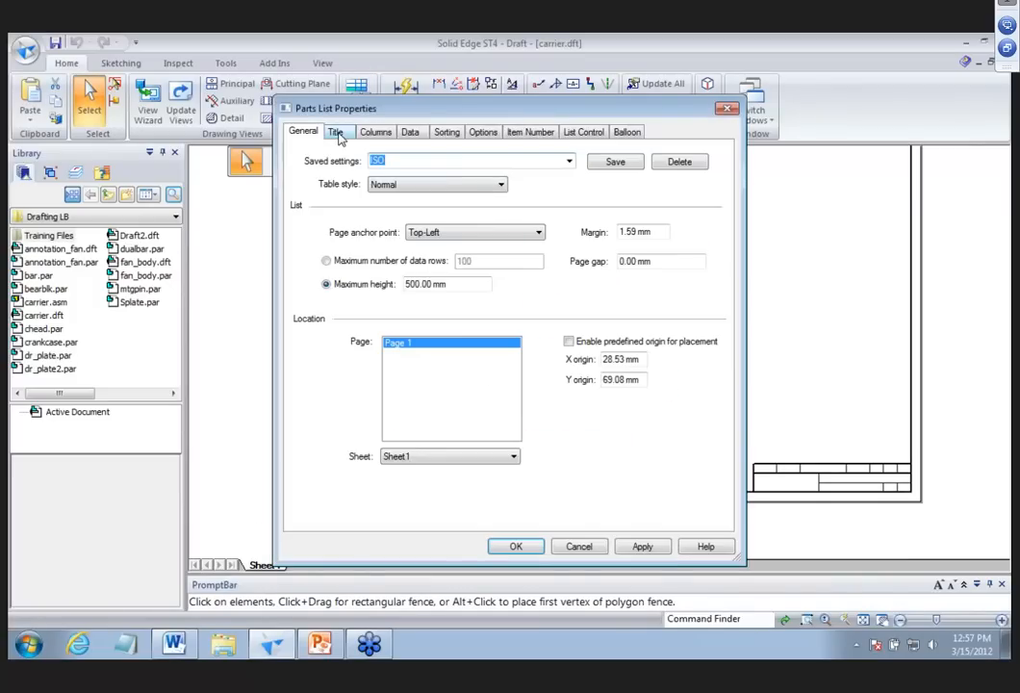
click(375, 134)
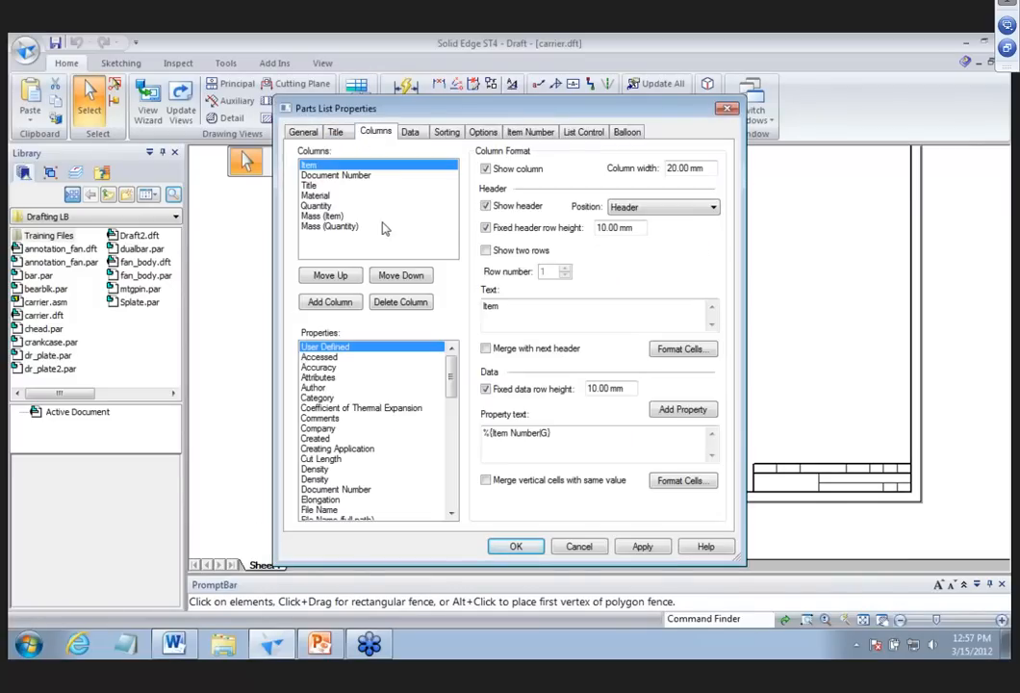
click(353, 228)
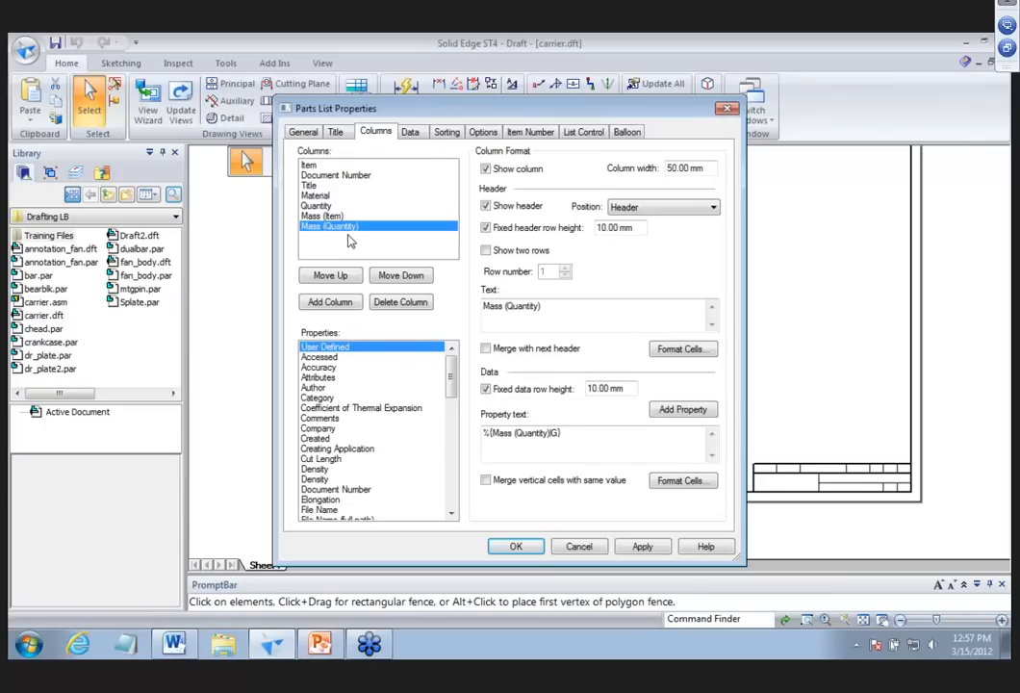
click(412, 305)
click(320, 388)
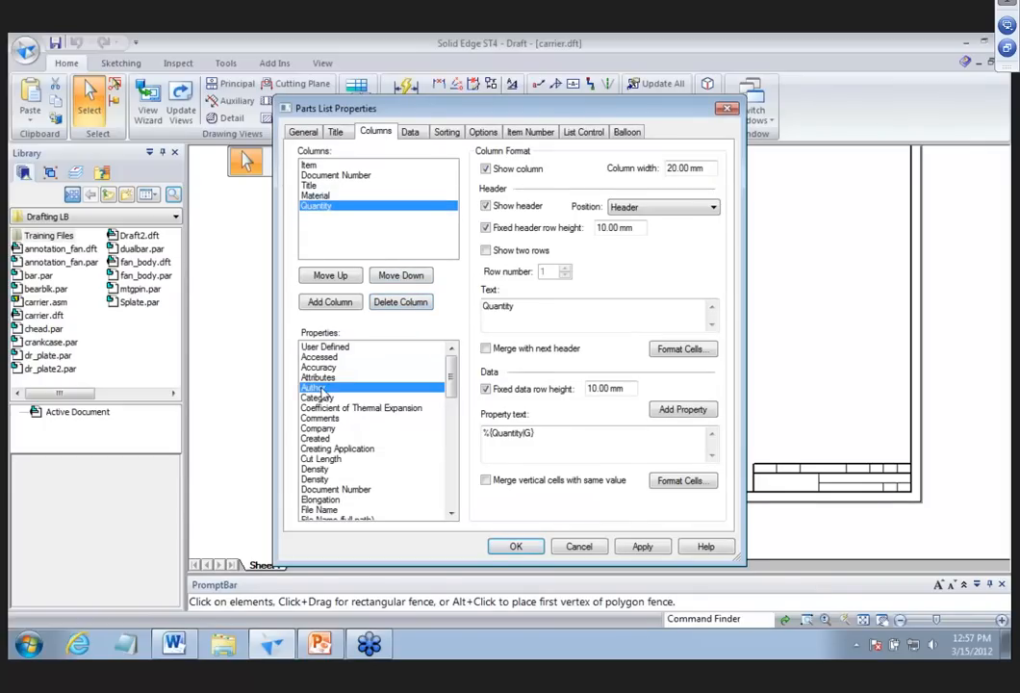
click(329, 302)
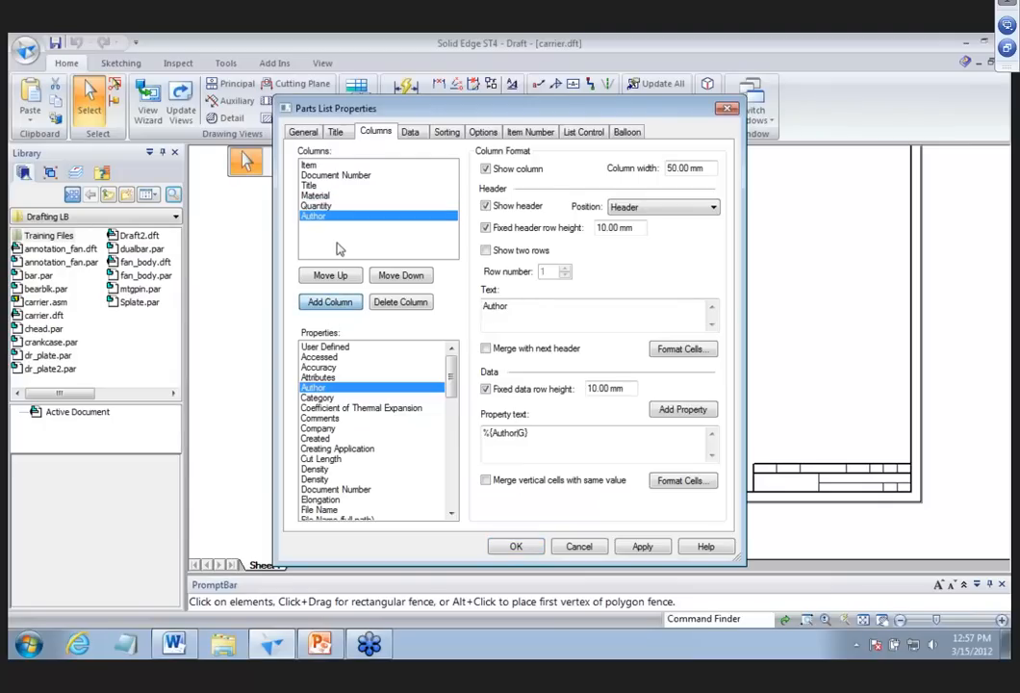
Change the Quantity column's header text to QTY and apply the change to the parts list.
click(318, 206)
drag(554, 329, 445, 309)
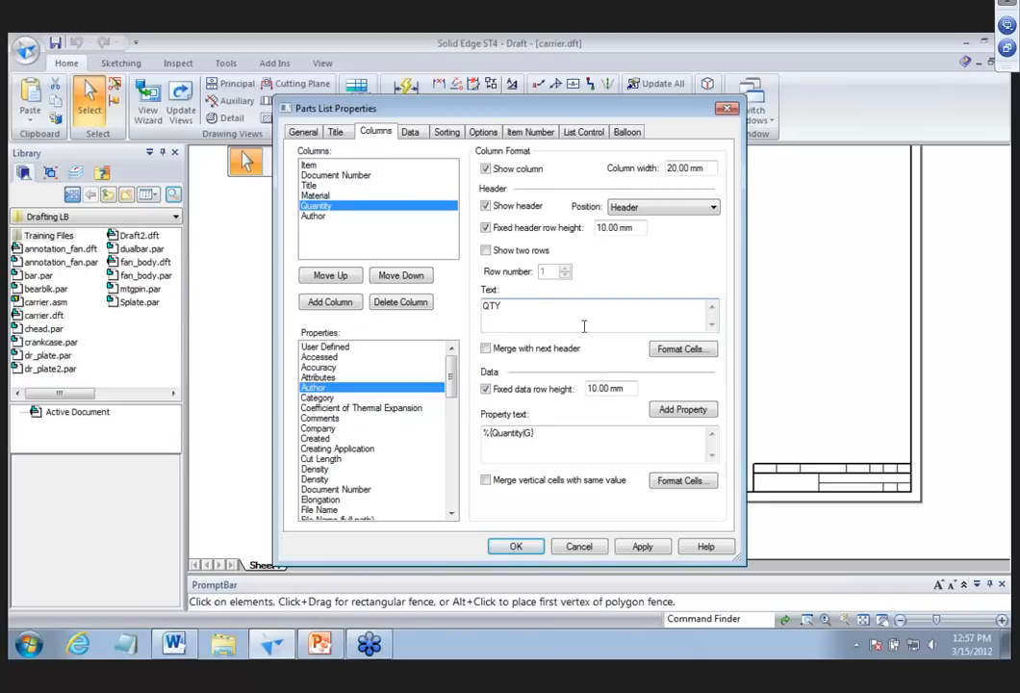
click(542, 546)
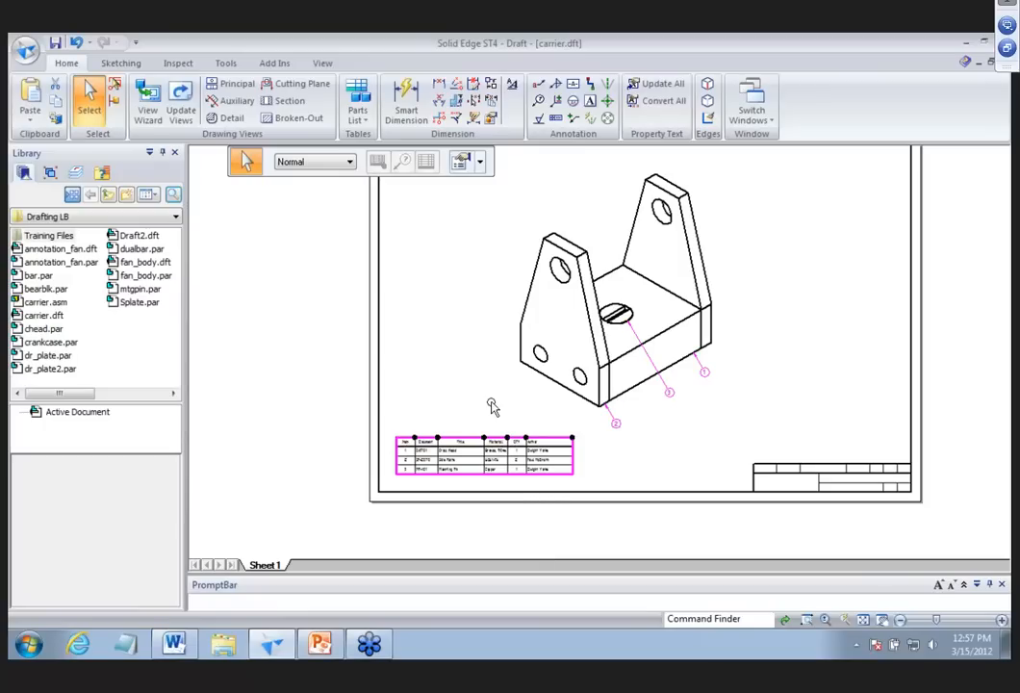
Set the vertical alignment of the parts list's Item column header cell to Center.
scroll(481, 405, up, 5)
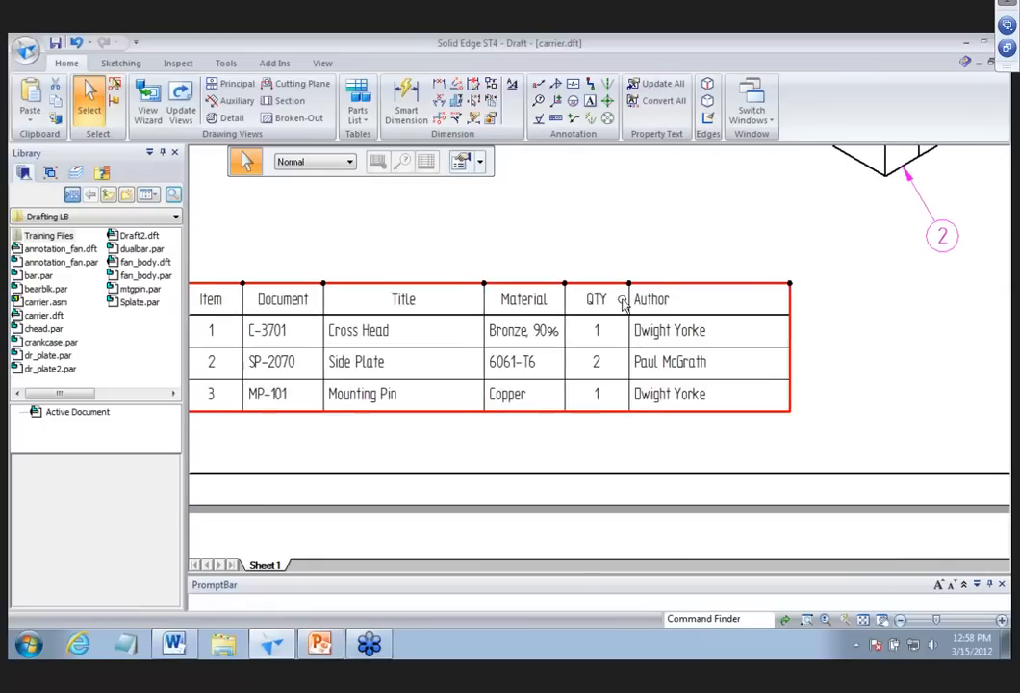
click(604, 286)
right_click(605, 286)
click(647, 423)
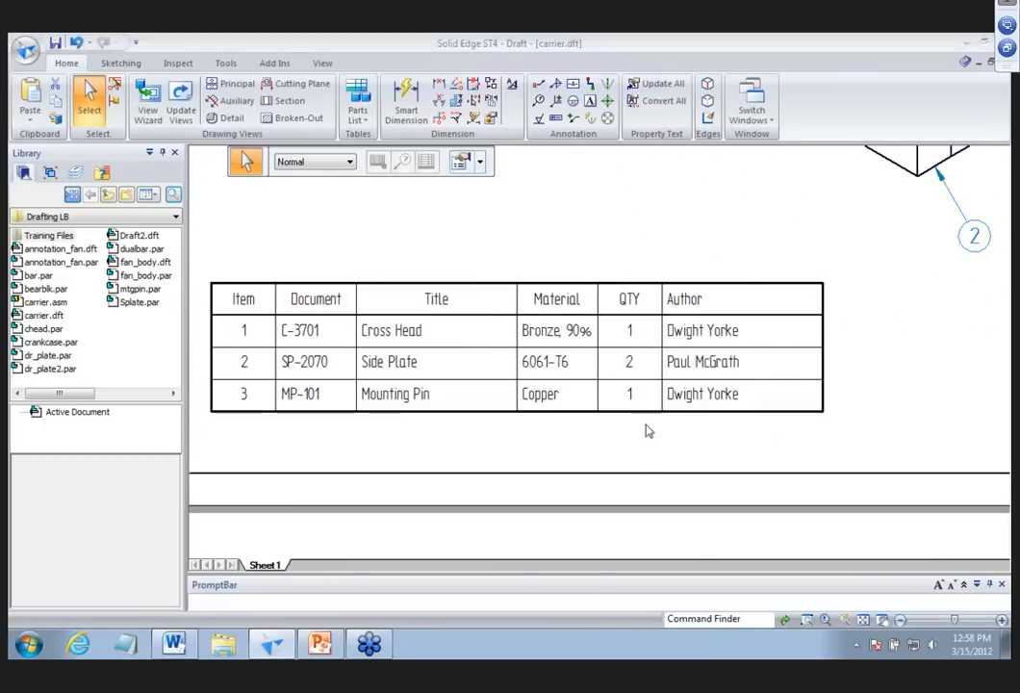
click(681, 348)
click(518, 323)
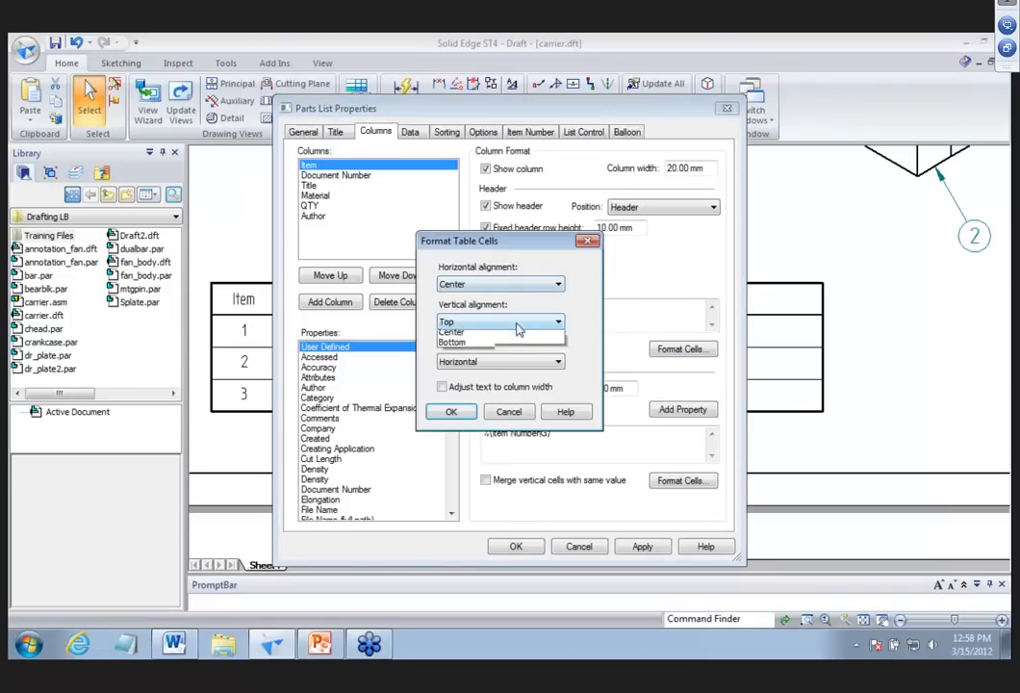
click(451, 332)
click(451, 411)
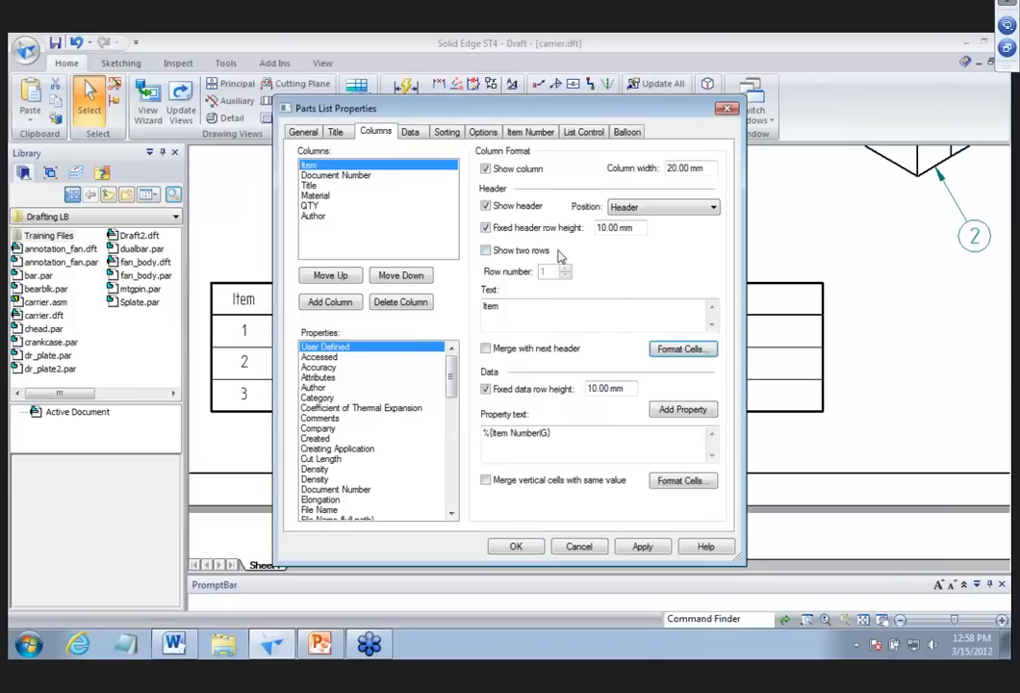
Center the QTY column's data cells horizontally and vertically and apply the change to the parts list.
click(411, 133)
click(691, 188)
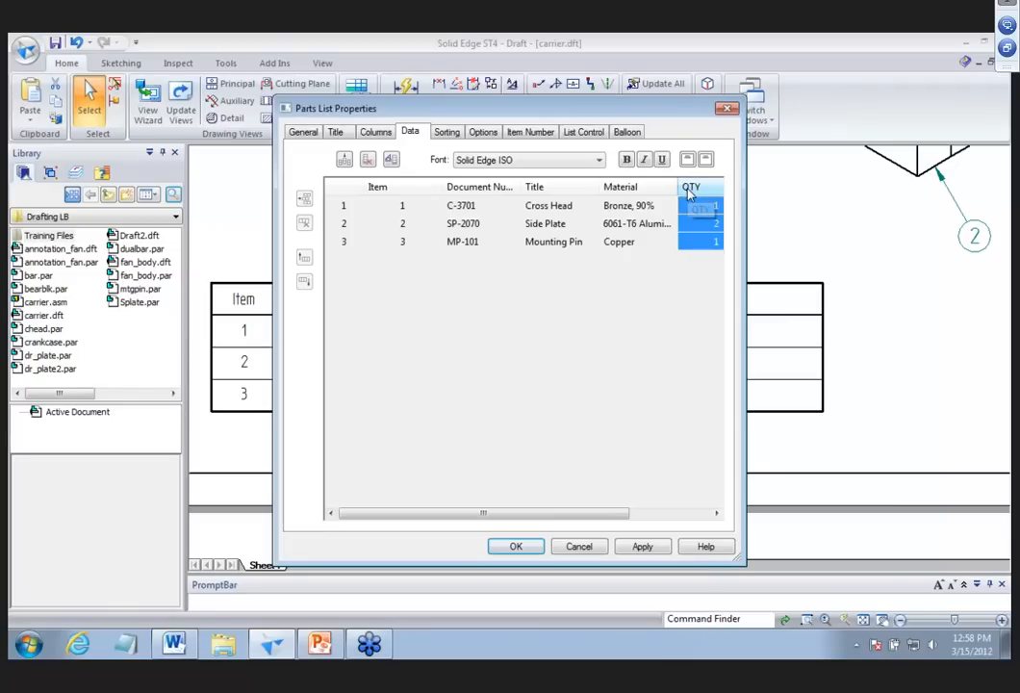
click(687, 158)
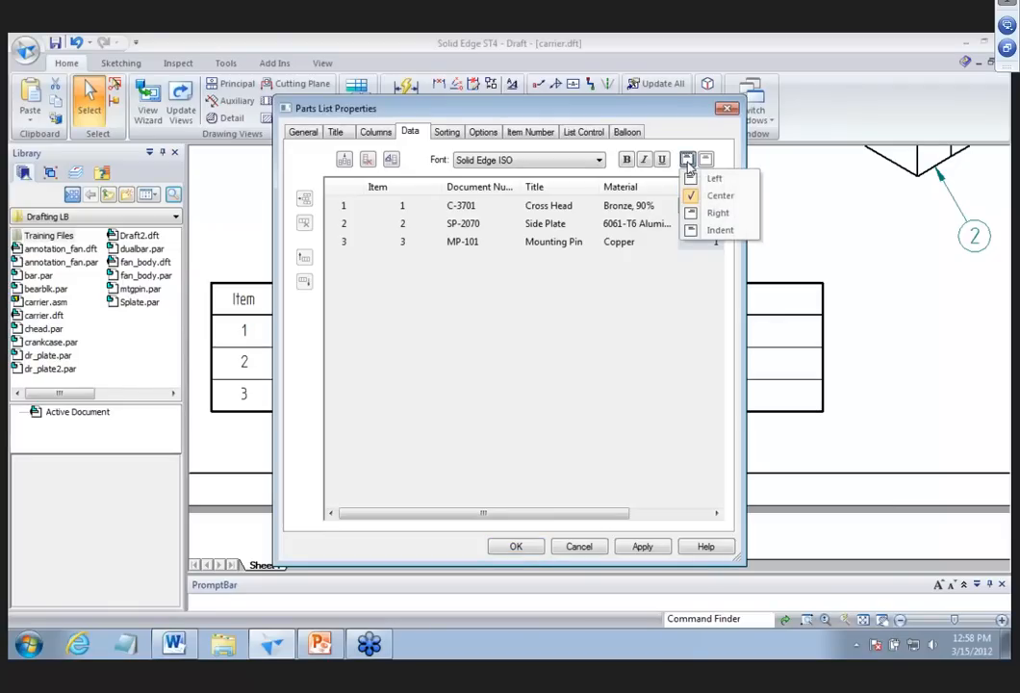
click(718, 197)
click(706, 159)
click(728, 194)
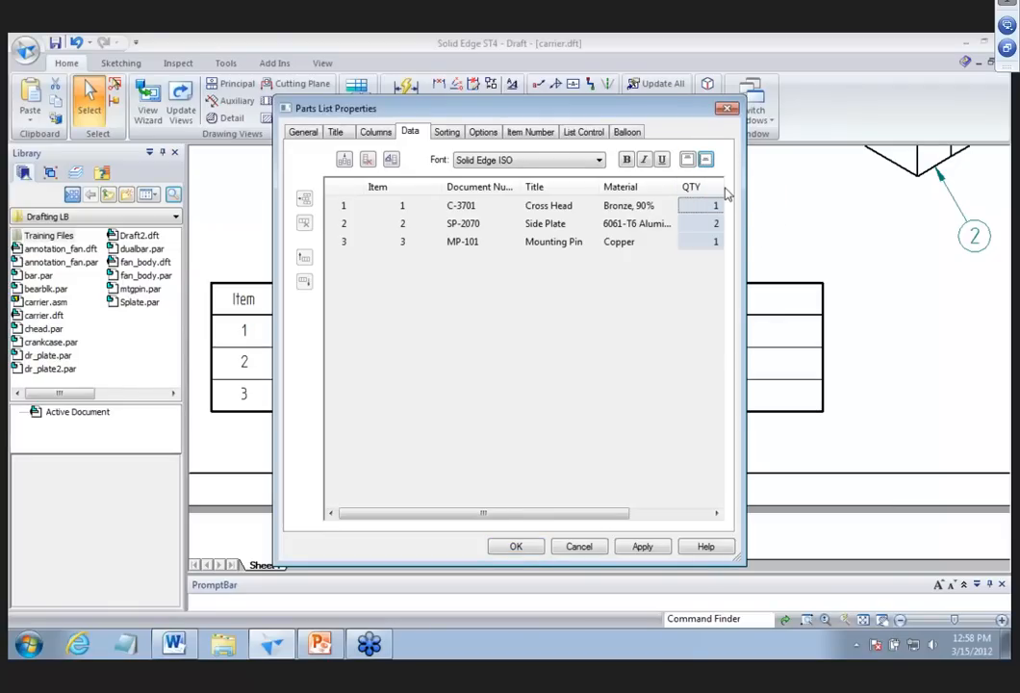
click(510, 546)
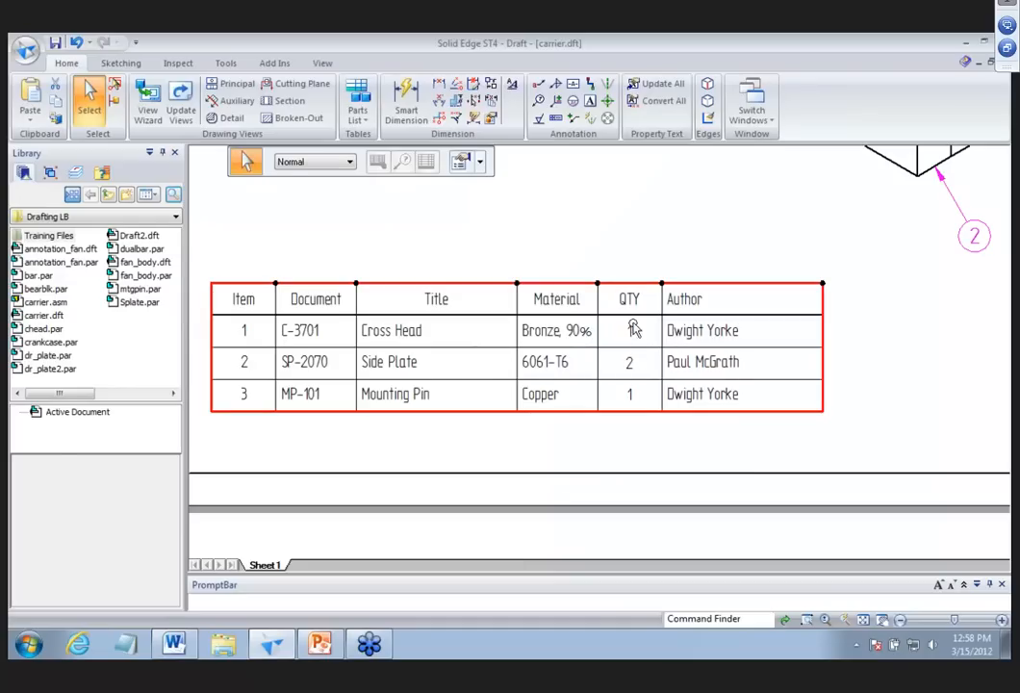
click(586, 443)
click(468, 287)
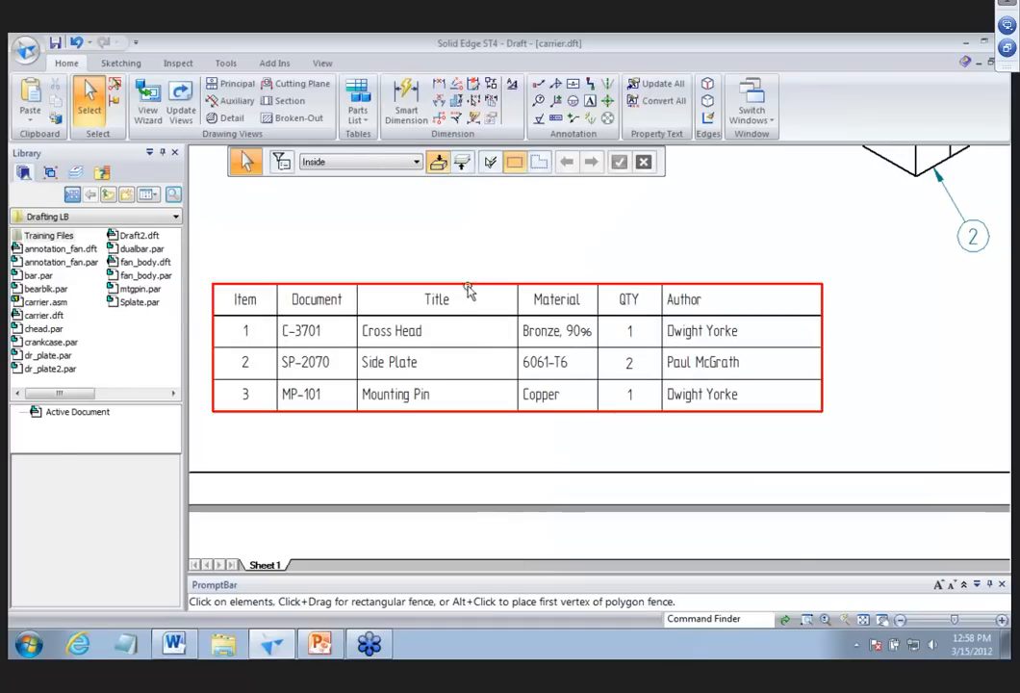
Enable the predefined origin for placing the parts list and set its X origin to 20 mm and Y origin to 60 mm.
right_click(468, 289)
click(541, 421)
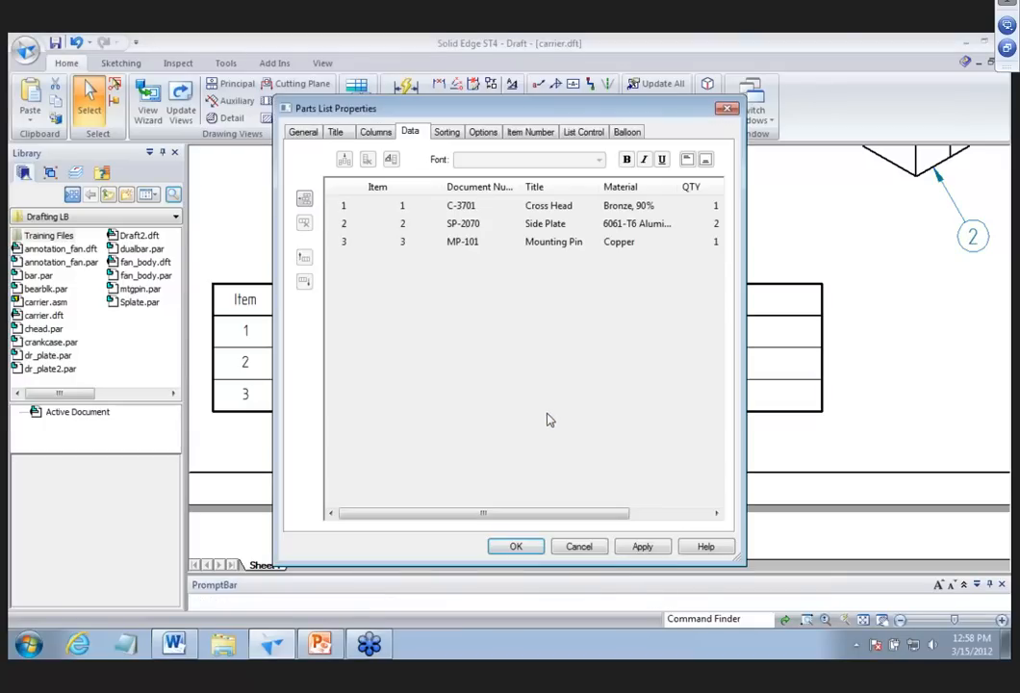
click(310, 135)
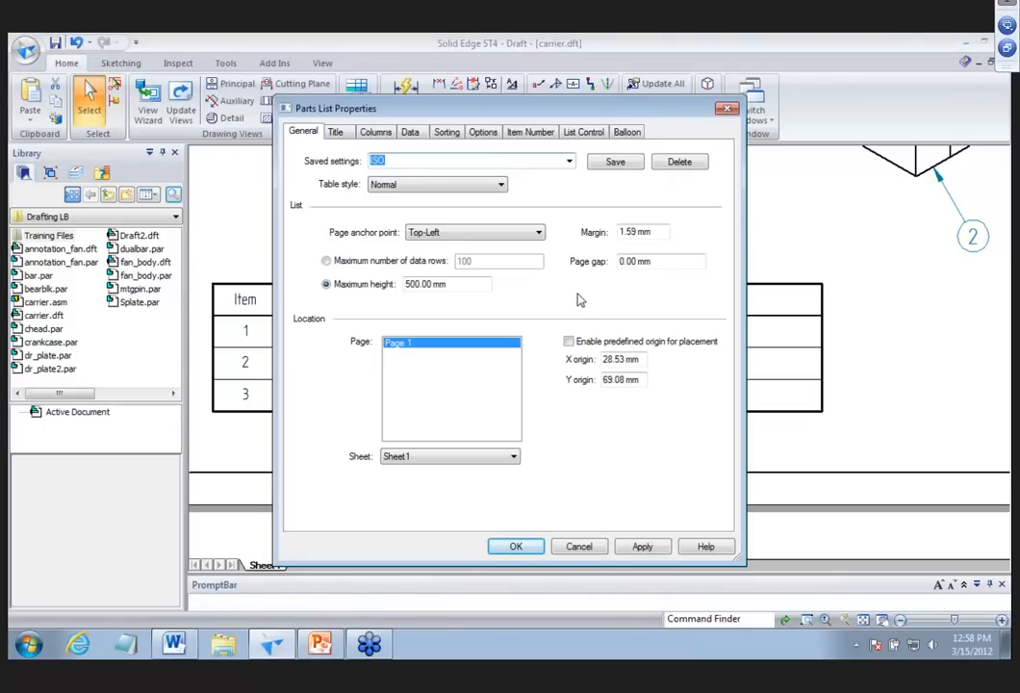
click(569, 342)
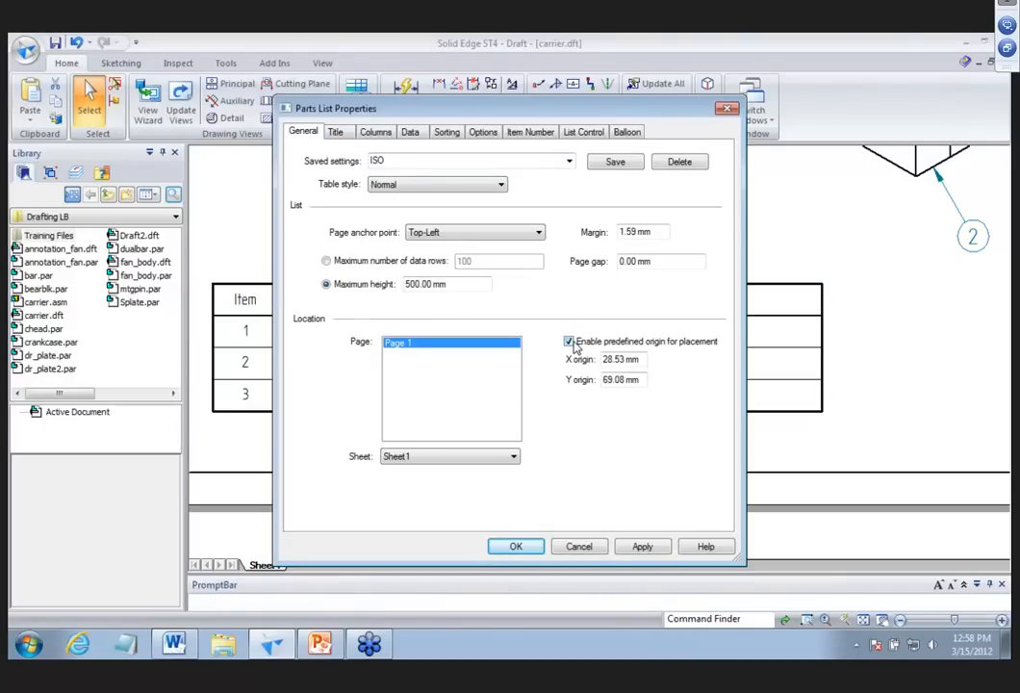
drag(643, 360, 555, 362)
key(Tab)
text(60)
click(520, 545)
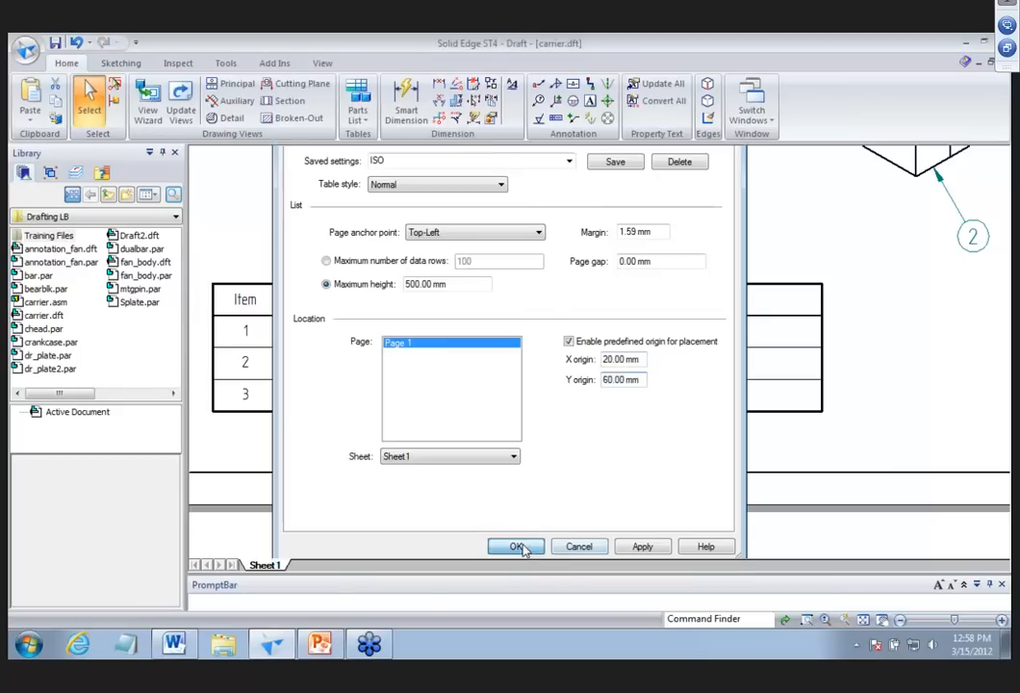
scroll(346, 329, down, 1)
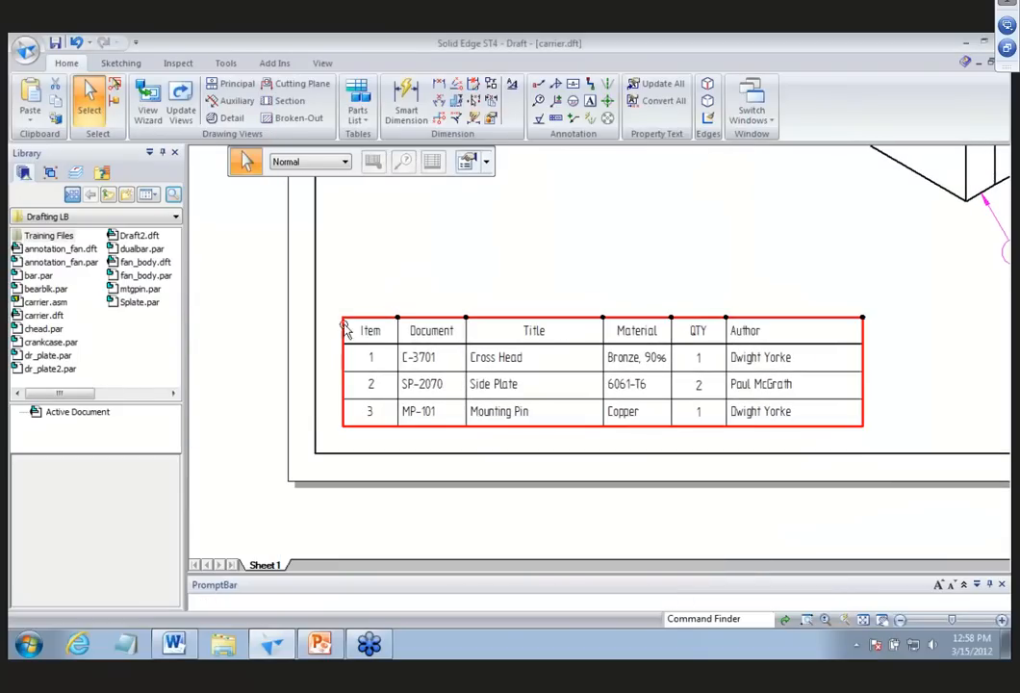
click(286, 502)
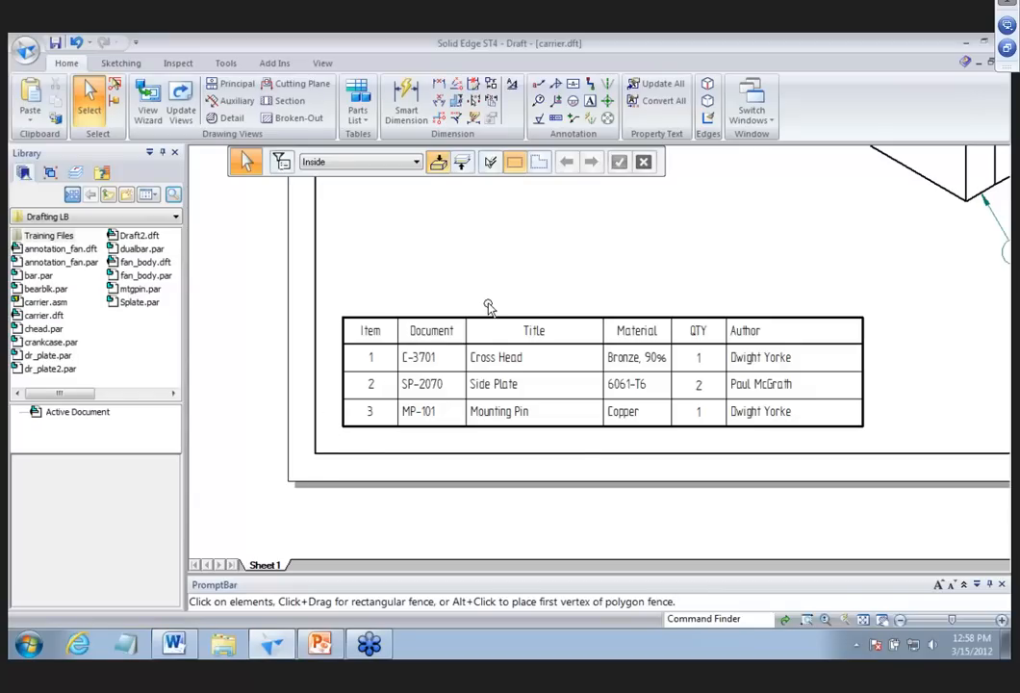
scroll(536, 293, down, 2)
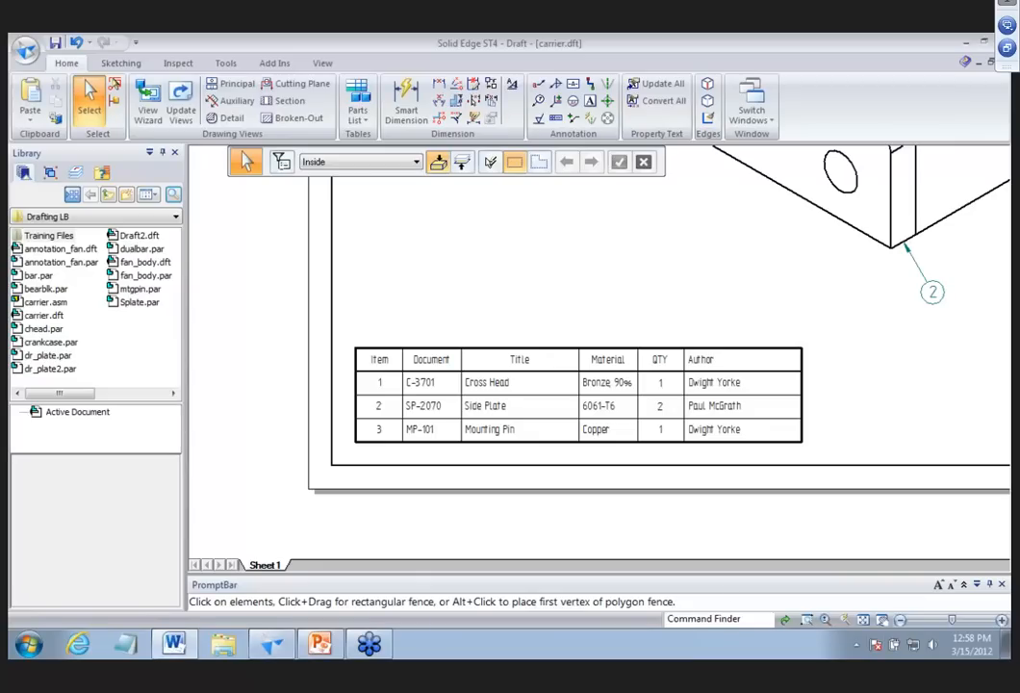
Create a new ISO Sheet Metal document.
click(21, 47)
mouse_move(87, 82)
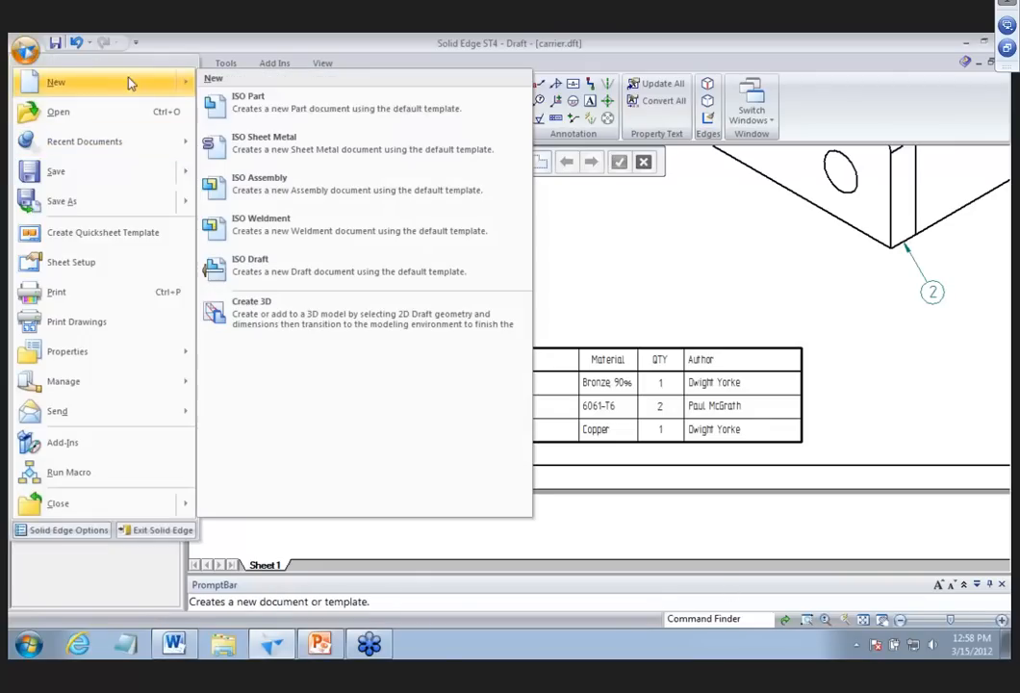
click(324, 156)
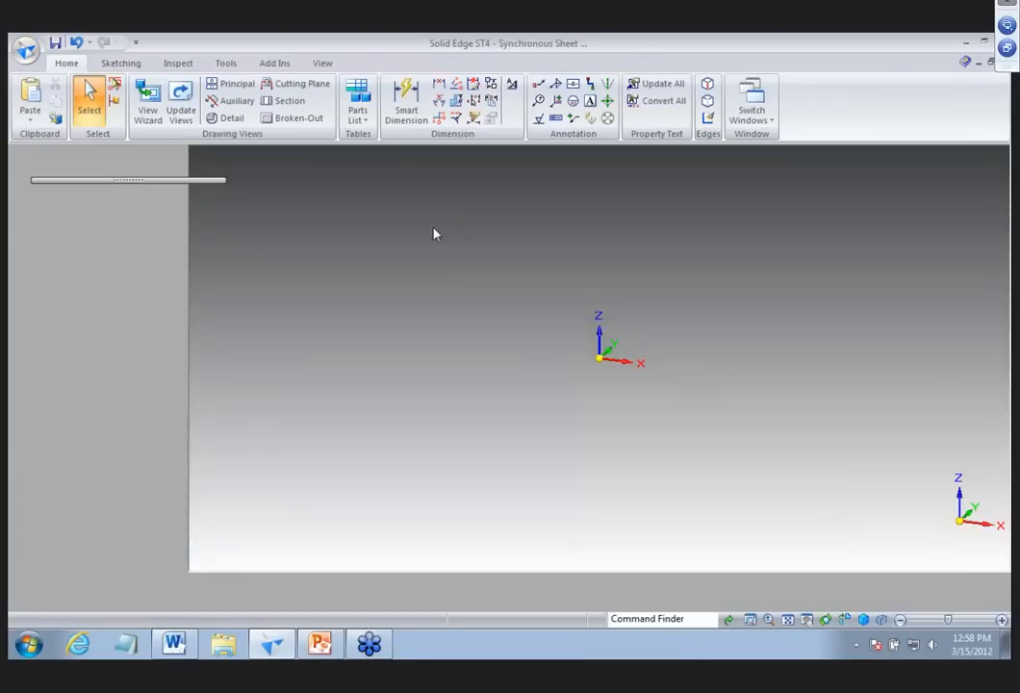
Sketch a rectangle by center at the origin on the horizontal base plane.
click(181, 102)
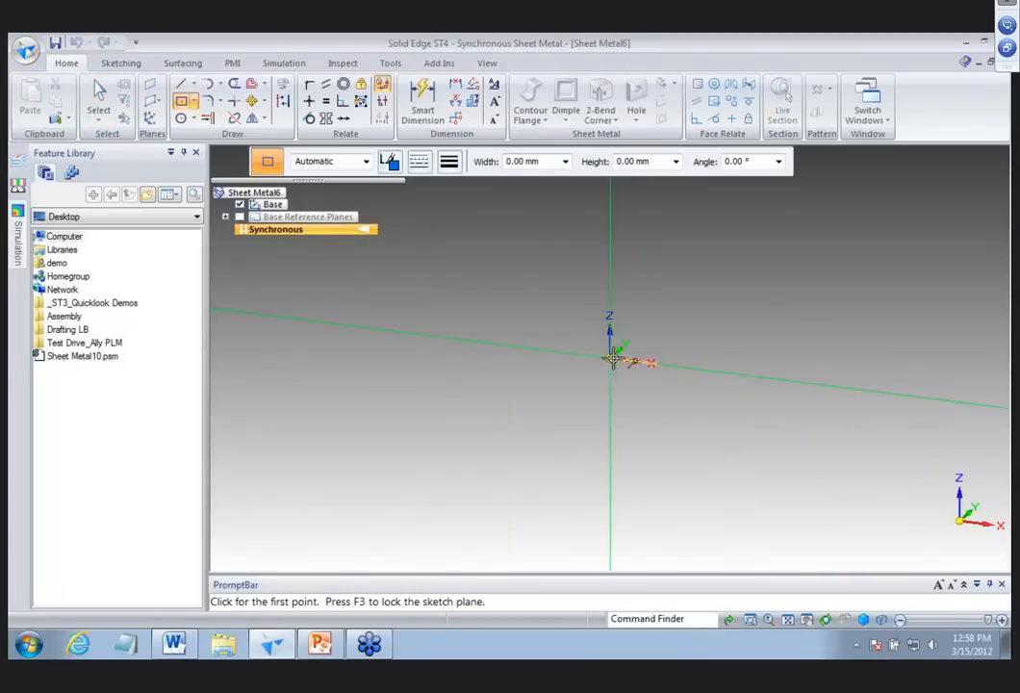
key(Escape)
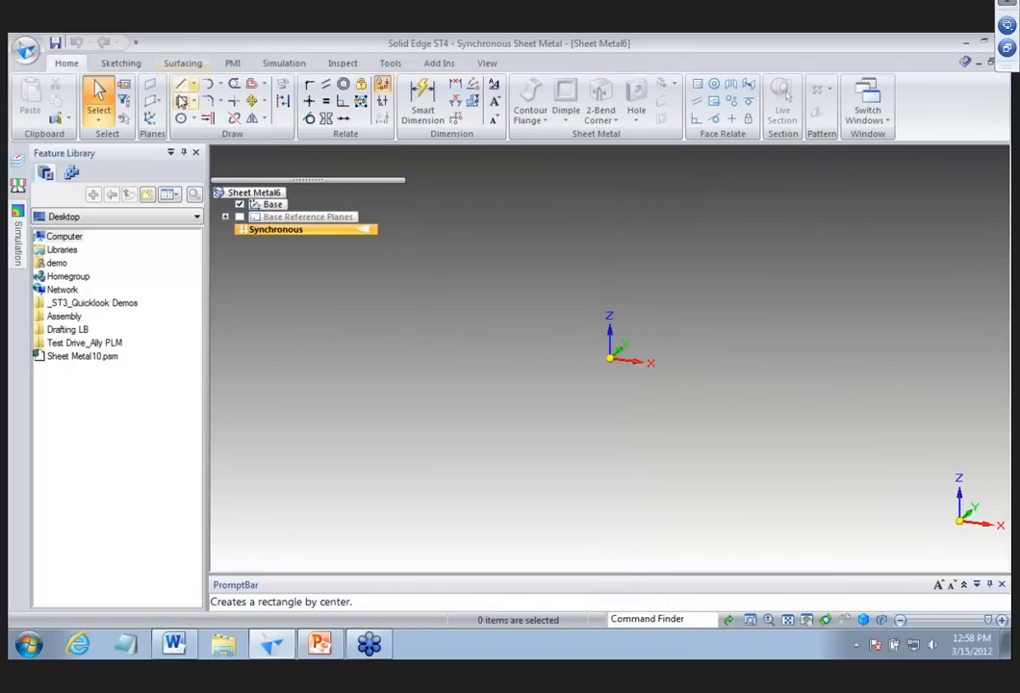
click(181, 102)
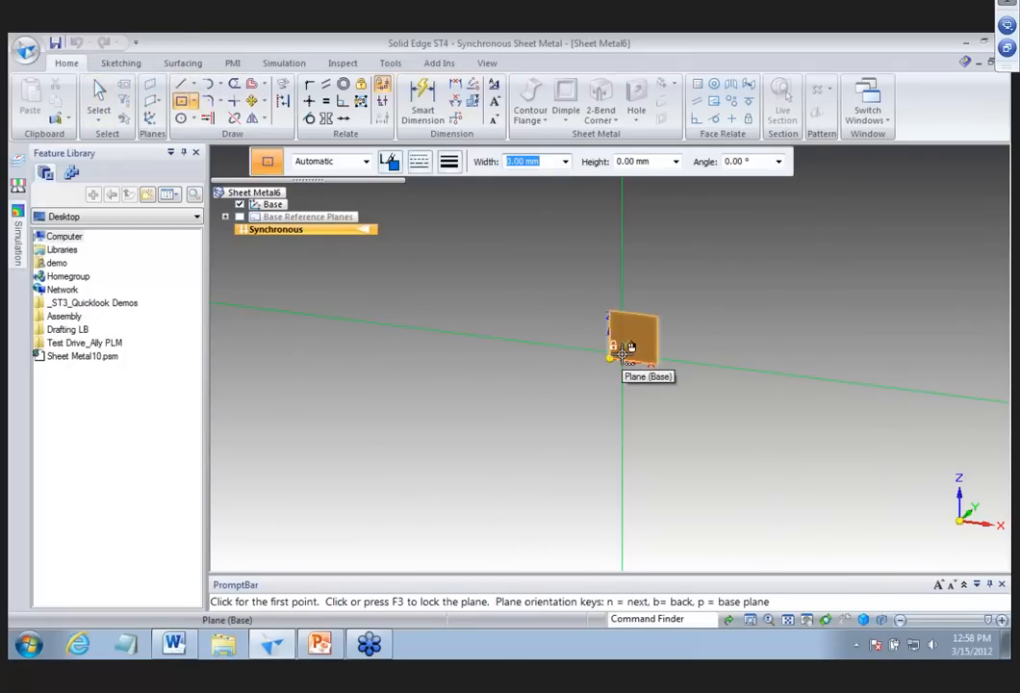
right_click(663, 381)
click(663, 380)
click(610, 357)
click(534, 306)
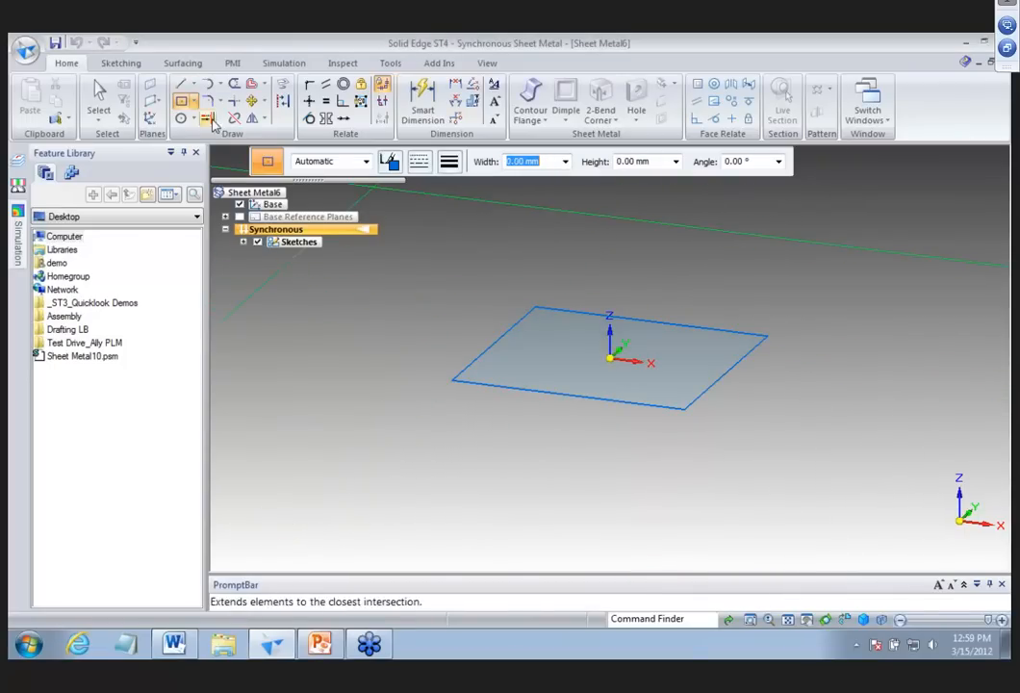
Create a 1 mm thick base tab from the rectangle region.
click(98, 97)
click(556, 350)
click(553, 294)
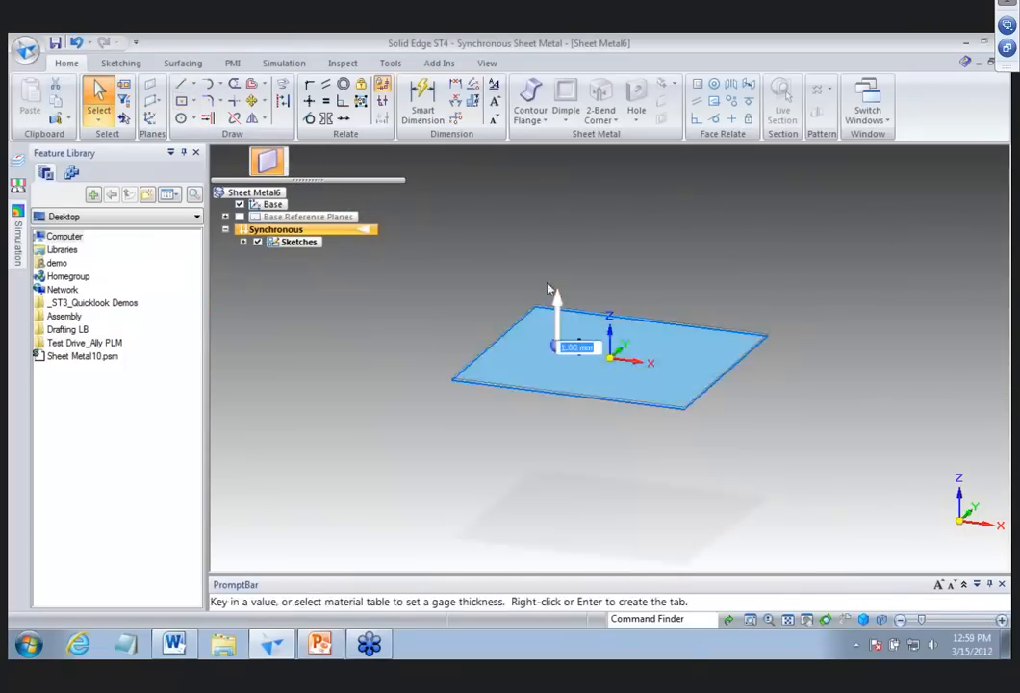
click(540, 274)
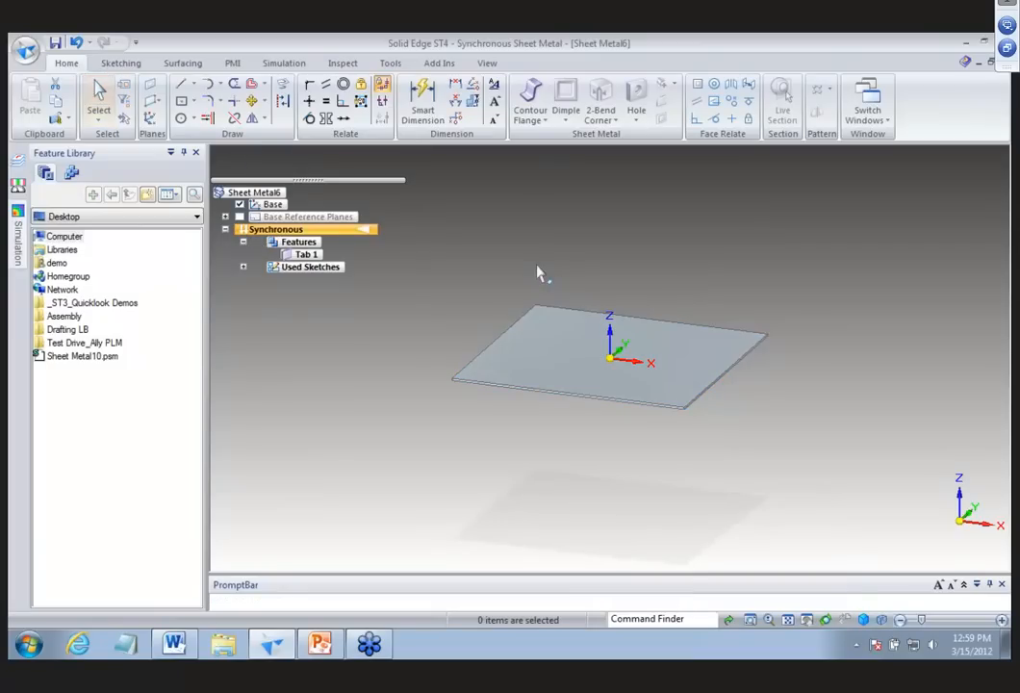
Add an upward flange along the tab's +X edge and an outward flange along that flange's upper edge.
click(727, 375)
click(729, 313)
click(729, 285)
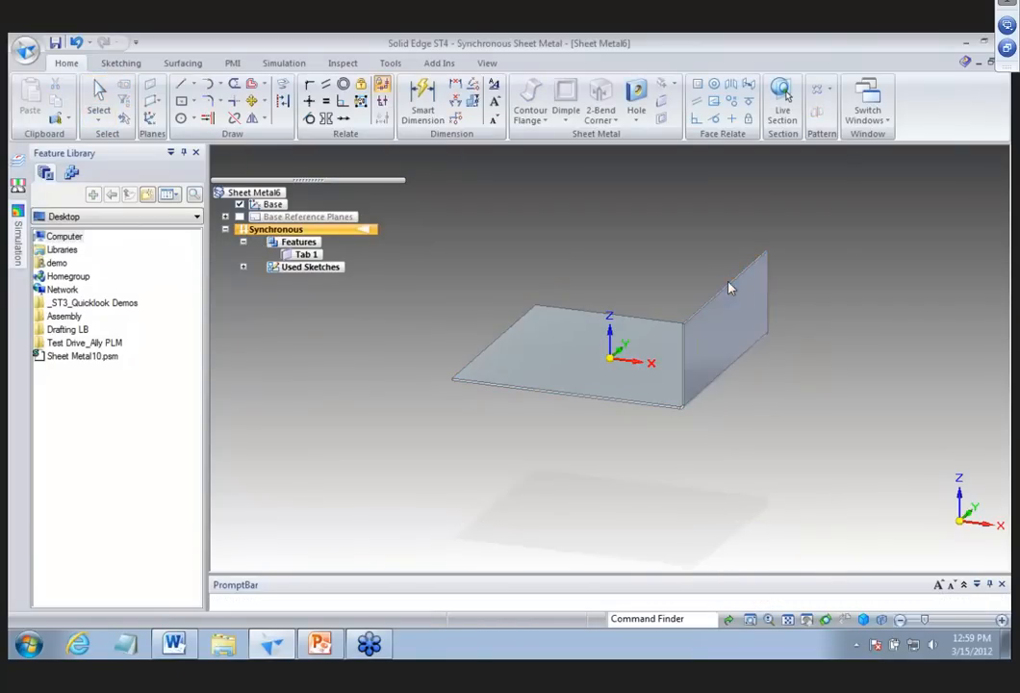
click(733, 285)
click(743, 293)
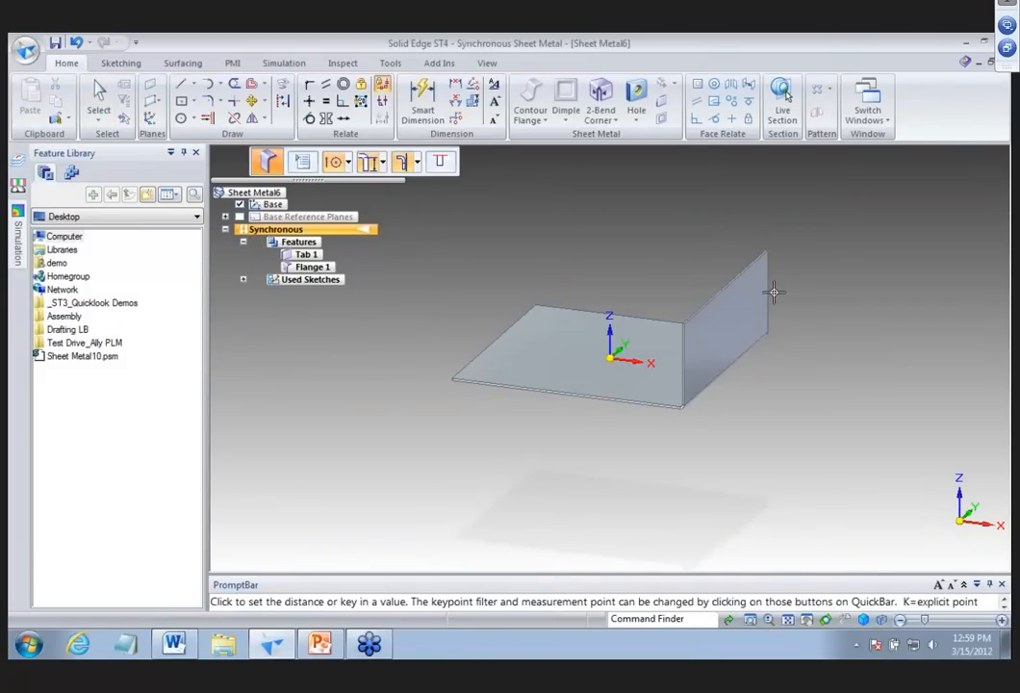
click(757, 304)
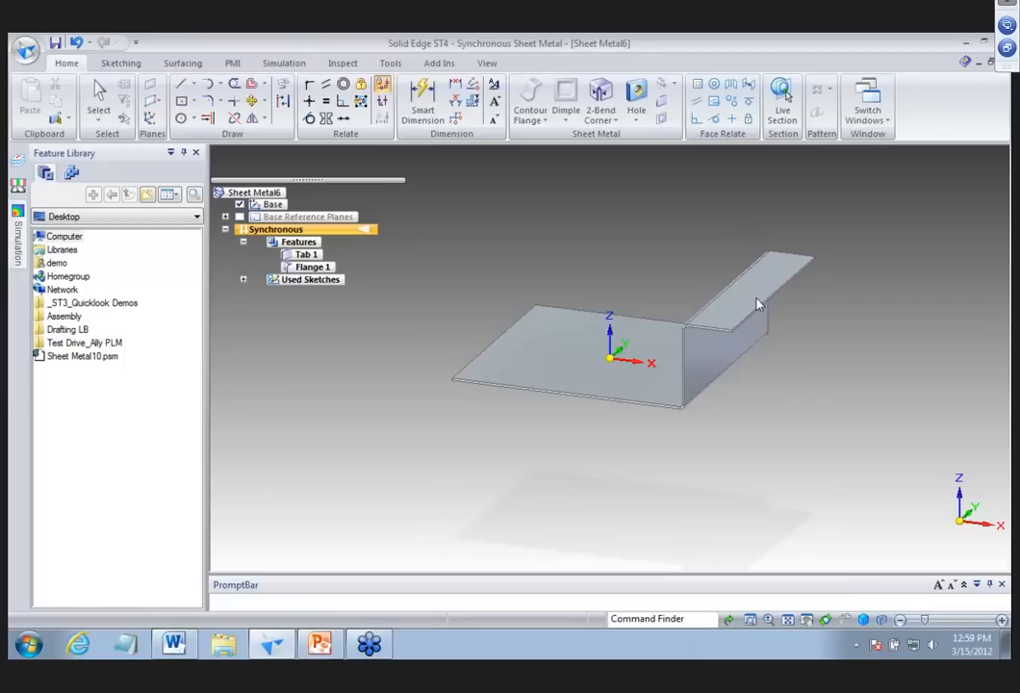
Add downward 90° flanges about 22 mm long to the tab's front and back edges together.
click(617, 399)
ctrl+click(592, 308)
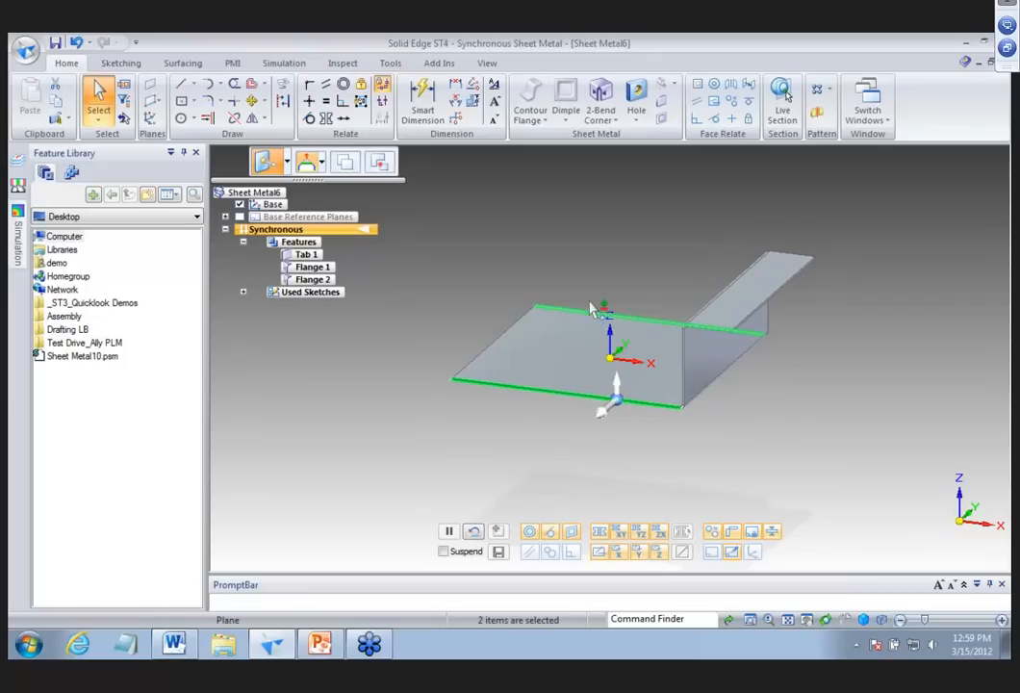
right_click(585, 289)
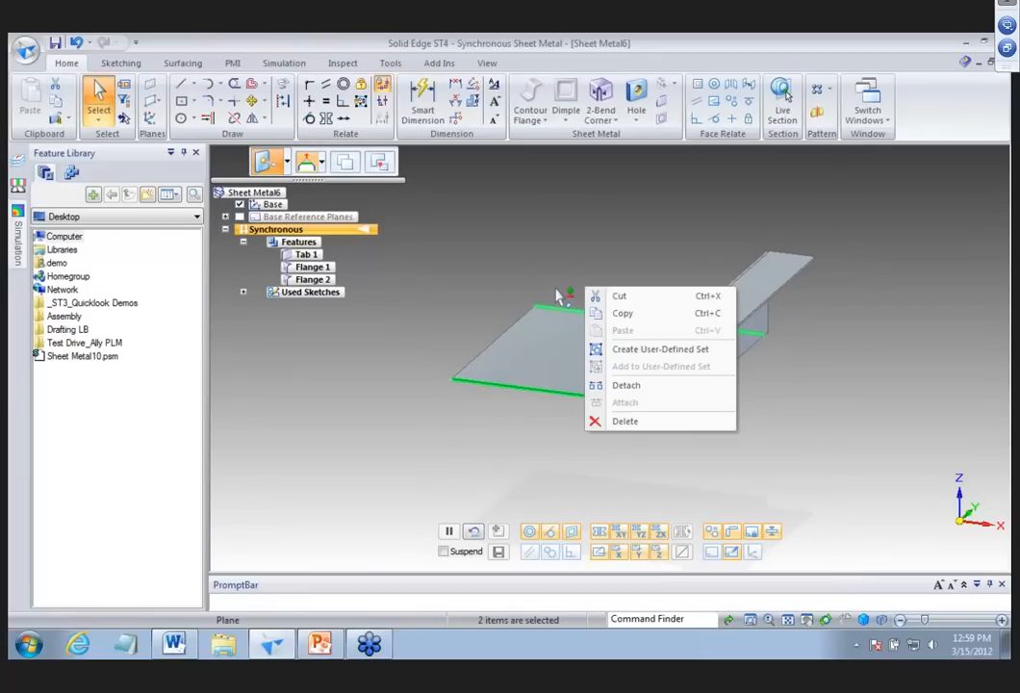
ctrl+click(523, 389)
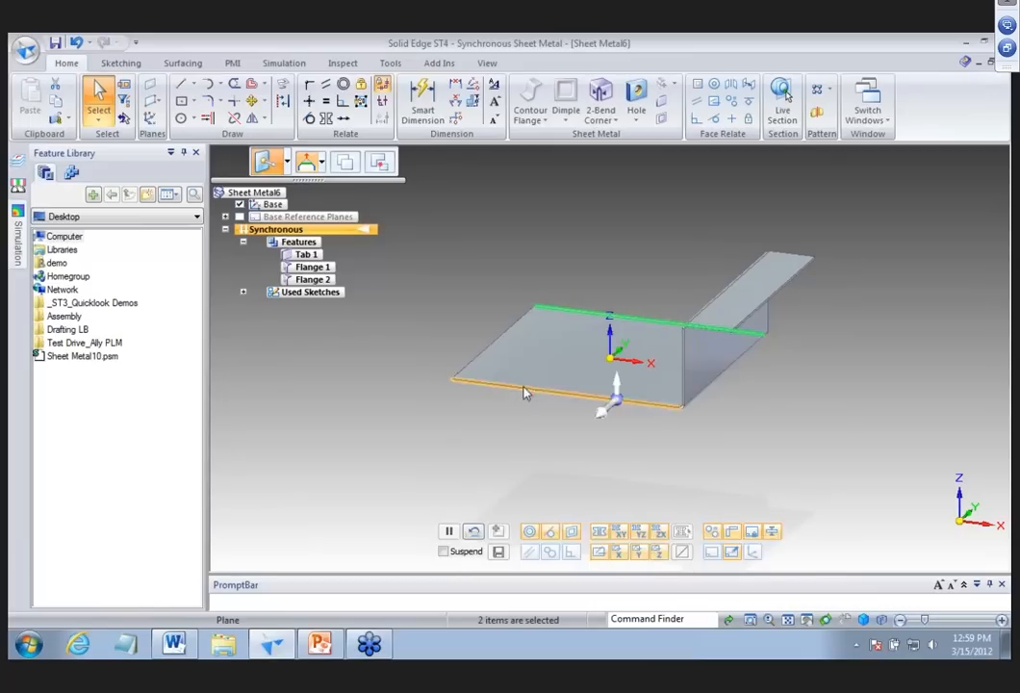
ctrl+click(579, 396)
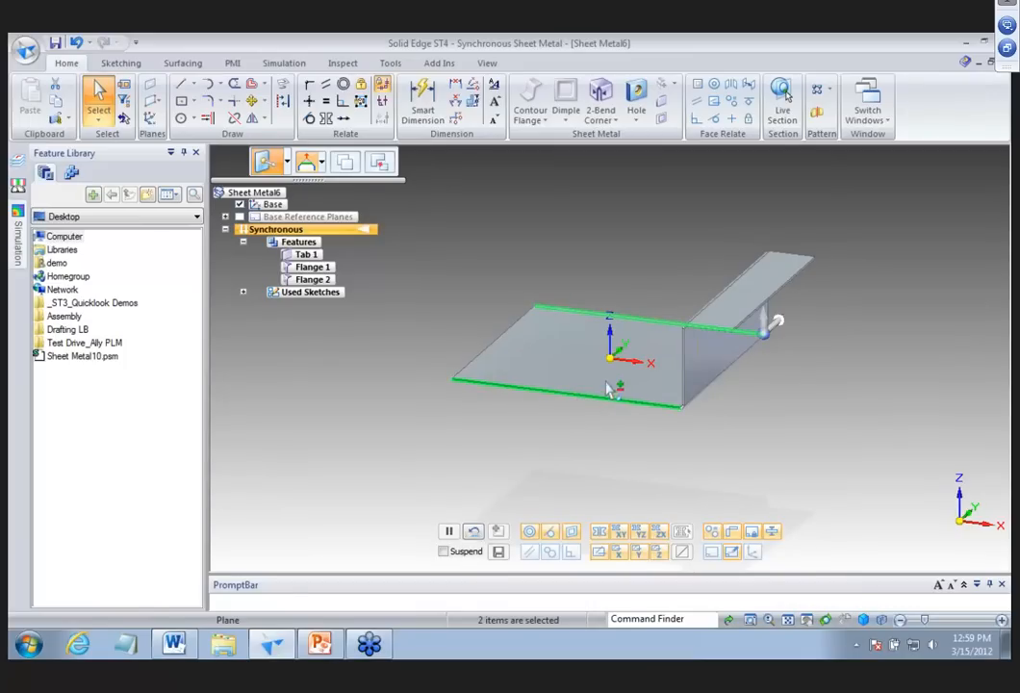
click(767, 342)
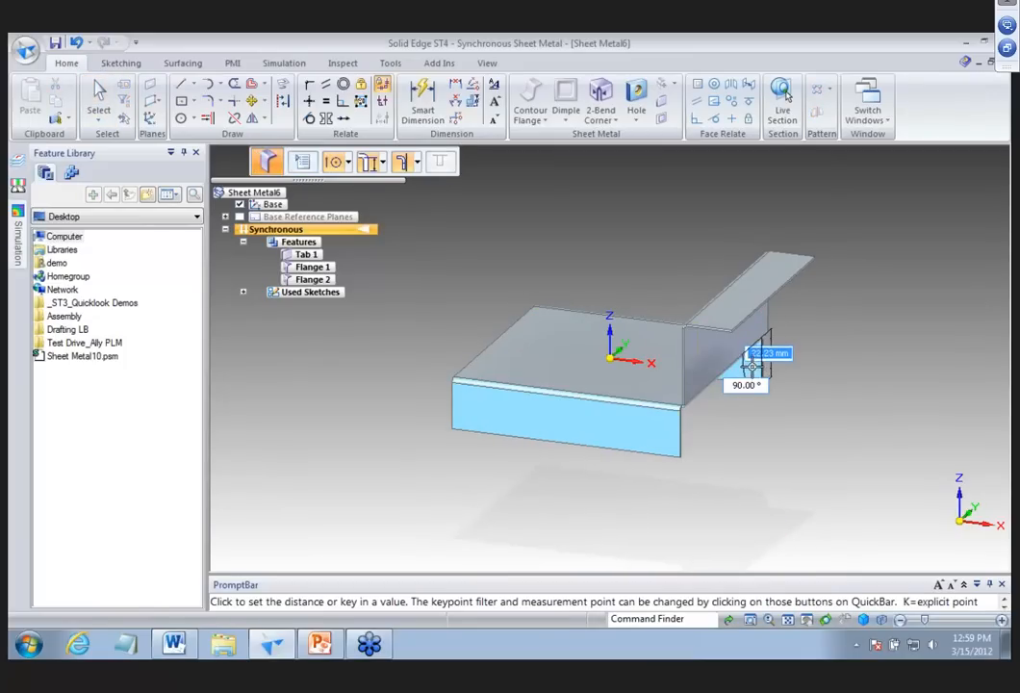
click(765, 366)
click(99, 97)
Save the part to the Desktop as Sheet Metal10.psm, overwriting the existing file.
click(55, 42)
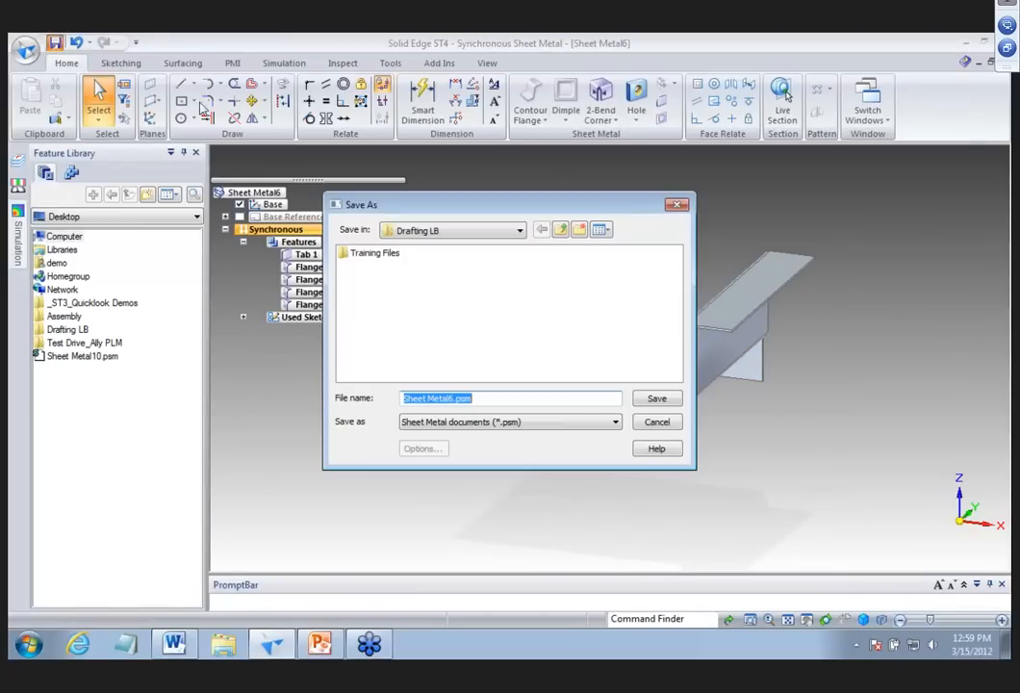
click(452, 231)
click(449, 243)
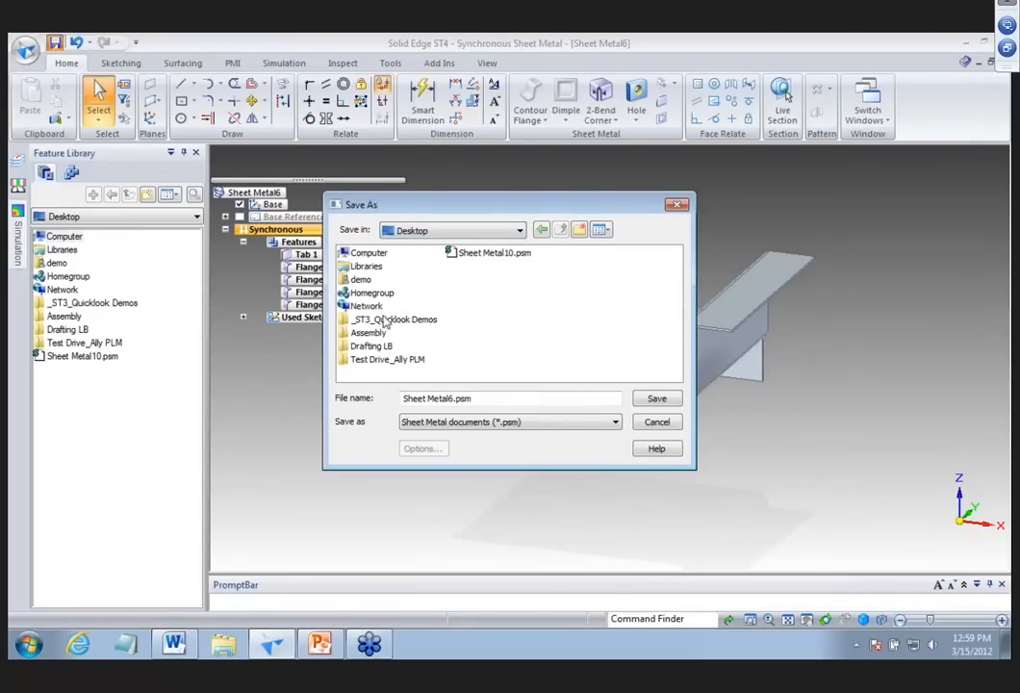
double_click(491, 253)
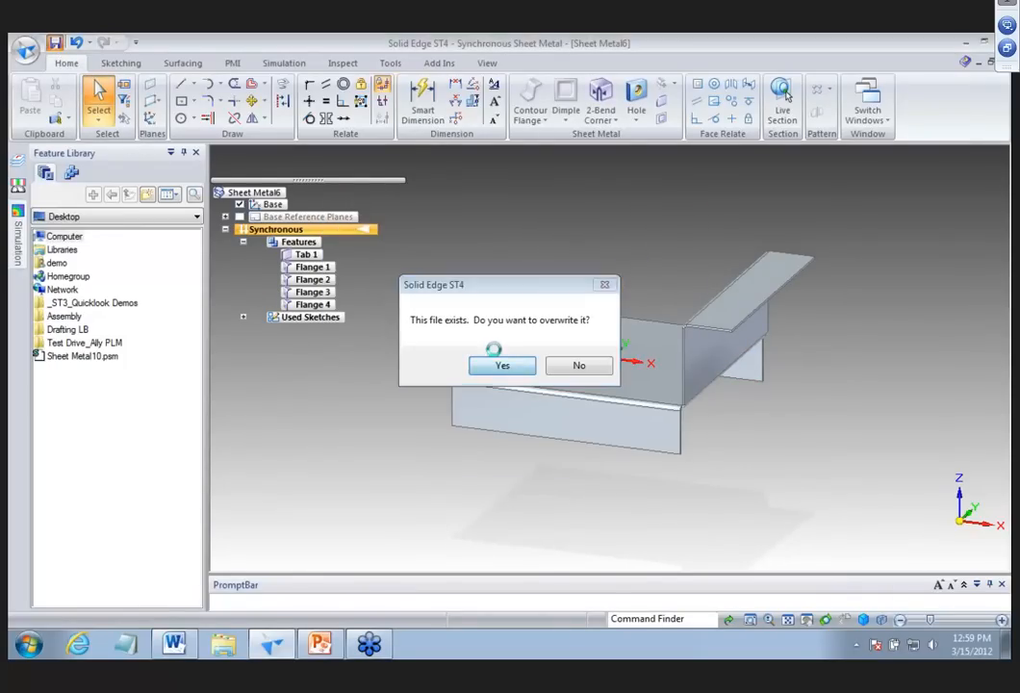
click(499, 364)
Create the part's flat pattern with the base tab's upper face oriented upward.
click(390, 62)
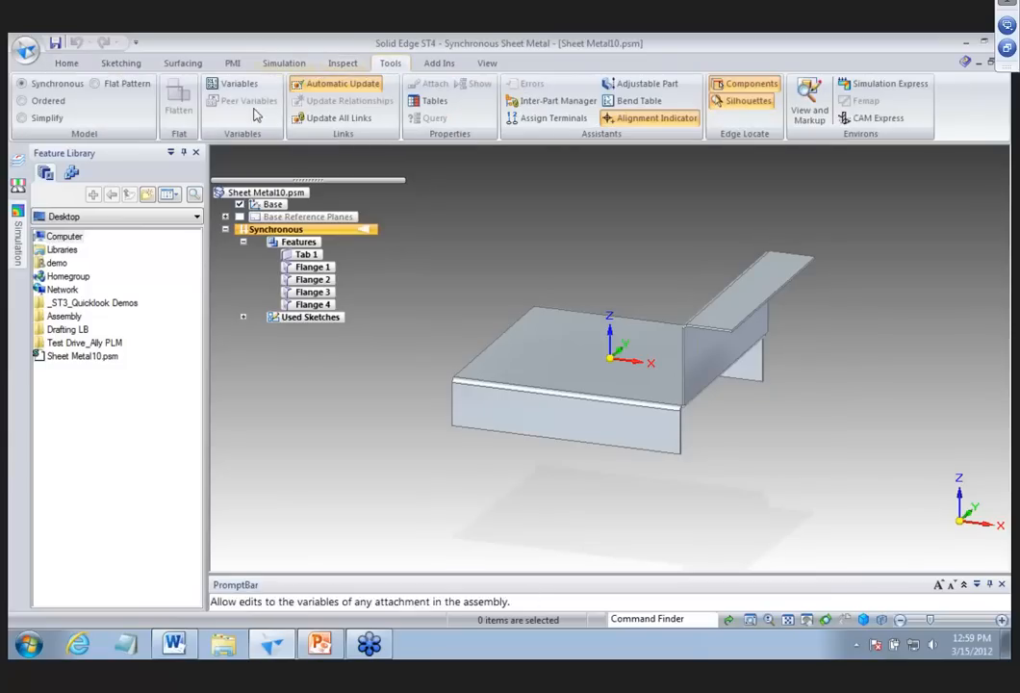
click(125, 84)
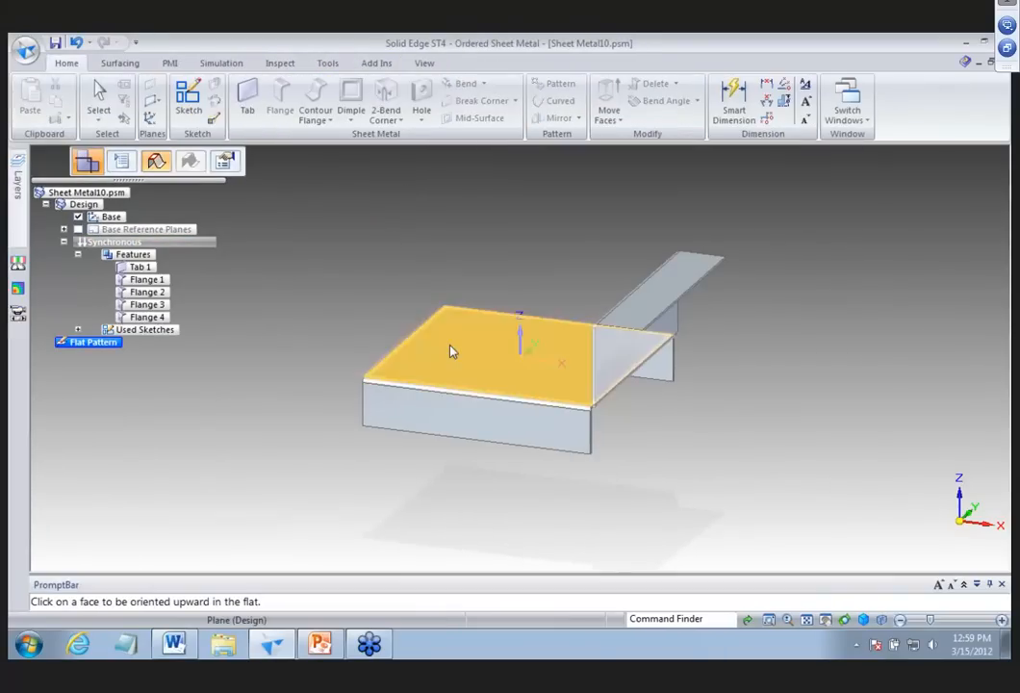
click(419, 344)
click(424, 343)
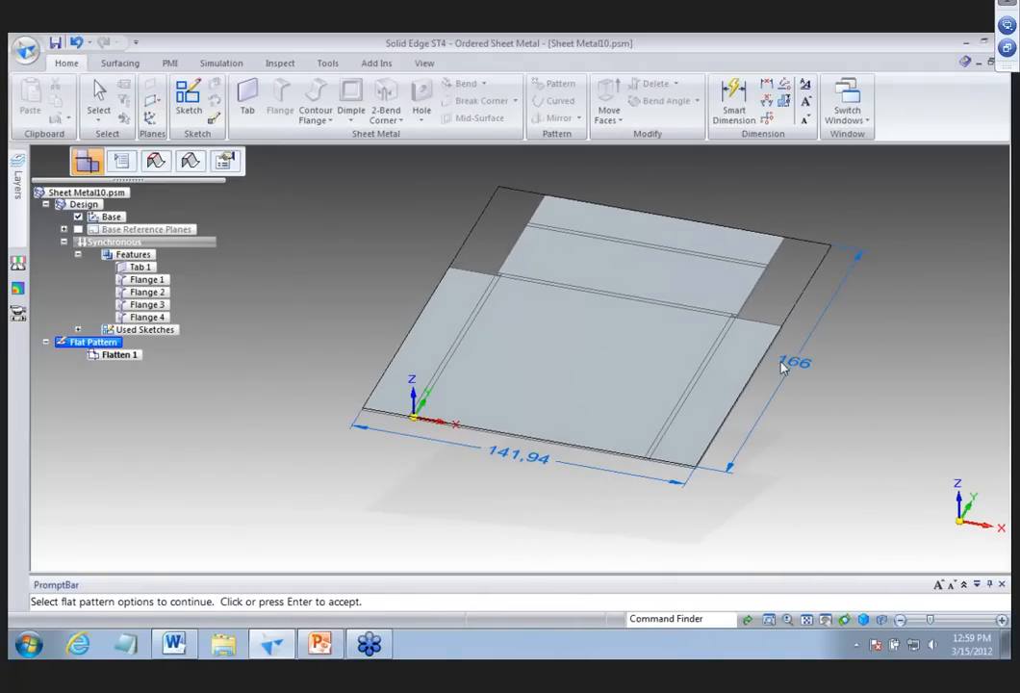
Expose the Flat_Pattern_Model_CutSizeY and Flat_Pattern_Model_CutSizeX variables and save the part.
click(328, 62)
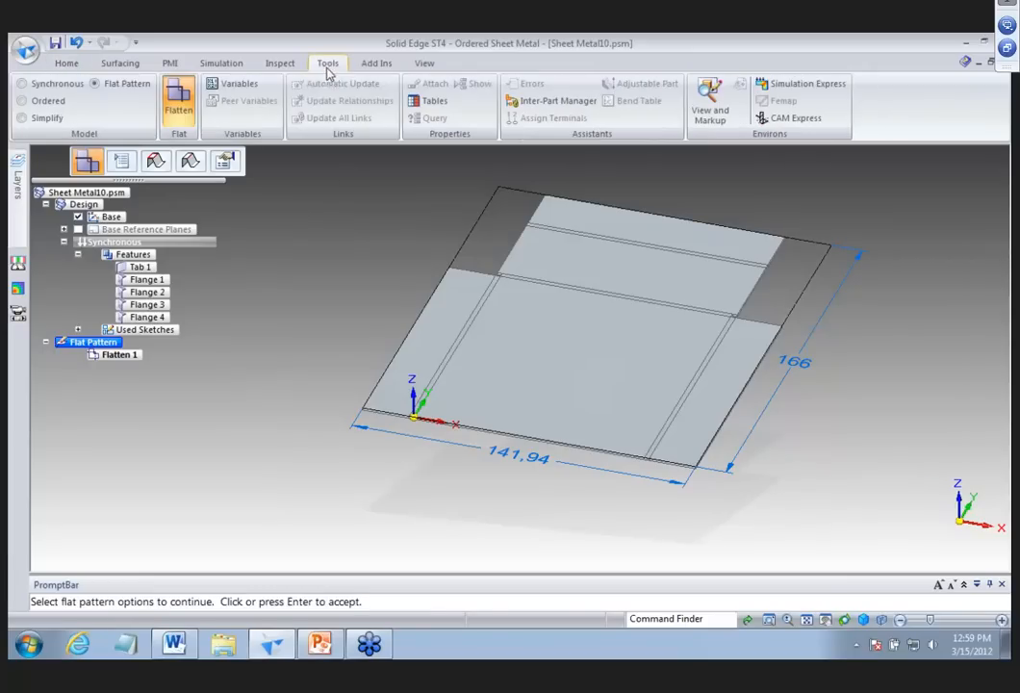
click(238, 86)
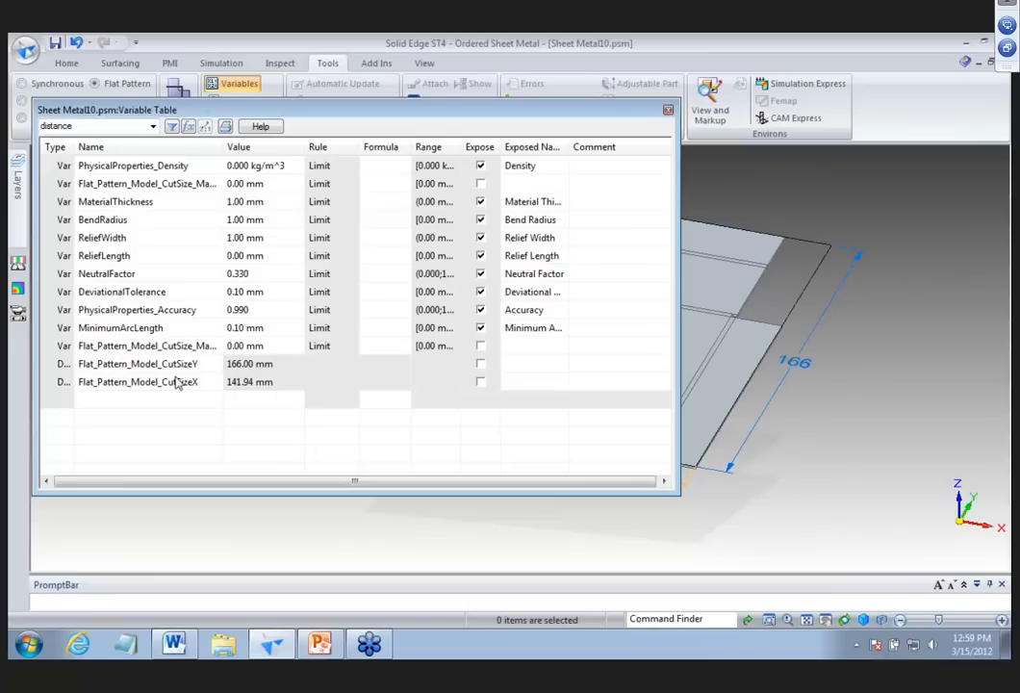
click(480, 364)
click(480, 382)
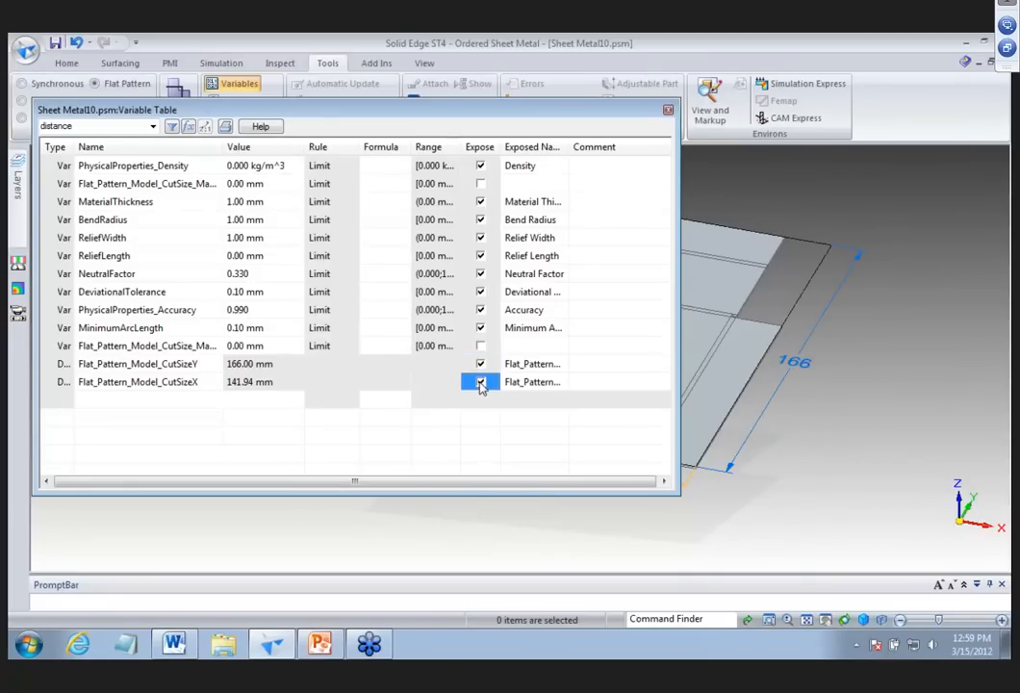
click(668, 109)
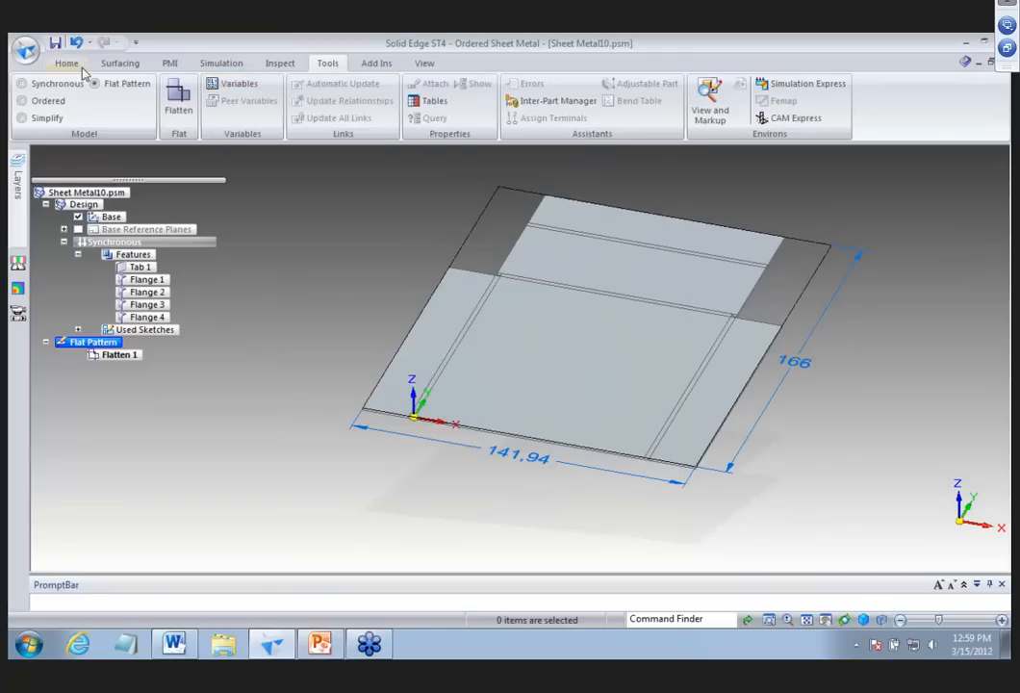
click(56, 45)
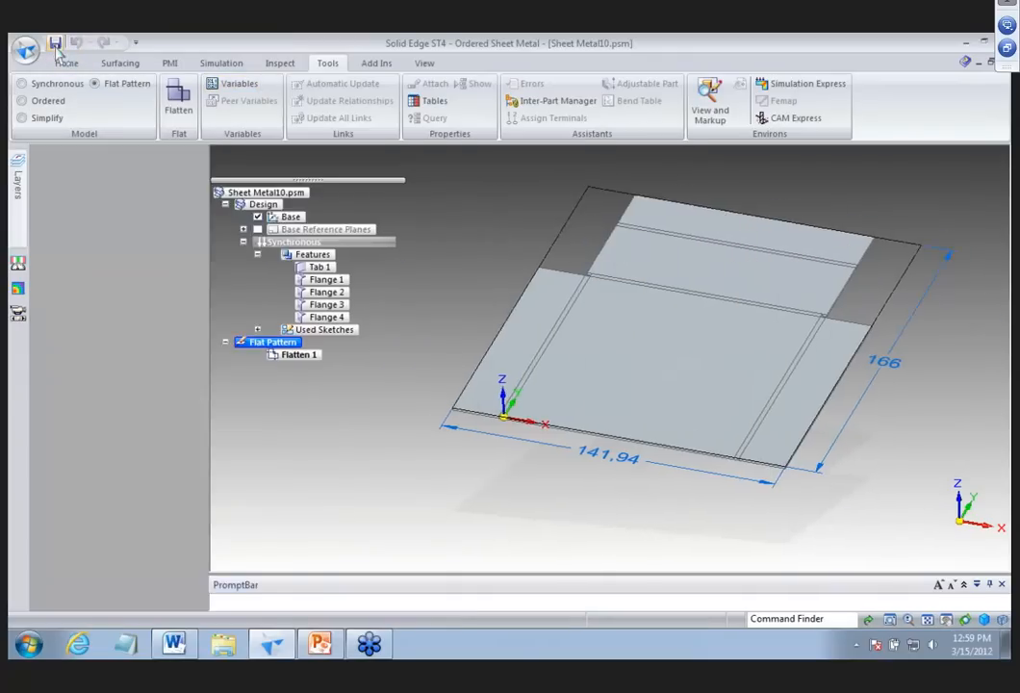
Create a new ISO Draft document.
click(26, 48)
mouse_move(86, 80)
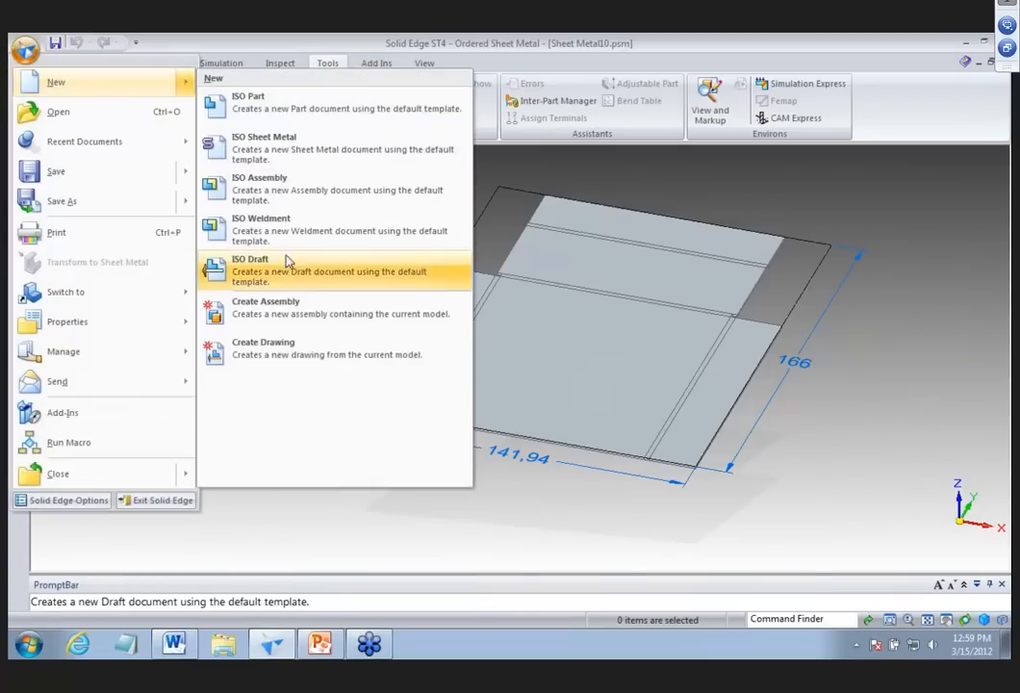
click(257, 265)
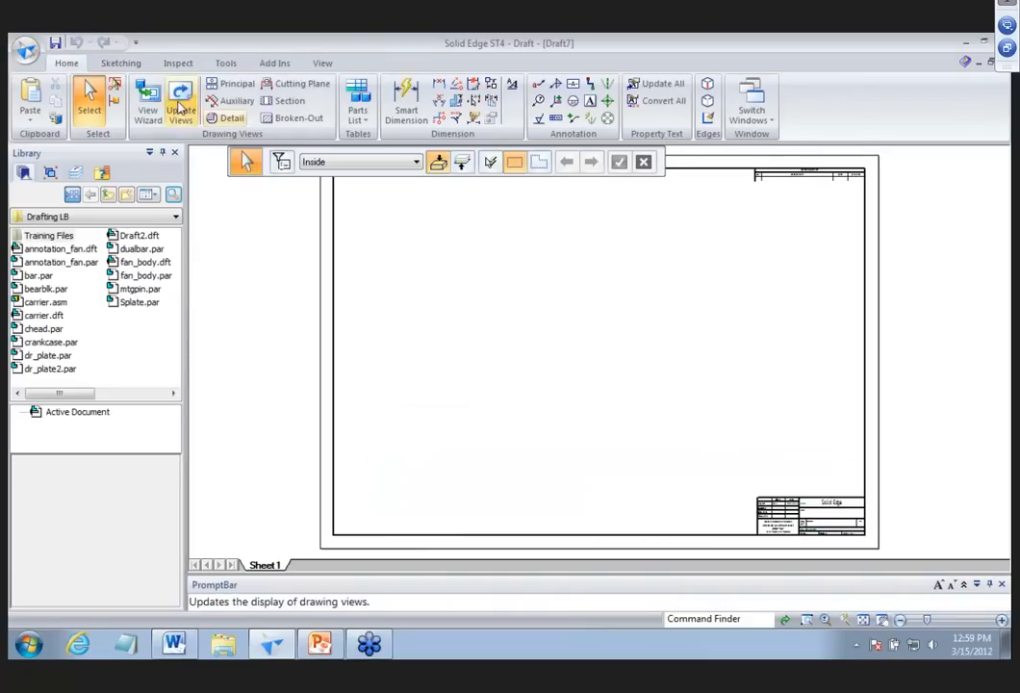
Choose Sheet Metal10.psm from the Desktop as the drawing view model, listing all Solid Edge model file types.
click(335, 156)
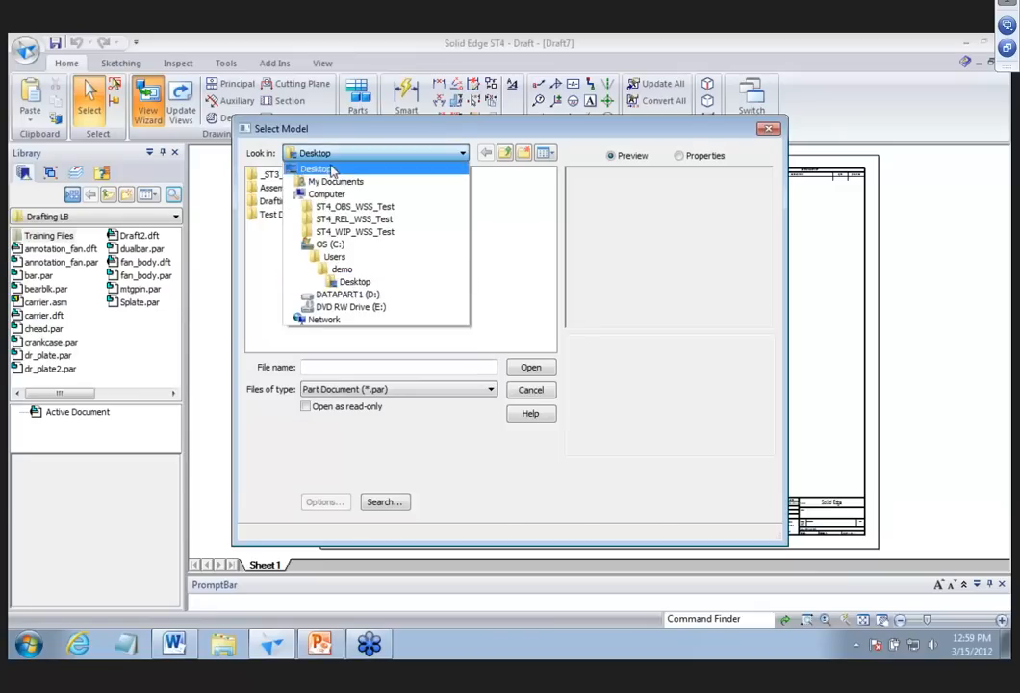
click(332, 165)
click(356, 388)
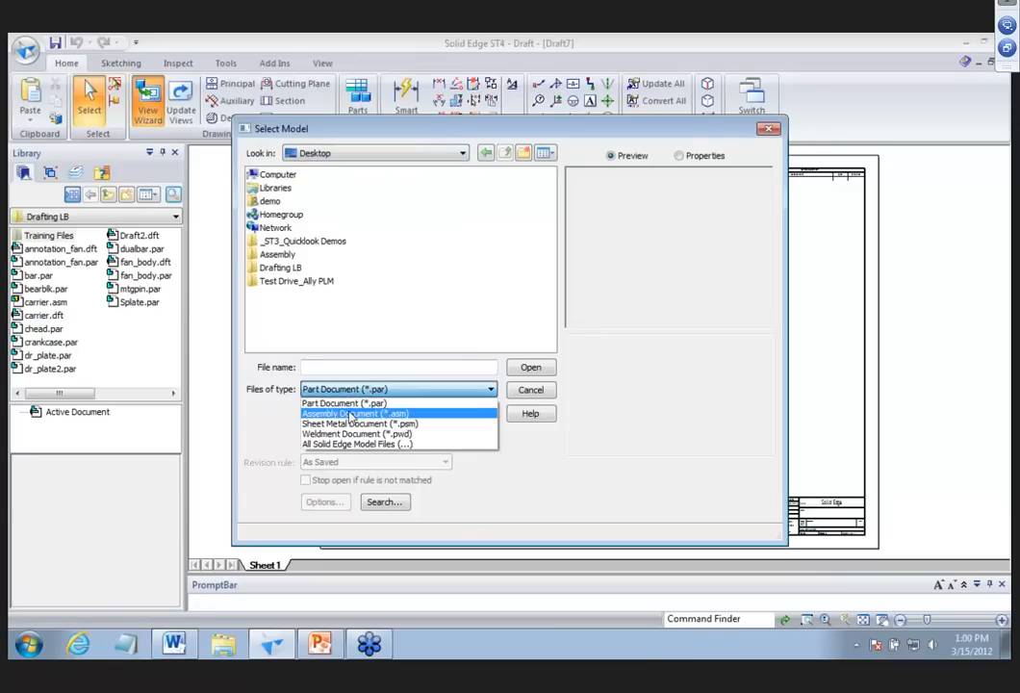
click(353, 410)
click(354, 390)
click(356, 444)
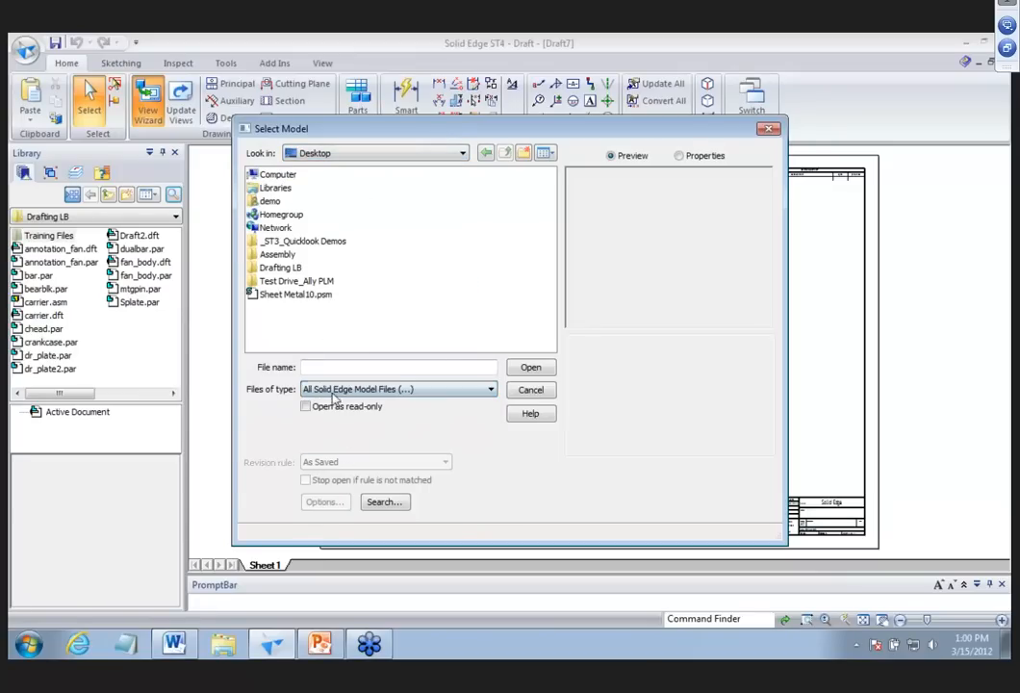
click(299, 295)
click(530, 366)
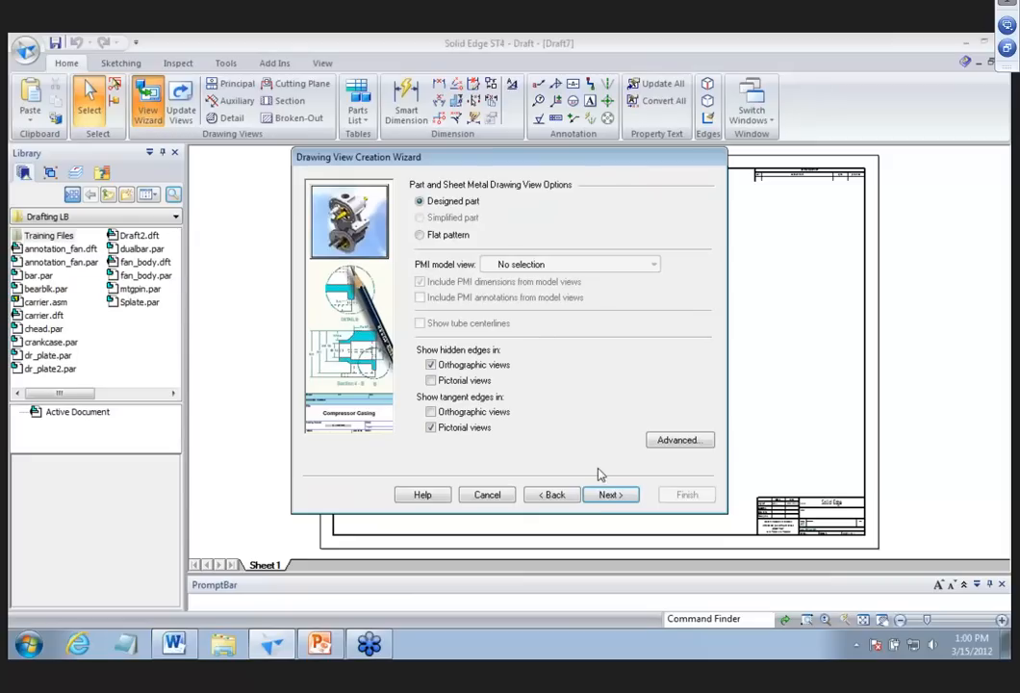
Place an iso view of the designed part in the right half of the sheet.
click(605, 499)
click(440, 250)
click(446, 240)
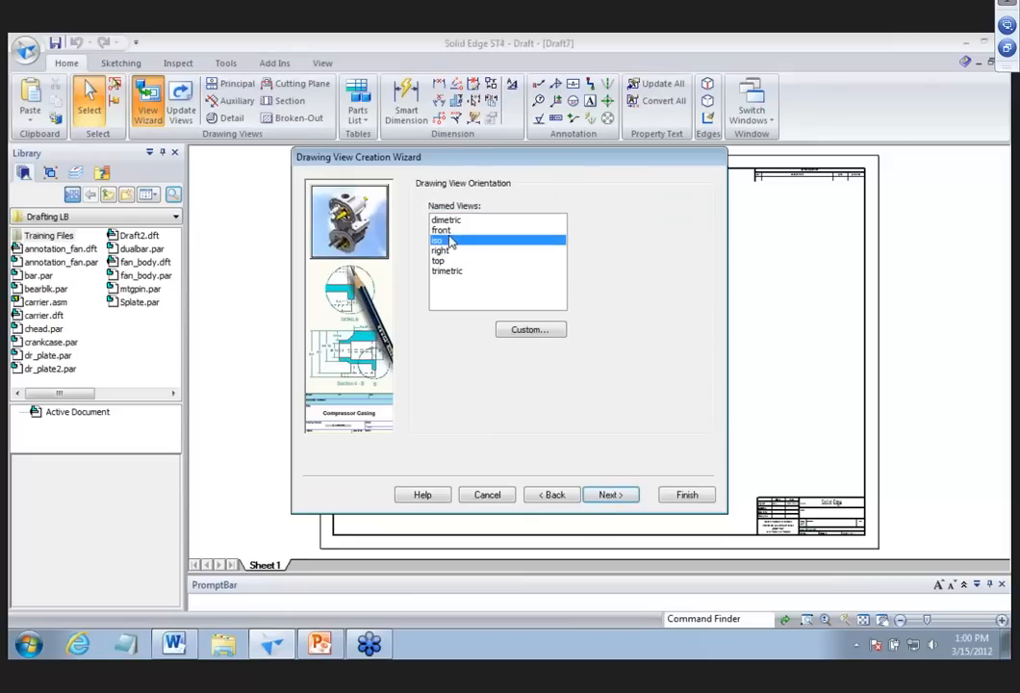
click(686, 493)
click(731, 302)
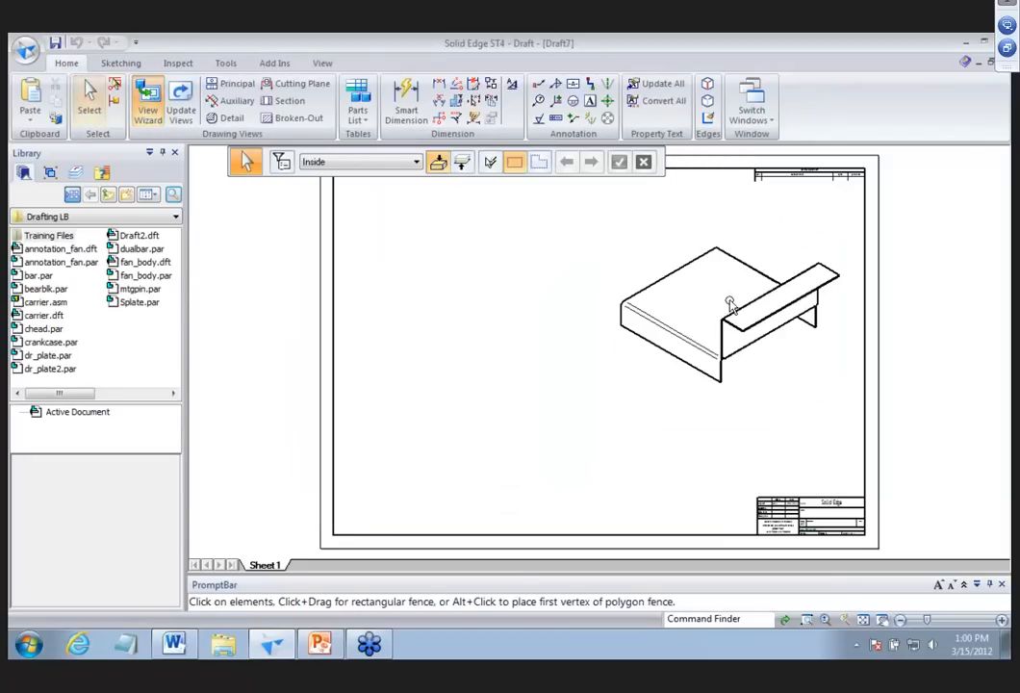
Place a top view of the part's flat pattern in the lower-left area of the sheet.
click(147, 101)
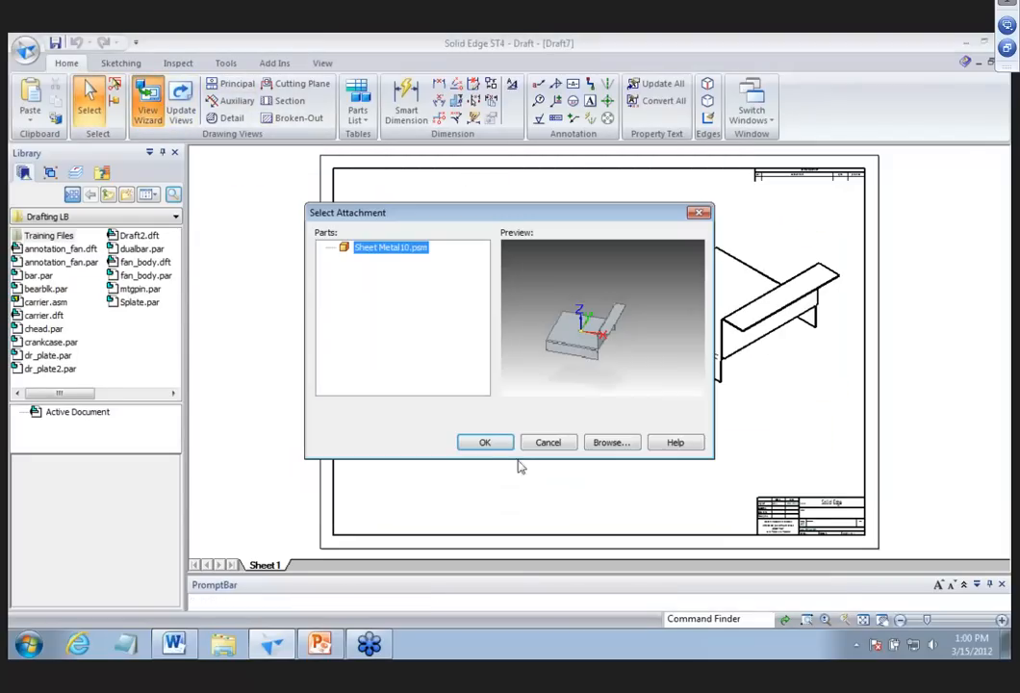
click(486, 442)
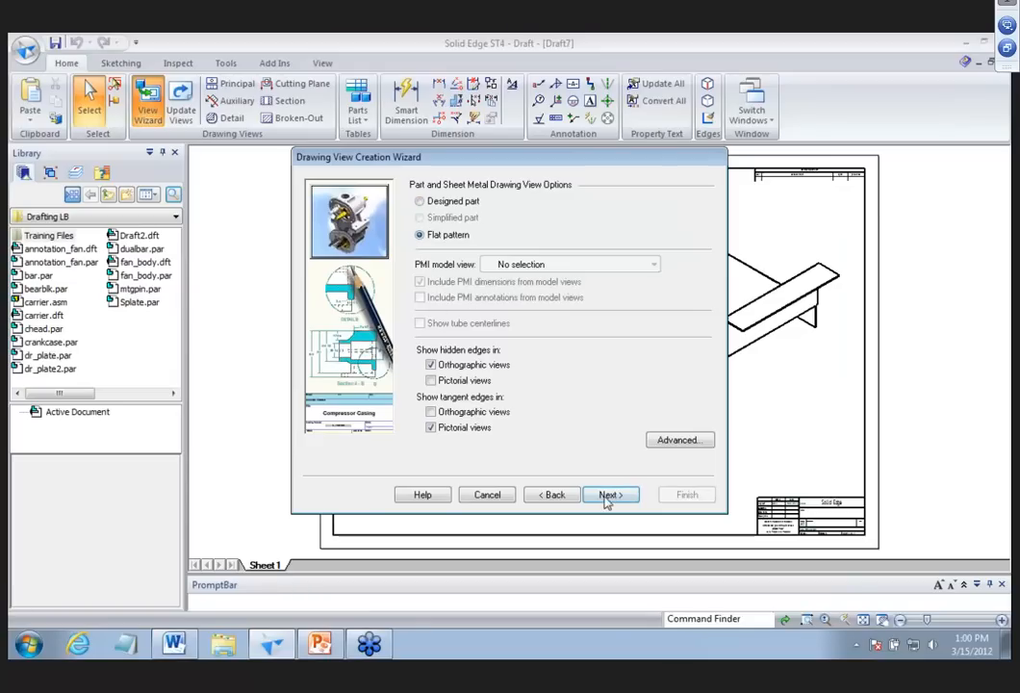
click(619, 497)
click(444, 262)
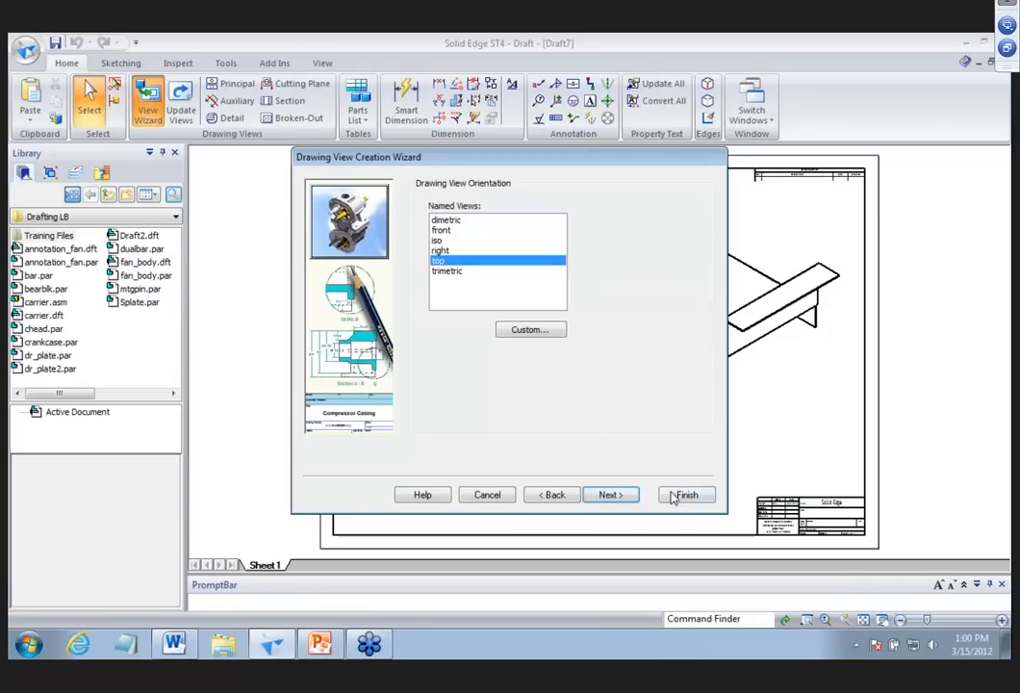
click(673, 494)
click(473, 403)
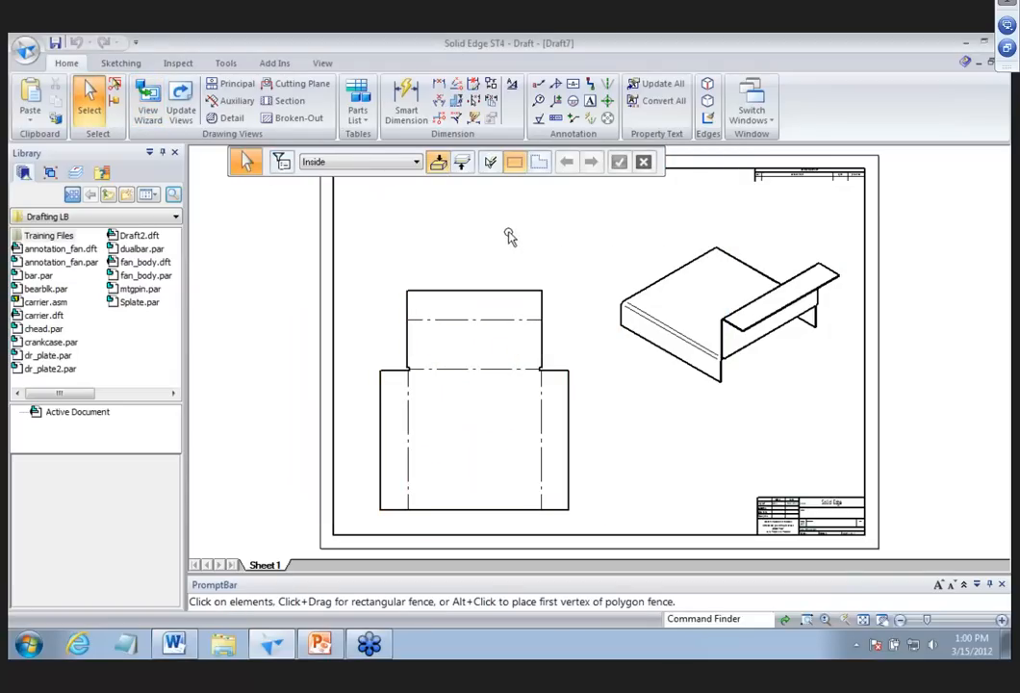
Start a callout containing the part's index-reference properties Flat_Pattern_Model_CutSizeX and Flat_Pattern_Model_CutSizeY.
click(539, 85)
key(Delete)
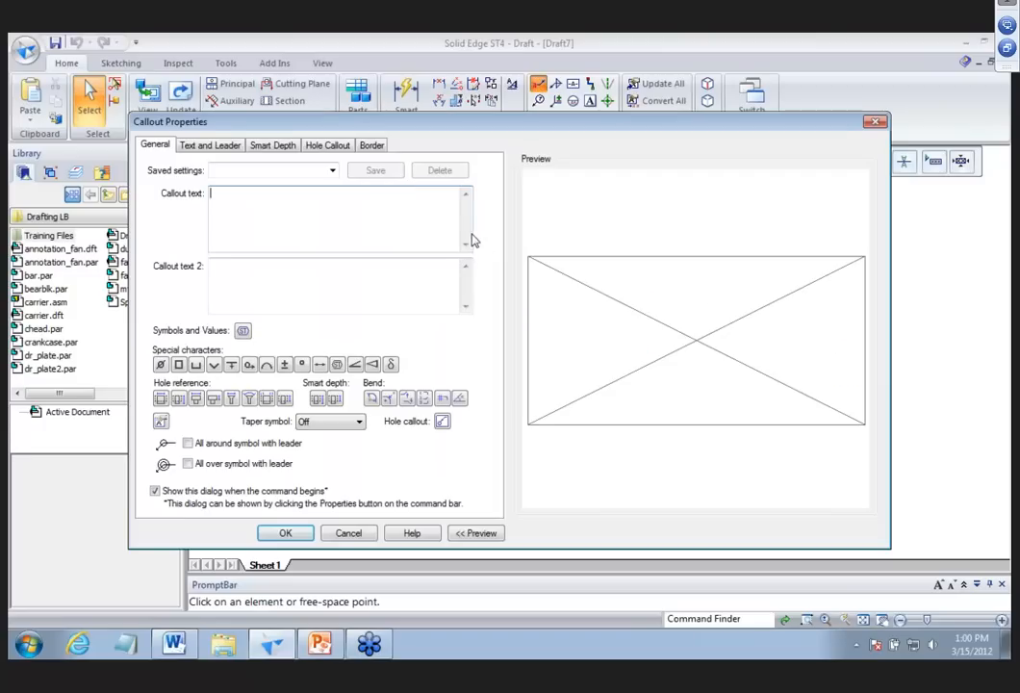
click(161, 423)
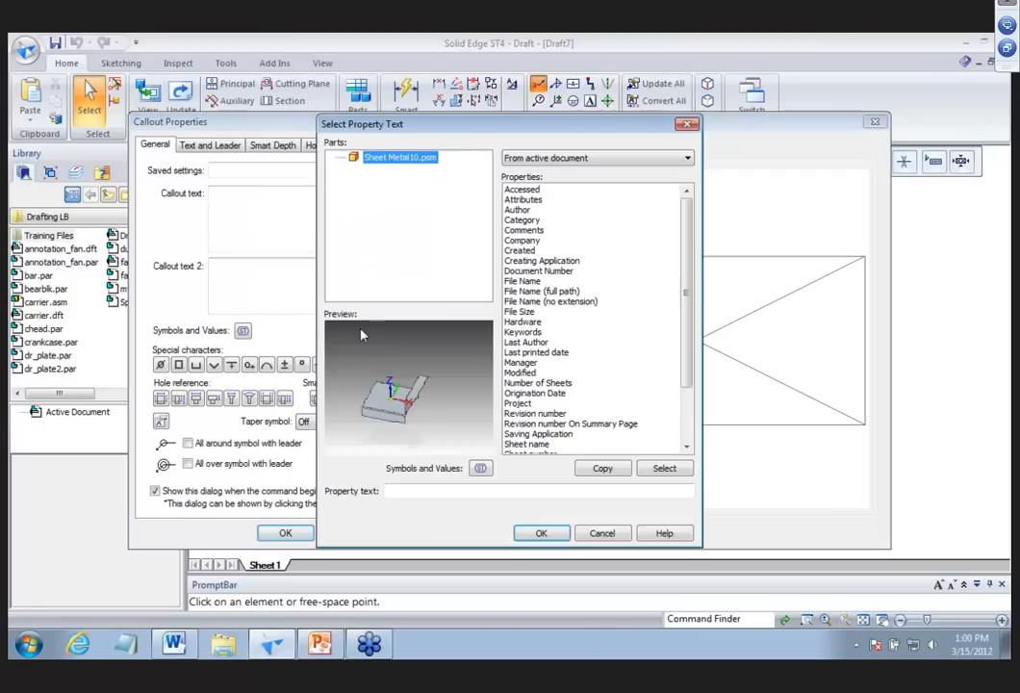
click(672, 159)
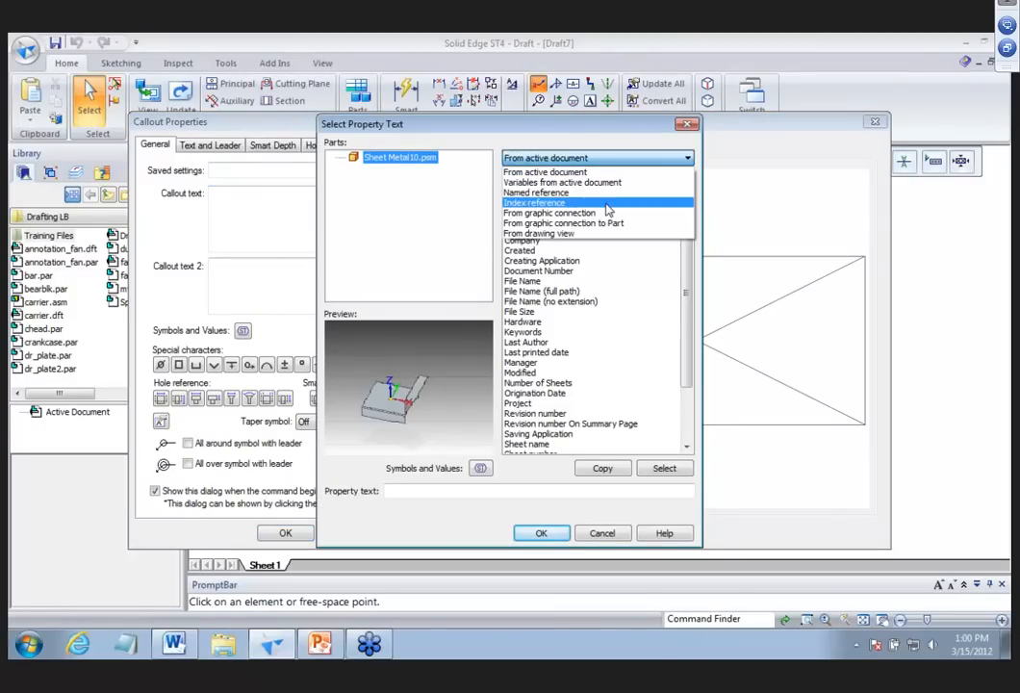
click(607, 205)
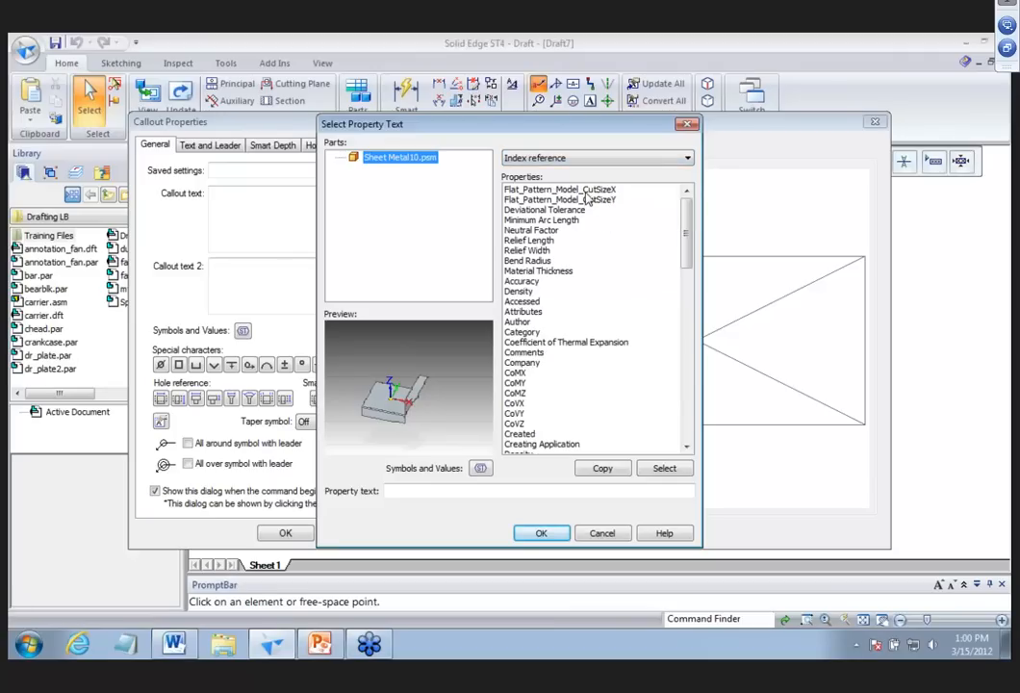
click(586, 192)
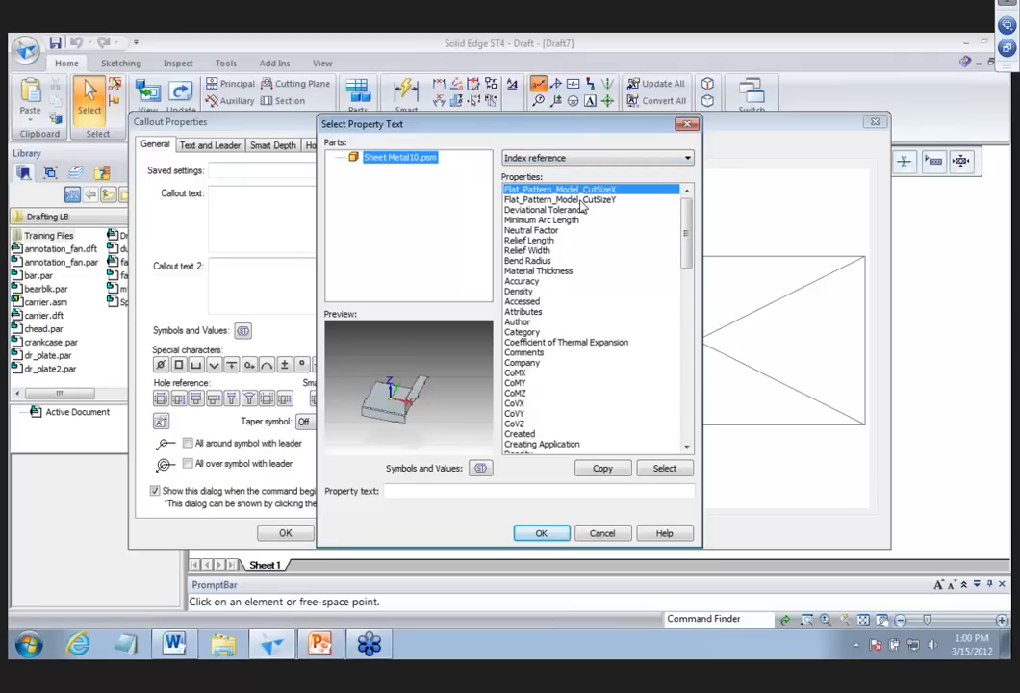
click(663, 467)
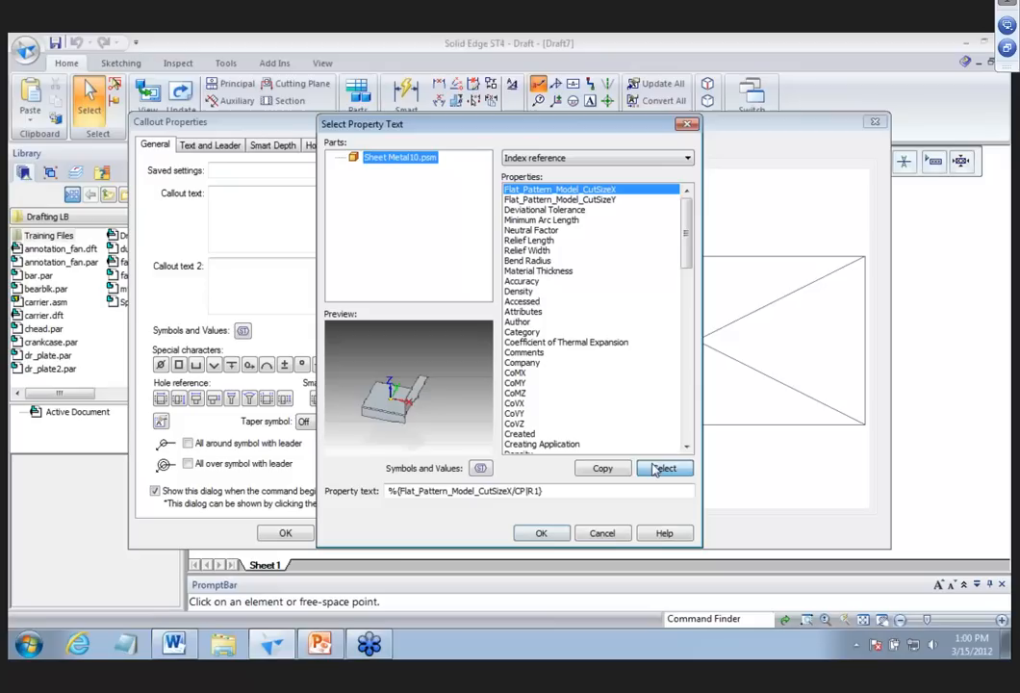
click(593, 200)
click(664, 468)
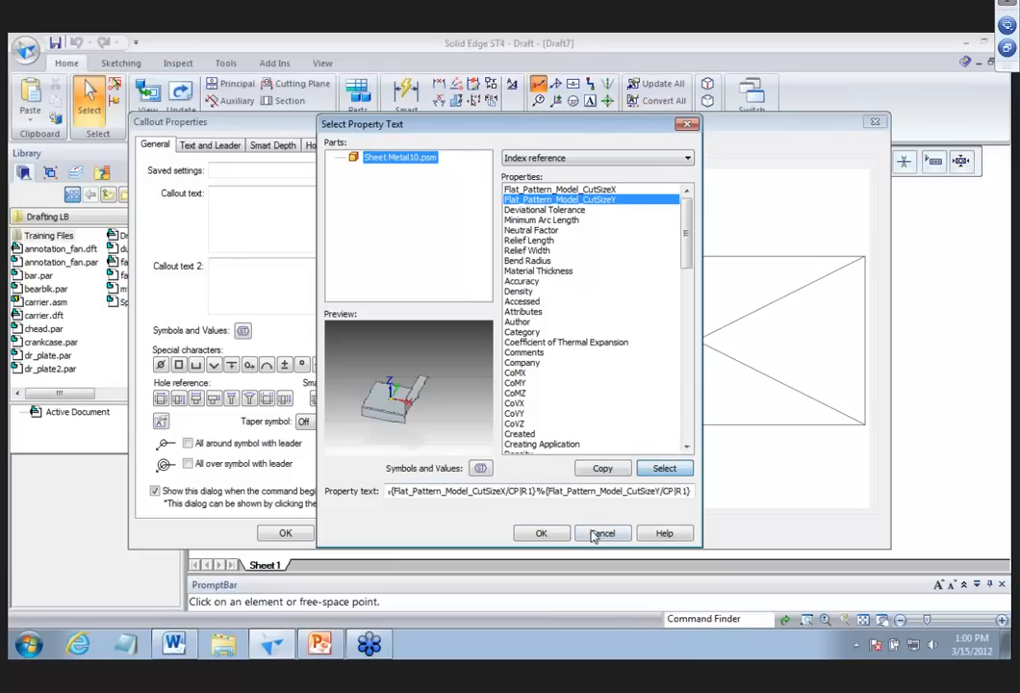
click(542, 535)
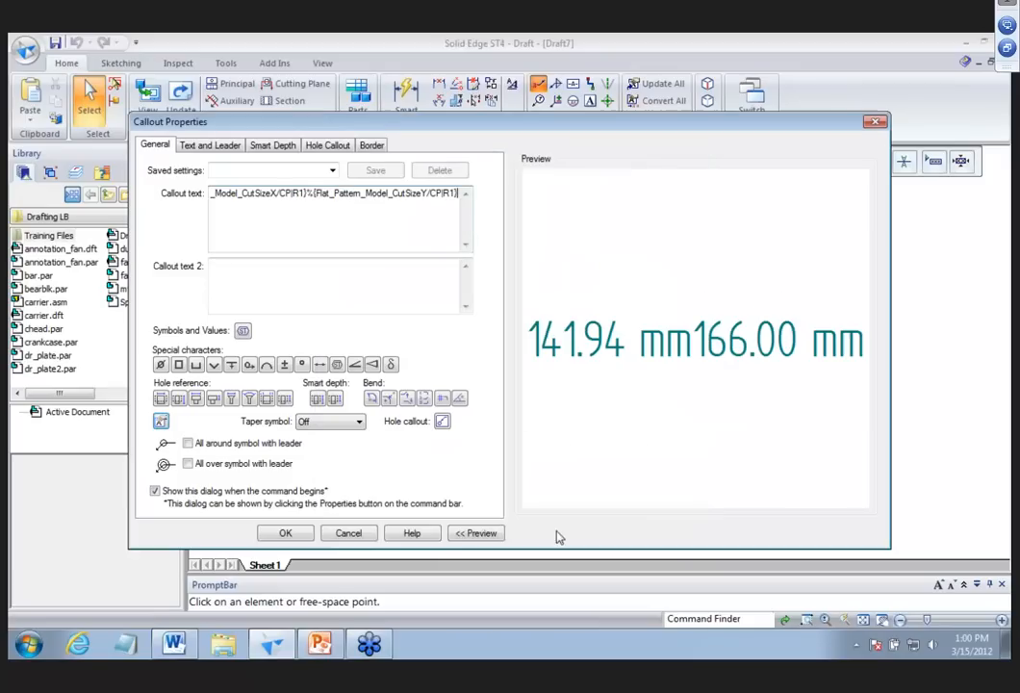
Put the two callout properties on separate lines and prefix the first with "X Cut Size:".
click(306, 193)
key(Return)
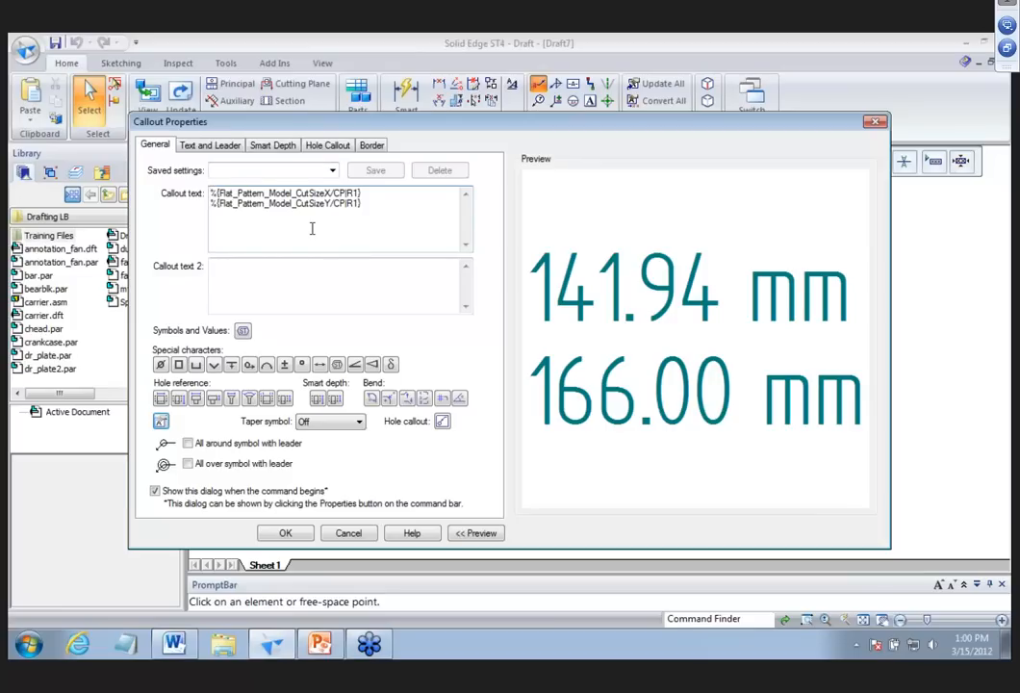
text(X Cute S)
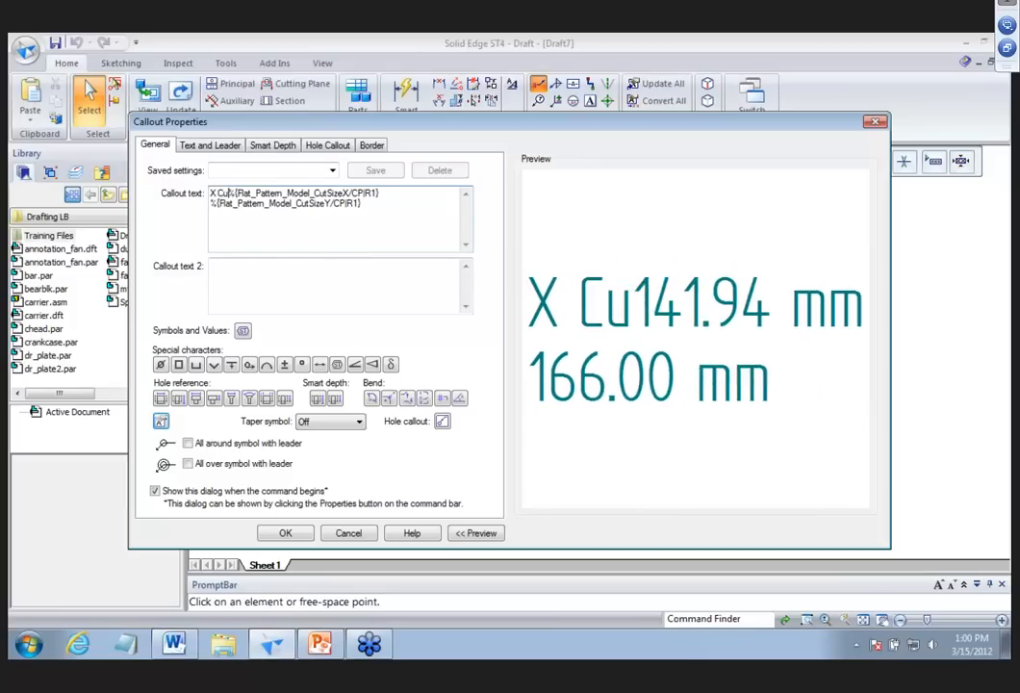
text(ize)
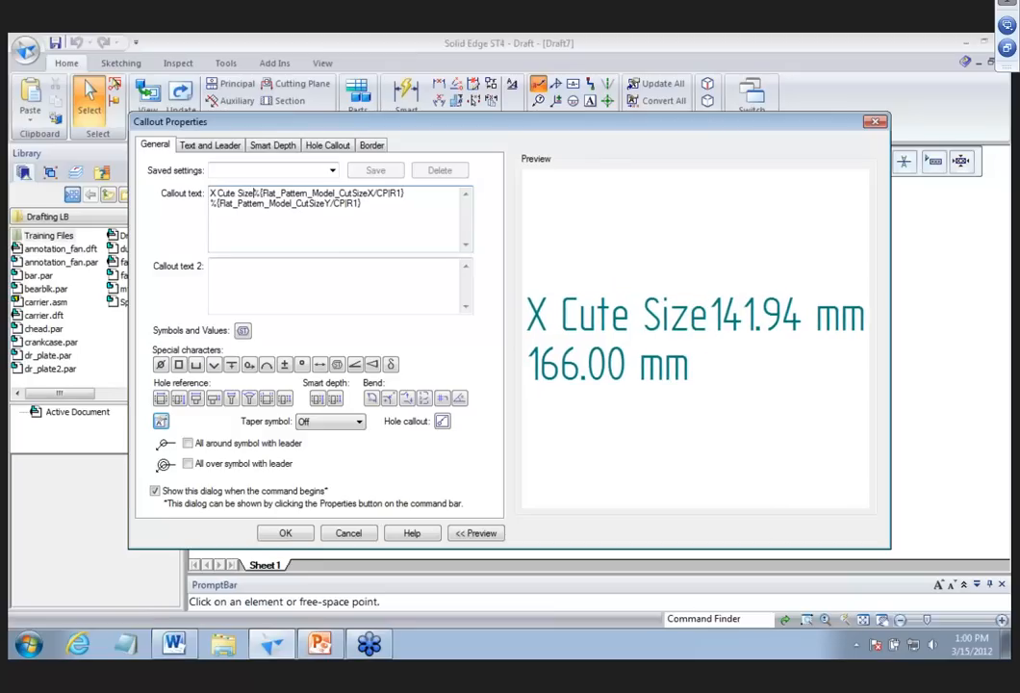
text(:)
key(Return)
key(BackSpace)
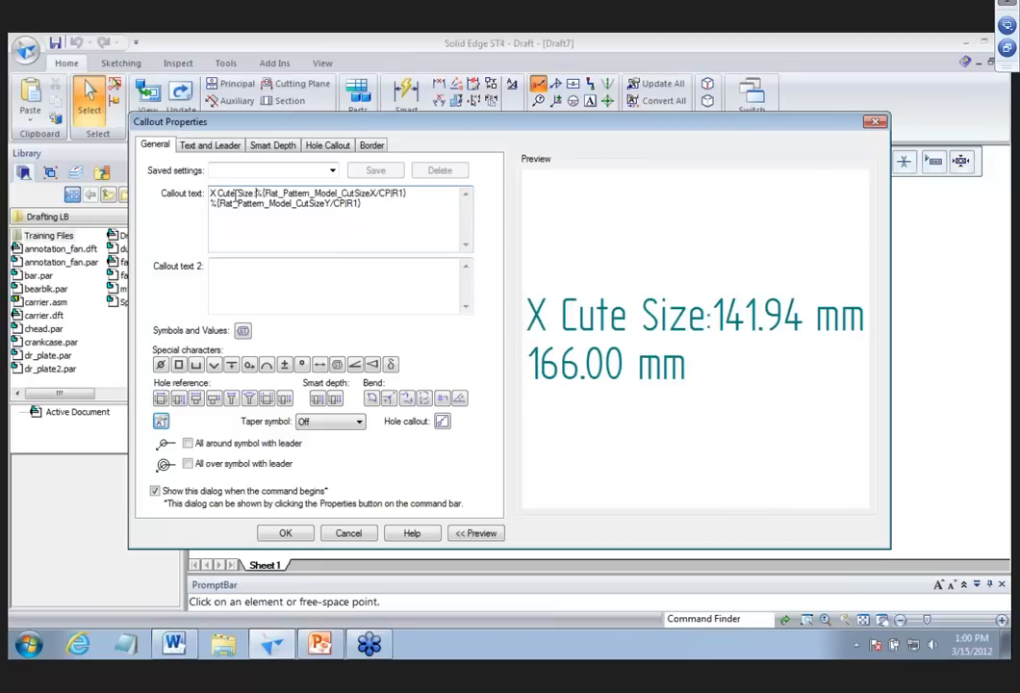
key(BackSpace)
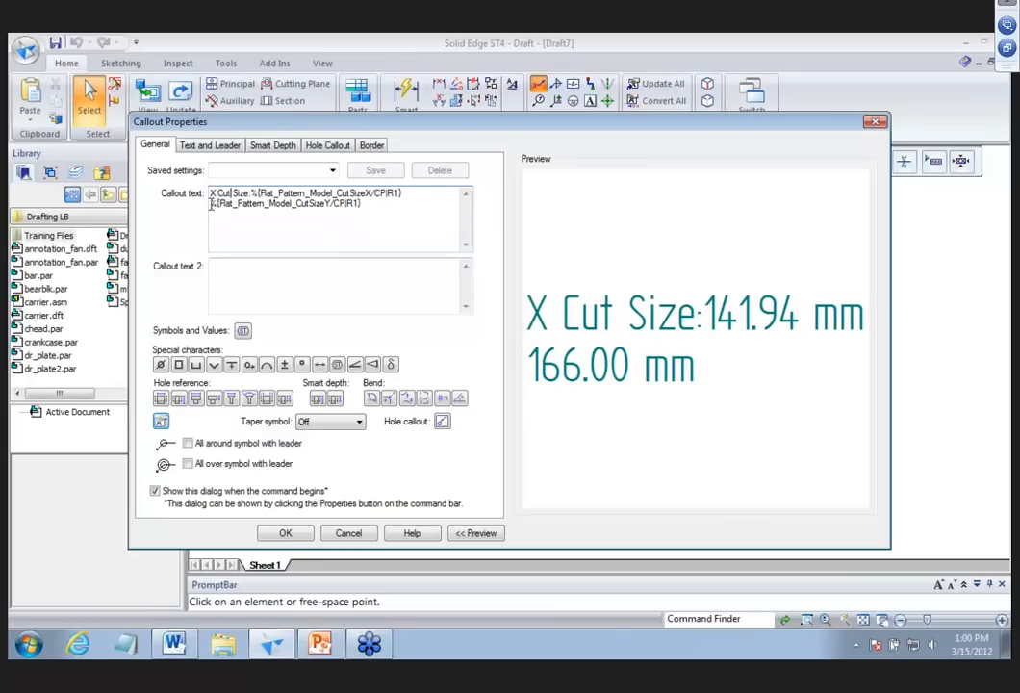
Prefix the callout's second line with "Y Cut Size:" and place the callout above the title block.
click(210, 204)
text(Y Cut )
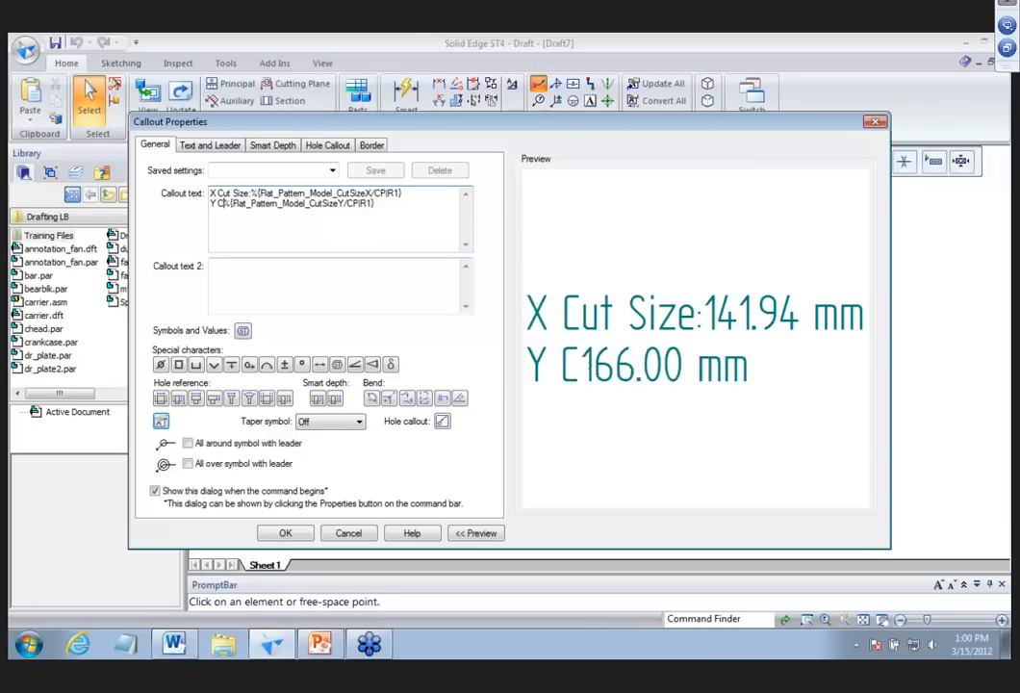
text(Size)
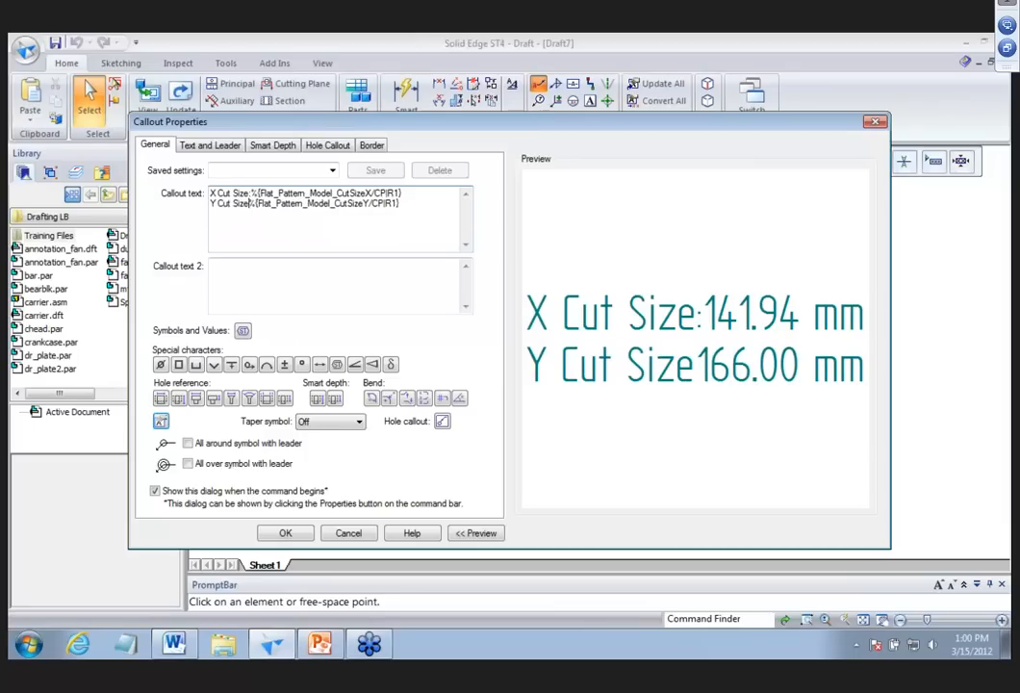
text(:)
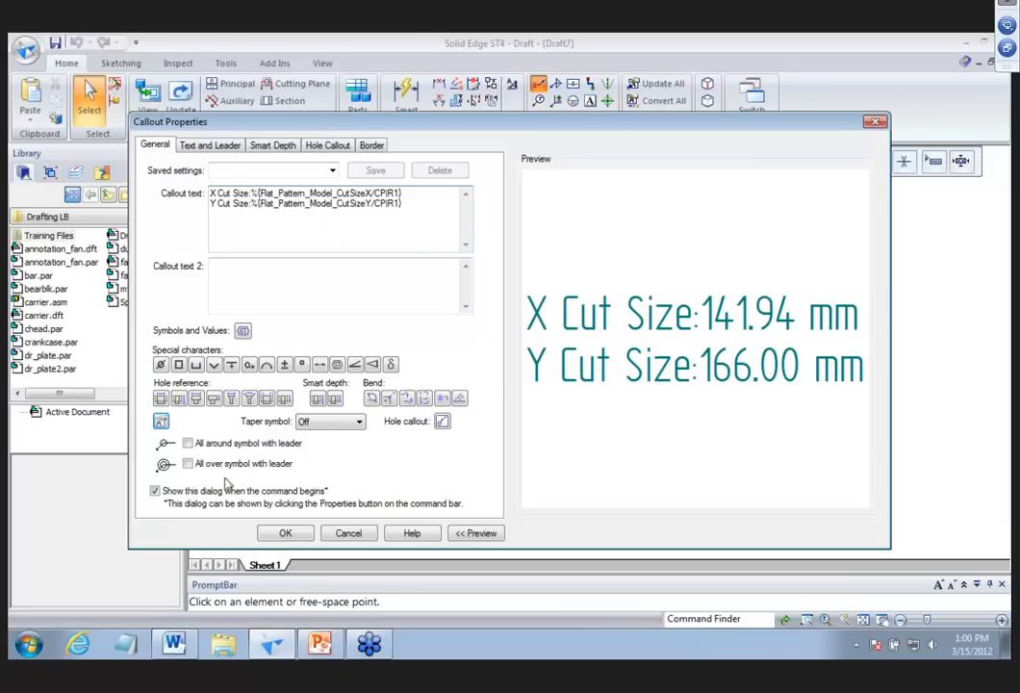
click(287, 534)
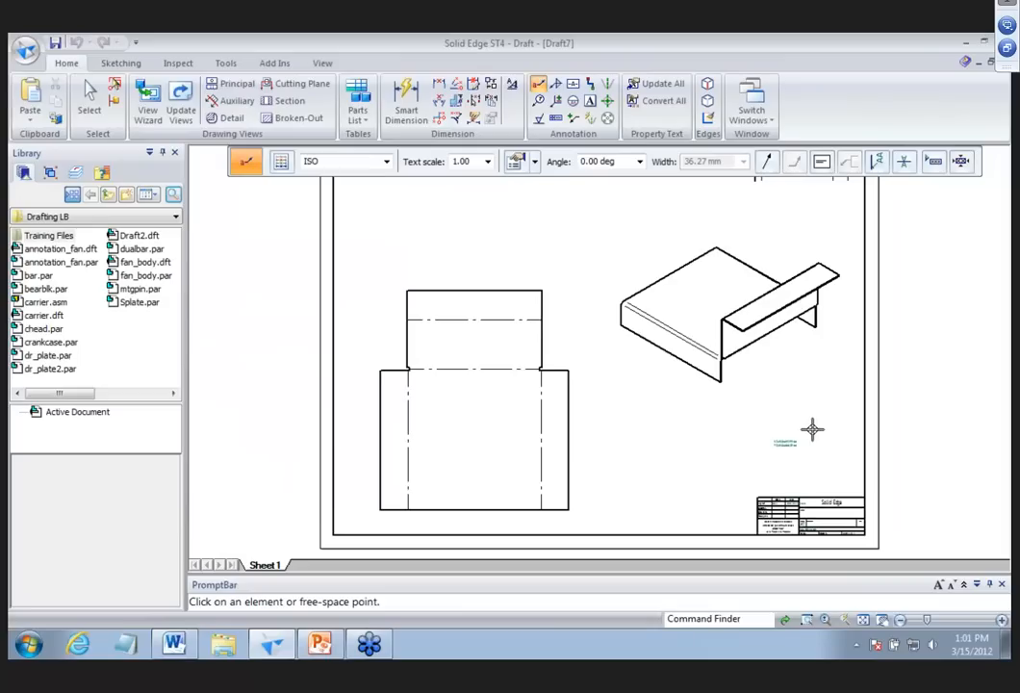
scroll(847, 404, up, 5)
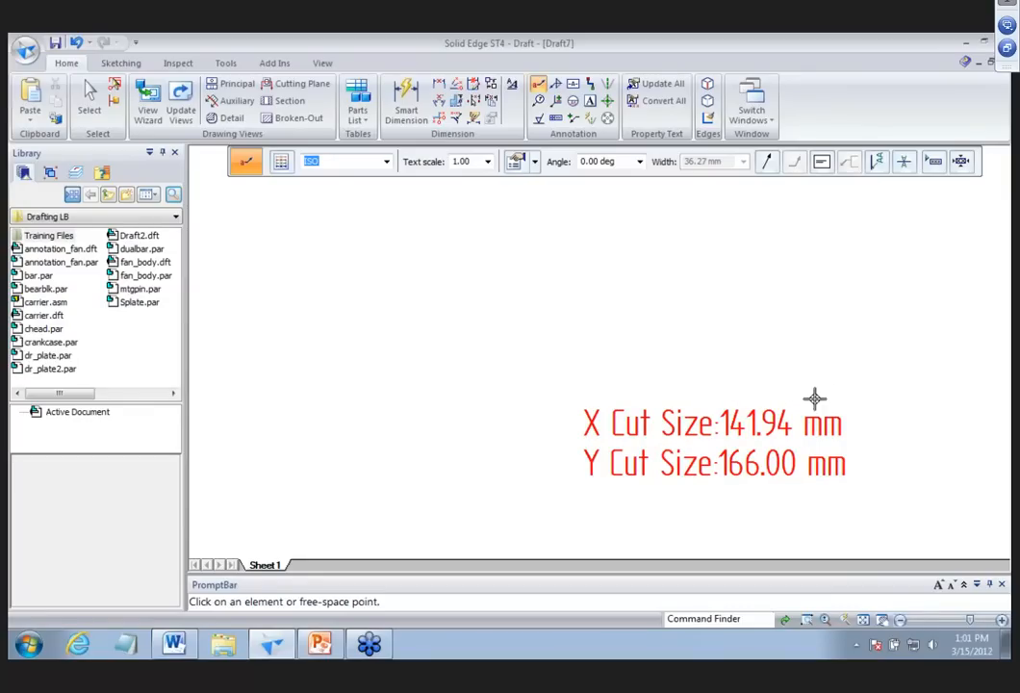
Switch to the Drafting.pptx presentation in PowerPoint and start the slide show from the Summary slide.
click(319, 643)
click(165, 385)
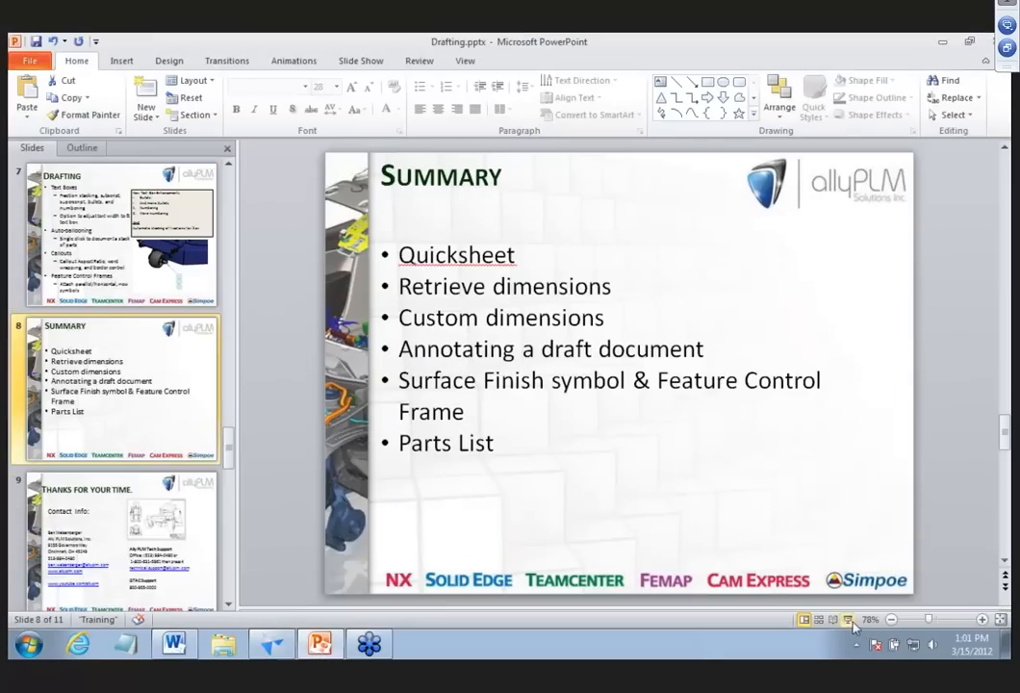
click(849, 618)
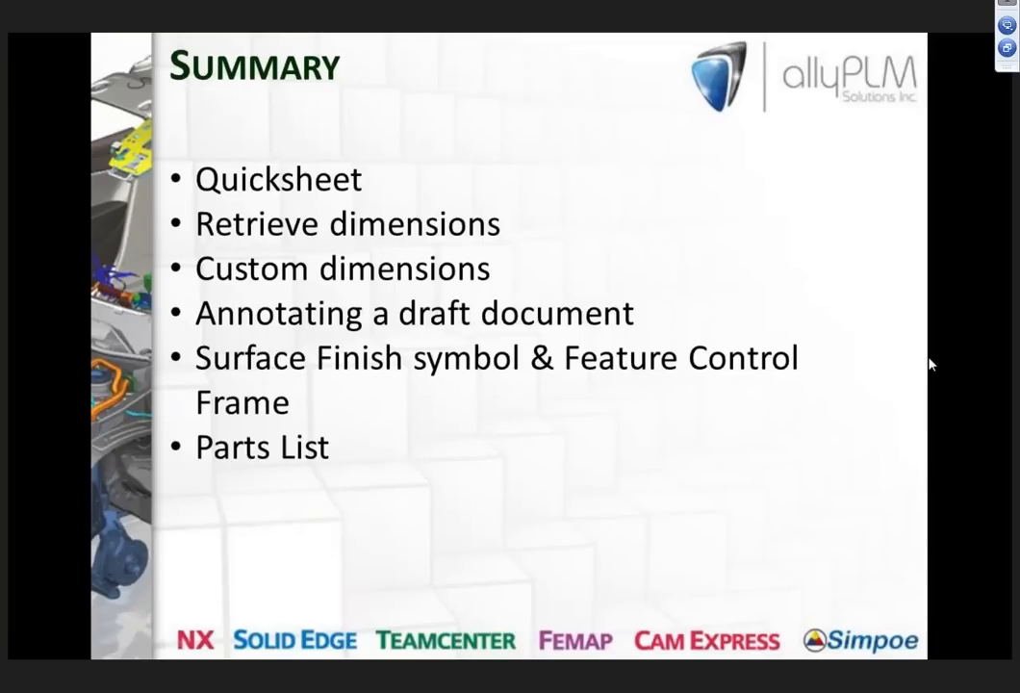